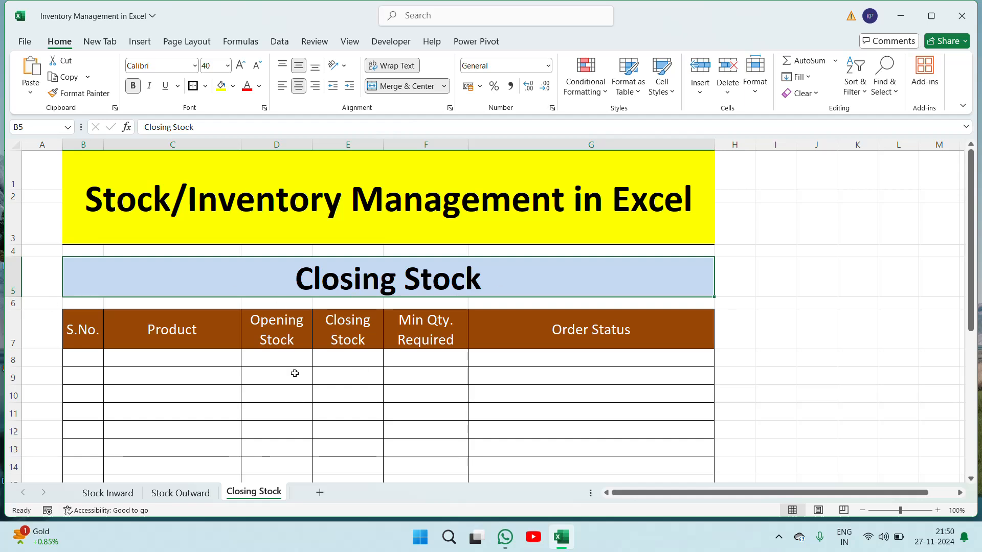
Step: Examine the titles and column headings of the Stock Inward, Stock Outward and Closing Stock sheets
click(105, 495)
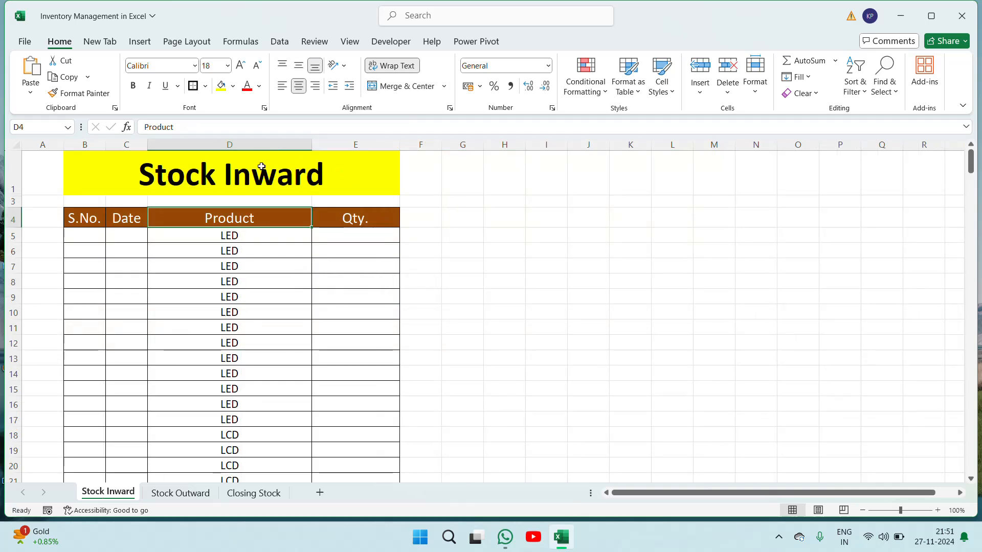
click(262, 166)
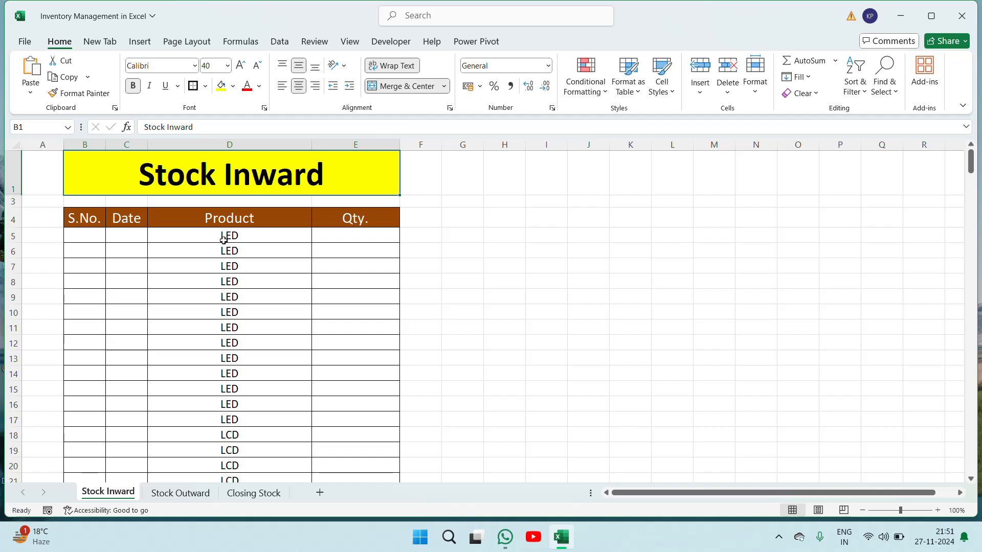
click(236, 221)
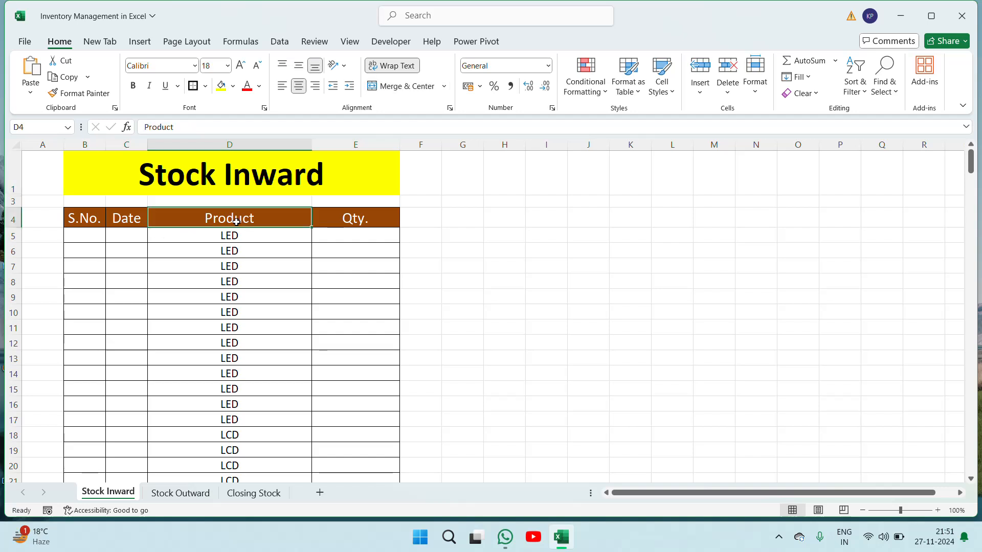
click(198, 501)
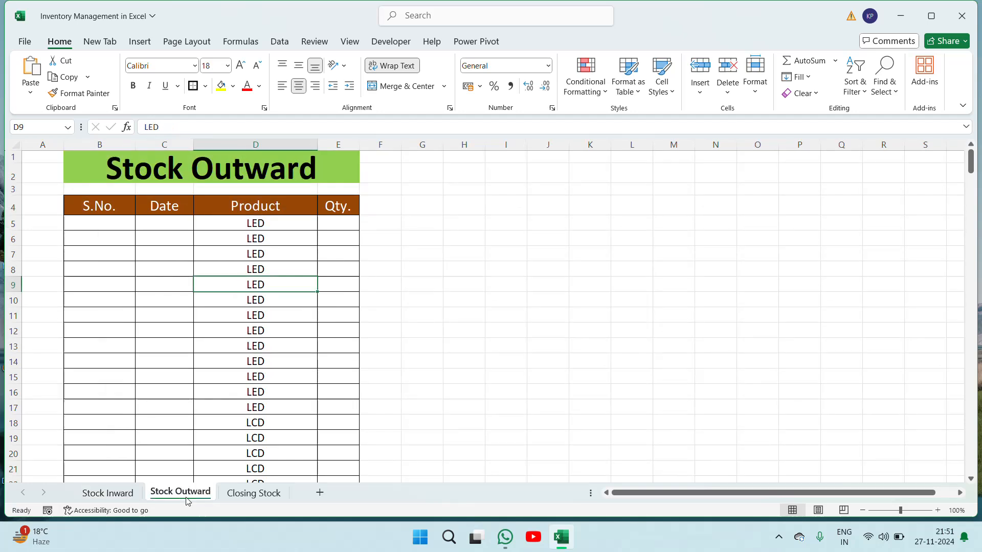
click(186, 167)
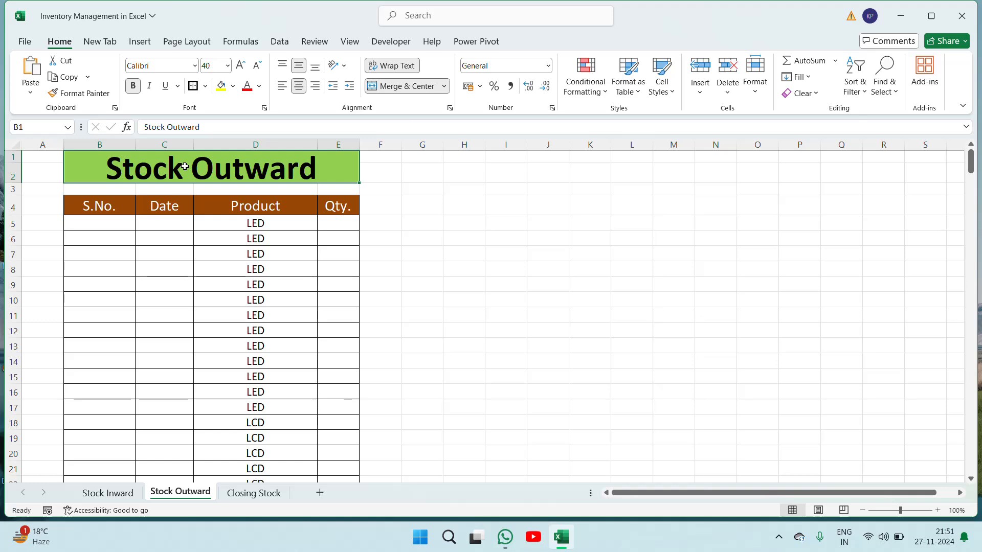
click(255, 493)
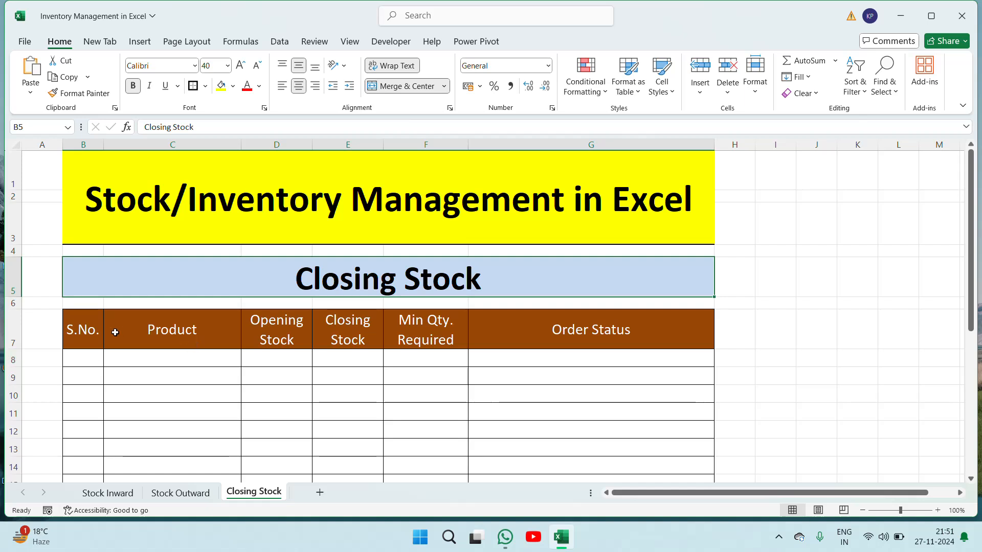
click(96, 334)
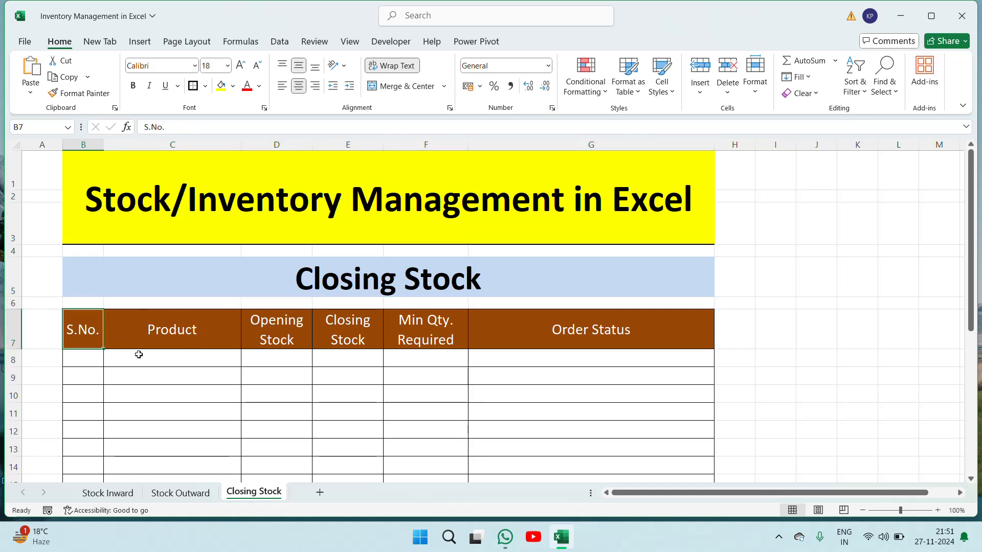
click(204, 338)
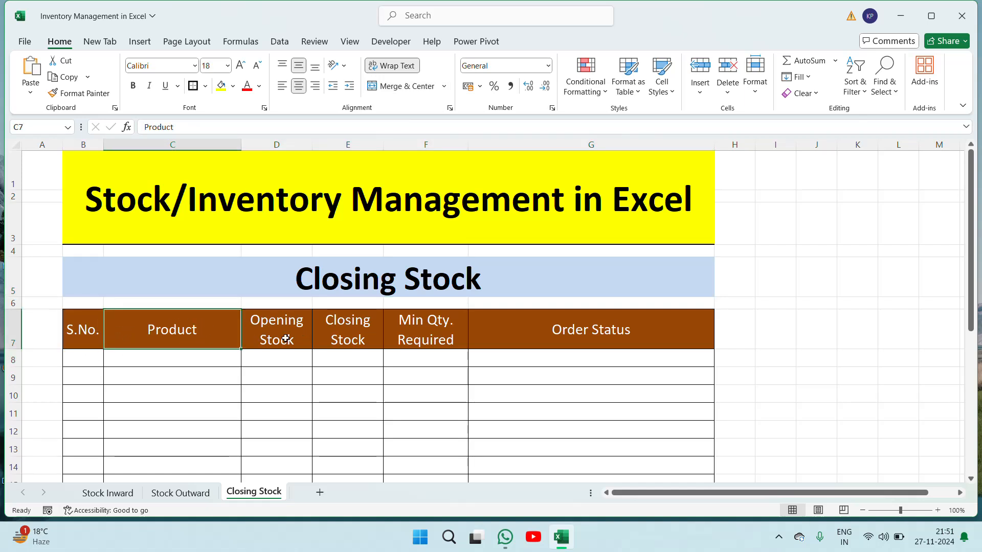
click(286, 339)
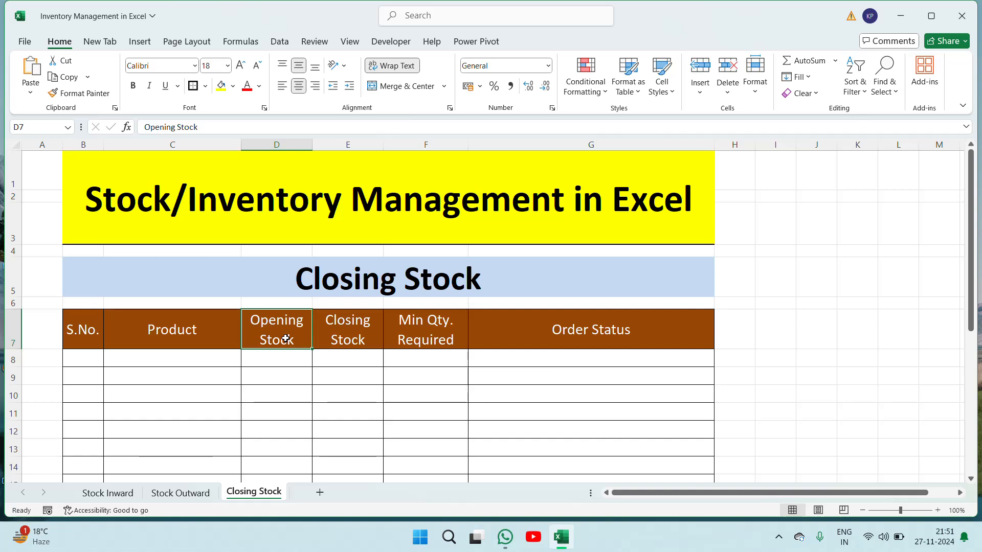
click(333, 334)
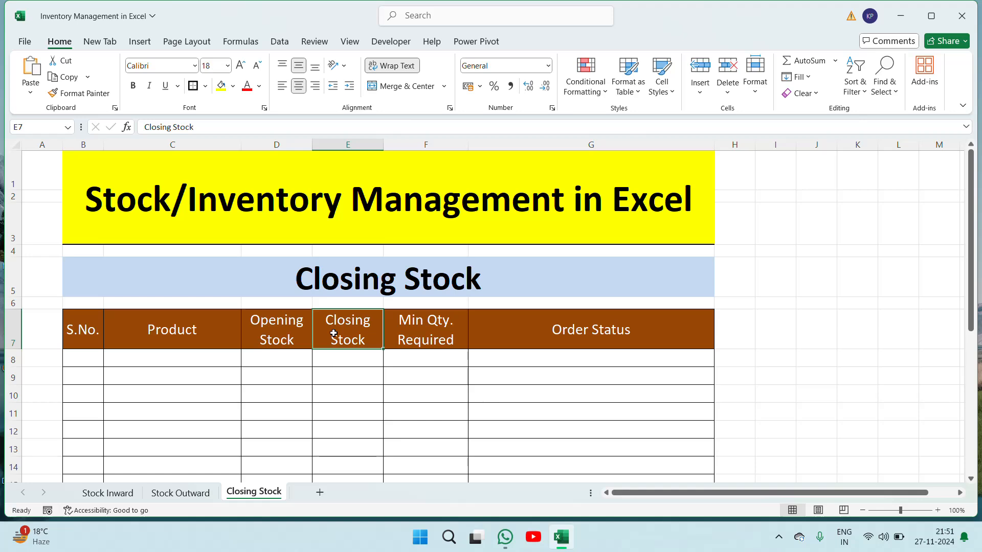
Step: Compare the inward and outward sheets with the Closing Stock sheet's Closing Stock, Min Qty. Required and Order Status columns
click(100, 492)
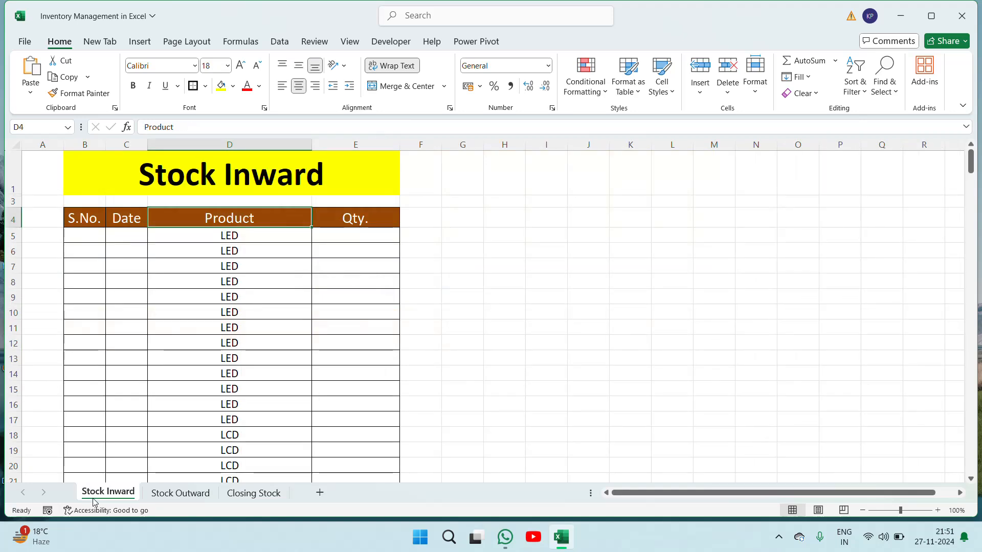
click(180, 492)
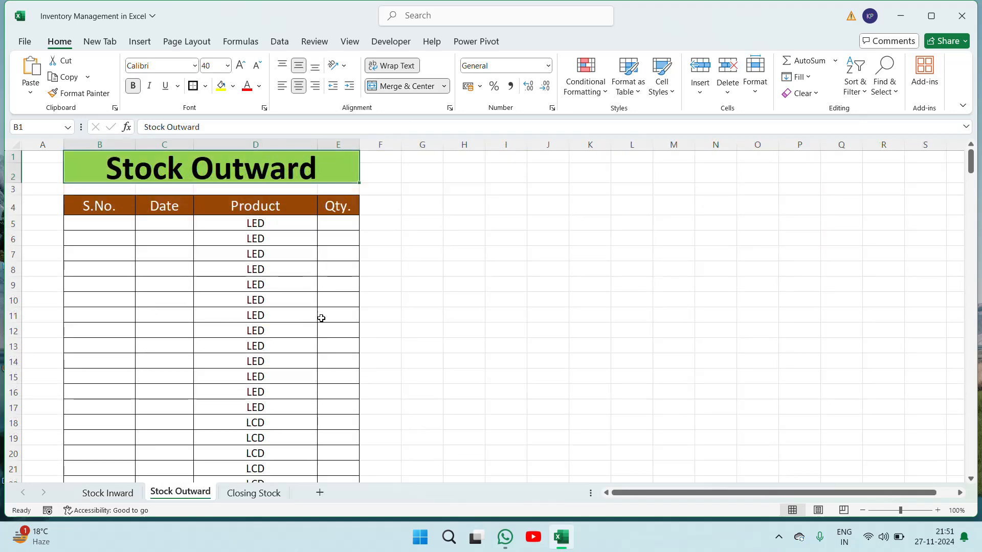
click(236, 493)
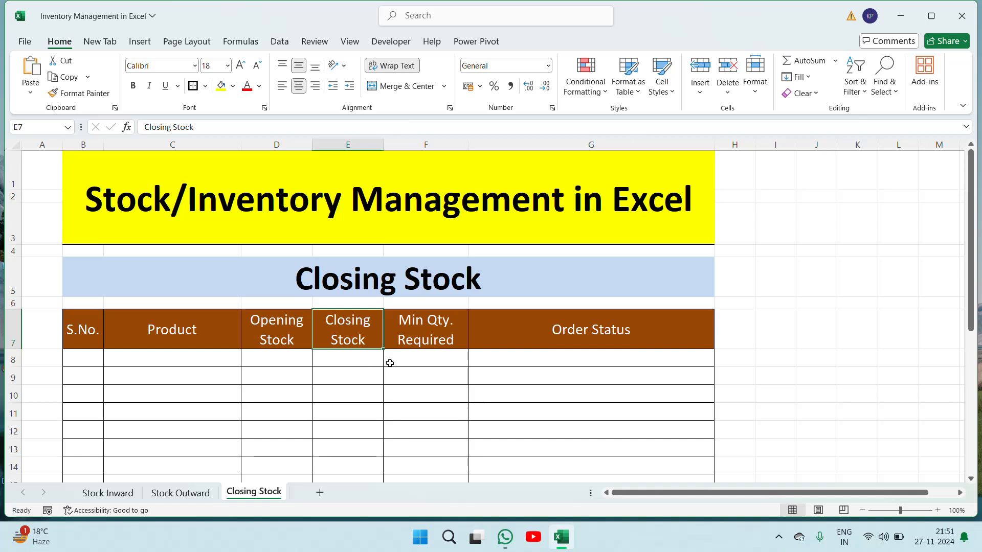
click(350, 357)
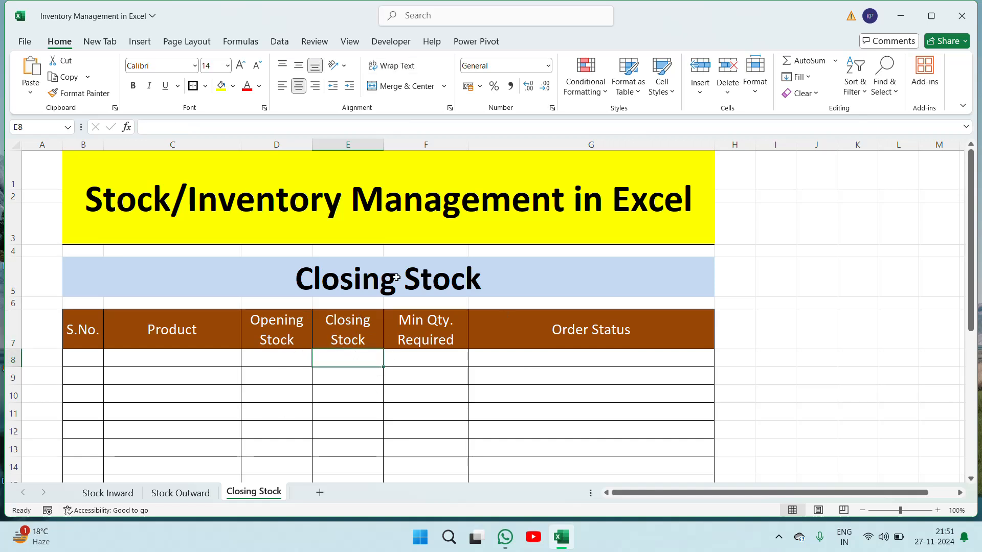
click(414, 368)
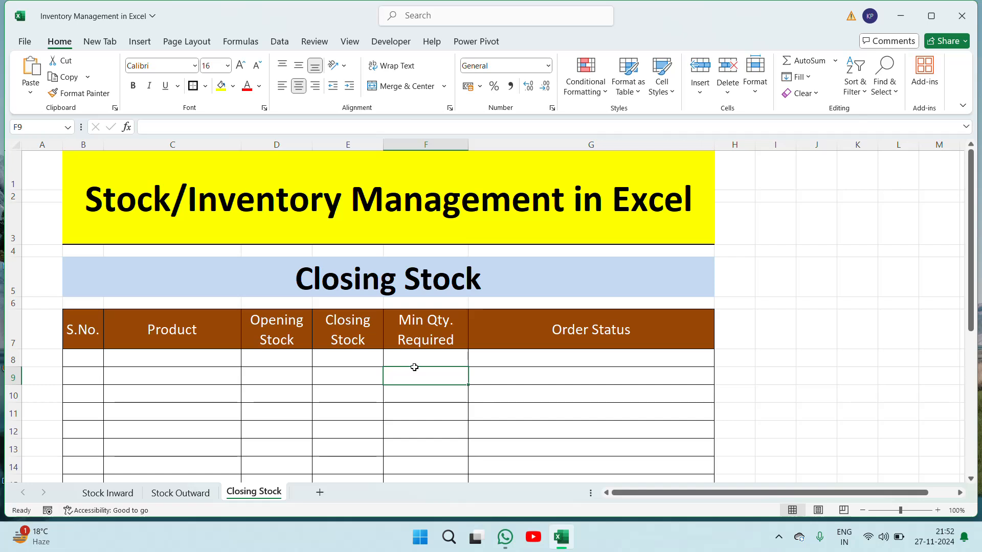
click(584, 329)
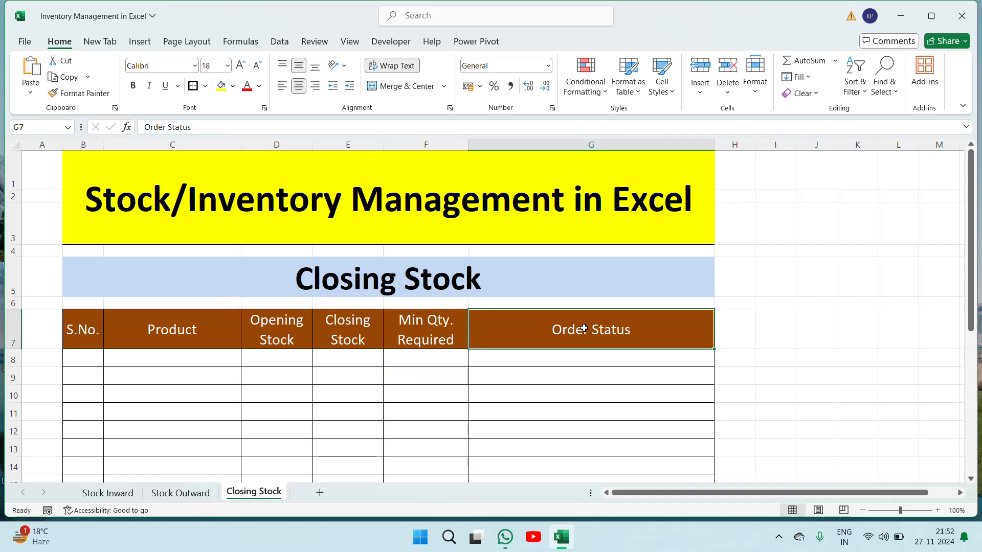
click(651, 280)
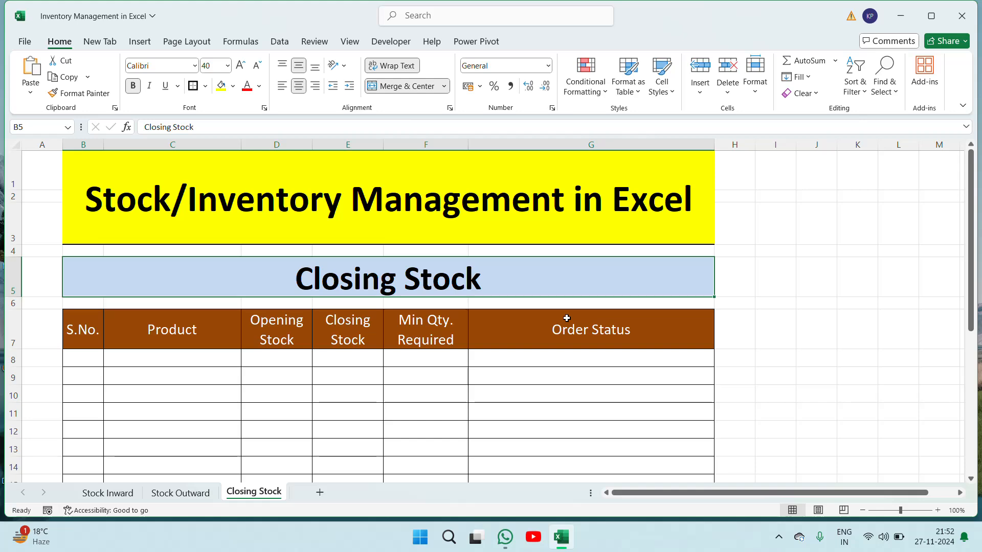
Step: Inspect the full product list on the Stock Inward sheet, from the first entry to the last
click(109, 494)
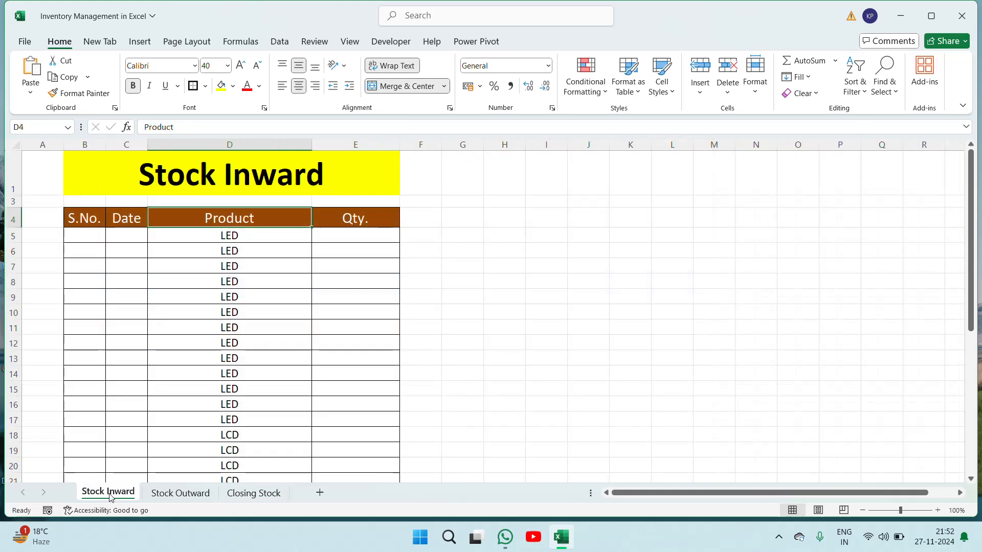
click(256, 234)
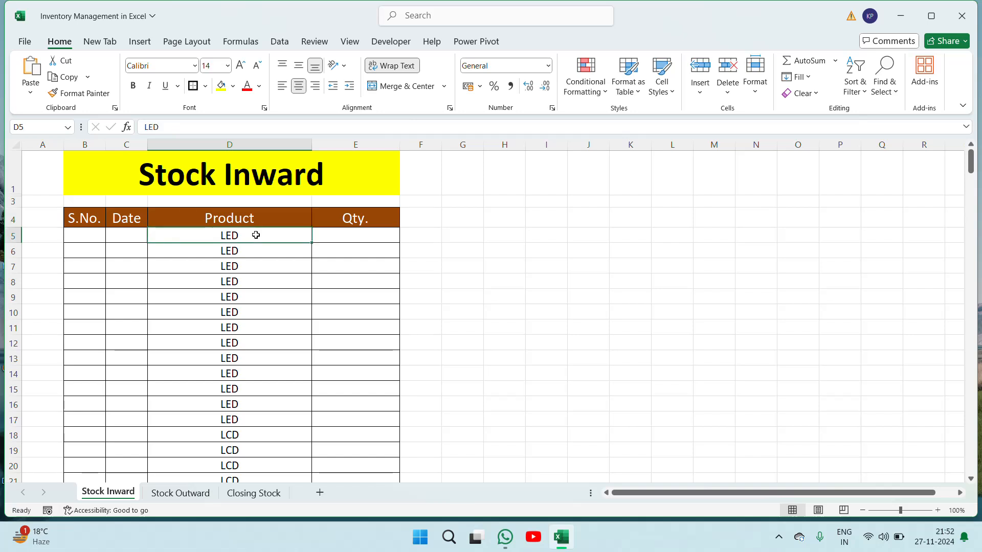
key(Up)
key(Down)
key(Down)
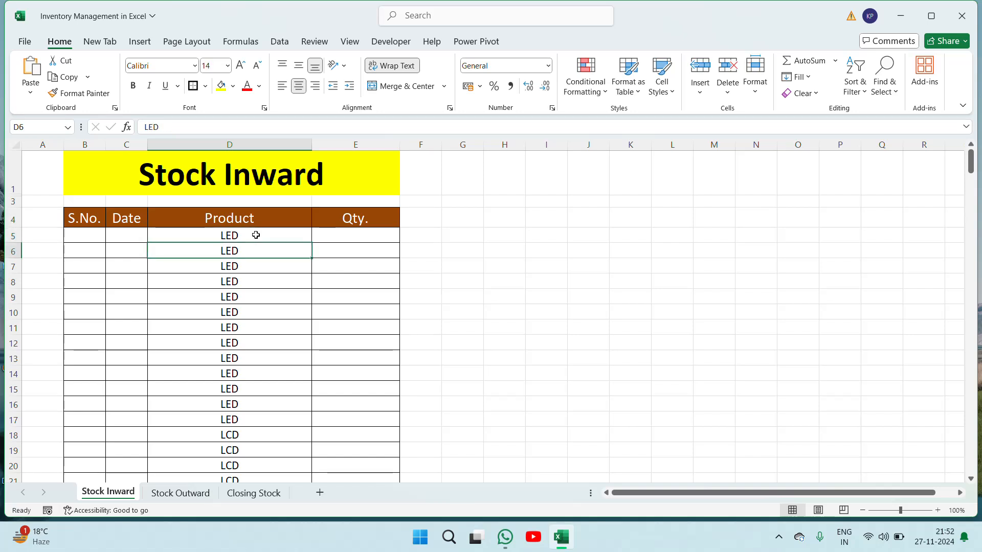
key(Up)
key(ctrl+shift+Down)
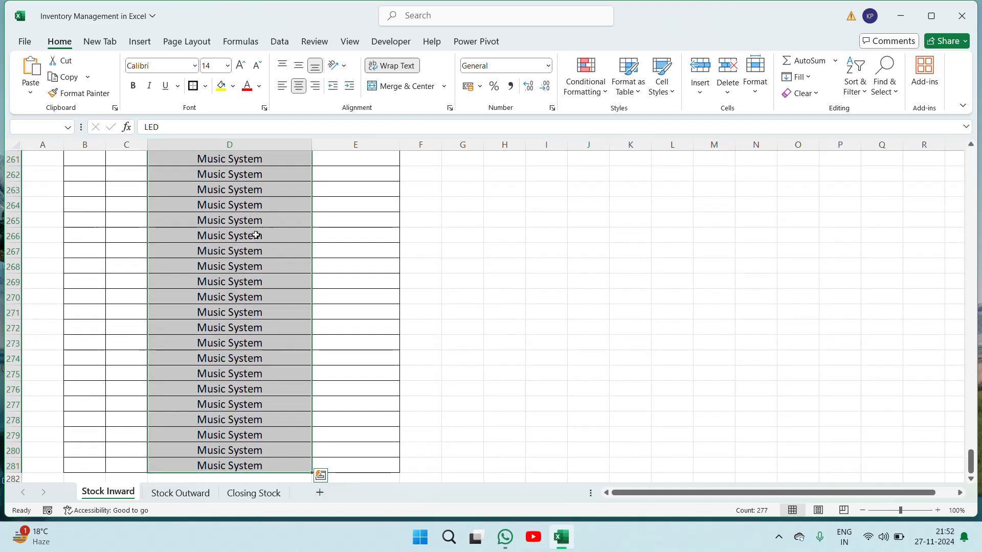
key(Up)
key(Up)
key(Up)
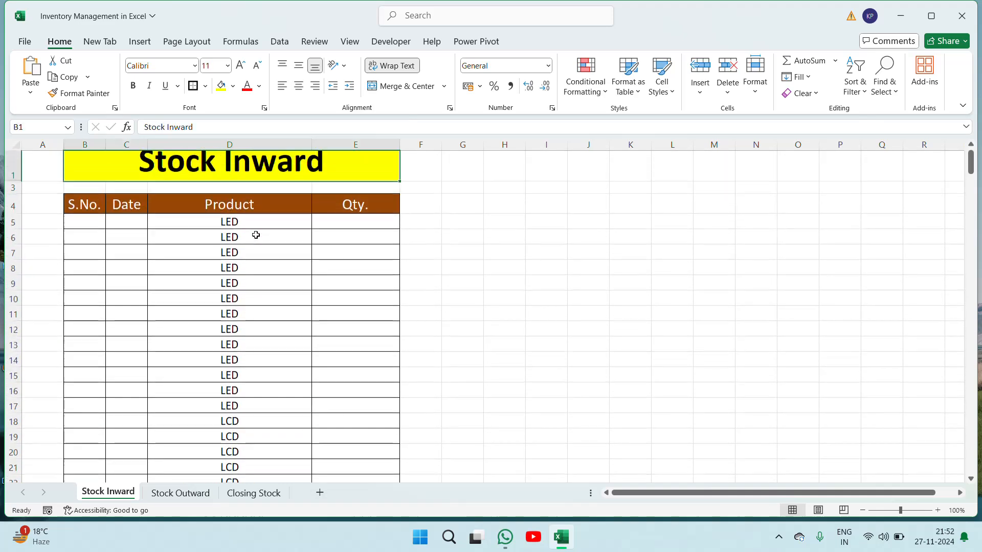
key(Down)
key(Down)
key(Down)
key(Left)
key(Left)
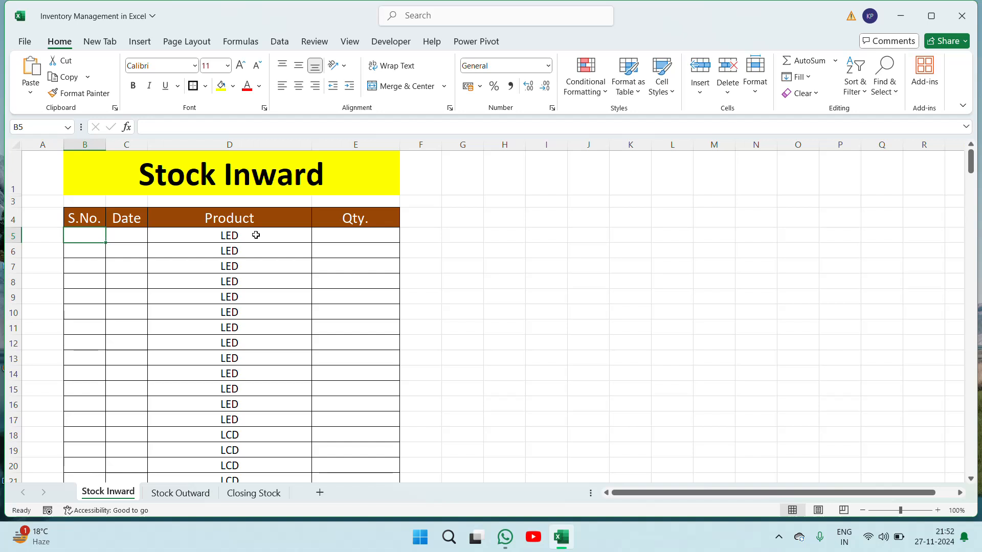
Step: Review the S.No., Date, Product and Qty. columns of the Stock Inward table
click(77, 221)
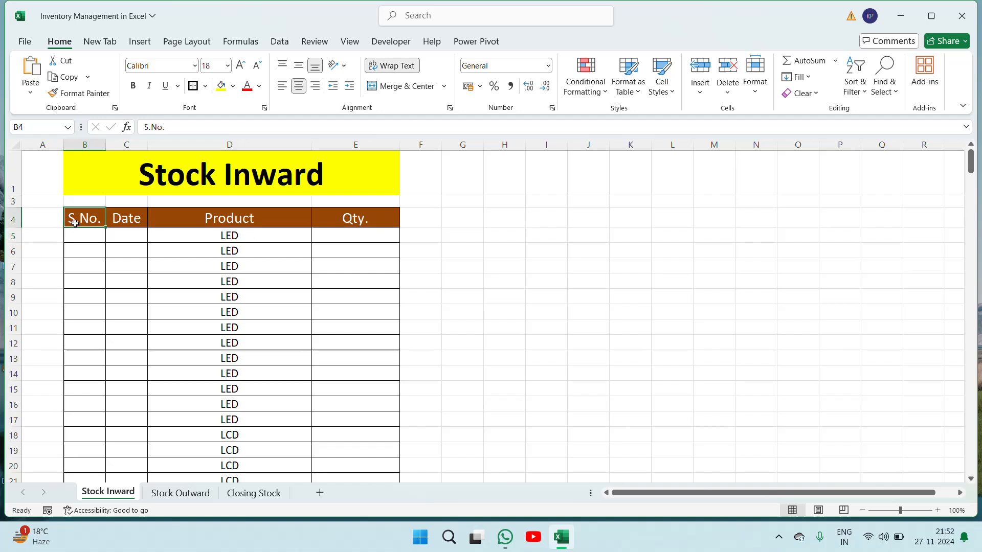
click(127, 221)
click(231, 219)
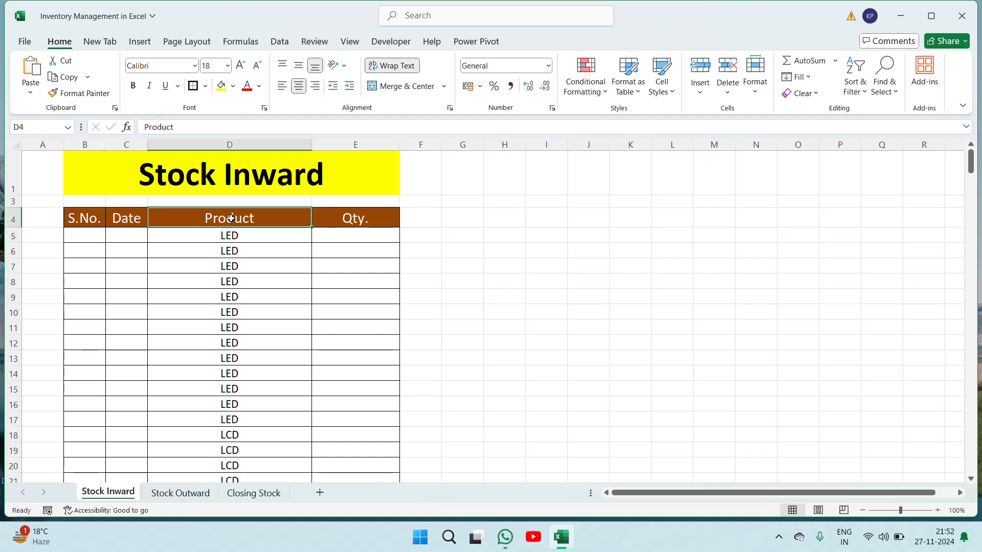
click(358, 217)
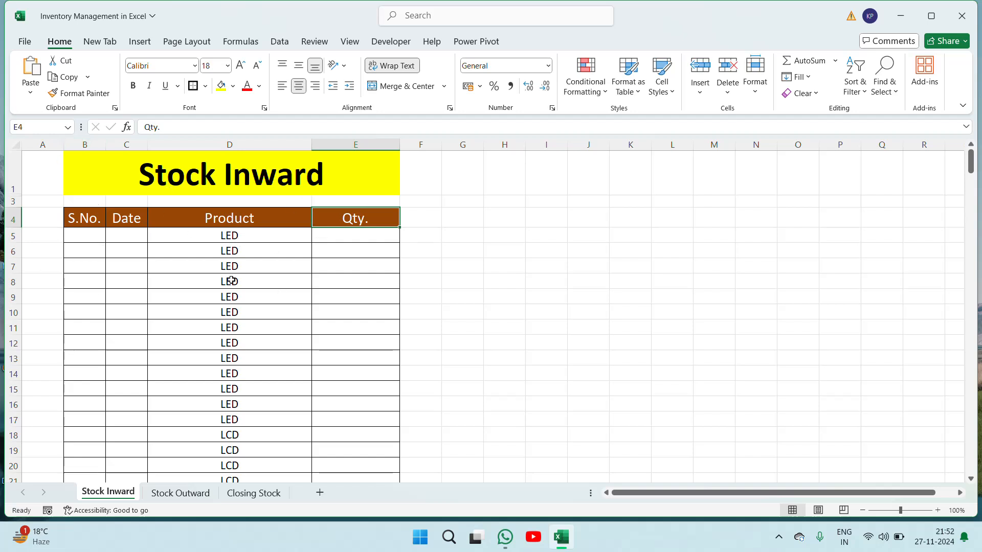
click(331, 247)
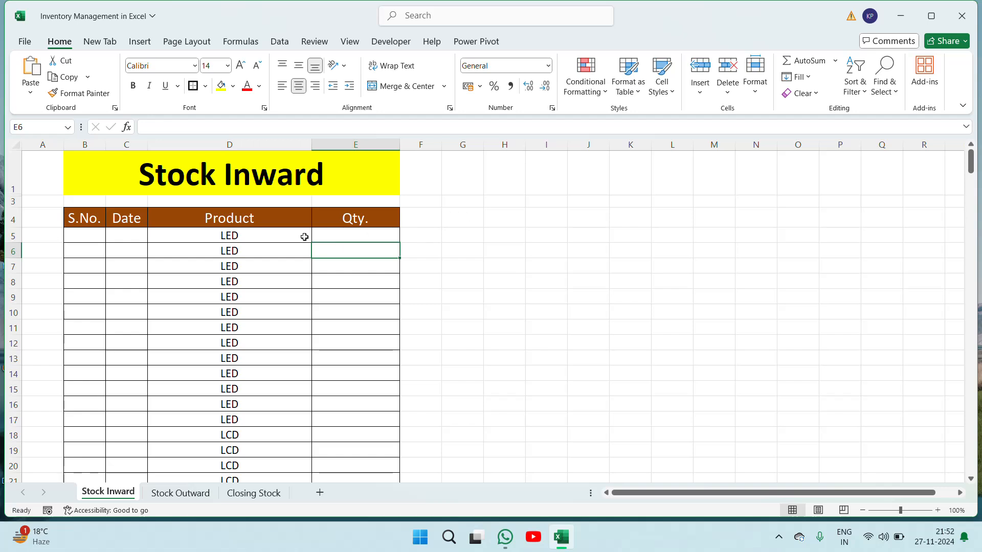
Step: Number the Stock Inward S.No. column by entering 1 in B5 and 2 in B6 and filling the series down to row 281
click(101, 231)
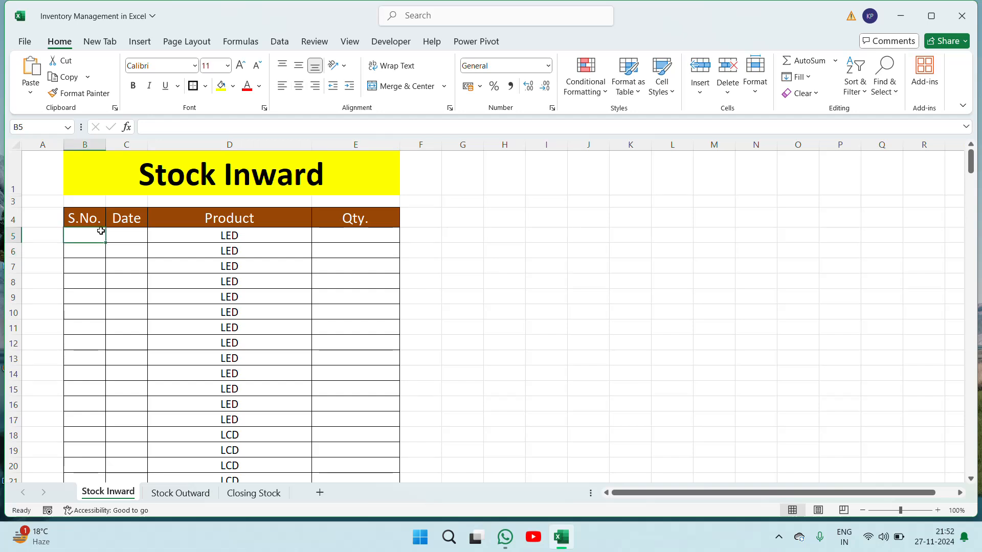
text(1)
key(Return)
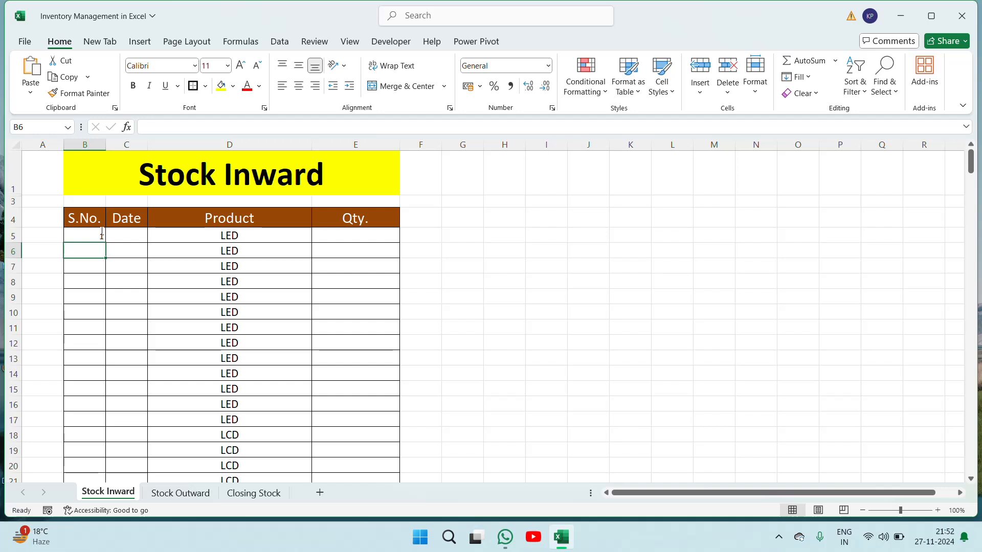
text(2)
key(Return)
key(Up)
key(Up)
key(shift+Down)
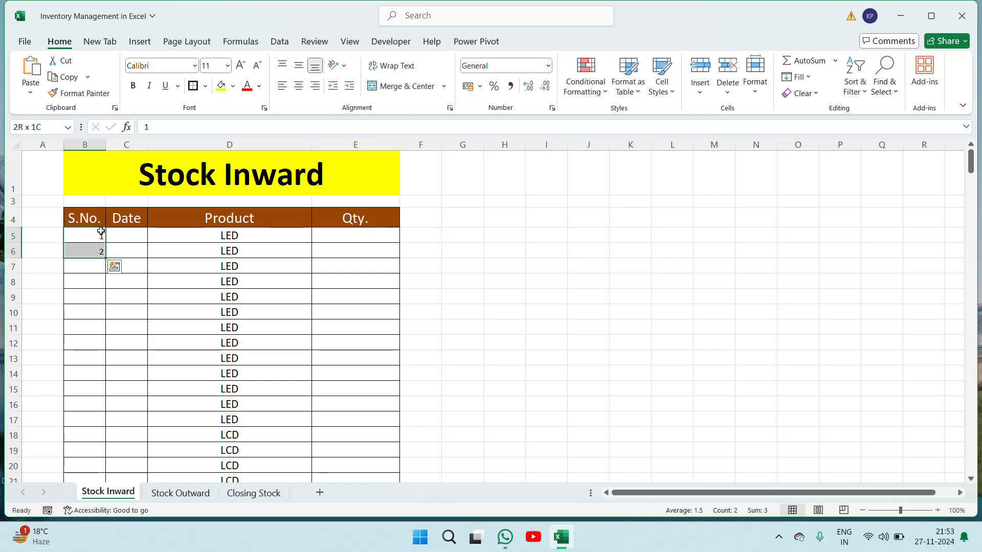
double_click(106, 259)
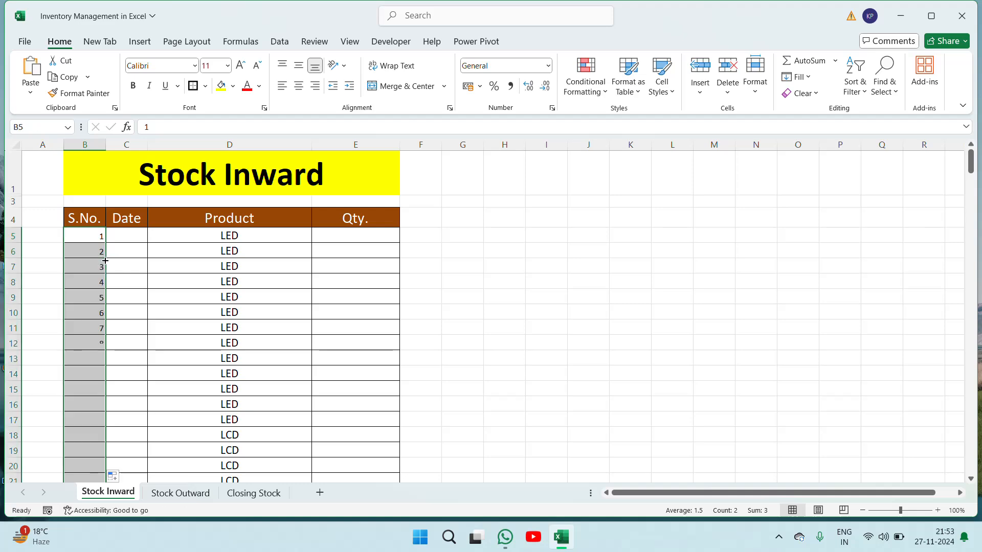
Step: Center all the serial numbers in the S.No. column from B5 downward and set their font size to 16
click(93, 232)
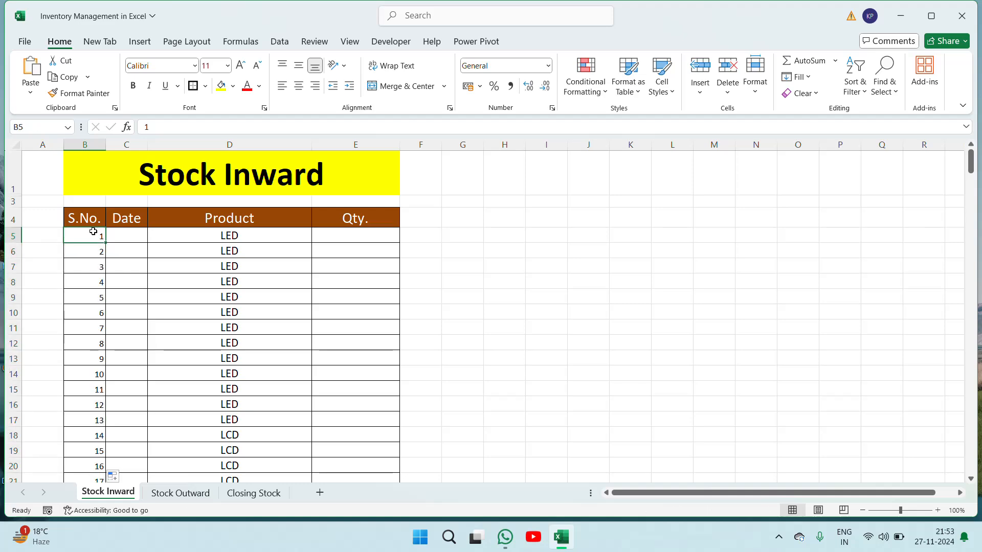
key(ctrl+shift+Down)
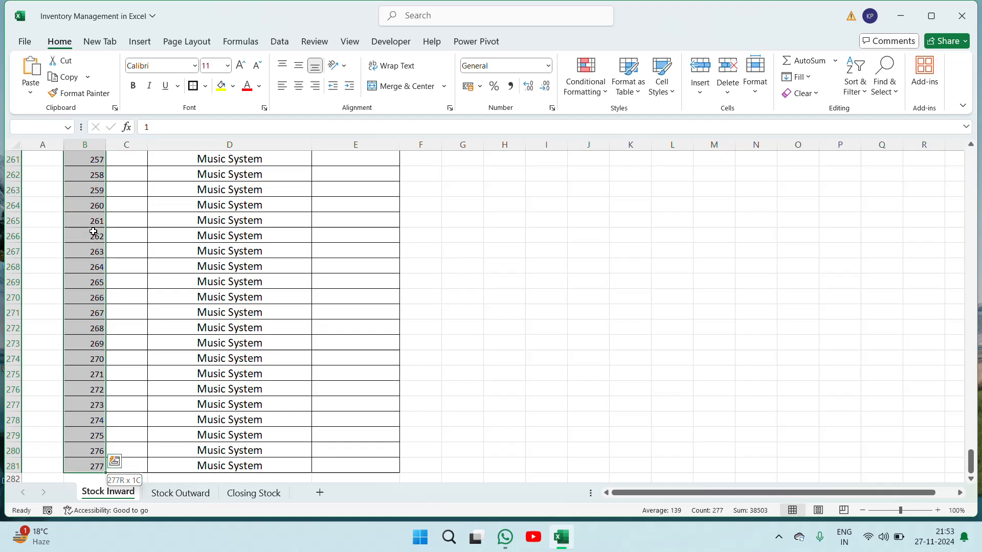
click(299, 86)
key(ctrl+BackSpace)
click(214, 65)
text(16)
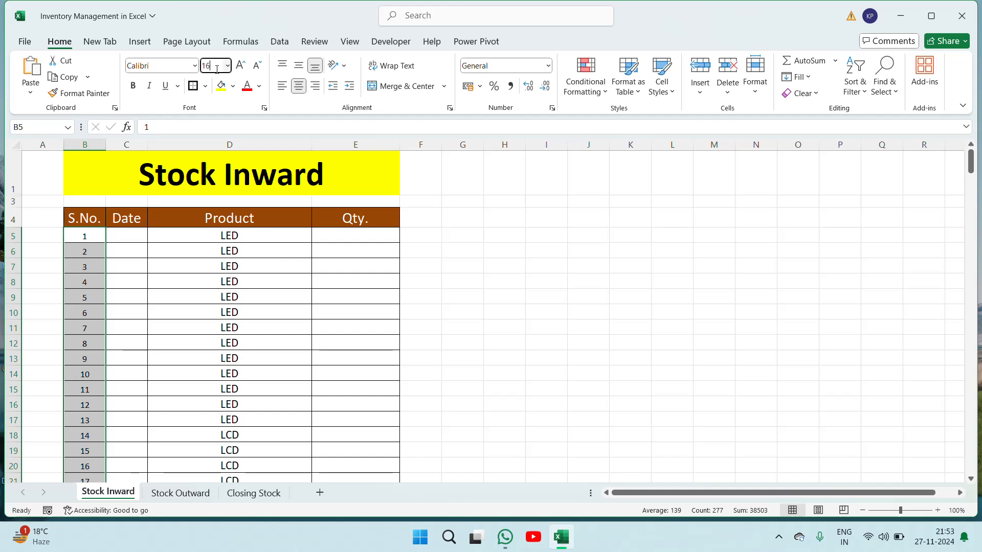
key(Return)
click(186, 237)
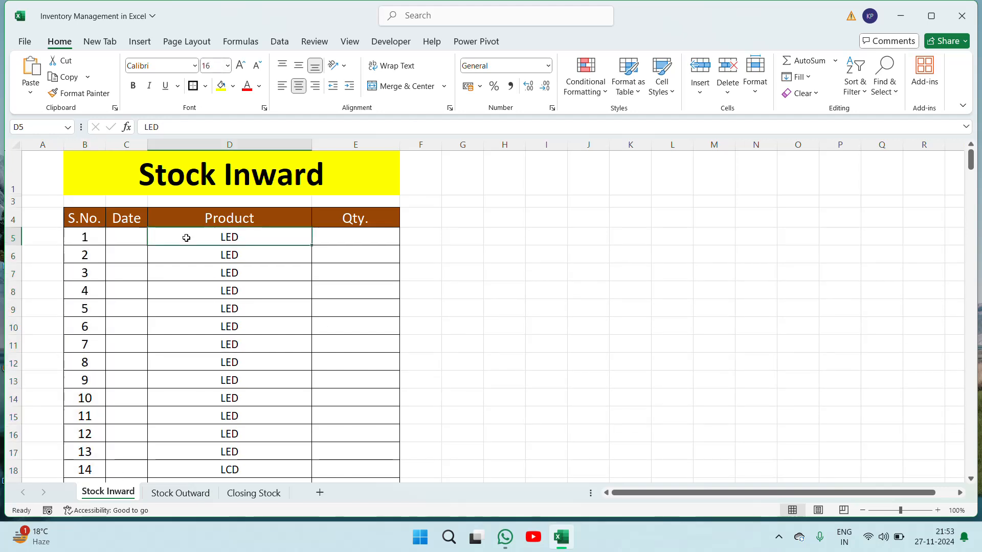
Step: Enter 1-Oct in C5 and 2-Oct in C6 of the Date column and fill the date series down to row 281
key(Left)
key(Left)
key(Right)
key(Up)
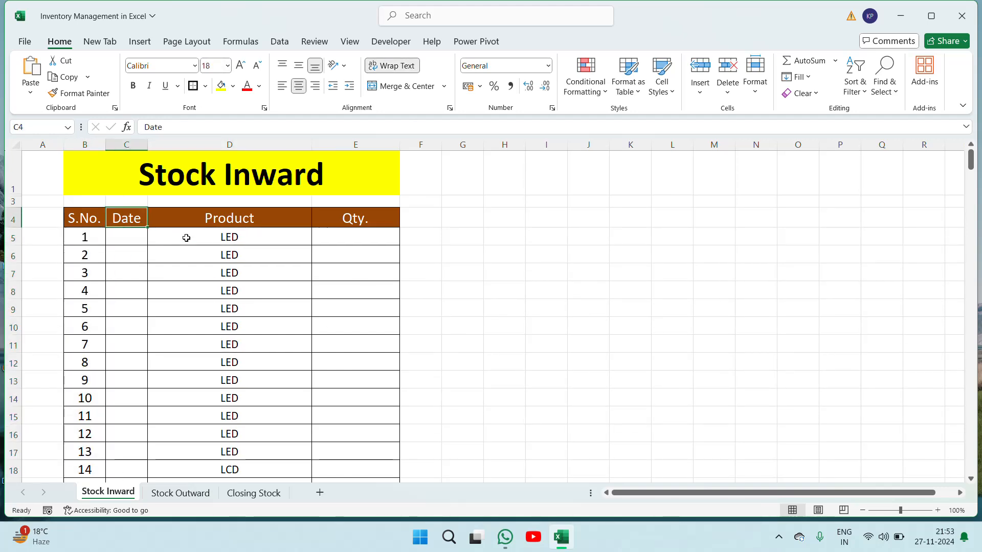
key(Down)
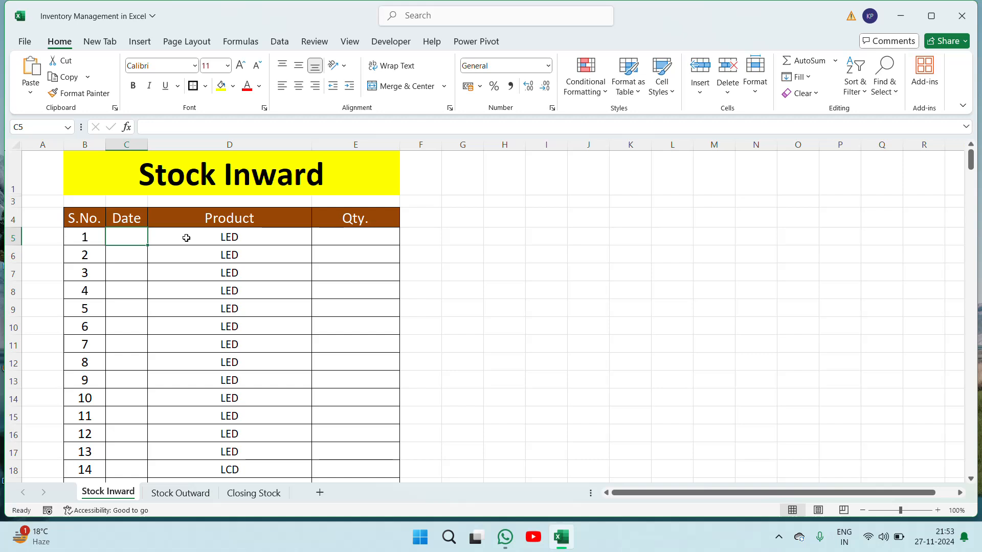
text(1-Oct)
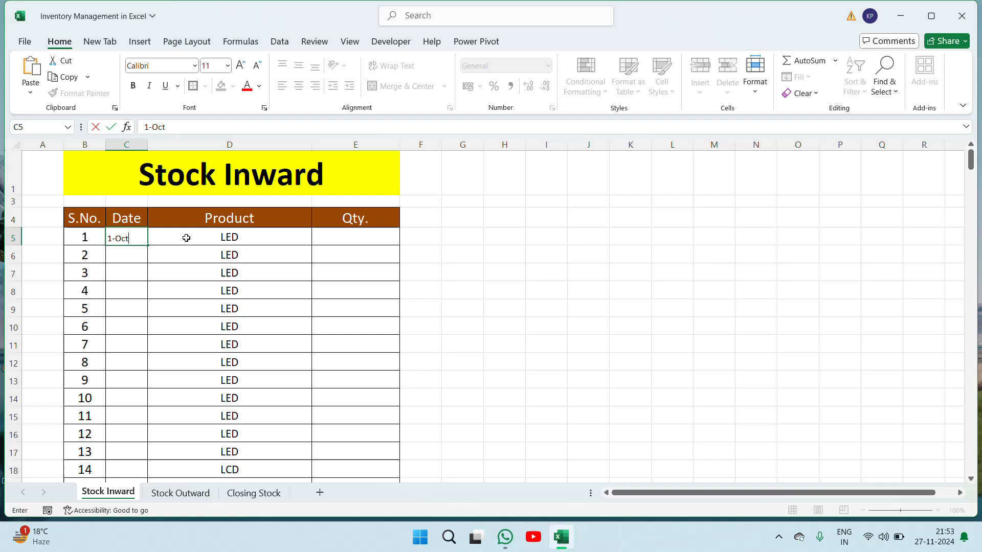
key(Return)
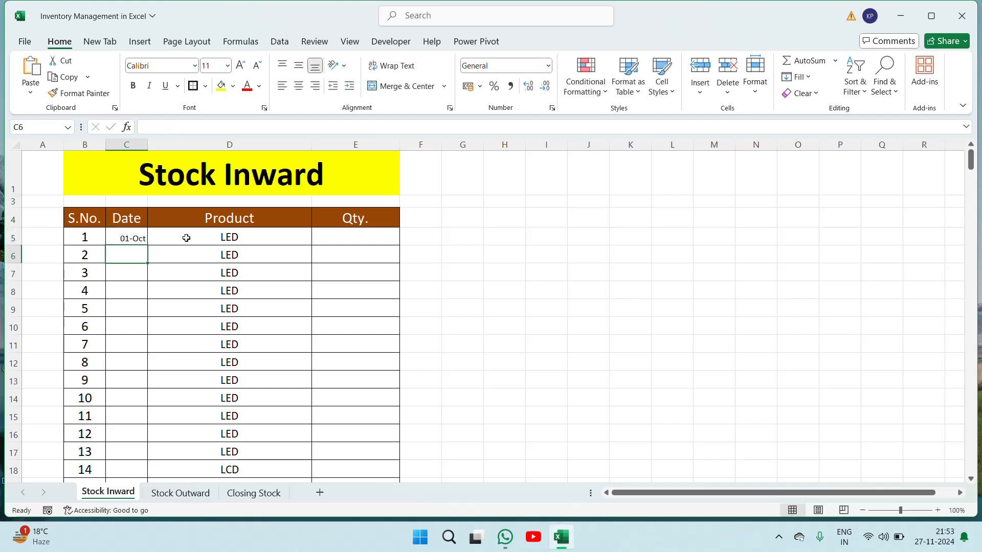
text(2-Oct)
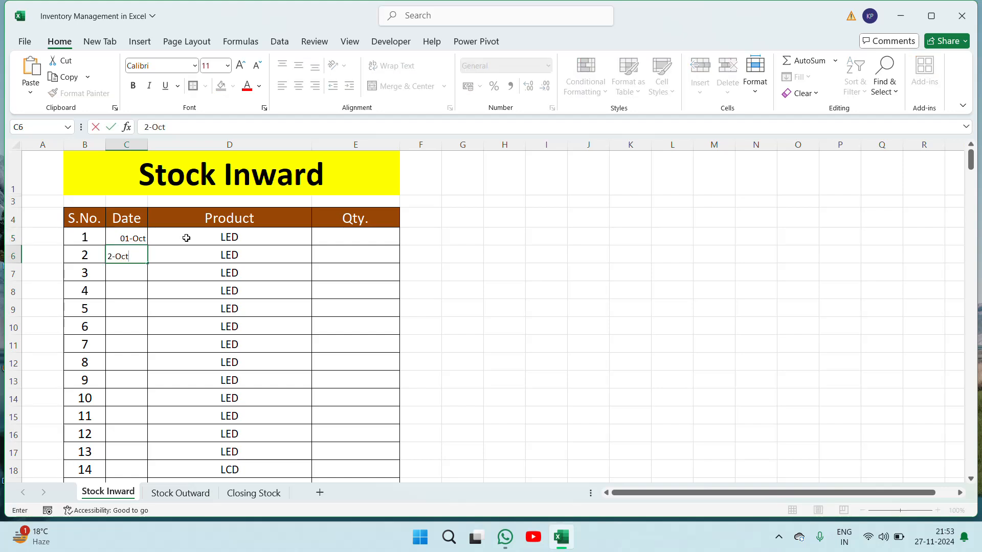
key(Return)
key(Up)
key(Up)
key(shift+Down)
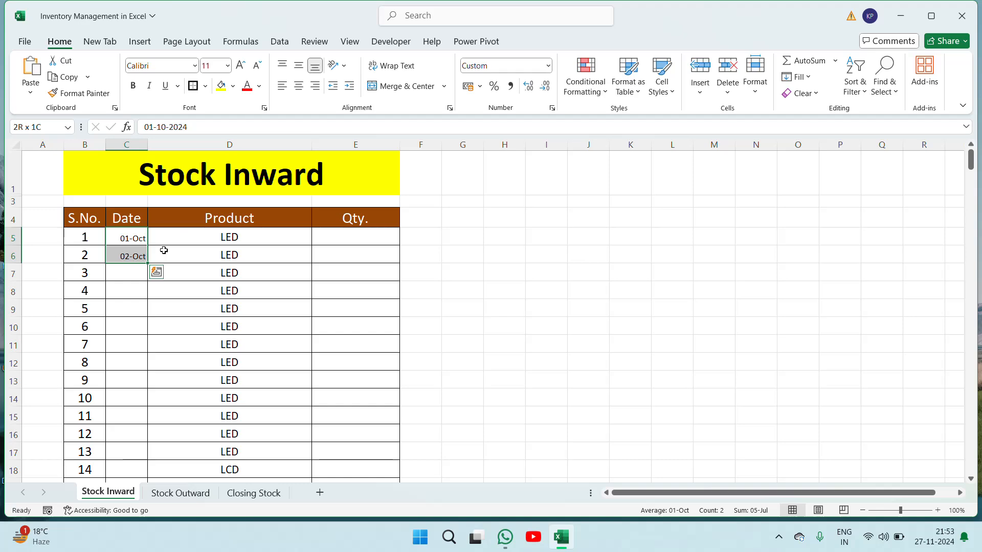
click(137, 285)
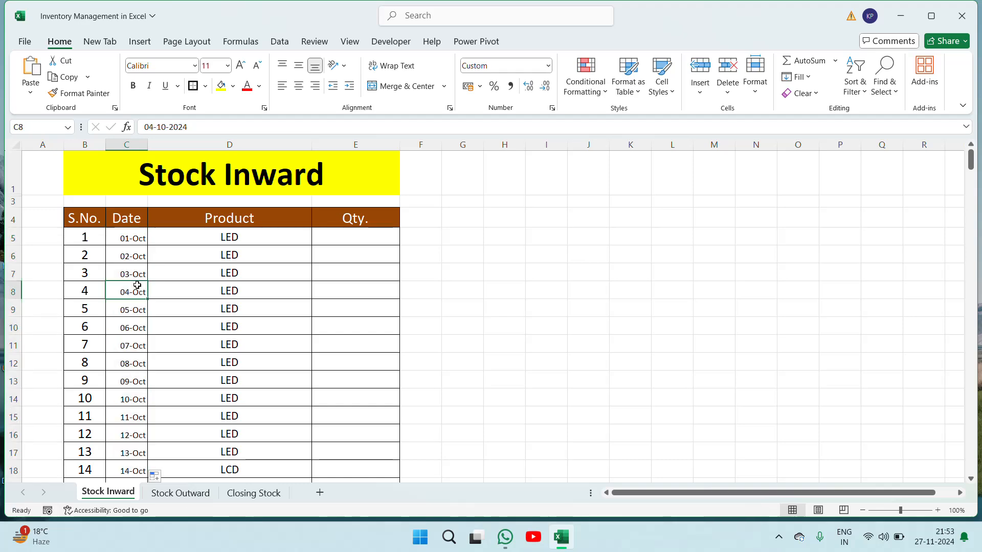
Step: Check the filled Date column from the first entry to the last row, comparing the dates with the products
key(ctrl+Down)
key(Down)
key(Down)
key(Up)
key(Up)
key(Up)
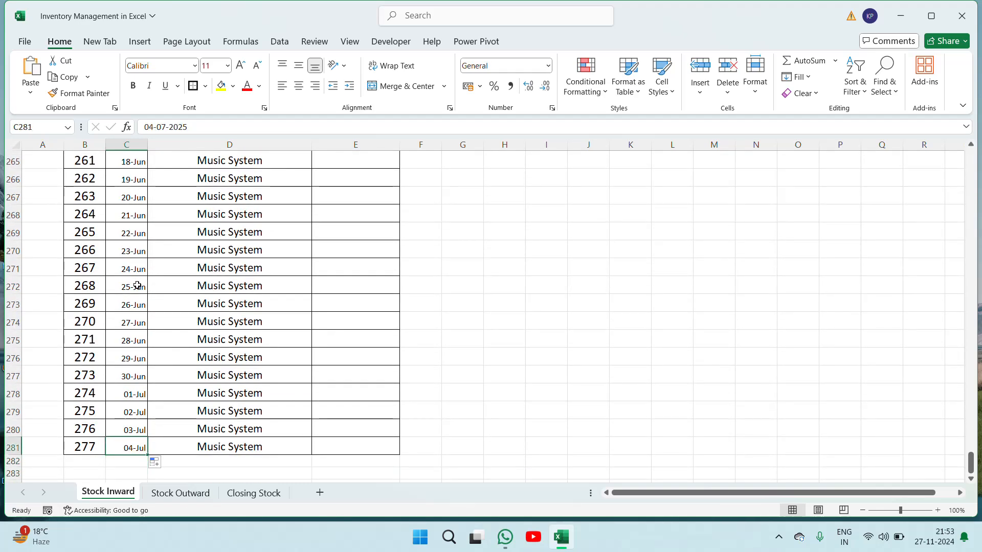
key(ctrl+Up)
key(Down)
key(Down)
key(Down)
key(Down)
key(Down)
key(Down)
key(Down)
key(Down)
key(Down)
key(Down)
key(Down)
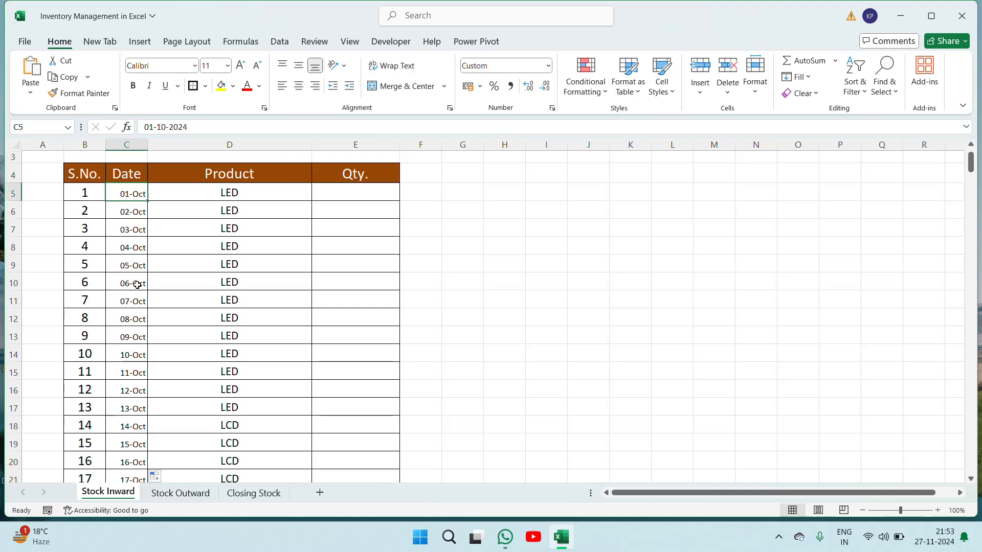
key(Up)
key(Up)
key(Up)
key(Up)
key(Up)
key(Up)
key(Up)
key(Up)
key(Up)
key(Up)
key(Up)
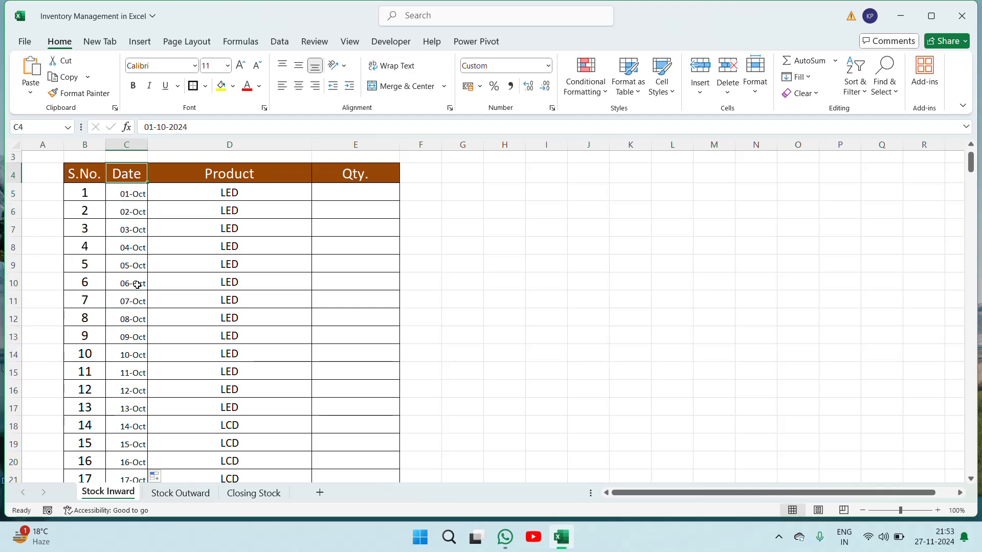
key(Down)
key(Down)
key(Down)
key(Down)
key(Down)
key(Down)
key(Down)
key(Down)
key(Down)
key(Down)
key(Down)
key(Down)
key(Down)
key(Down)
key(Down)
key(Down)
key(Down)
key(Down)
key(Down)
key(Down)
key(Down)
key(Down)
key(Down)
key(Down)
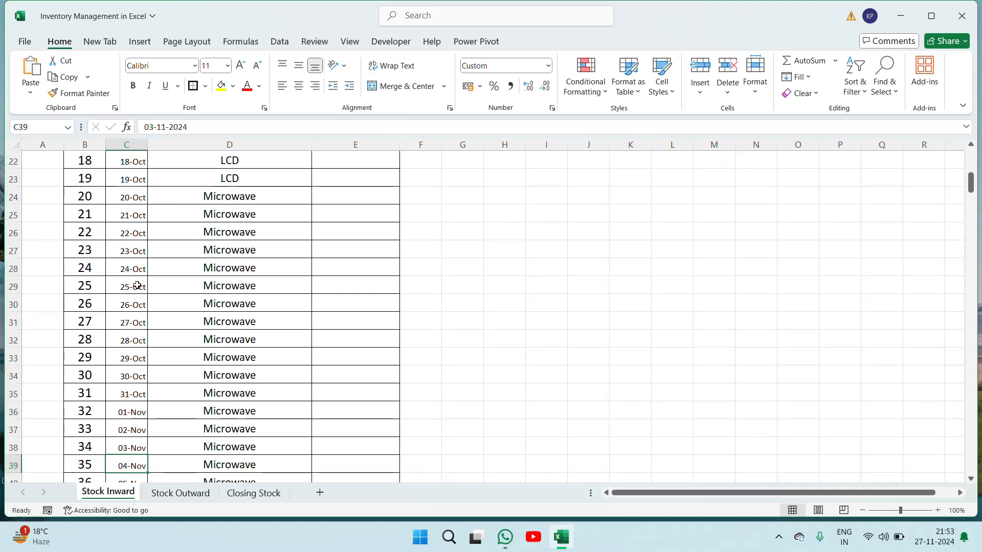
key(Down)
key(Down)
key(Down)
key(Down)
key(Down)
key(Down)
key(Down)
key(Down)
key(Down)
key(Down)
key(Down)
key(Down)
key(Down)
key(Down)
key(Down)
key(Down)
key(Down)
key(Down)
key(Down)
key(Down)
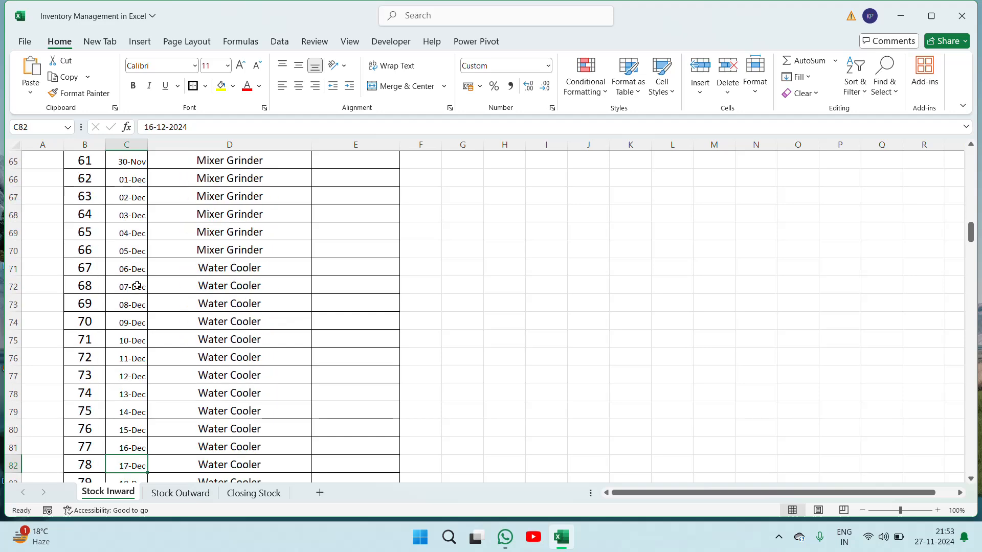
key(Down)
key(Down)
key(Down)
key(Down)
key(Down)
key(Down)
key(Down)
key(Down)
key(Down)
key(Down)
key(Down)
key(Down)
key(Down)
key(Down)
key(Down)
key(Down)
key(Down)
key(Down)
key(Down)
key(Down)
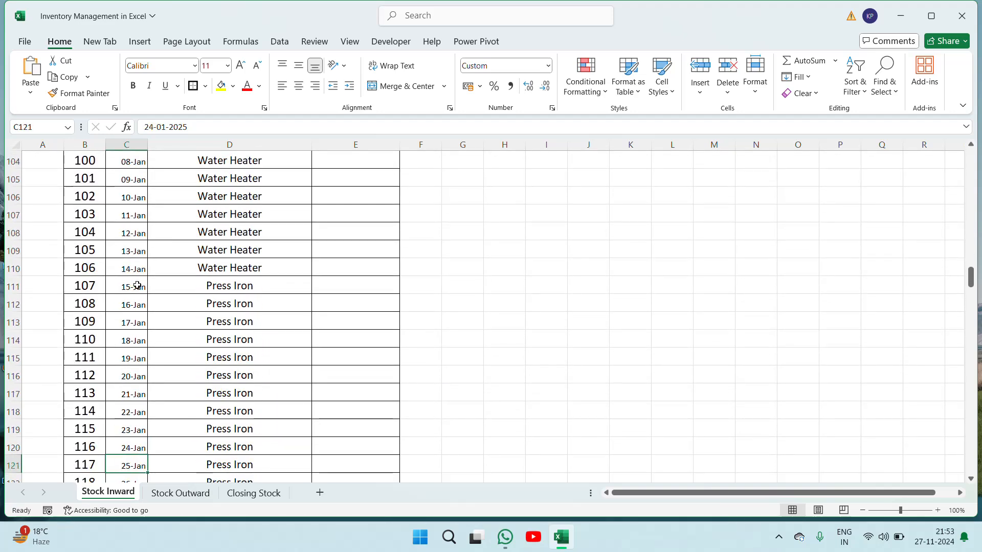
key(Up)
key(Up)
key(Up)
key(Up)
key(Up)
key(Up)
key(Up)
key(Up)
key(Down)
key(Down)
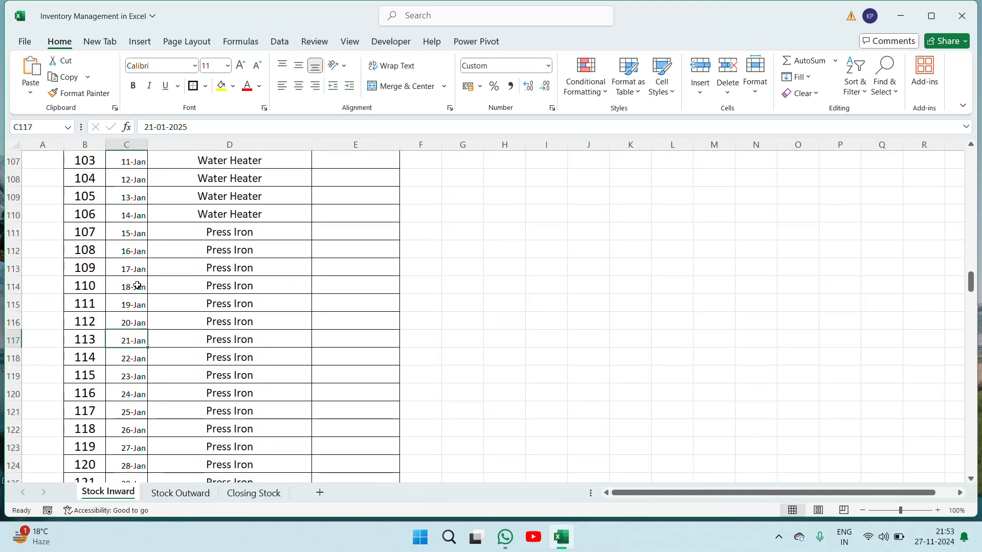
key(Down)
key(ctrl+Down)
key(ctrl+Up)
key(Up)
key(Up)
key(Down)
key(Down)
key(Down)
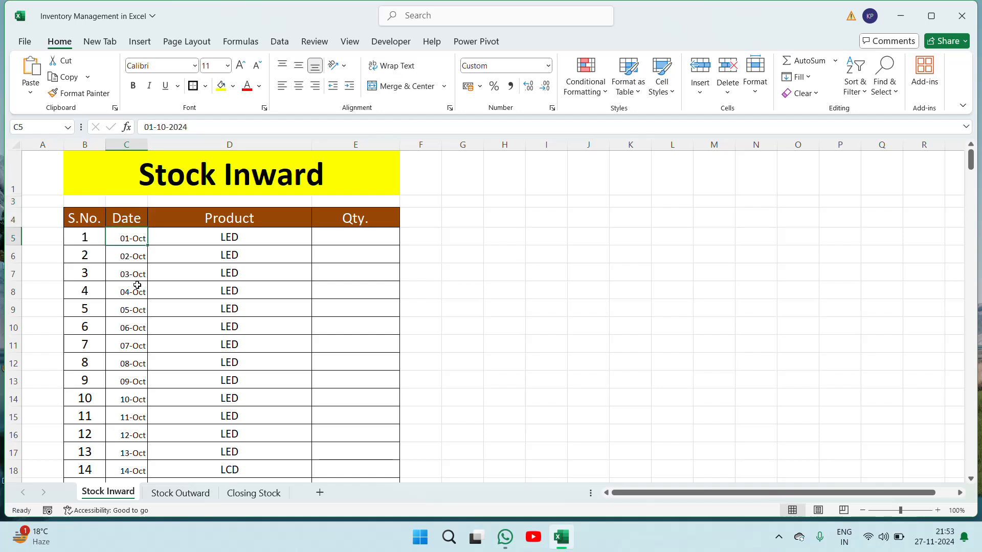
Step: Copy the date in C5 over the Date cells down to C13, so those rows share the same date
key(shift+Down)
key(ctrl+c)
key(shift+Down)
key(shift+Down)
key(shift+Down)
key(shift+Down)
key(shift+Down)
key(shift+Down)
key(shift+Down)
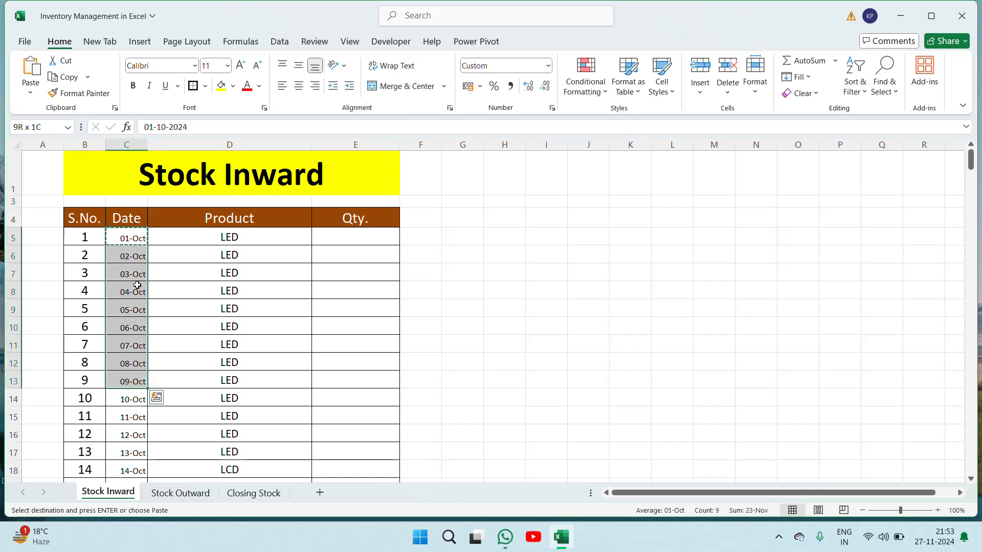
key(ctrl+v)
Step: Set the date of serial number 9 in C13 to 2-10
key(Down)
key(Down)
key(Down)
key(Down)
key(Down)
key(Down)
key(Down)
key(Down)
key(Down)
key(Down)
key(Down)
key(Down)
key(Up)
key(Up)
key(Up)
key(Up)
key(Up)
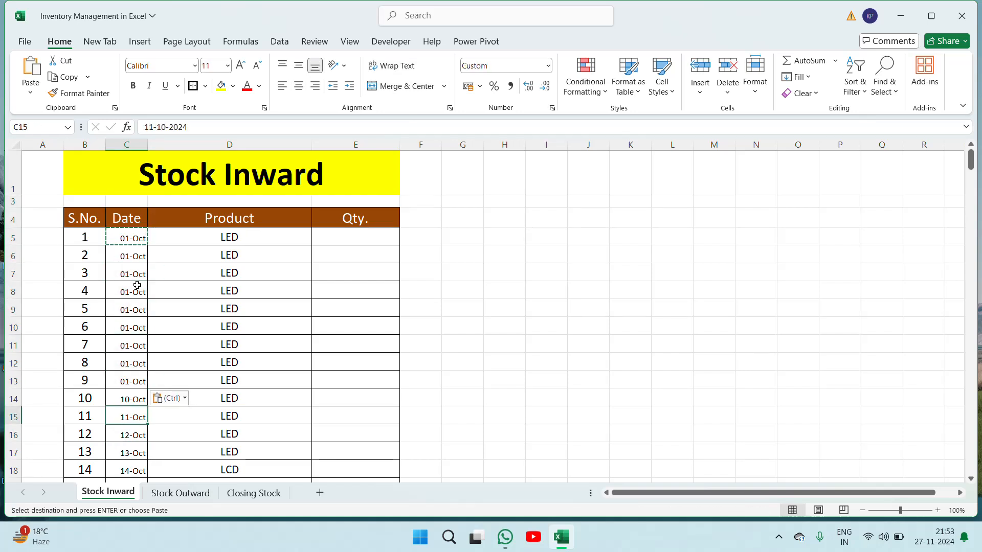
key(Down)
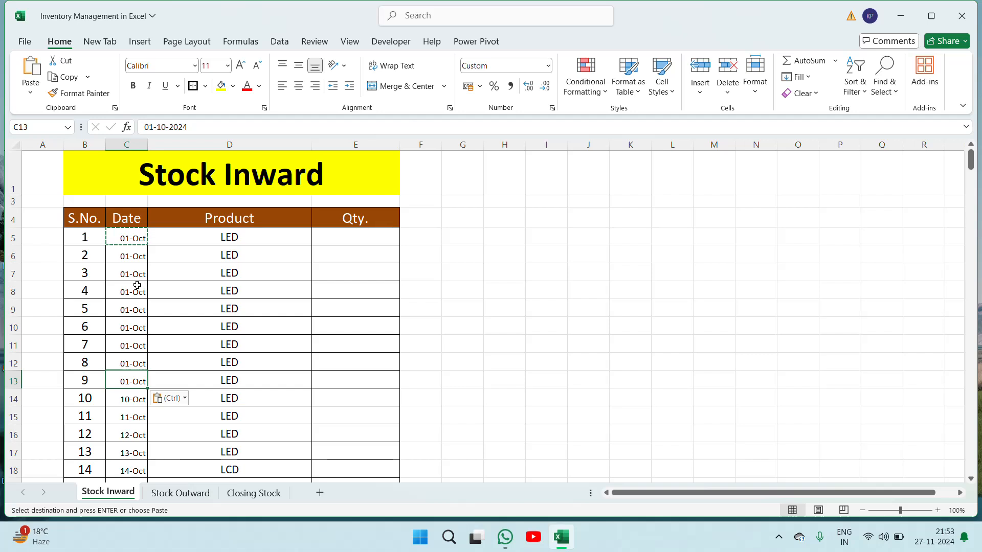
text(2)
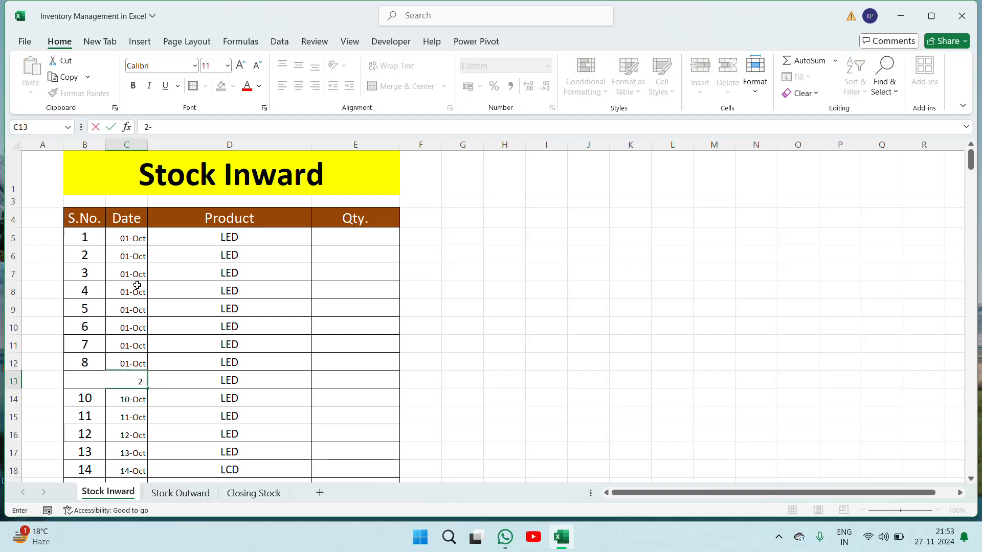
text(-10)
key(Return)
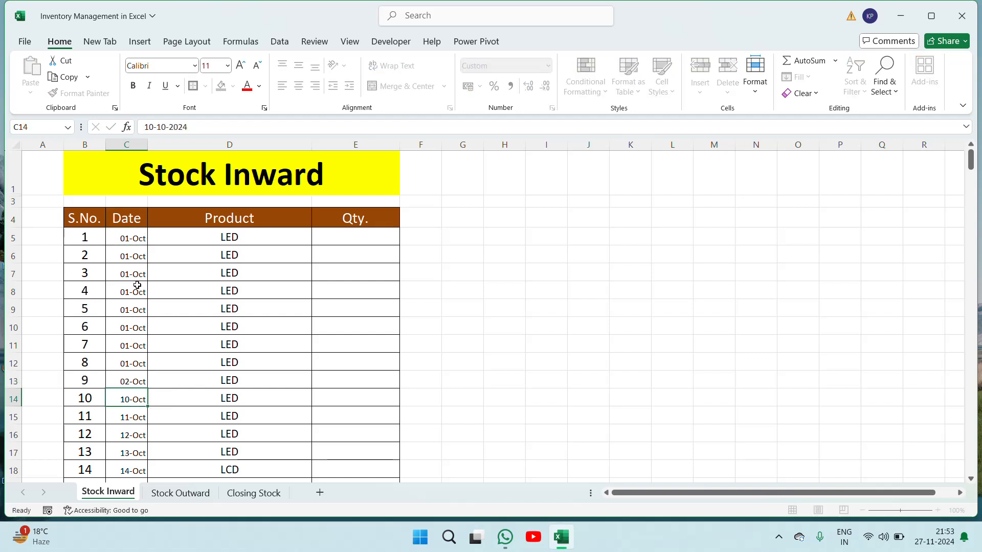
key(Up)
key(shift+Down)
key(ctrl+c)
key(shift+Down)
key(shift+Down)
key(shift+Down)
key(shift+Down)
key(shift+Down)
key(shift+Down)
key(shift+Down)
key(shift+Down)
key(shift+Down)
key(shift+Down)
key(shift+Down)
key(shift+Down)
key(shift+Down)
key(shift+Down)
key(shift+Down)
key(shift+Down)
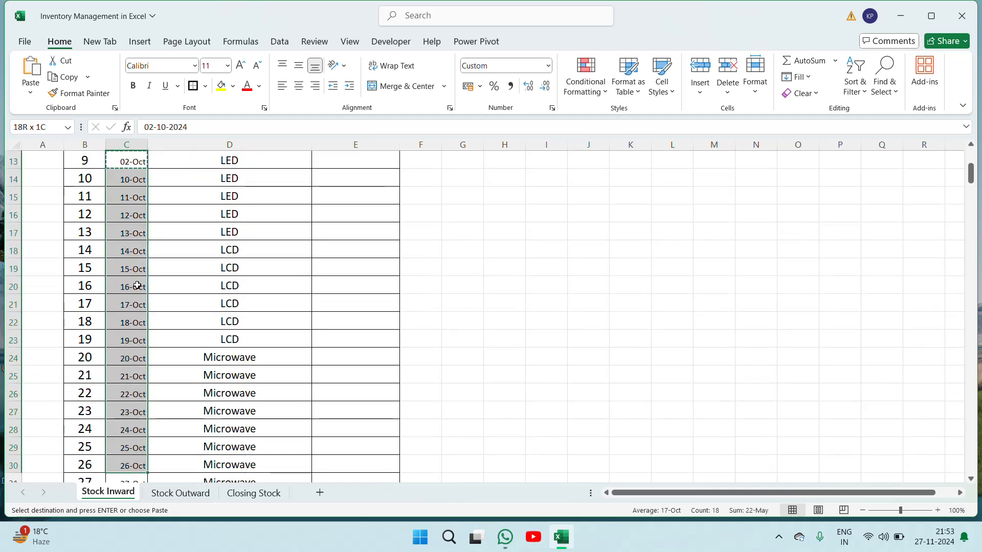
key(ctrl+q)
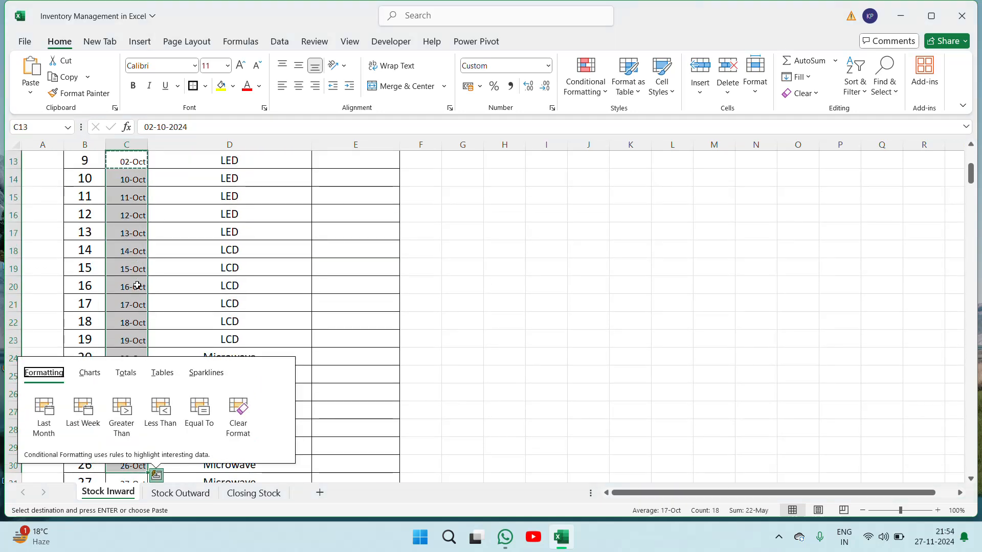
key(Escape)
key(Escape)
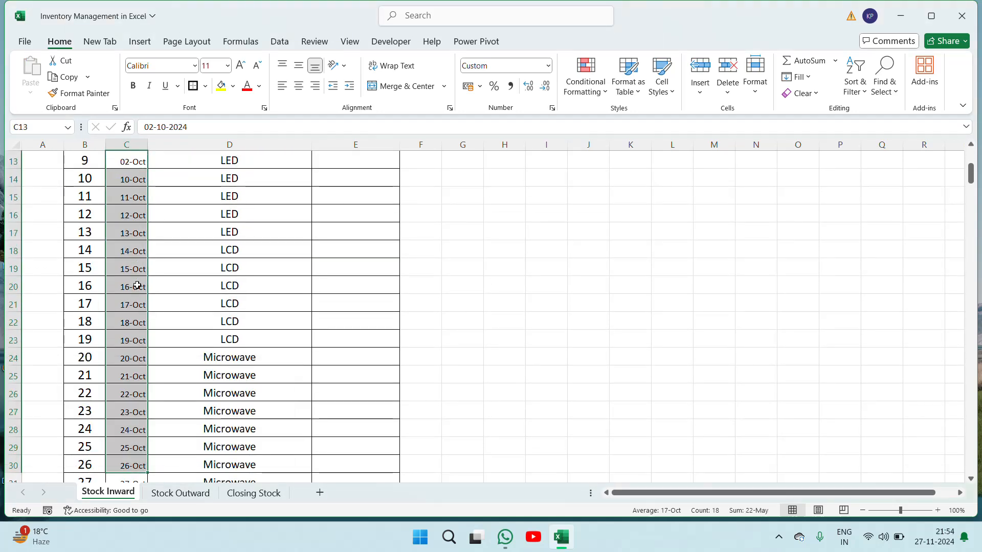
Step: Copy the date in C13 over the Date cells down to C25, so those rows share the same date
click(132, 158)
key(ctrl+c)
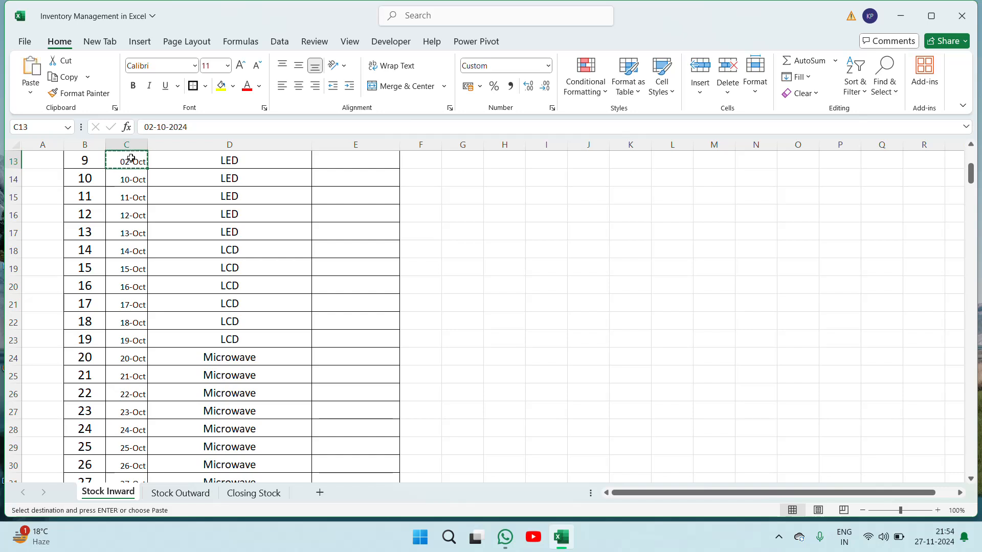
key(shift+Down)
key(shift+Down)
key(shift+Down)
key(shift+Down)
key(shift+Down)
key(shift+Down)
key(shift+Down)
key(shift+Down)
key(shift+Down)
key(shift+Down)
key(shift+Down)
key(shift+Down)
key(ctrl+v)
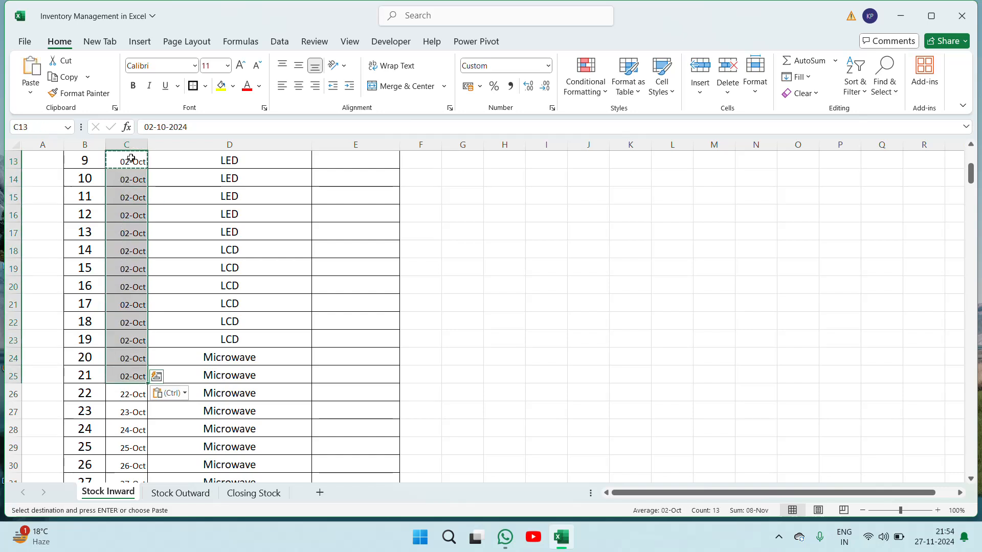
key(Escape)
Step: Set the date of serial number 22 in C26 to 3-Oct
click(134, 396)
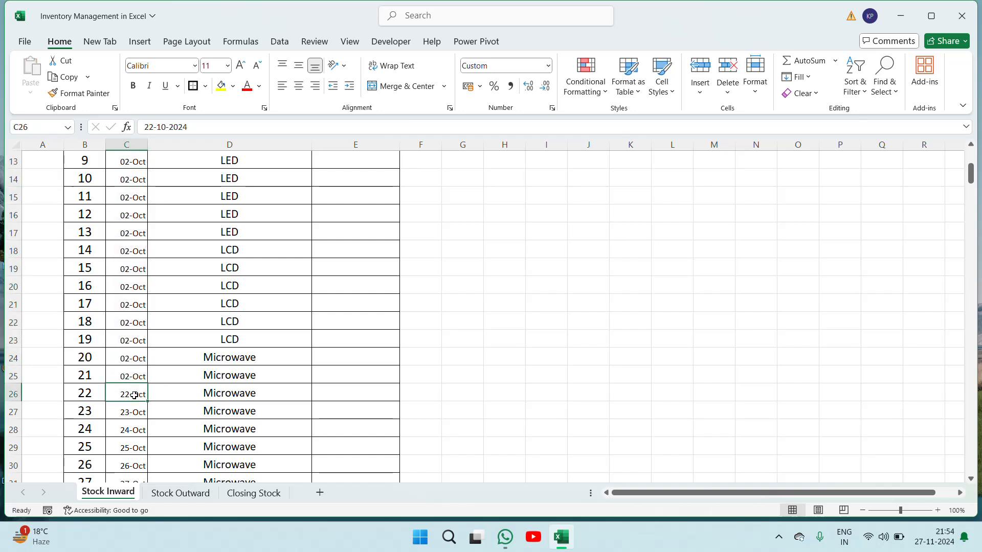
text(3)
text(-10-2024)
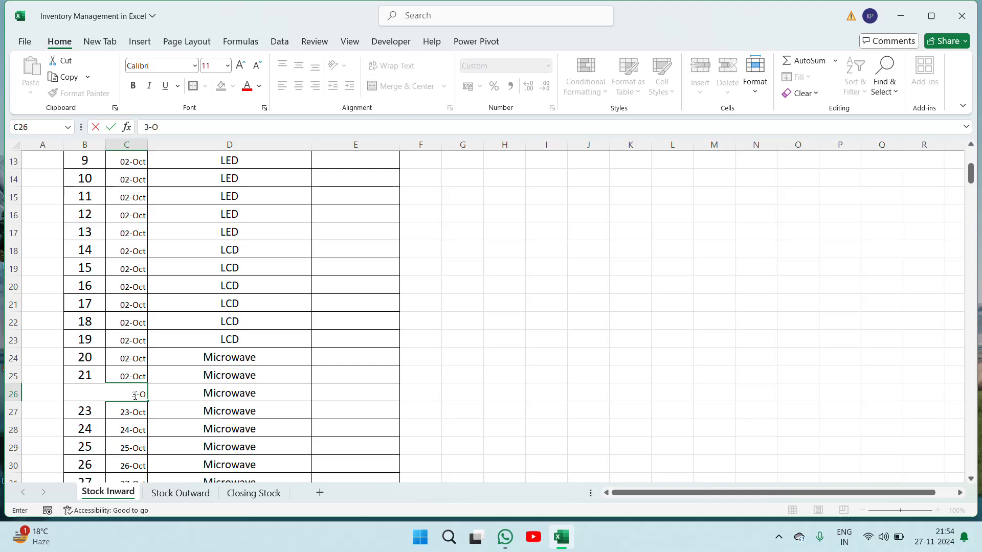
key(Return)
Step: Copy the date in C26 over the Date cells down to C47
key(Up)
key(ctrl+c)
key(shift+Down)
key(shift+Down)
key(shift+Down)
key(shift+Down)
key(shift+Down)
key(shift+Down)
key(shift+Down)
key(shift+Down)
key(shift+Down)
key(shift+Down)
key(shift+Down)
key(shift+Down)
key(shift+Down)
key(shift+Down)
key(shift+Down)
key(shift+Down)
key(shift+Down)
key(shift+Down)
key(shift+Down)
key(shift+Down)
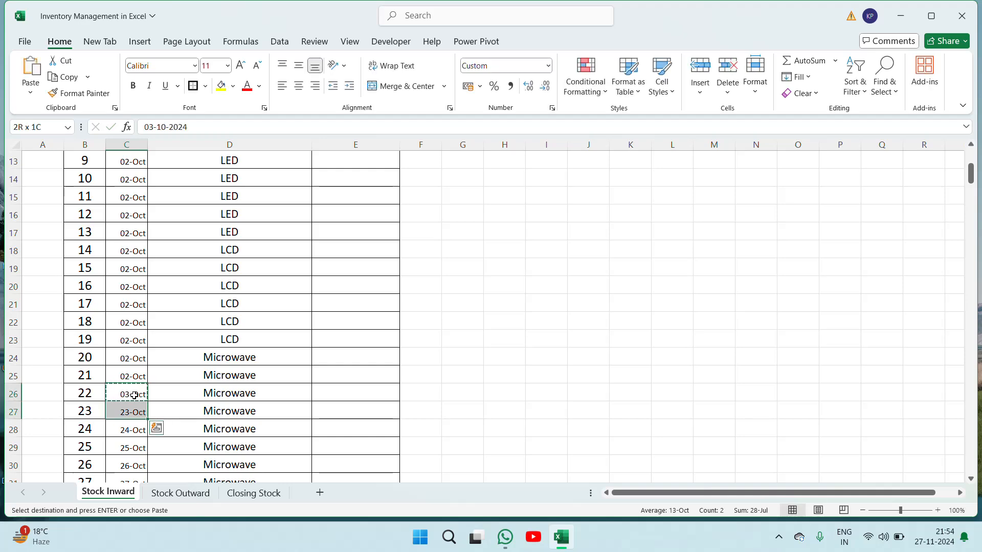
key(ctrl+v)
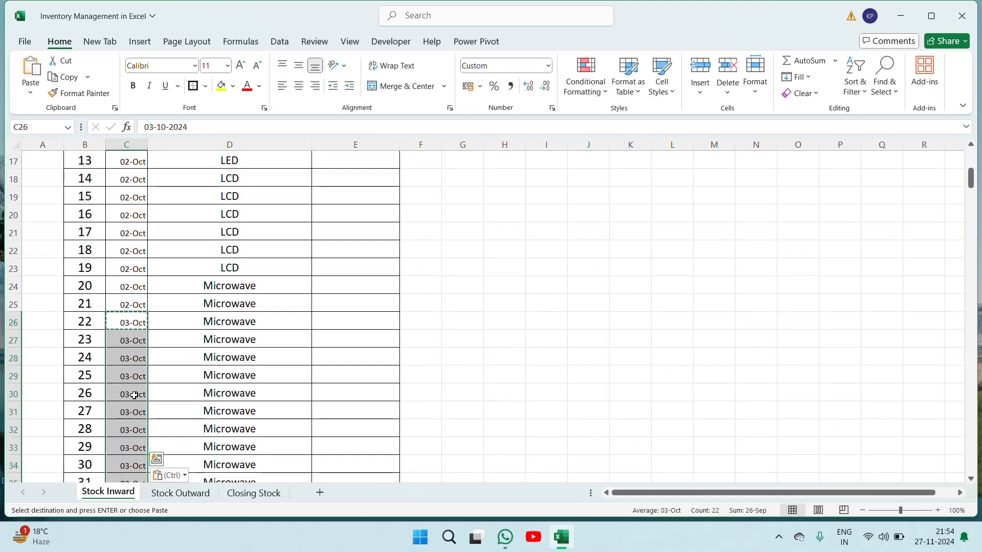
click(134, 395)
key(Escape)
Step: Set the date of serial number 44 in C48 to 11-Oct
key(Down)
key(Down)
key(Down)
key(Down)
key(Down)
key(Down)
key(Down)
key(Down)
key(Down)
key(Down)
key(Down)
key(Down)
key(Down)
key(Down)
key(Down)
key(Down)
key(Down)
key(Down)
key(Down)
key(Down)
key(Down)
key(Down)
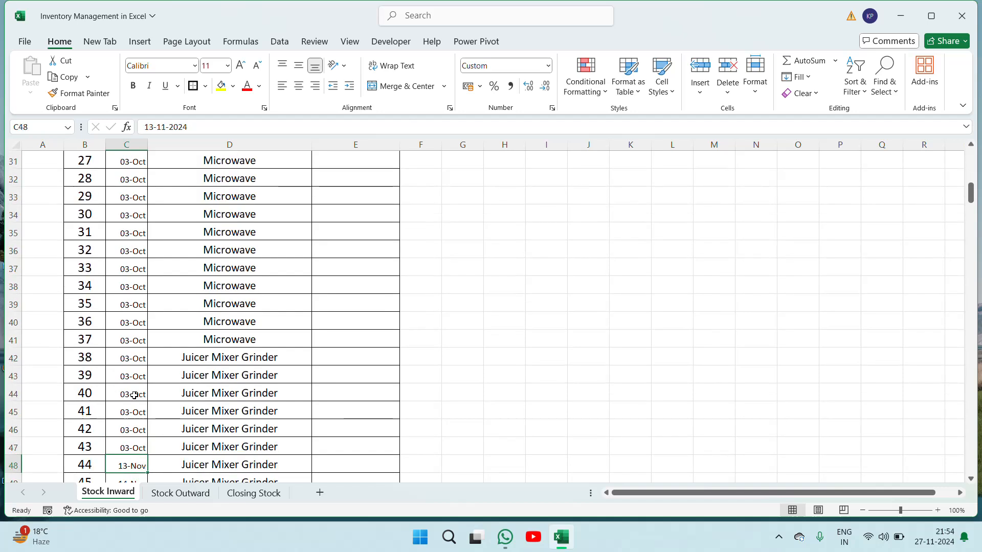
key(Up)
key(Up)
key(Up)
key(Up)
key(Up)
key(Up)
key(Up)
key(Up)
key(Up)
key(Up)
key(Up)
key(Up)
key(Up)
key(Up)
key(Up)
key(Up)
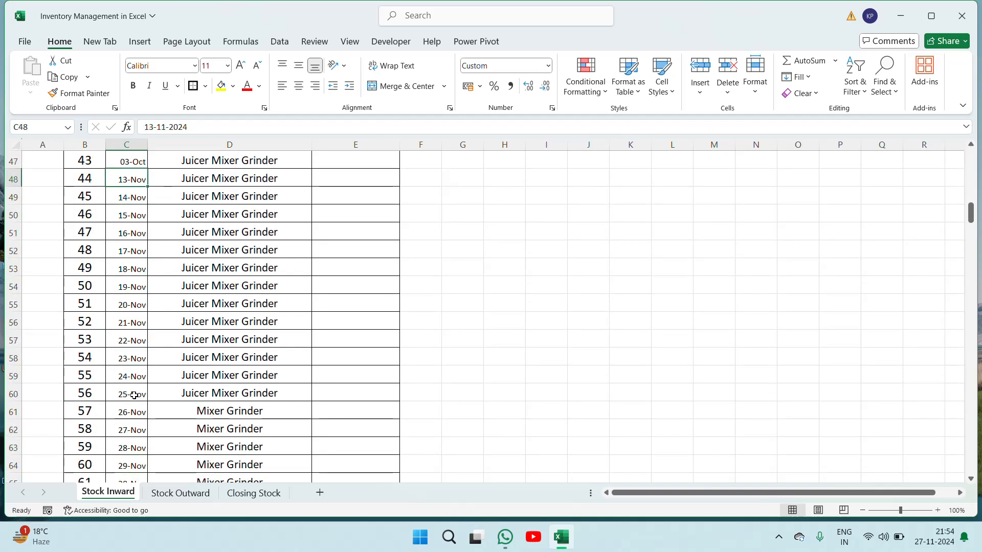
text(11)
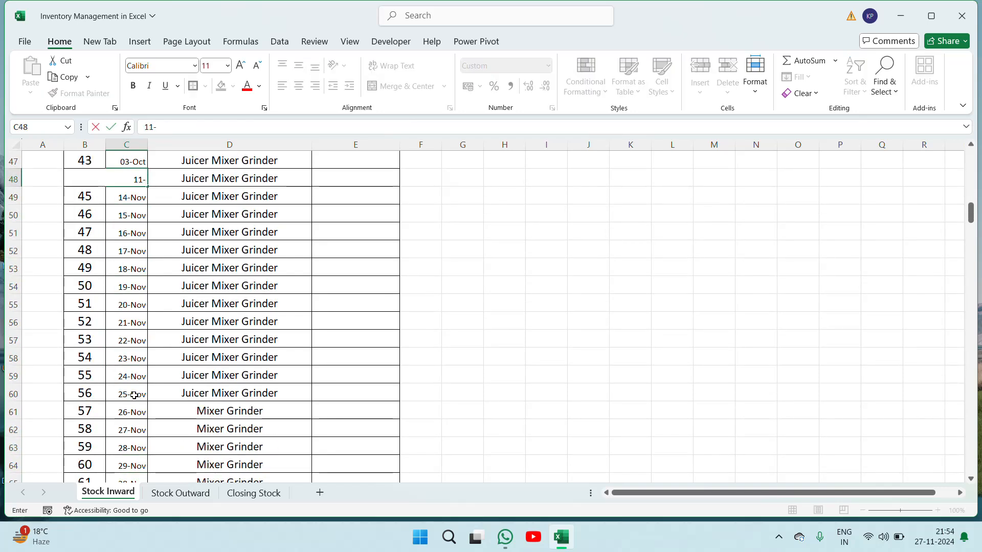
text(-Oct)
key(Return)
Step: Copy the date in C48 over the Date cells down to C68
key(Up)
key(shift+Down)
key(shift+Down)
key(shift+Down)
key(shift+Down)
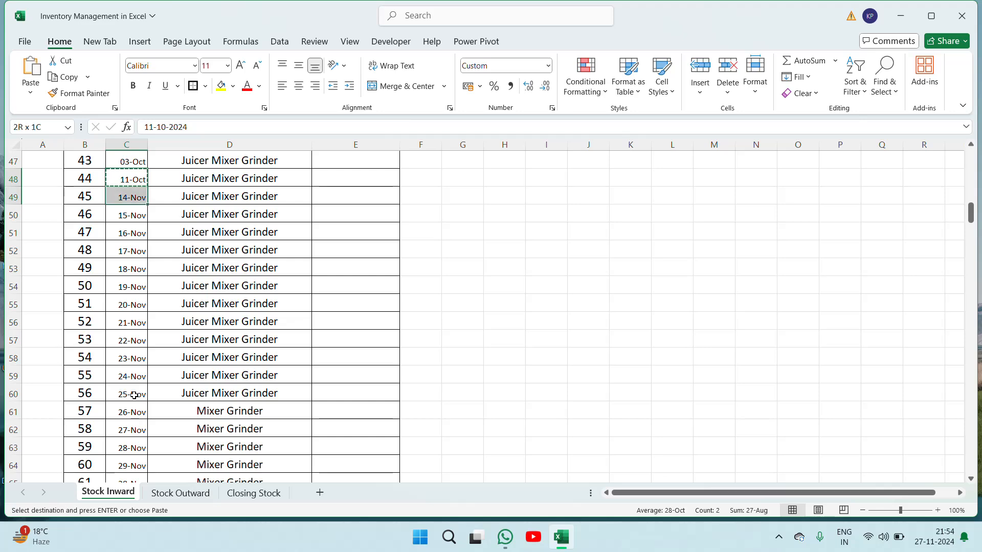
key(ctrl+c)
key(shift+Down)
key(shift+Down)
key(shift+Down)
key(shift+Down)
key(shift+Down)
key(shift+Down)
key(shift+Down)
key(shift+Down)
key(shift+Down)
key(shift+Down)
key(shift+Down)
key(shift+Down)
key(shift+Down)
key(shift+Down)
key(shift+Down)
key(shift+Down)
key(Return)
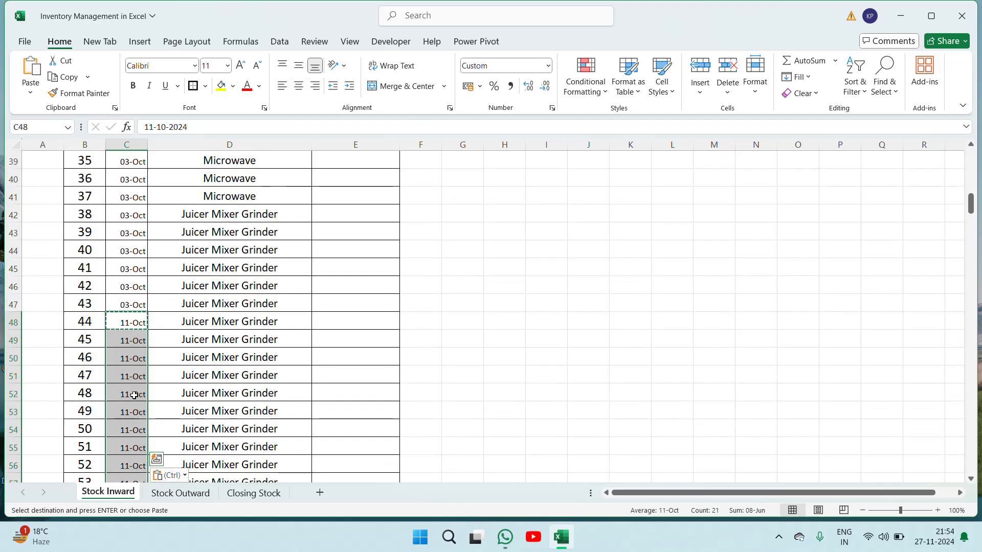
Step: Set the date of serial number 65 in C69 to 22-Oct
click(134, 395)
key(Down)
key(Down)
key(Down)
key(Down)
key(Down)
key(Down)
key(Down)
key(Down)
key(Down)
key(Down)
key(Down)
key(Down)
key(Down)
key(Down)
key(Down)
key(Down)
key(Down)
key(Down)
key(Down)
key(Down)
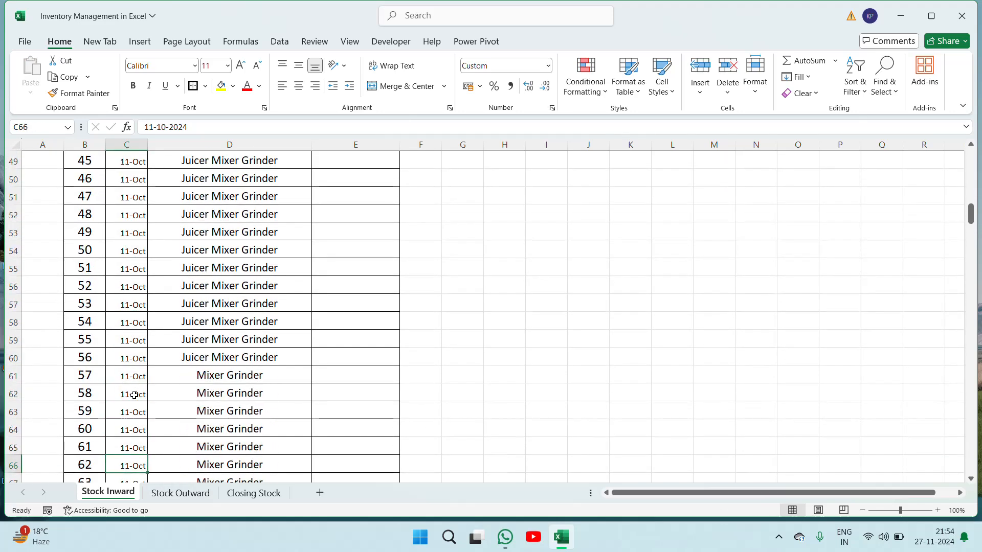
key(Up)
key(Up)
key(Up)
key(Up)
key(Up)
key(Up)
key(Up)
key(Up)
key(Up)
key(Up)
key(Up)
key(Up)
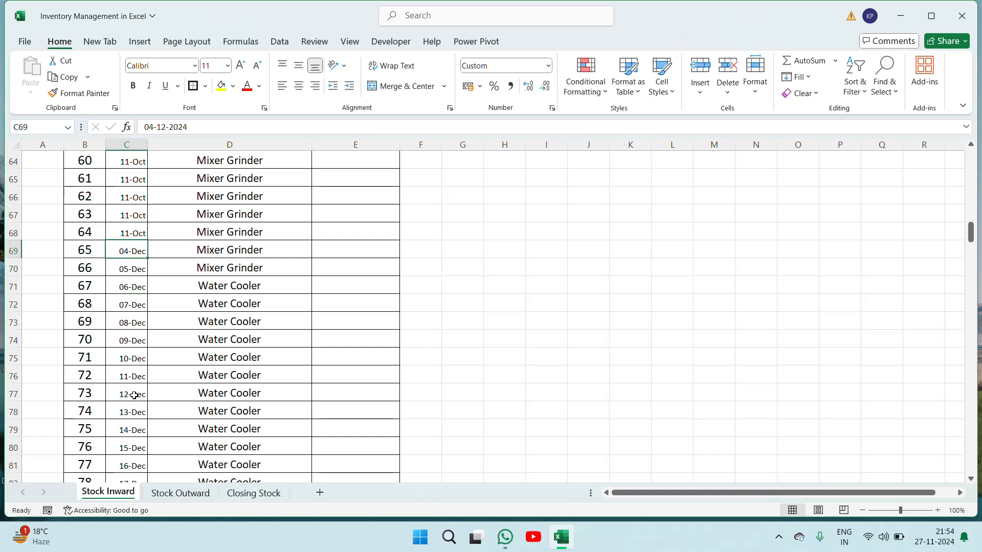
text(22)
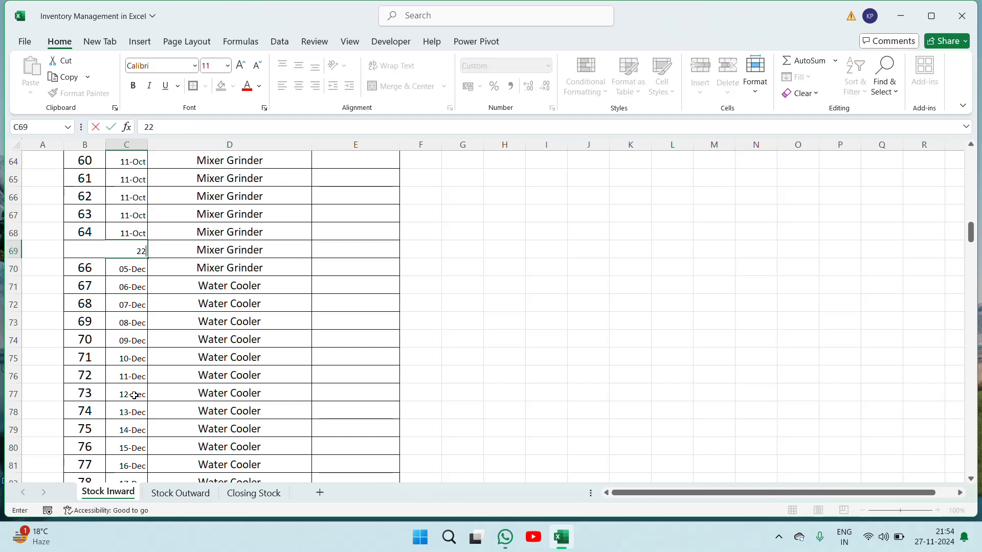
text(-Oct)
key(Return)
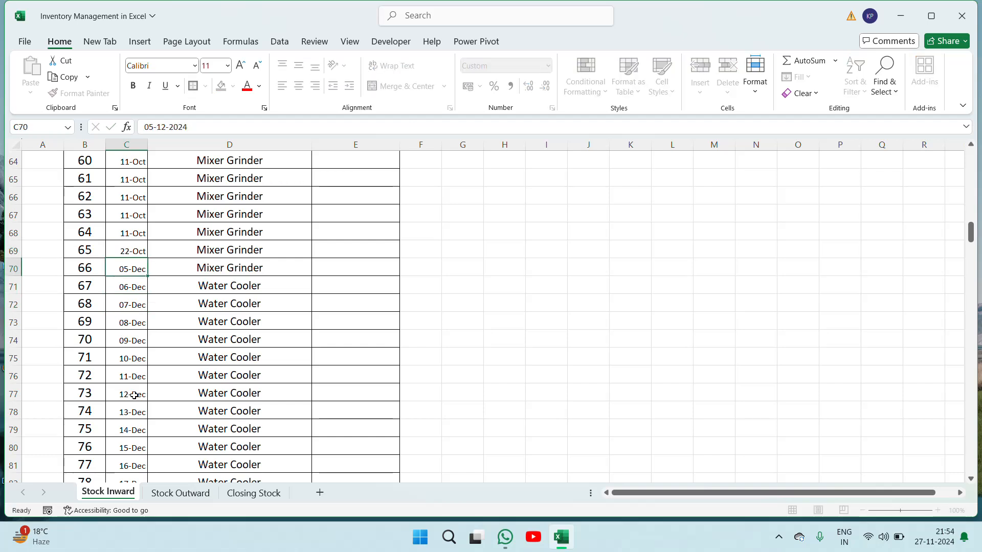
Step: Copy the date in C69 over the Date cells down to C106
key(Up)
key(ctrl+c)
key(shift+Down)
key(shift+Down)
key(shift+Down)
key(shift+Down)
key(shift+Down)
key(shift+Down)
key(shift+Down)
key(shift+Down)
key(shift+Down)
key(shift+Down)
key(shift+Down)
key(shift+Down)
key(shift+Down)
key(shift+Down)
key(shift+Down)
key(shift+Down)
key(shift+Down)
key(shift+Down)
key(shift+Down)
key(shift+Down)
key(shift+Down)
key(shift+Down)
key(shift+Down)
key(shift+Down)
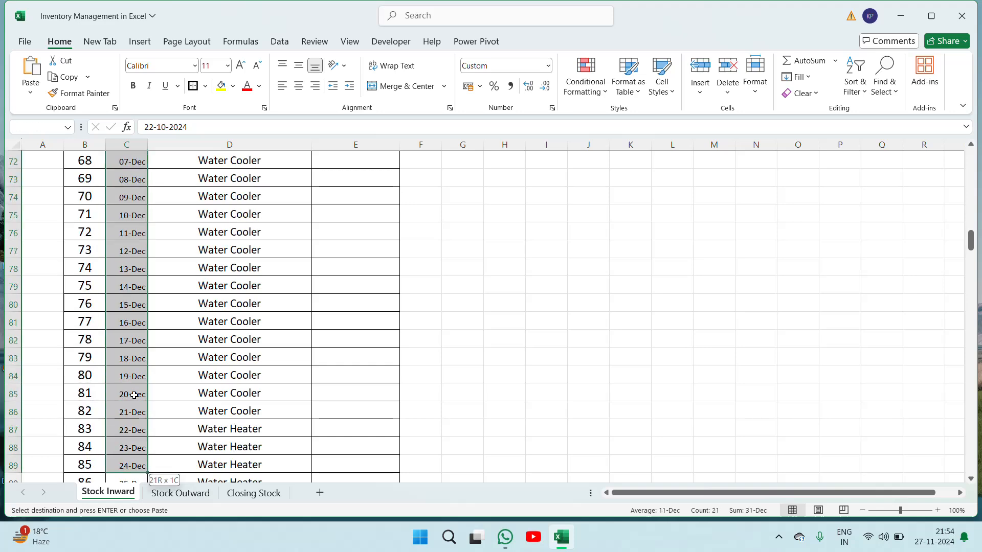
key(ctrl+v)
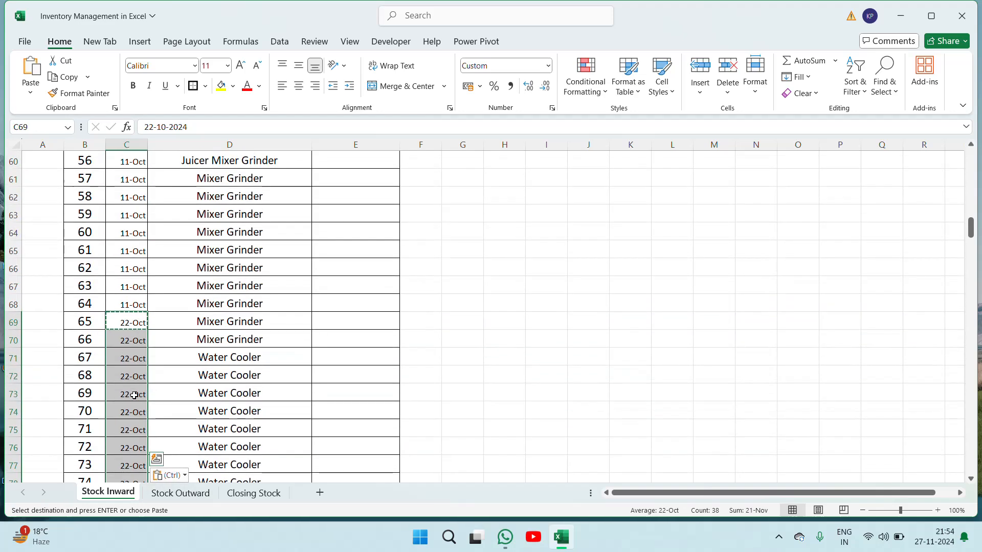
Step: Set the date of serial number 103 in C107 to 1-Nov
key(Down)
key(Down)
key(Down)
key(Down)
key(Down)
key(Down)
key(Down)
key(Down)
key(Down)
key(Down)
key(Down)
key(Down)
key(Down)
key(Down)
key(Down)
key(Down)
key(Down)
key(Down)
key(Down)
key(Down)
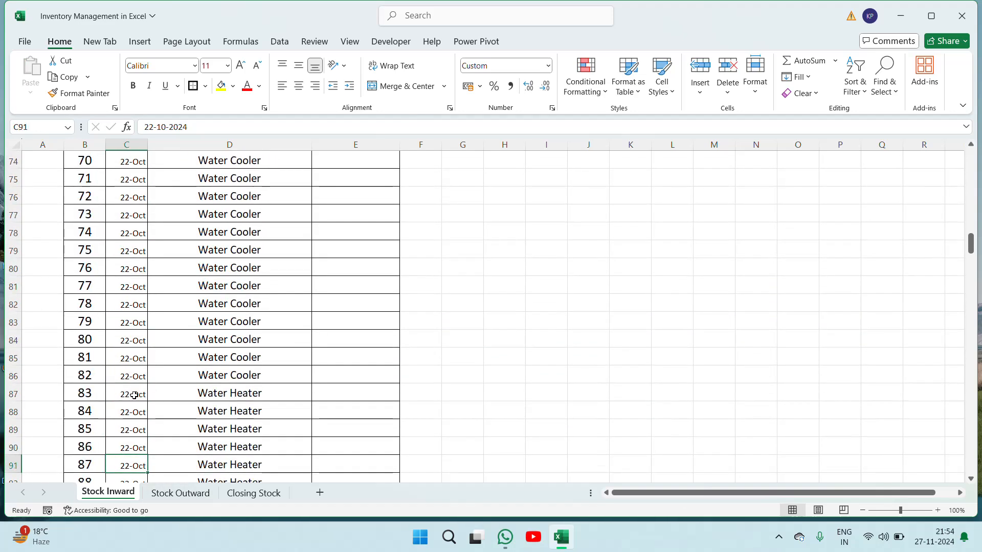
key(Down)
key(Down)
key(Down)
key(Down)
key(Up)
key(Up)
key(Up)
key(Up)
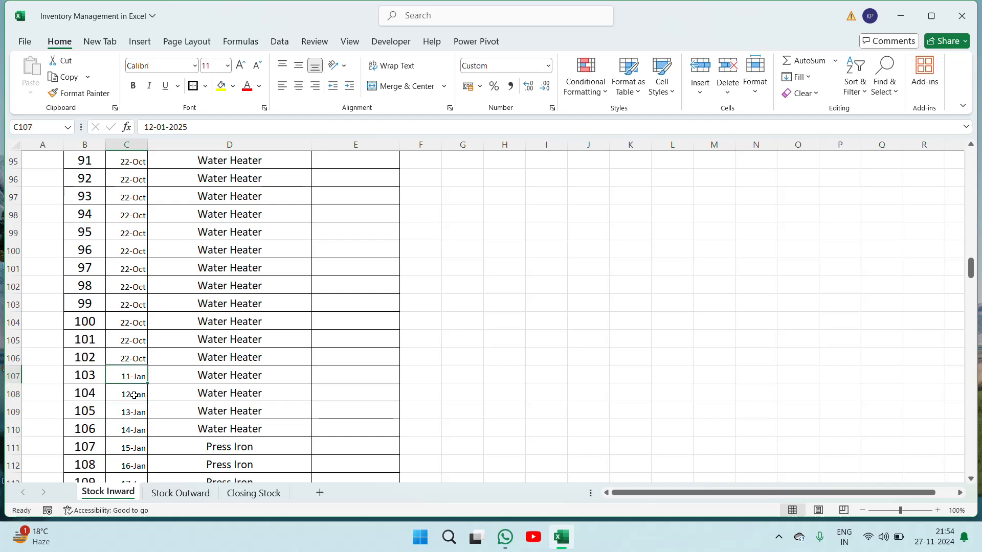
text(1-)
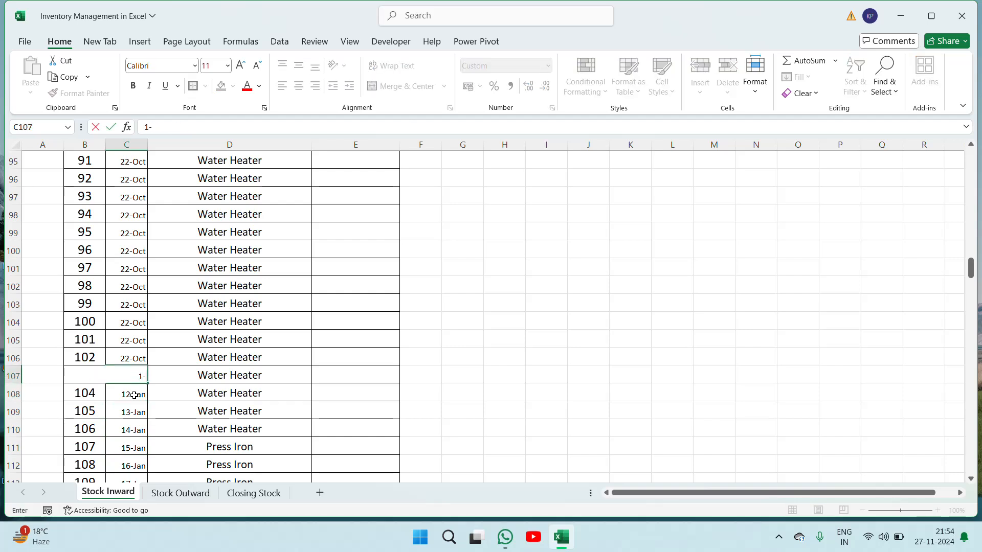
key(ctrl+Return)
Step: Copy the date in C107 over the Date cells down to C137
click(134, 395)
key(shift+Down)
key(shift+Down)
key(shift+Down)
key(shift+Down)
key(shift+Down)
key(shift+Down)
key(shift+Down)
key(shift+Down)
key(shift+Down)
key(shift+Down)
key(shift+Down)
key(shift+Down)
key(shift+Down)
key(shift+Down)
key(shift+Down)
key(shift+Down)
key(shift+Down)
key(shift+Down)
key(shift+Down)
key(shift+Down)
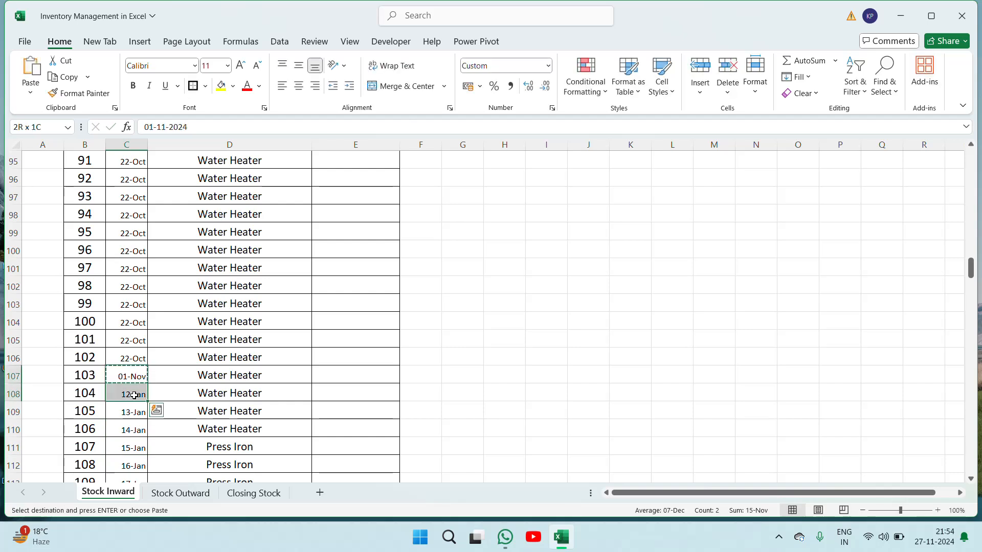
key(ctrl+v)
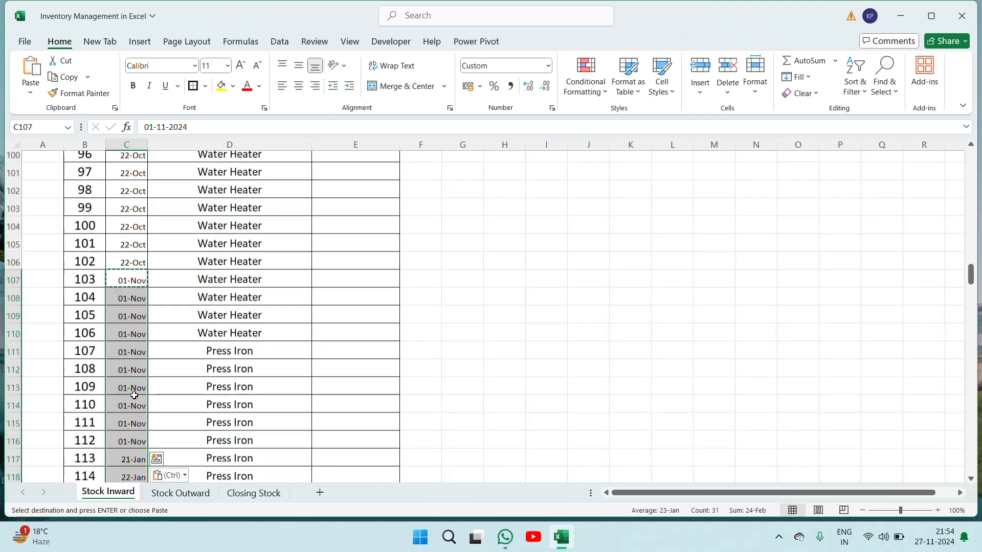
key(Escape)
Step: Set the date of serial number 134 in C138 to 5-Nov
click(134, 395)
key(Down)
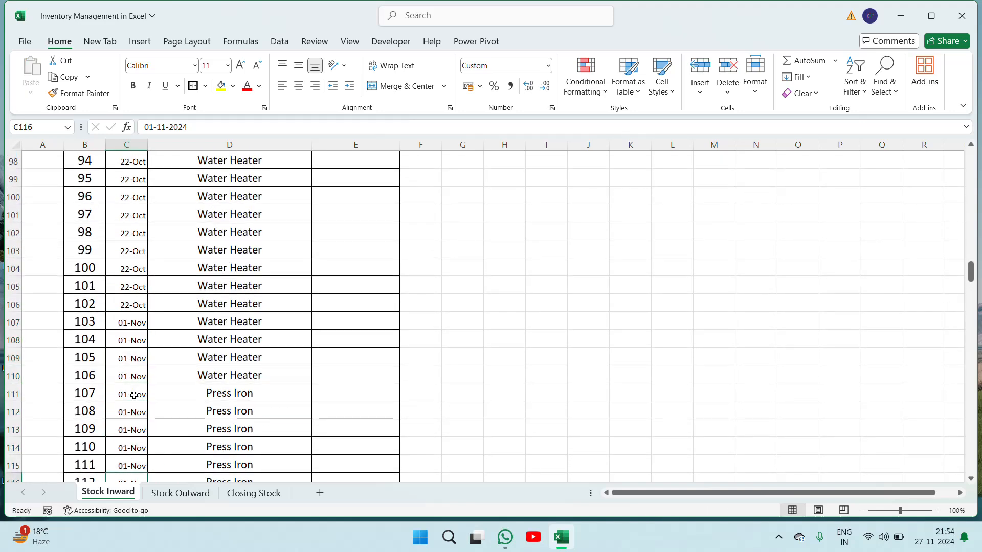
key(Down)
key(Down)
key(Down)
key(Down)
key(Down)
key(Down)
key(Down)
key(Down)
key(Down)
key(Down)
key(Down)
key(Down)
key(Down)
key(Down)
key(Down)
key(Down)
key(Down)
key(Down)
key(Down)
key(Down)
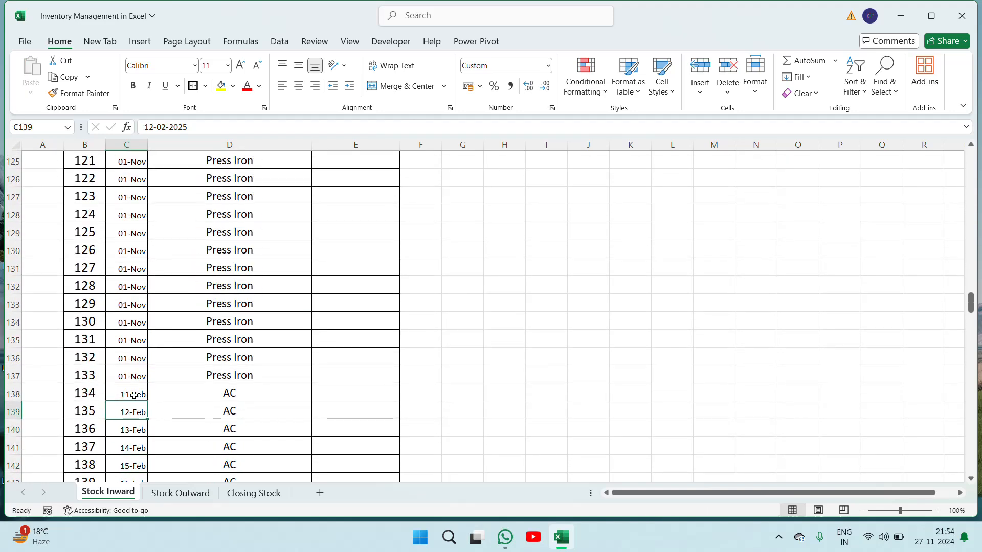
key(Escape)
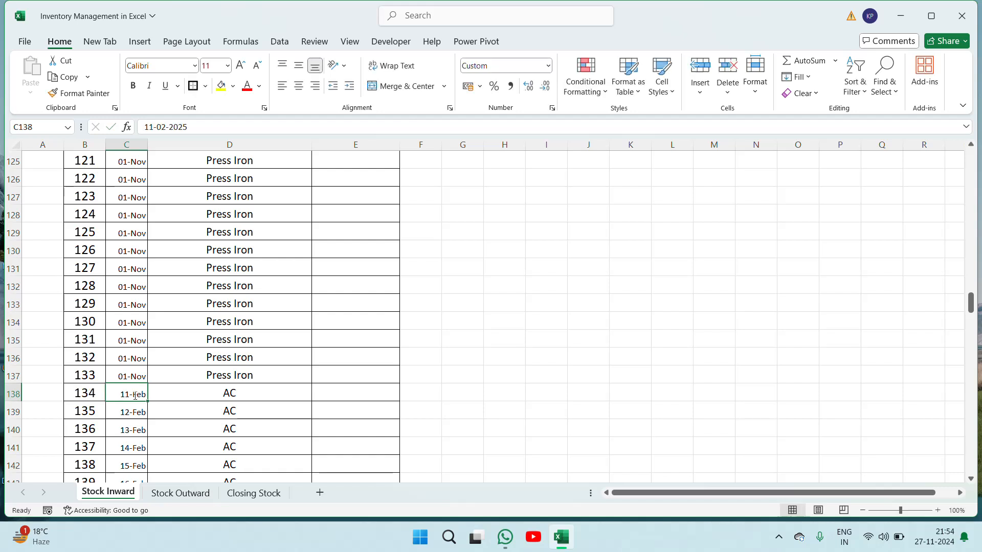
text(5-N)
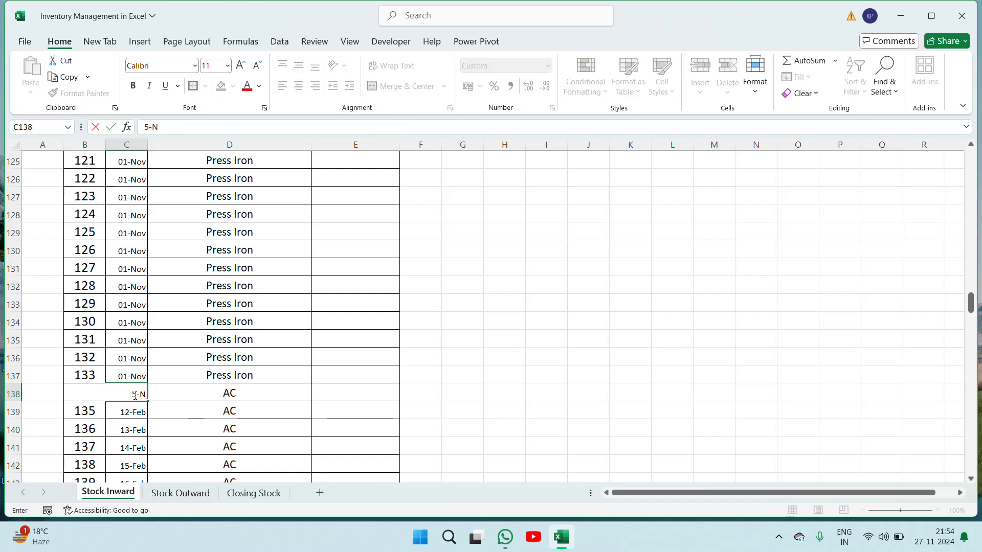
text(ov)
key(Return)
Step: Copy the date in C138 over the Date cells down to C164
click(134, 396)
key(ctrl+c)
key(shift+Down)
key(shift+Down)
key(shift+Down)
key(shift+Down)
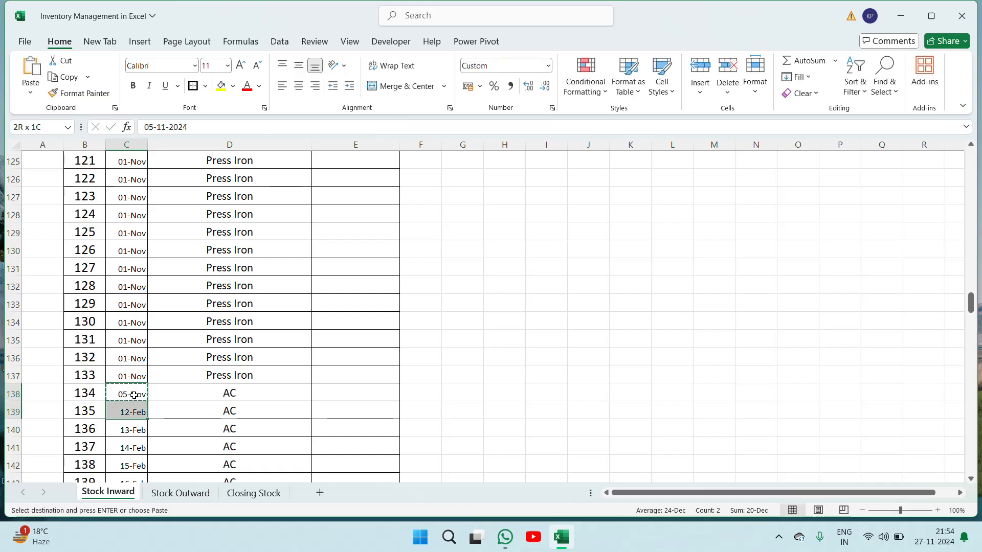
key(shift+Down)
key(shift+Down)
key(shift+Down)
key(shift+Down)
key(shift+Down)
key(shift+Down)
key(shift+Down)
key(shift+Down)
key(shift+Down)
key(shift+Down)
key(shift+Down)
key(shift+Down)
key(shift+Down)
key(shift+Down)
key(shift+Down)
key(shift+Down)
key(shift+Down)
key(shift+Down)
key(shift+Down)
key(shift+Down)
key(ctrl+v)
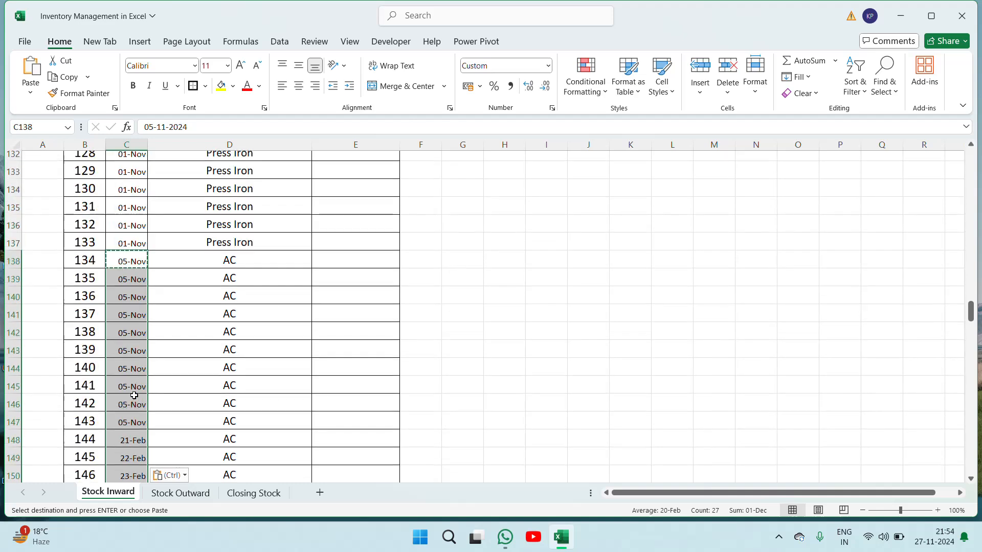
Step: Set the date of serial number 161 in C165 to 12-Nov
key(Down)
key(Escape)
key(Down)
key(Down)
key(Down)
key(Down)
key(Down)
key(Down)
key(Down)
key(Down)
key(Down)
key(Down)
key(Down)
key(Down)
key(Down)
key(Down)
key(Down)
key(Down)
key(Down)
key(Down)
key(Down)
key(Down)
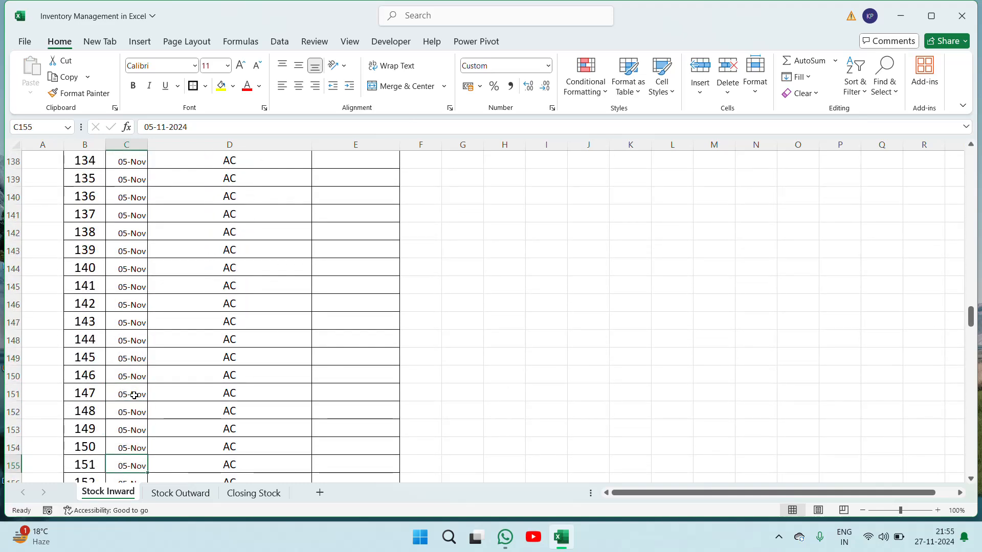
key(Up)
key(Up)
key(Up)
key(Up)
key(Up)
key(Up)
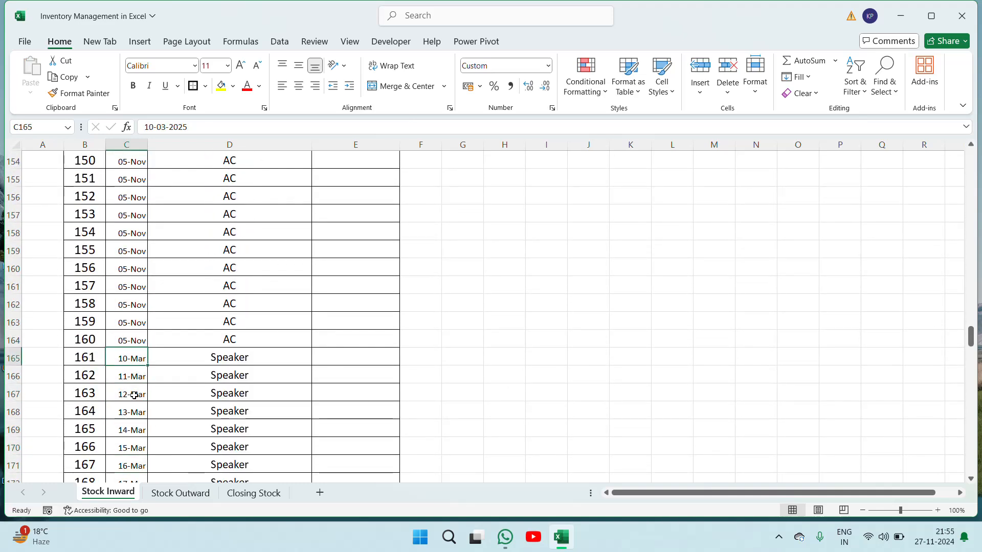
text(12-Nov)
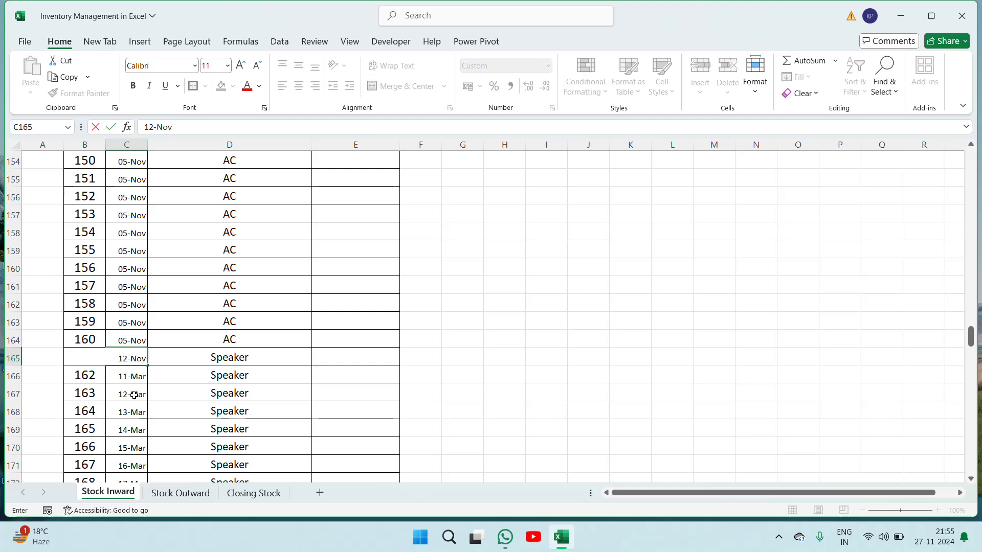
key(ctrl+Return)
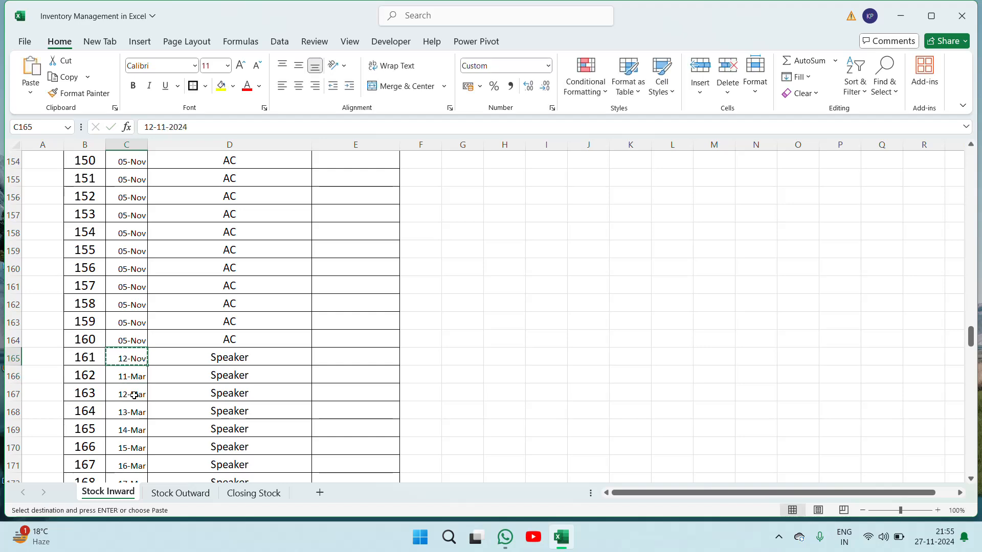
Step: Copy the date in C165 over the Date cells down to C195
key(shift+Down)
key(shift+Down)
key(shift+Down)
key(shift+Down)
key(shift+Down)
key(shift+Down)
key(shift+Down)
key(shift+Down)
key(shift+Down)
key(shift+Down)
key(shift+Down)
key(shift+Down)
key(shift+Down)
key(shift+Down)
key(shift+Down)
key(shift+Down)
key(shift+Down)
key(shift+Down)
key(shift+Down)
key(shift+Down)
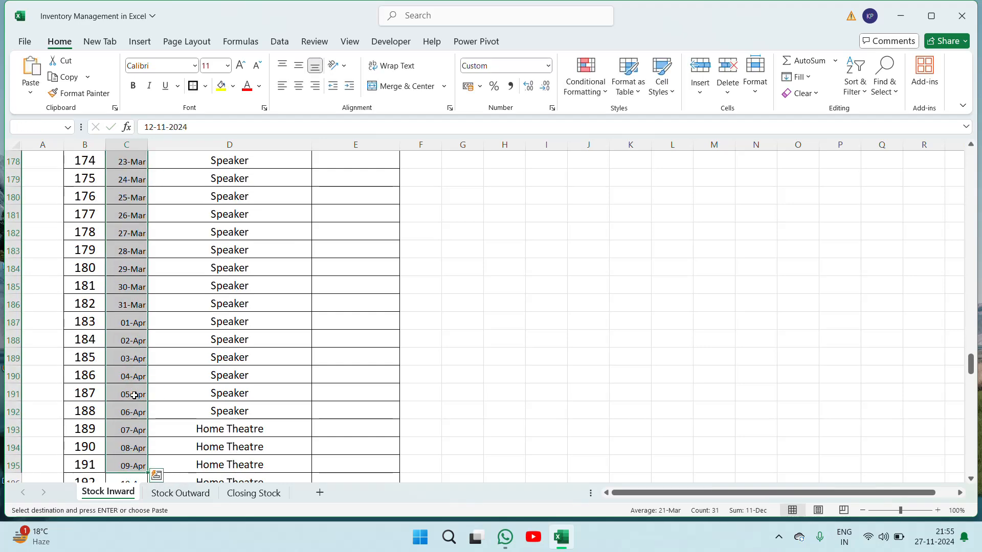
key(ctrl+v)
Step: Set the date of serial number 192 in C196 to 17-Nov, using a copy of the date in C195 as the basis
key(Down)
key(Down)
key(Down)
key(Down)
key(Down)
key(Down)
key(Down)
key(Down)
key(Down)
key(Down)
key(Down)
key(Down)
key(Down)
key(Down)
key(Down)
key(Down)
key(Down)
key(Down)
key(Down)
key(Down)
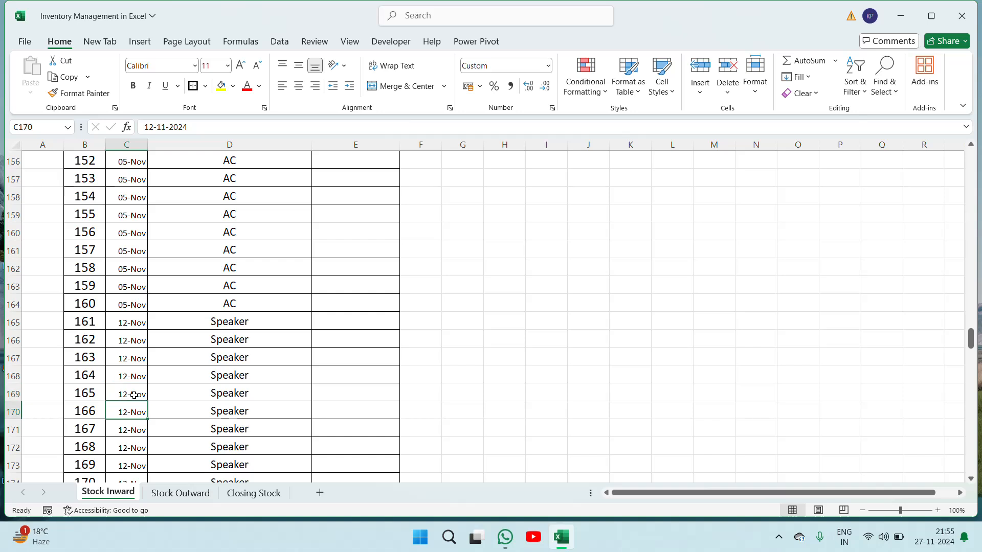
key(Up)
key(Up)
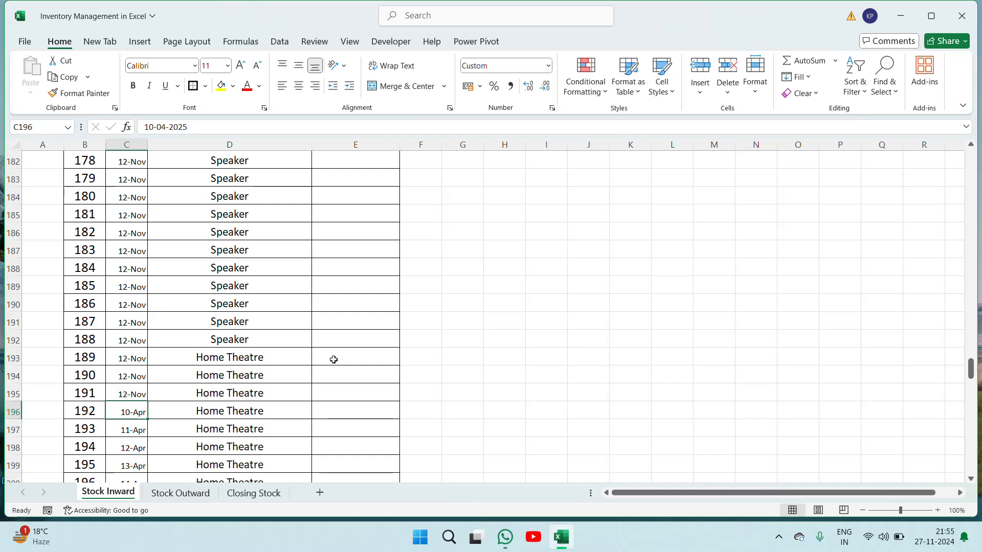
text(17-Nob)
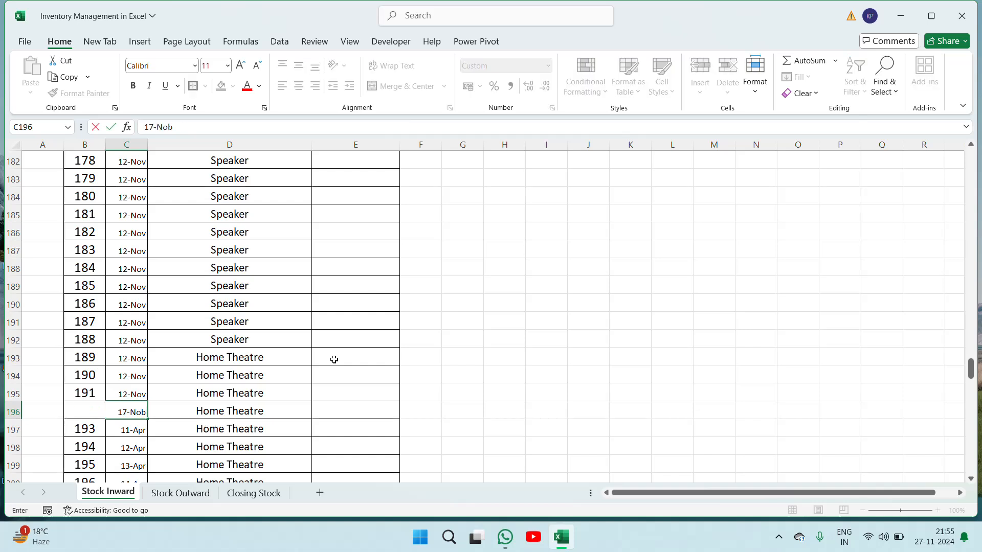
key(Return)
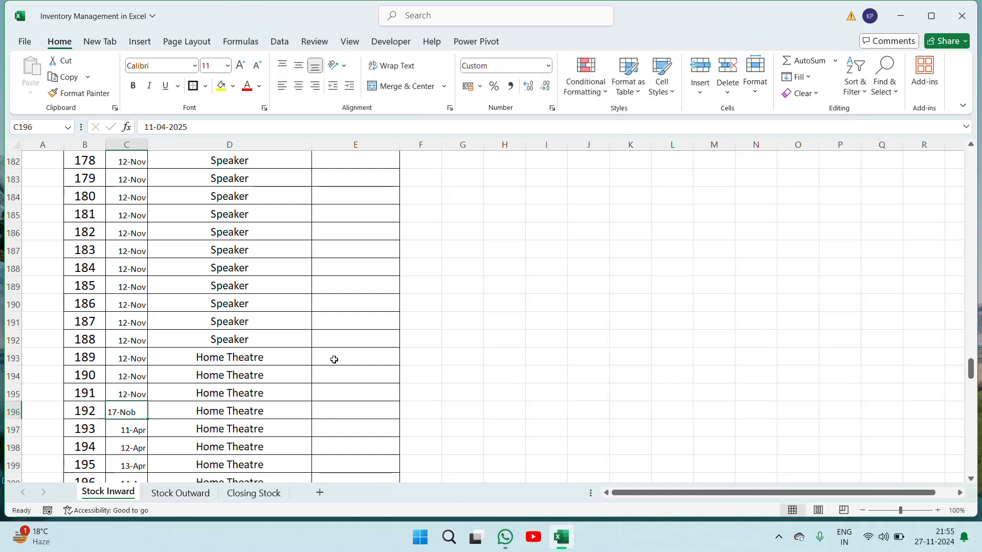
key(Up)
key(Up)
key(ctrl+c)
key(Down)
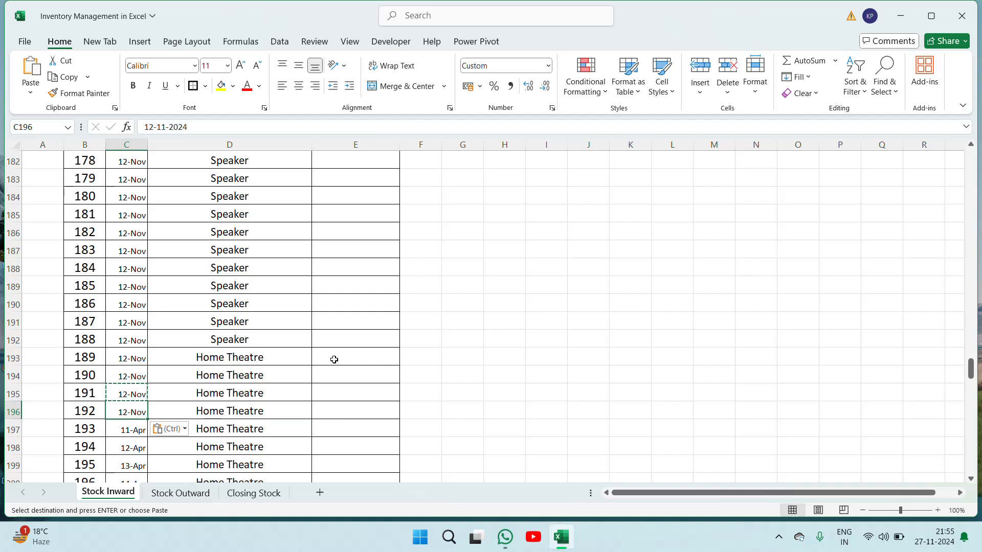
key(F2)
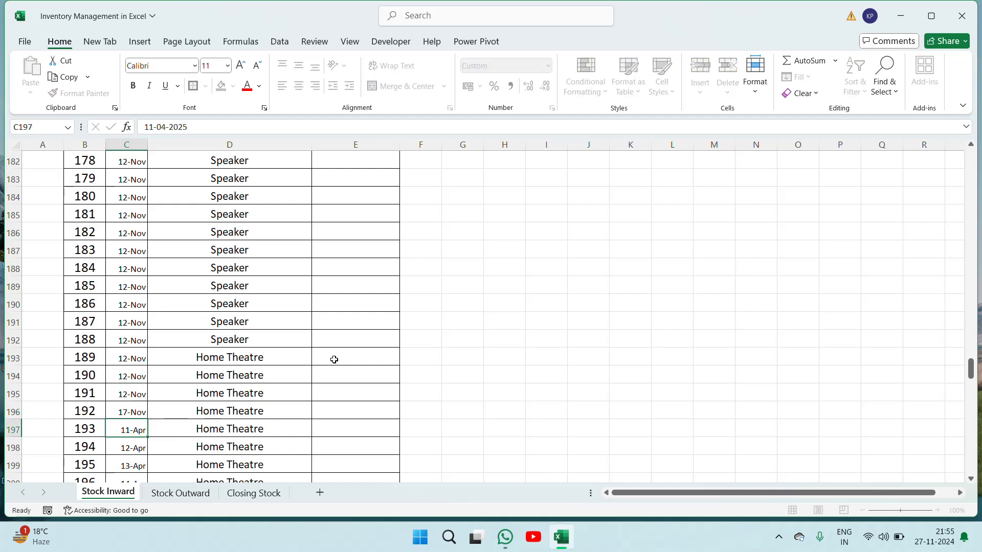
Step: Copy the date in C196 over the Date cells down to C215
key(Up)
key(ctrl+c)
key(shift+Down)
key(shift+Down)
key(shift+Down)
key(shift+Down)
key(shift+Down)
key(shift+Down)
key(shift+Down)
key(shift+Down)
key(shift+Down)
key(shift+Down)
key(shift+Down)
key(shift+Down)
key(shift+Down)
key(shift+Down)
key(shift+Down)
key(shift+Down)
key(shift+Down)
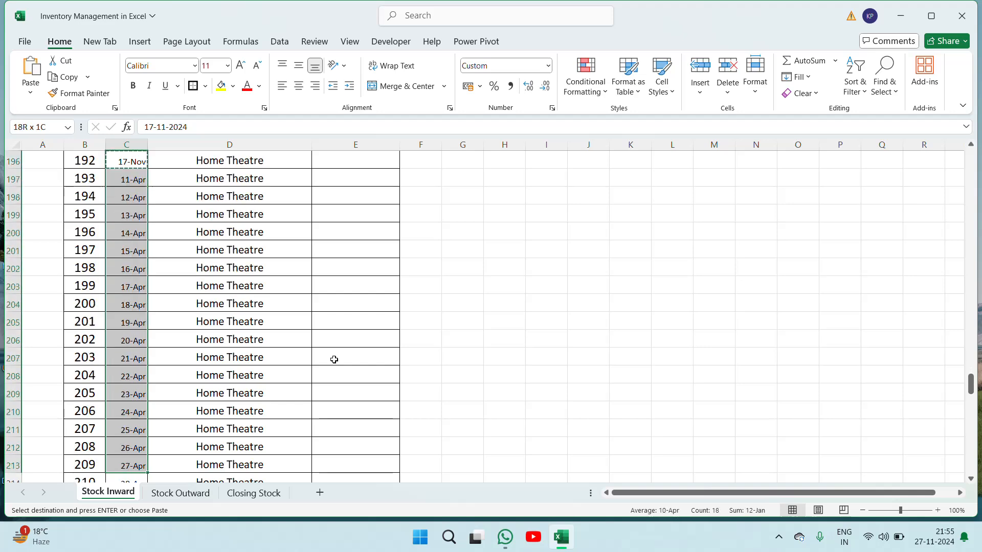
key(shift+Down)
key(shift+Down)
key(Return)
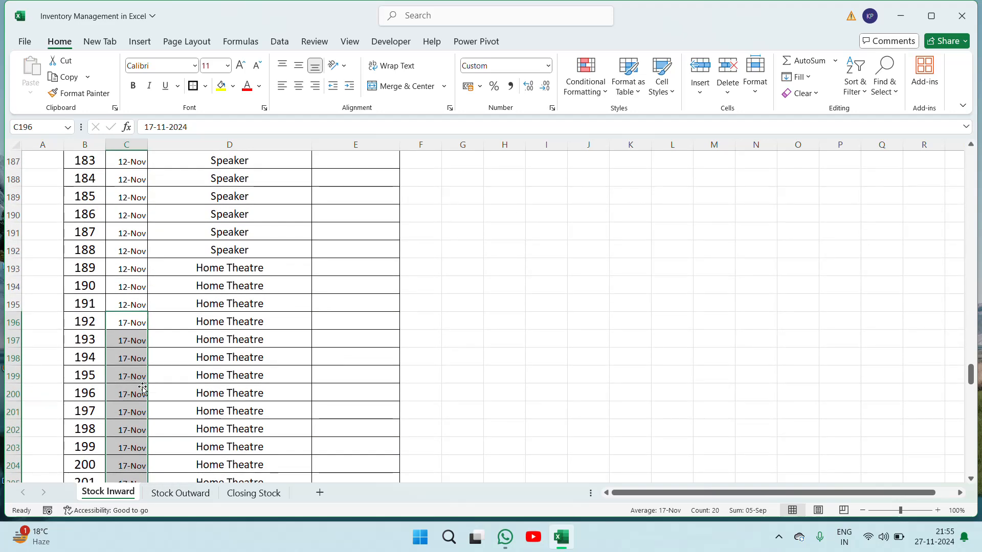
Step: Set the date of serial number 212 in C216 to 25-Nov
click(137, 394)
key(Down)
key(Down)
key(Down)
key(Down)
key(Down)
key(Down)
key(Down)
key(Down)
key(Down)
key(Down)
key(Down)
key(Down)
key(Down)
key(Down)
key(Down)
key(Down)
key(Down)
key(Down)
key(Down)
key(Down)
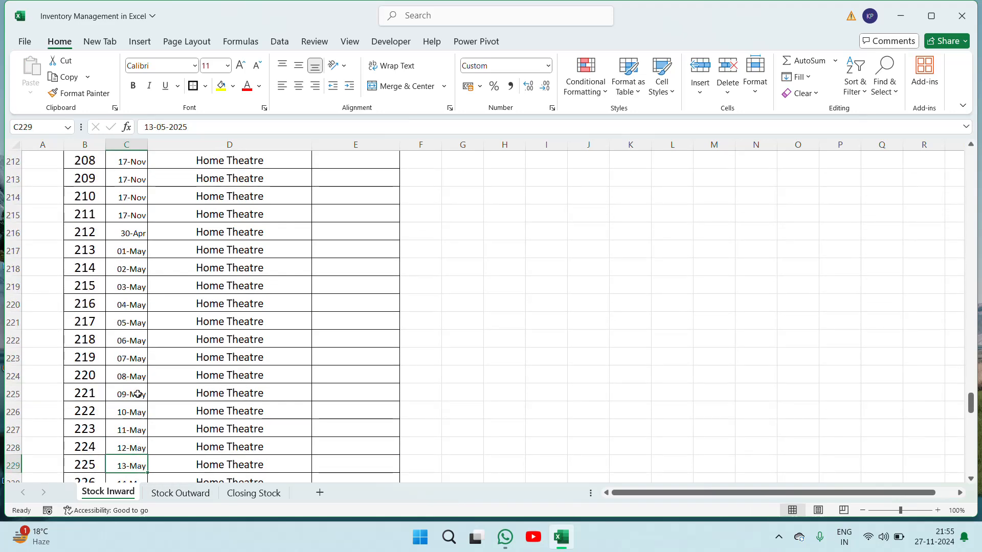
key(Up)
key(Up)
key(Up)
key(Up)
key(Up)
key(Up)
key(Up)
key(Up)
key(Up)
key(Up)
key(Up)
key(Up)
text(2)
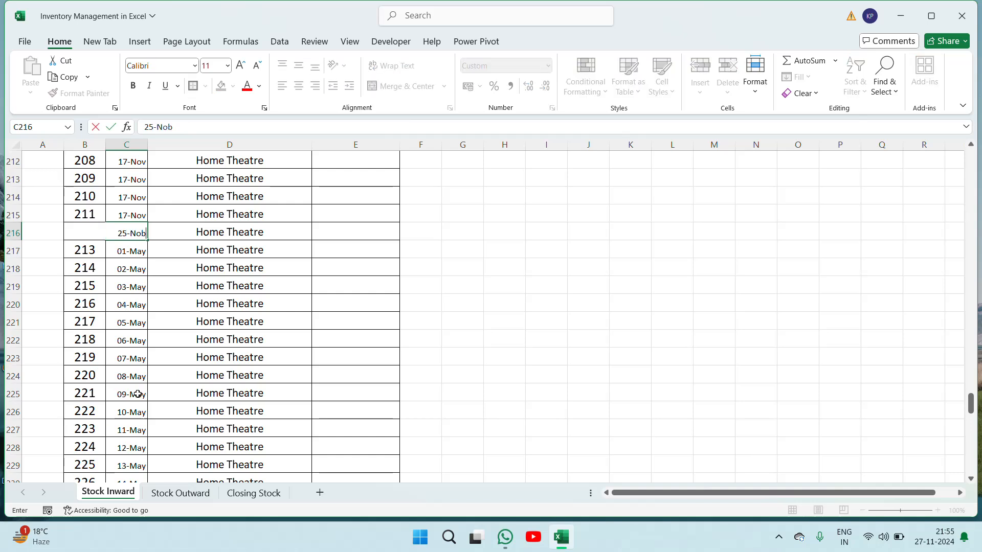
key(ctrl+Return)
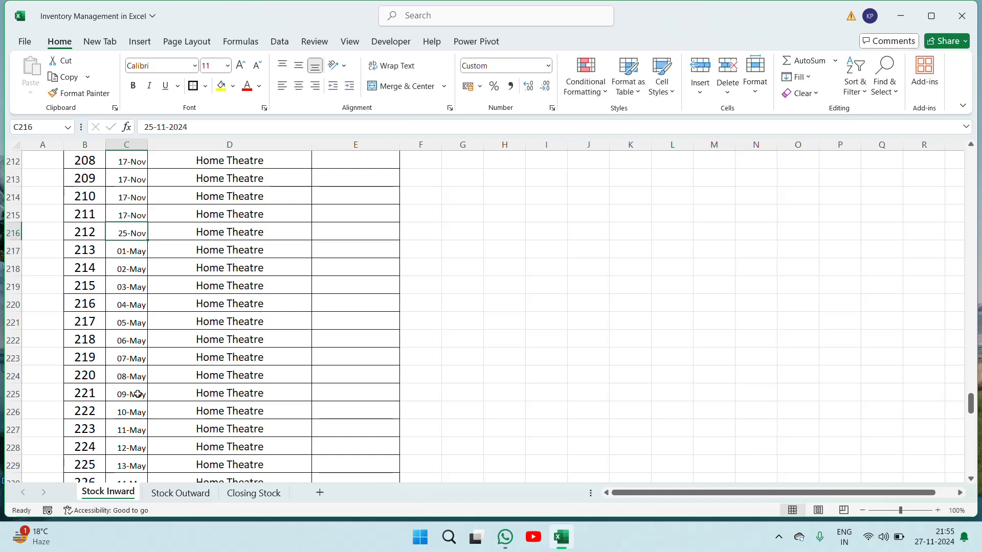
Step: Copy the date in C216 over the Date cells down to C245
key(ctrl+c)
key(shift+Down)
key(shift+Down)
key(shift+Down)
key(shift+Down)
key(shift+Down)
key(shift+Down)
key(shift+Down)
key(shift+Down)
key(shift+Down)
key(shift+Down)
key(shift+Down)
key(shift+Down)
key(shift+Down)
key(shift+Down)
key(shift+Down)
key(shift+Down)
key(shift+Down)
key(shift+Down)
key(shift+Down)
key(shift+Down)
key(shift+Down)
key(shift+Down)
key(shift+Down)
key(shift+Down)
key(shift+Down)
key(shift+Down)
key(shift+Down)
key(shift+Down)
key(shift+Down)
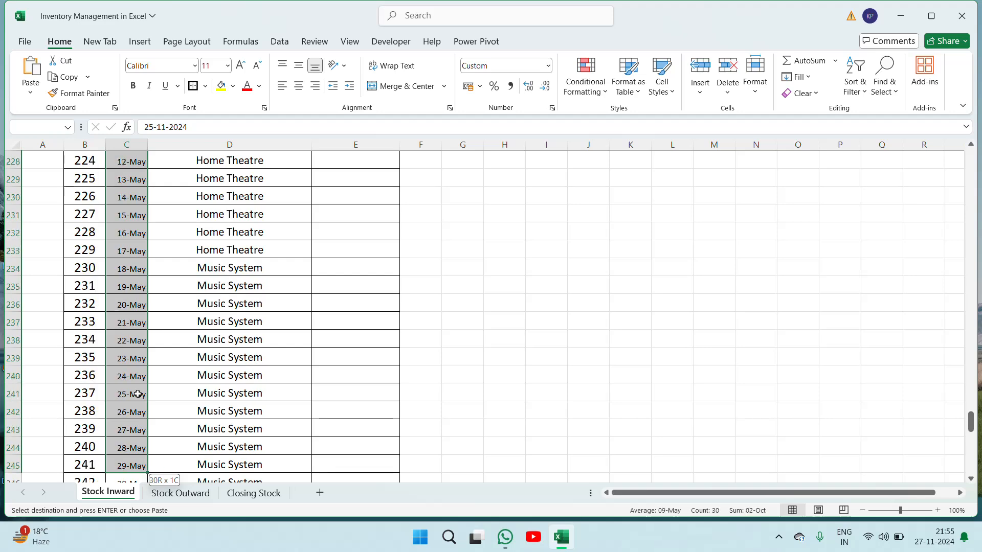
scroll(138, 394, up, 7)
key(Return)
Step: Set the date of serial number 242 in C246 to 26-Nov
click(130, 413)
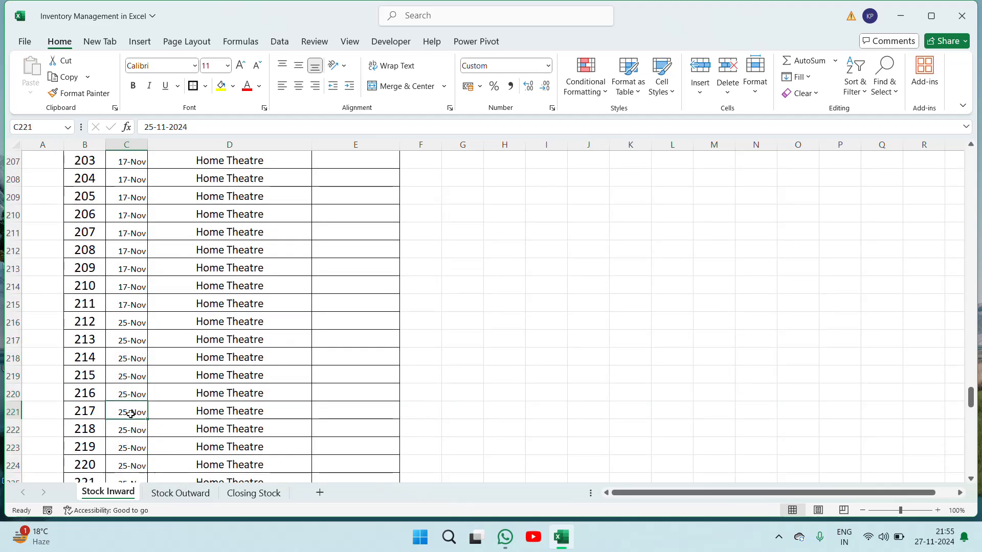
key(Down)
key(Down)
key(Down)
key(Down)
key(Down)
key(Down)
key(Down)
key(Down)
key(Down)
key(Down)
key(Down)
key(Down)
key(Down)
key(Down)
key(Down)
key(Down)
key(Down)
key(Down)
key(Down)
key(Down)
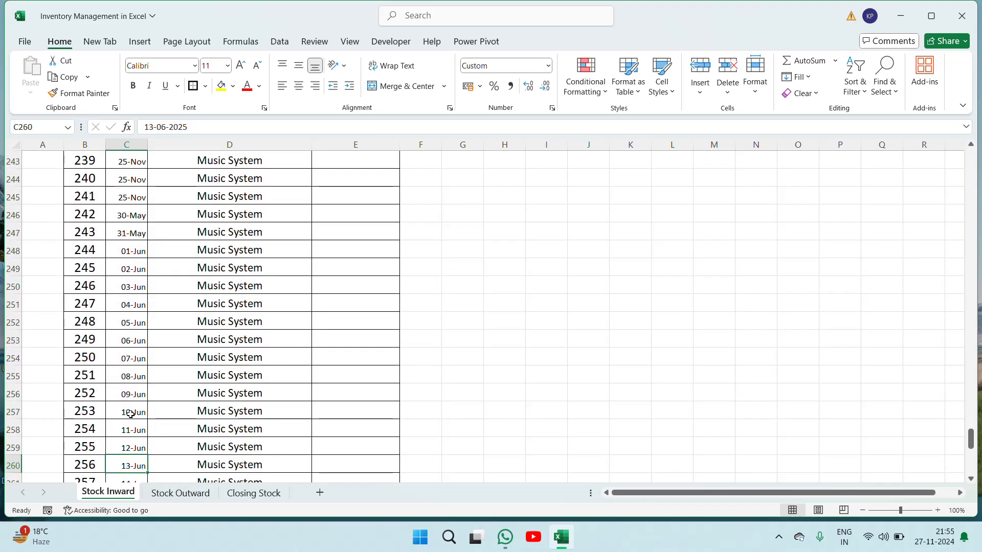
key(Up)
key(Up)
key(Up)
key(Up)
key(Up)
key(Up)
key(Up)
key(Up)
key(Up)
key(Up)
key(Up)
key(Up)
key(Up)
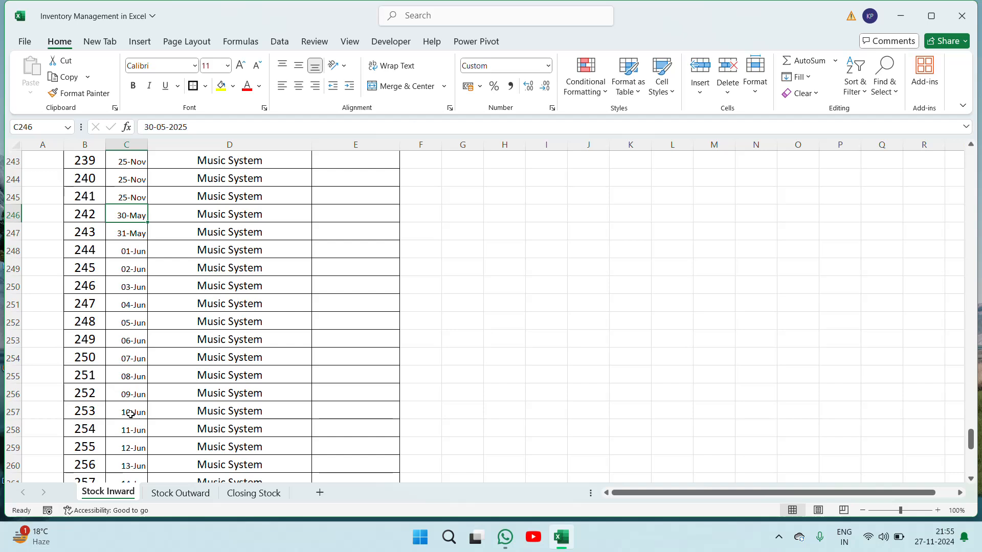
text(26)
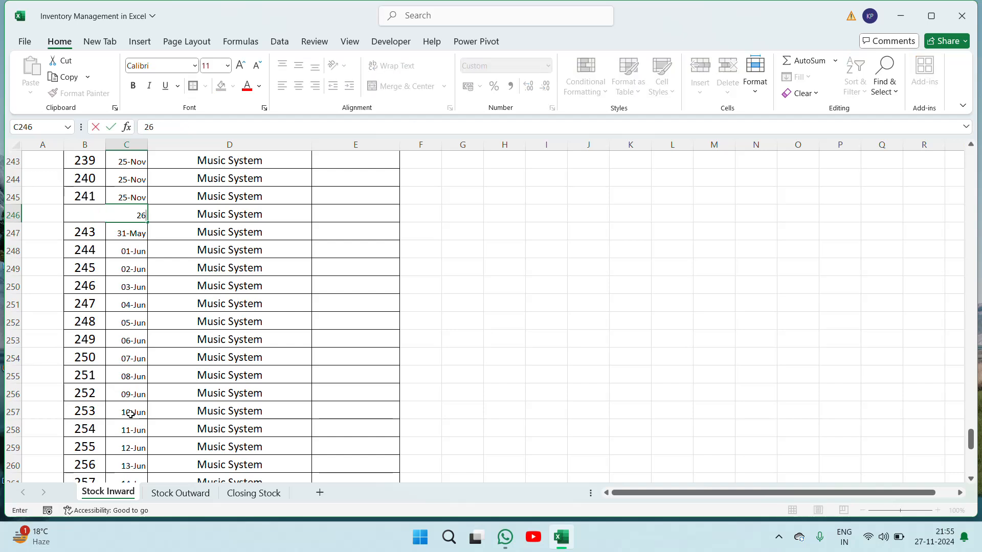
text(-Nov)
key(BackSpace)
key(BackSpace)
text(ov)
key(ctrl+Return)
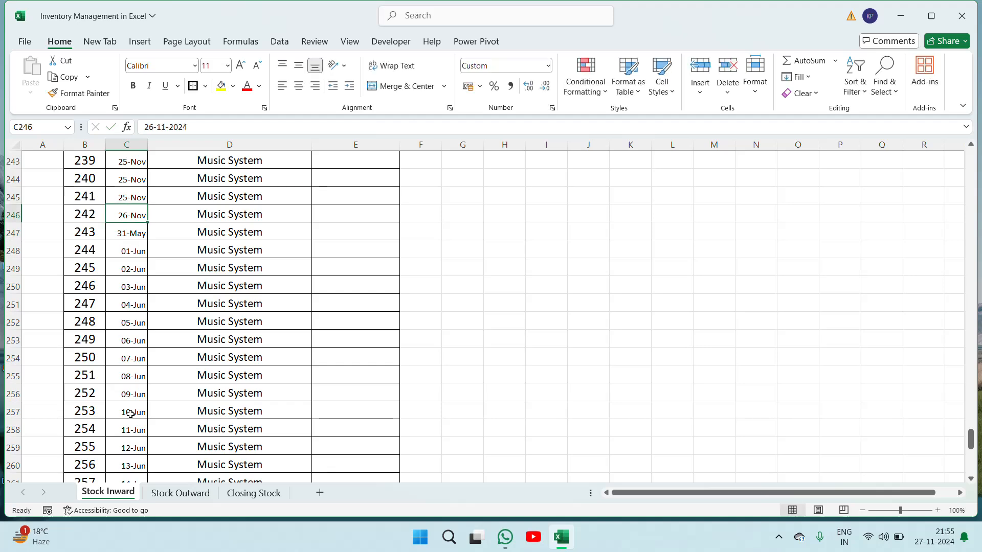
Step: Copy the date in C246 over the remaining Date cells down to the table's last row, C281
key(ctrl+c)
key(shift+Down)
key(shift+Down)
key(shift+Down)
key(shift+Down)
key(shift+Down)
key(shift+Down)
key(shift+Down)
key(shift+Down)
key(shift+Down)
key(shift+Down)
key(shift+Down)
key(shift+Down)
key(shift+Down)
key(shift+Down)
key(shift+Down)
key(shift+Down)
key(shift+Down)
key(shift+Down)
key(shift+Down)
key(shift+Down)
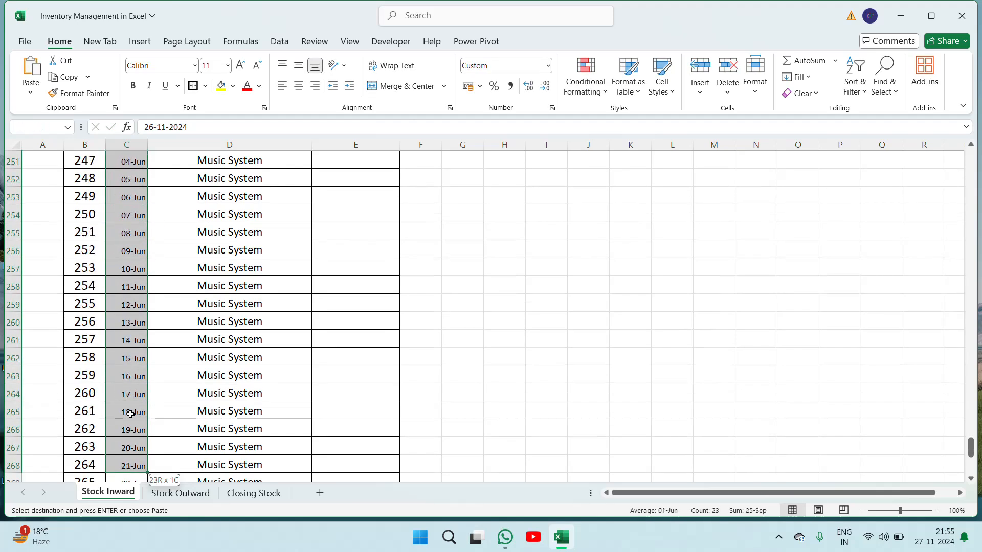
key(shift+Down)
key(shift+Down)
key(shift+Down)
key(shift+Down)
key(shift+Down)
key(shift+Down)
key(shift+Down)
key(shift+Down)
key(shift+Down)
key(shift+Down)
key(shift+Down)
key(shift+Down)
key(shift+Down)
key(shift+Up)
key(shift+Up)
key(shift+Up)
key(shift+Up)
key(shift+Up)
key(shift+Up)
key(shift+Up)
key(shift+Up)
key(shift+Up)
key(shift+Up)
key(shift+Up)
key(shift+Up)
key(shift+Up)
key(shift+Up)
key(shift+Up)
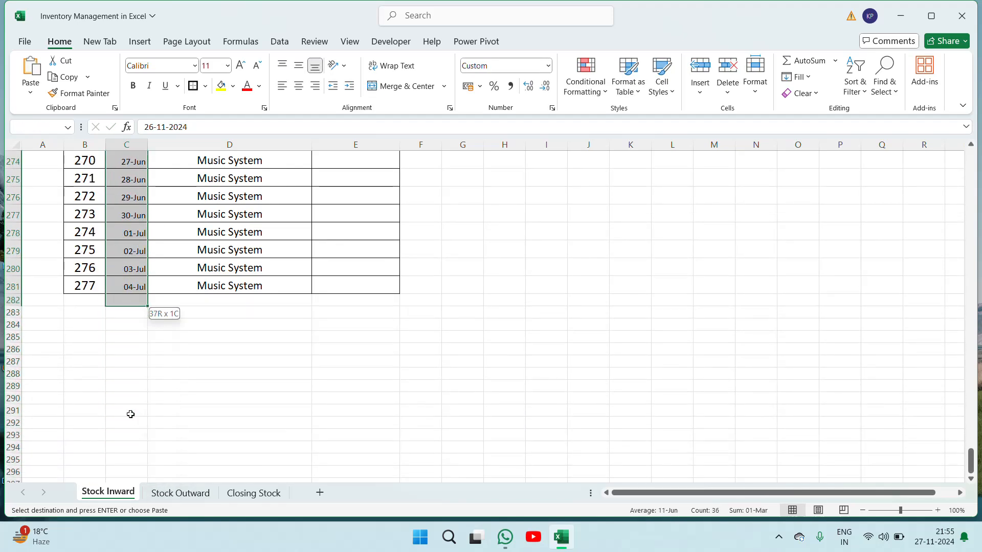
key(ctrl+v)
key(Escape)
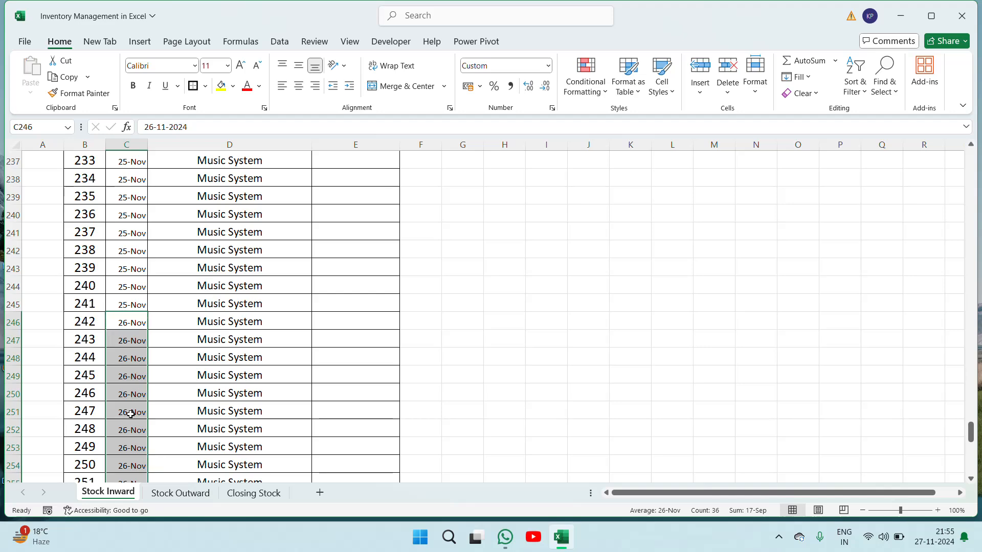
Step: Set the font size of the Date entries in C5:C281 of the Stock Inward sheet to 16
key(ctrl+Up)
key(Left)
key(Right)
key(Down)
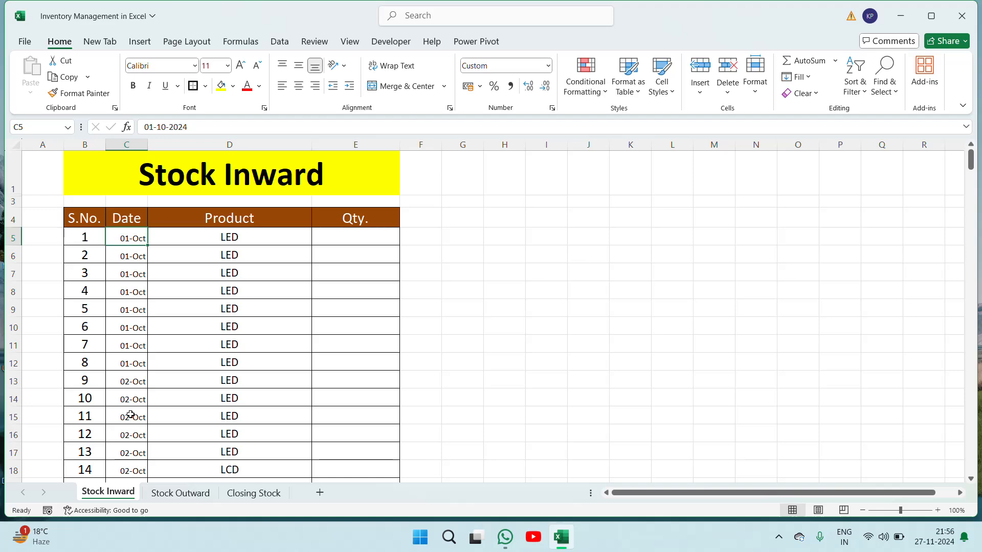
key(Left)
key(Right)
key(Left)
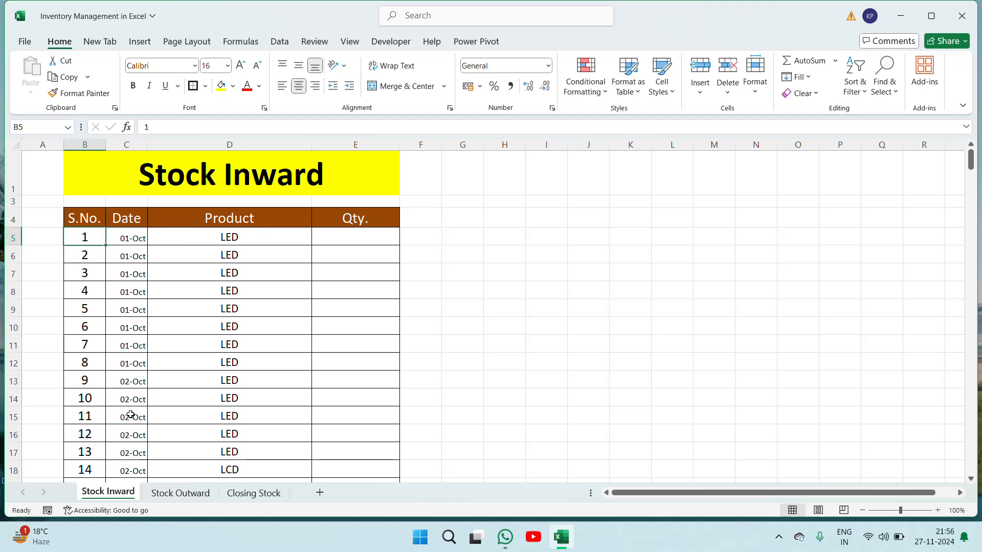
key(shift+Right)
key(shift+Right)
key(shift+Right)
key(Right)
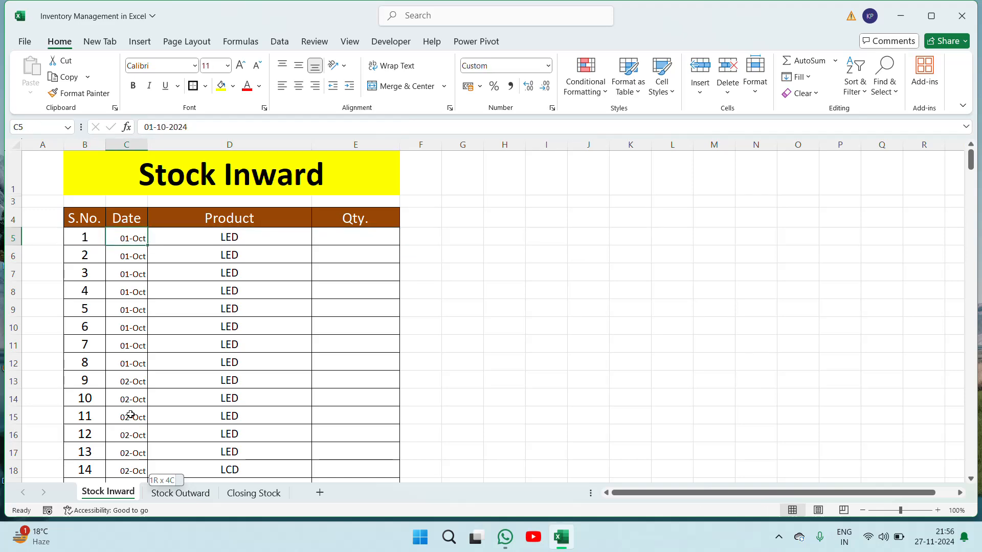
key(ctrl+shift+Down)
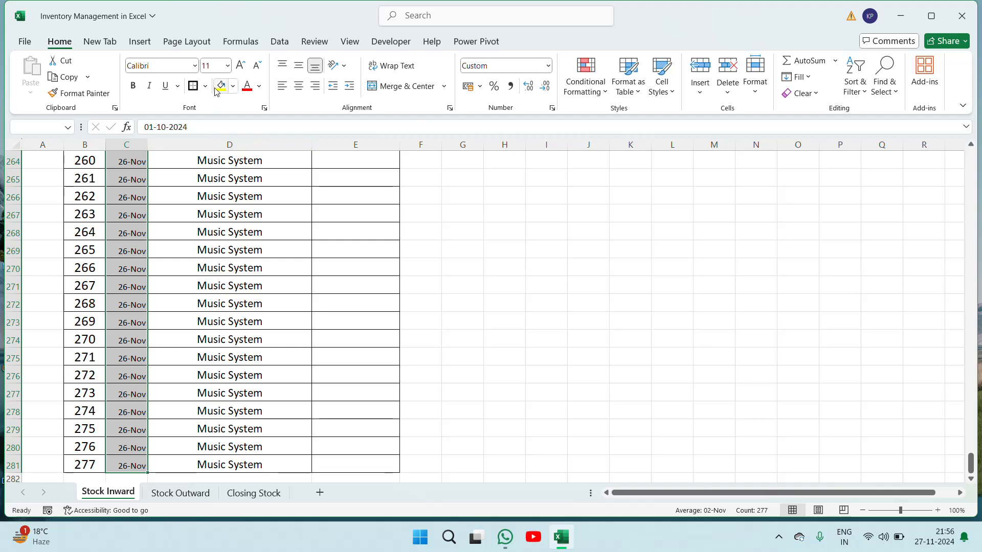
text(16)
key(Return)
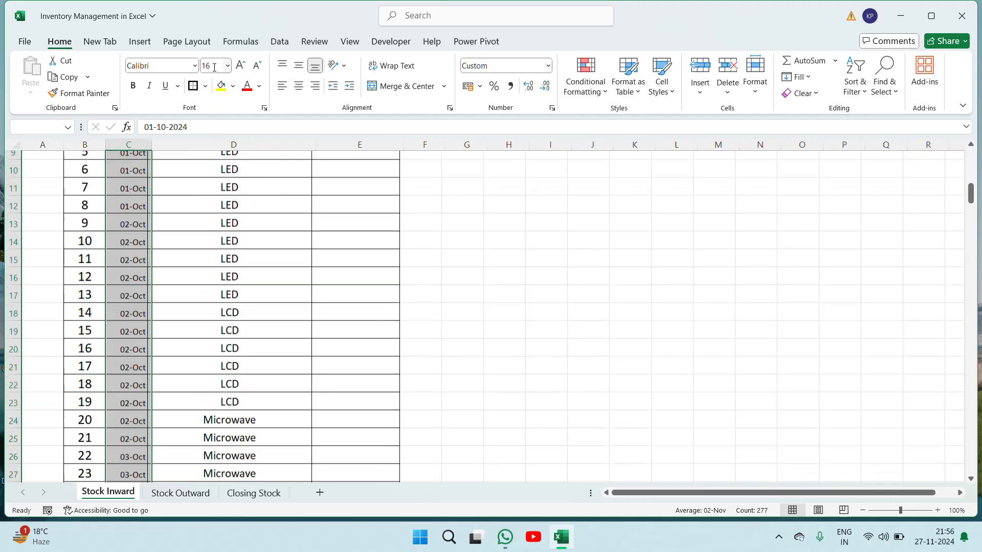
key(Right)
key(Left)
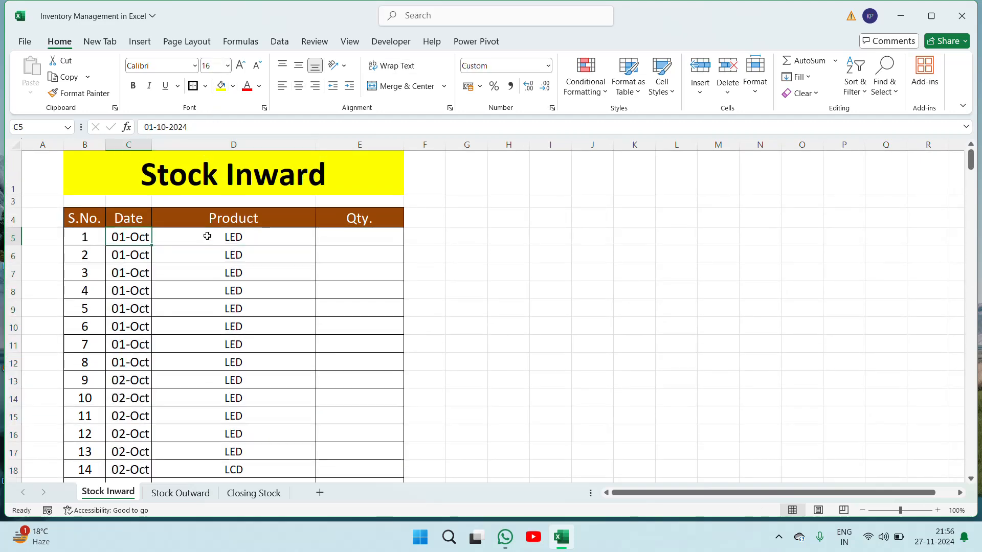
Step: Enter the formula =RANDBETWEEN(30,50) in E5, the first Qty. cell of the Stock Inward table
key(Right)
key(Left)
key(Right)
key(Right)
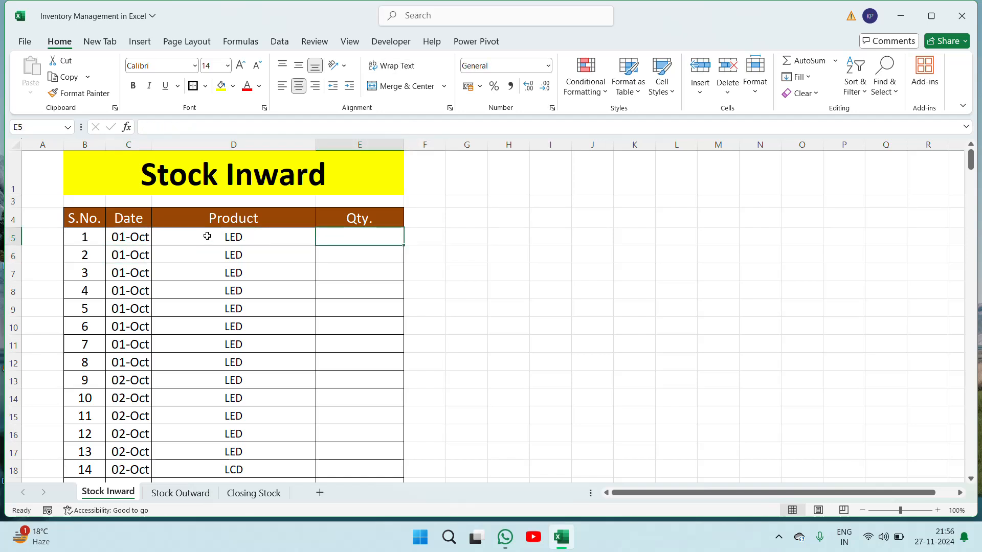
text(=rand)
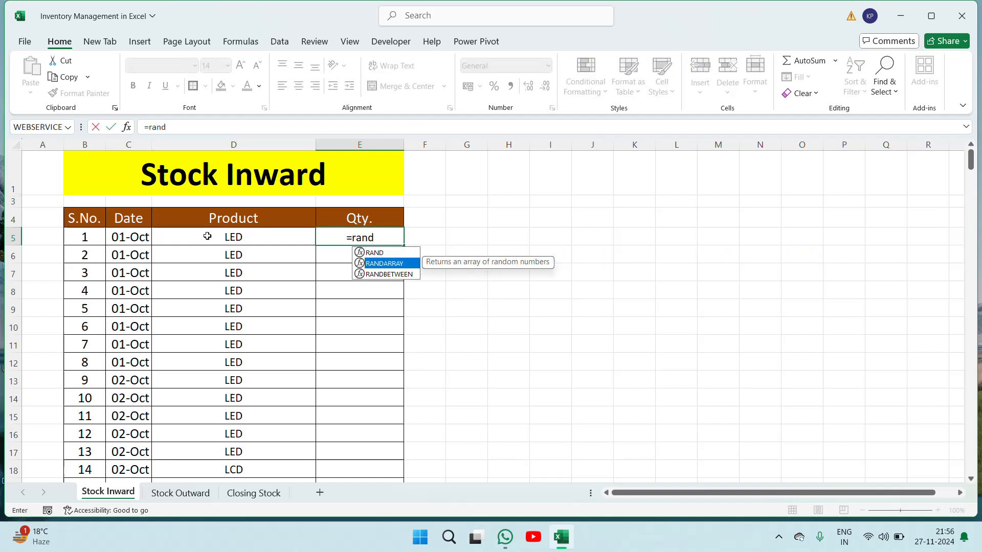
key(Down)
key(Tab)
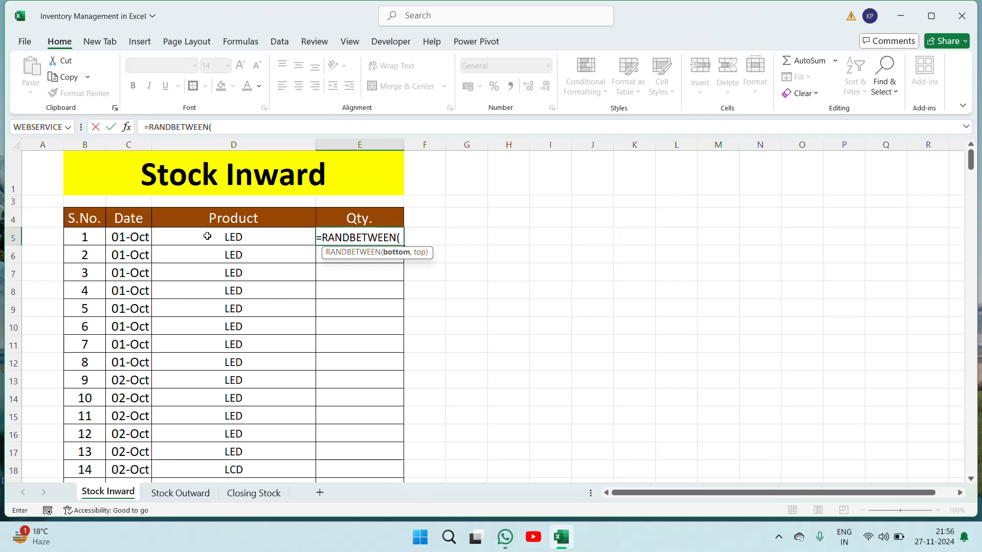
text(30,50)
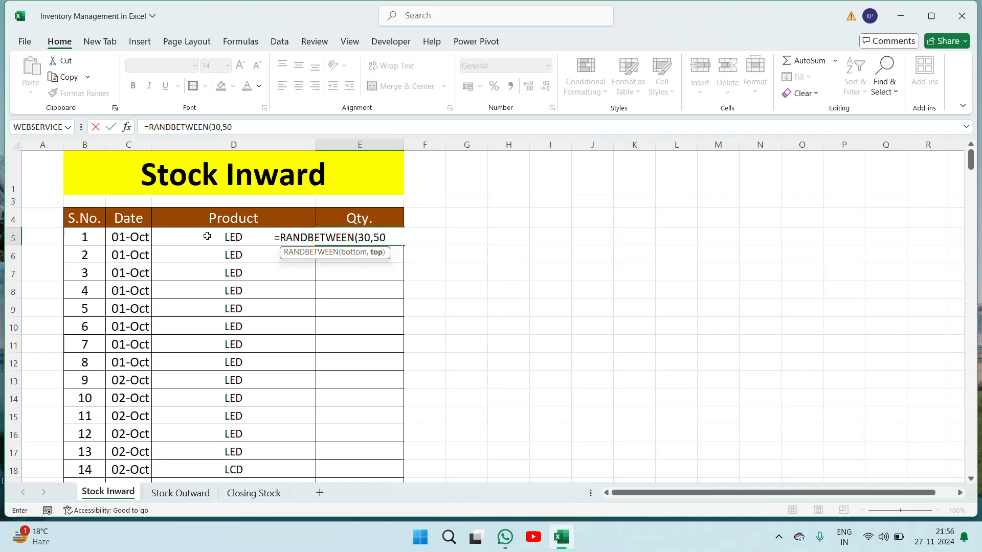
key(ctrl+Return)
Step: Copy the random quantity formula in E5 over the Qty. cells down to the table's last row, E281
key(ctrl+c)
key(Left)
key(Left)
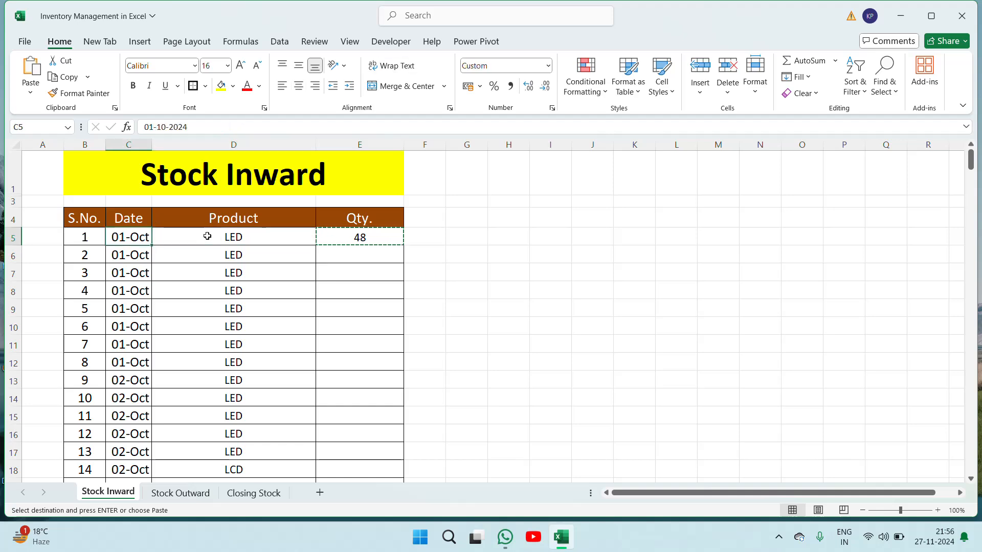
key(Right)
key(ctrl+Down)
key(Down)
key(Up)
key(Right)
key(ctrl+shift+Up)
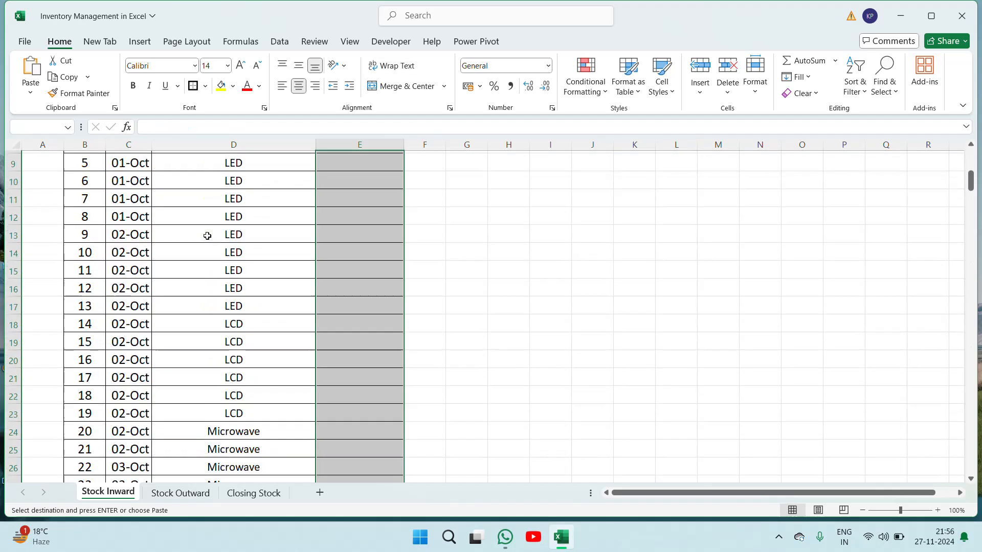
key(ctrl+v)
key(Escape)
Step: Replace the random formulas in the Stock Inward Qty. cells E5:E281 with their fixed values
key(ctrl+Up)
key(ctrl+Up)
key(Down)
key(Down)
key(Down)
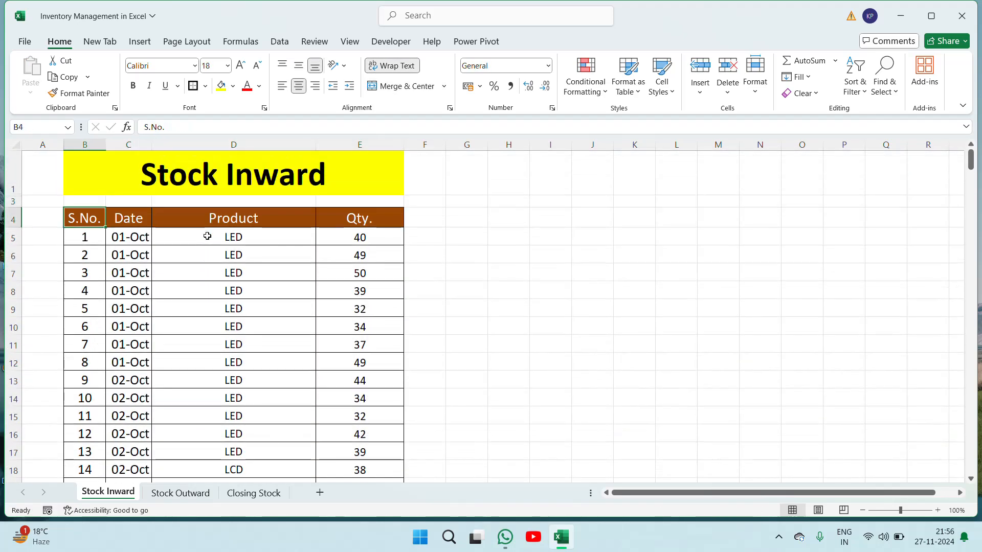
key(Right)
key(Right)
key(Right)
key(ctrl+shift+Down)
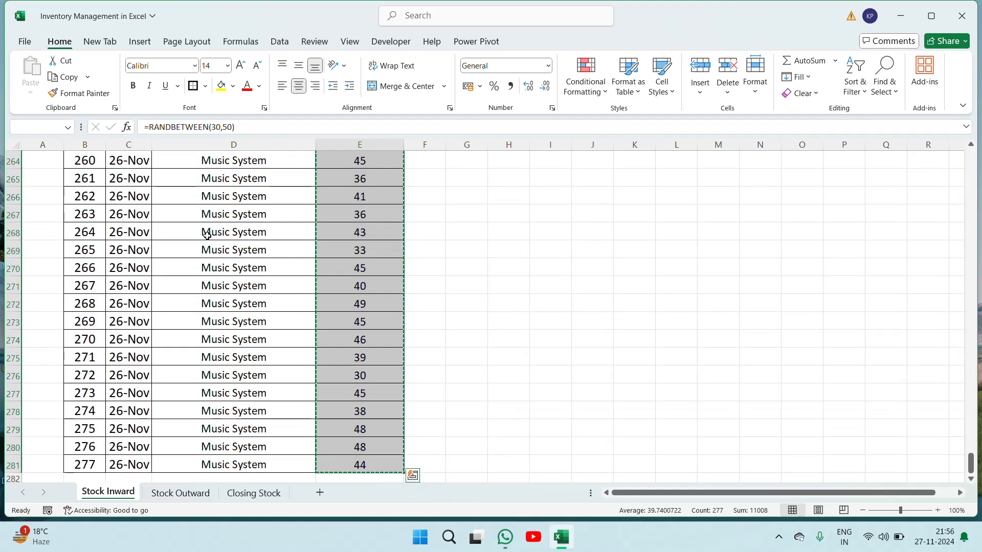
key(ctrl+c)
right_click(350, 338)
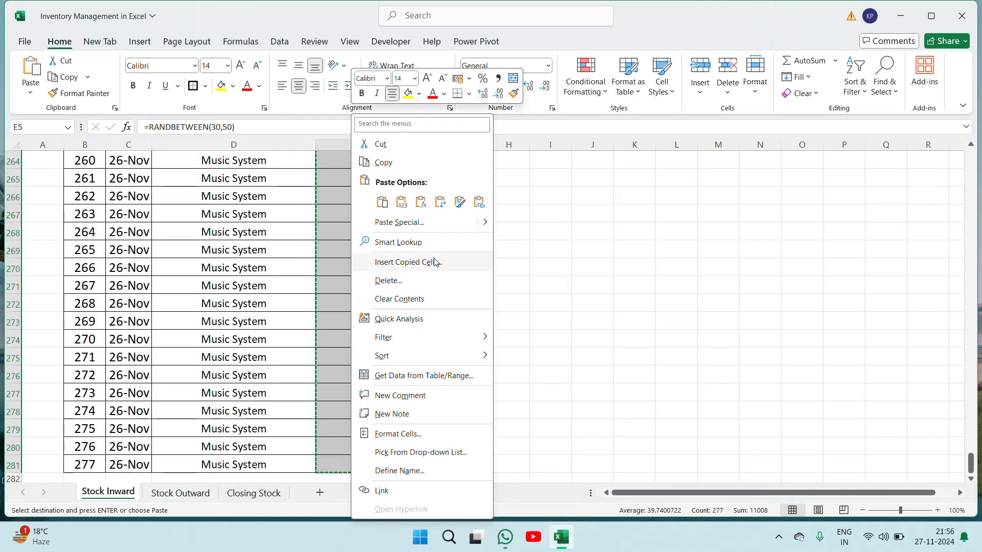
key(Escape)
key(ctrl+v)
key(ctrl)
key(v)
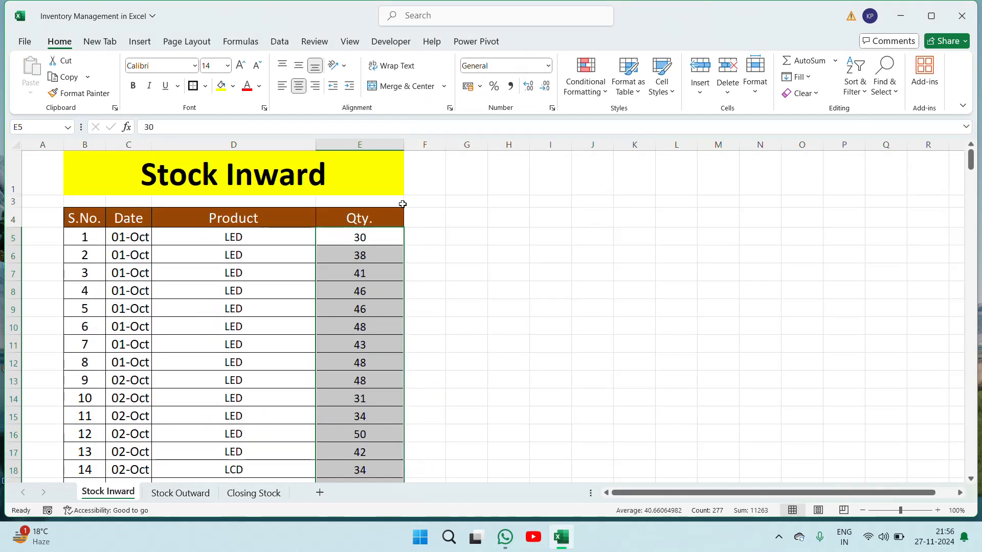
key(Left)
key(Left)
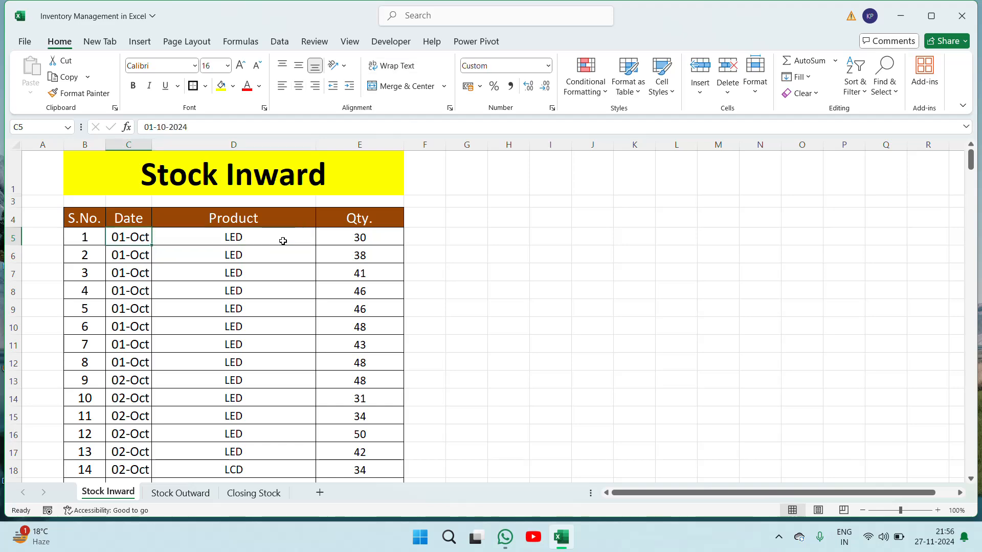
Step: Copy the serial numbers in B5:B281 of Stock Inward into the Stock Outward sheet's S.No. column, starting at B5
click(180, 493)
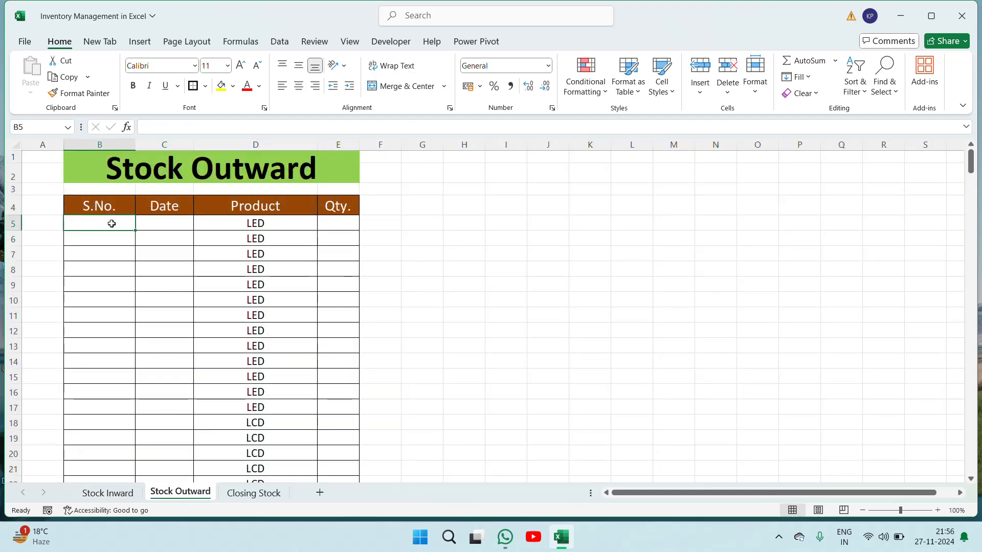
click(108, 492)
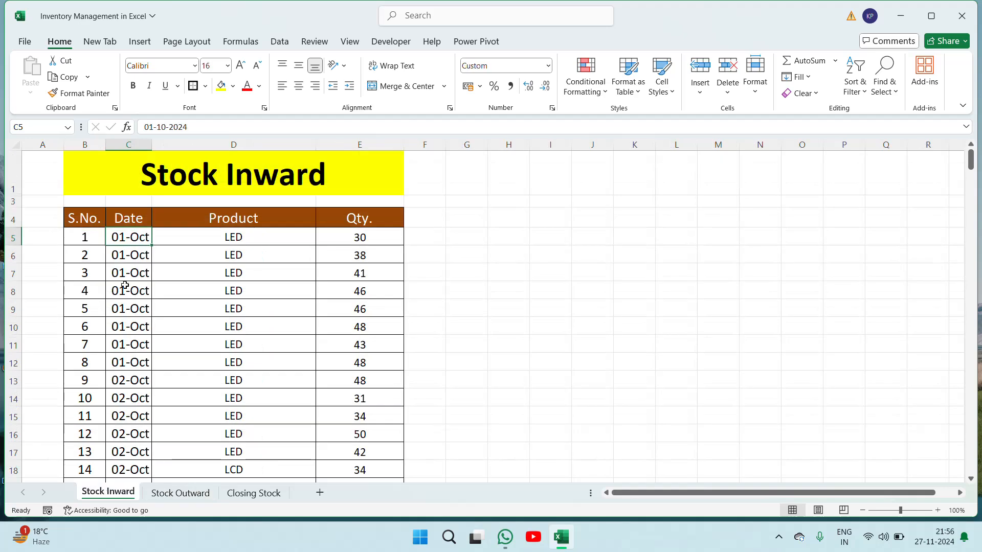
click(92, 247)
click(86, 237)
key(ctrl+shift+Down)
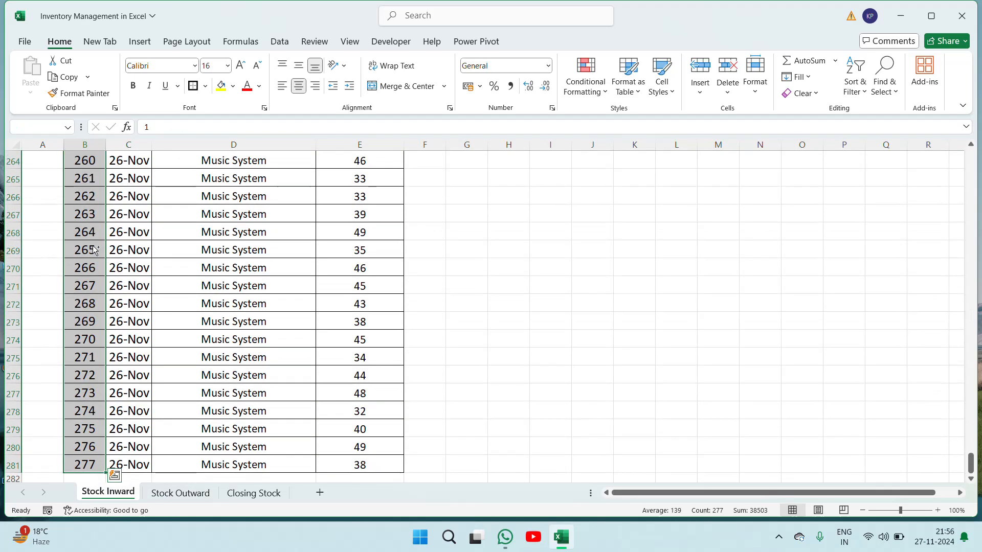
key(ctrl+c)
click(180, 492)
click(120, 230)
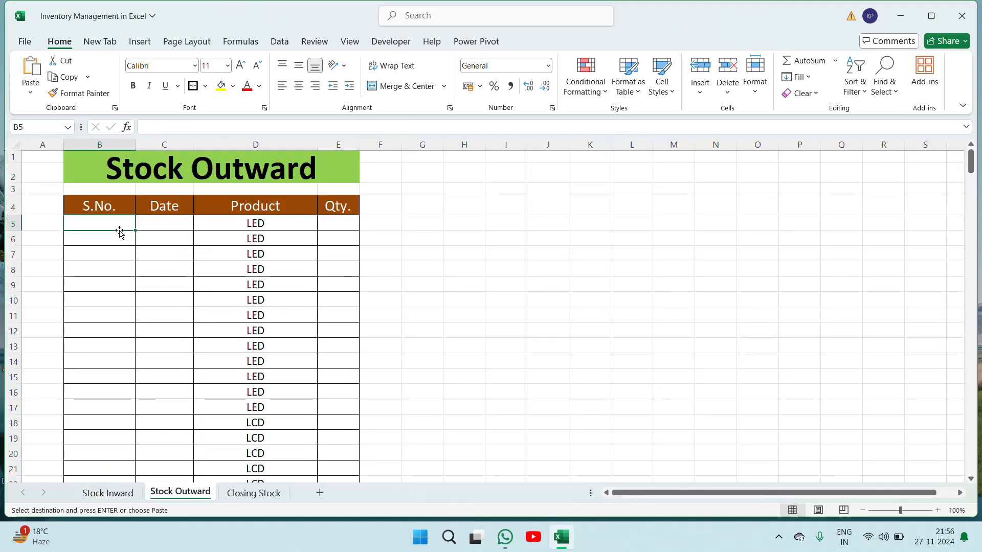
key(ctrl+v)
key(Escape)
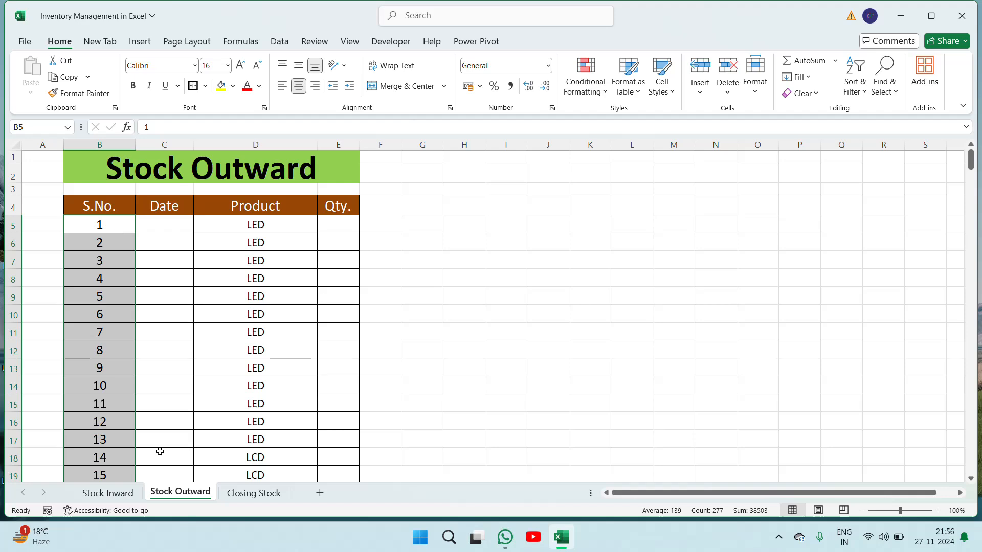
Step: Copy the dates in C5:C281 of Stock Inward into the Stock Outward sheet's Date column, starting at C5
click(108, 492)
key(ctrl+Up)
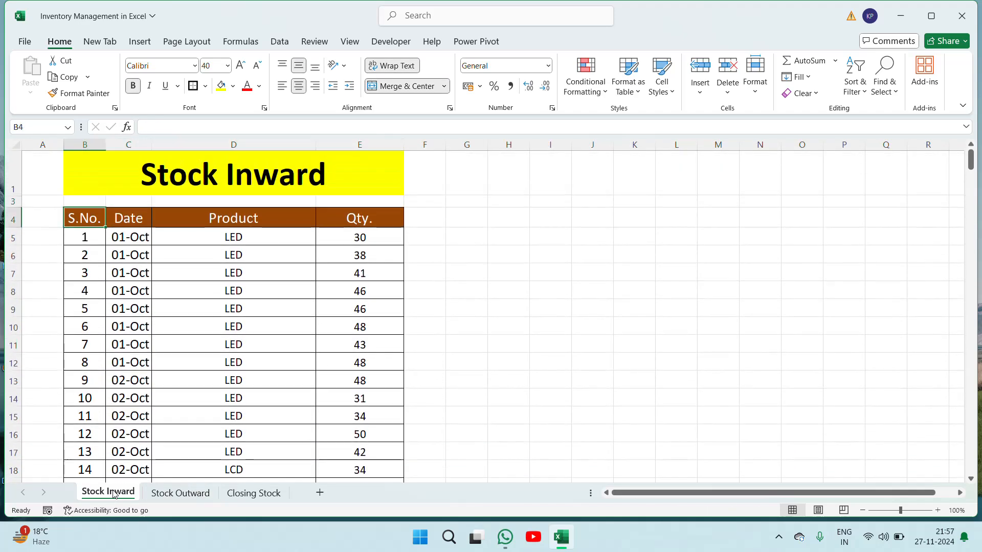
key(Right)
key(Down)
key(ctrl+shift+Down)
key(ctrl+c)
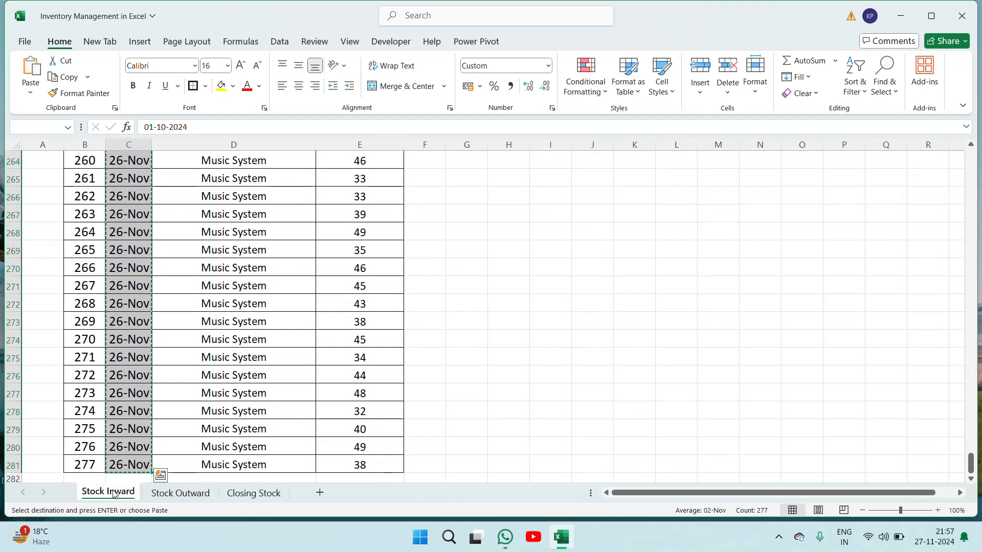
click(199, 495)
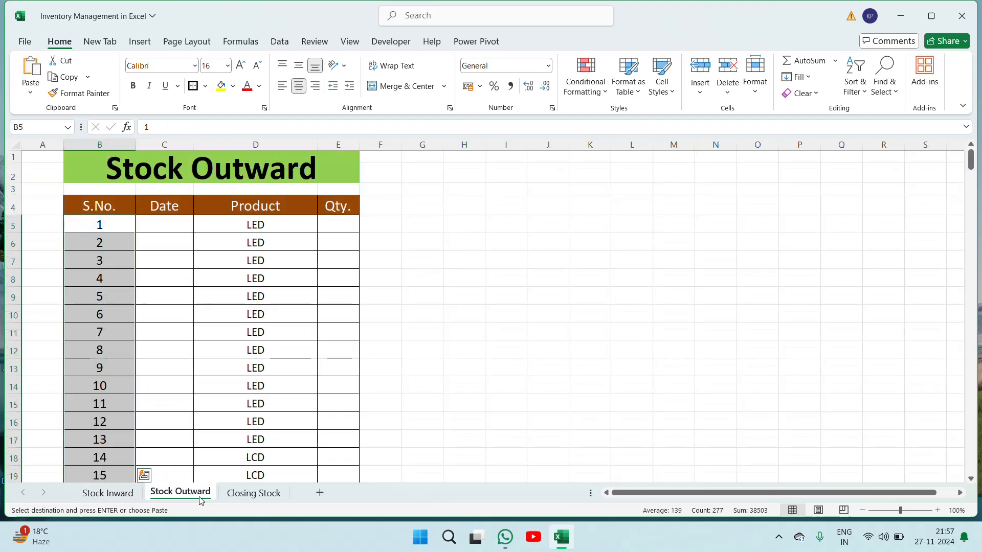
click(165, 225)
key(ctrl+v)
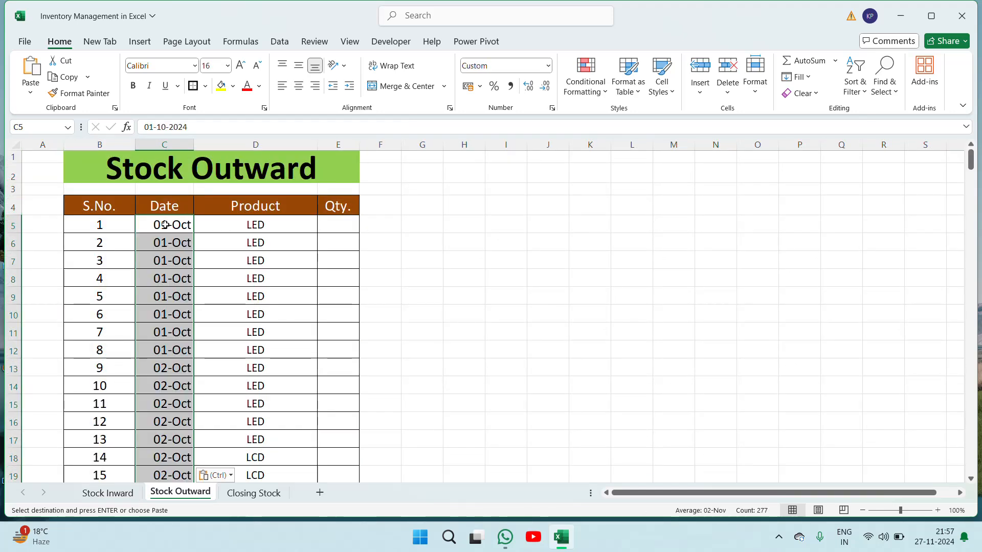
key(Escape)
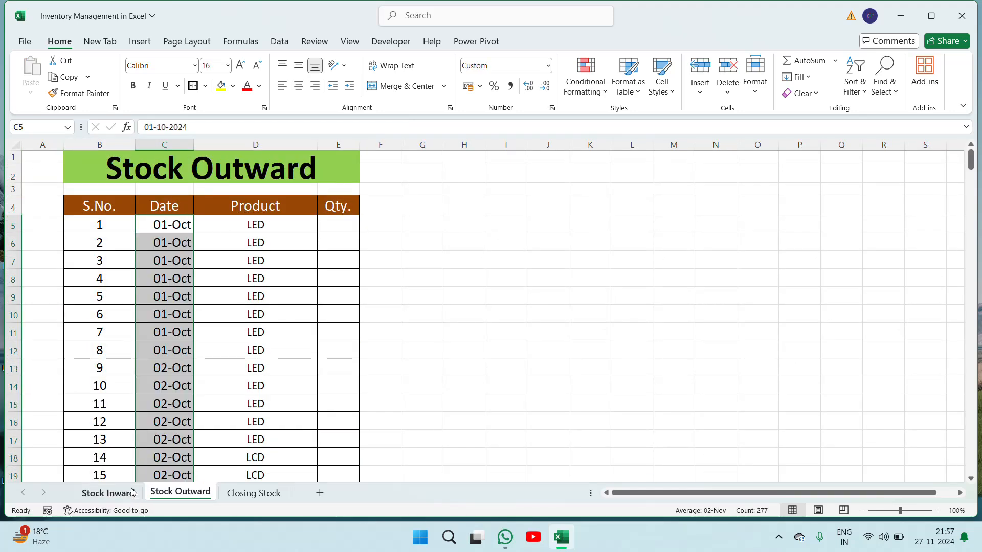
Step: Enter the formula =RANDBETWEEN(20,35) in E5, the first Qty. cell of the Stock Outward table
click(346, 225)
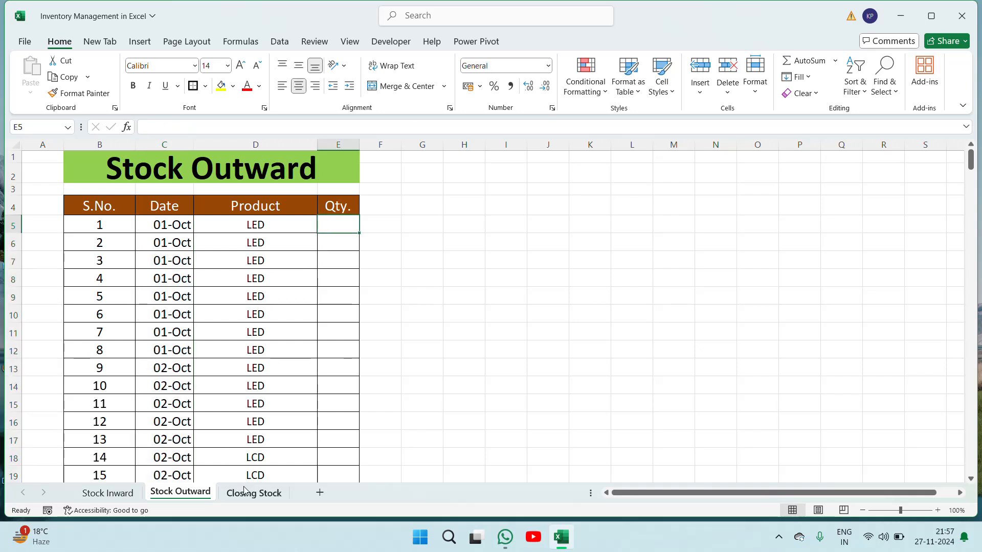
text(=rand)
key(Down)
key(Down)
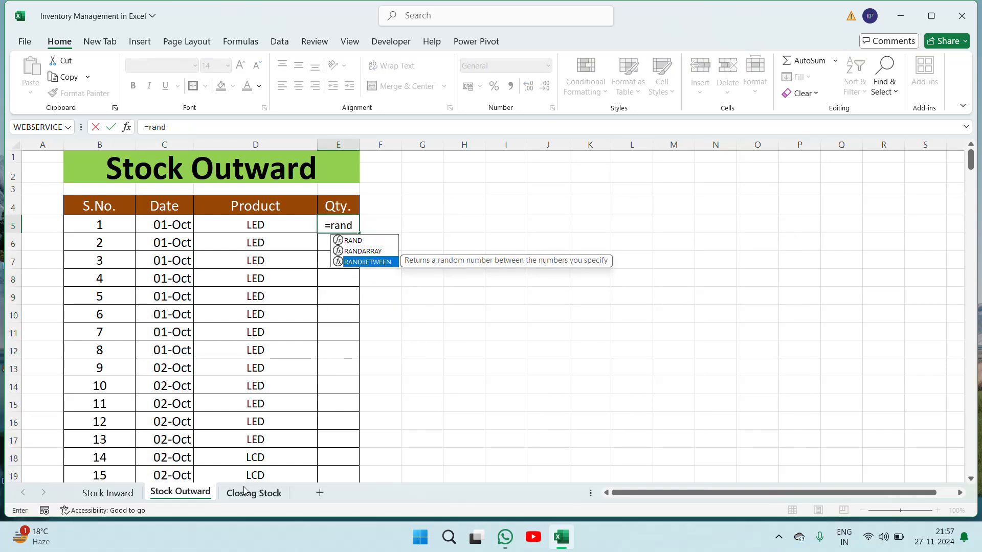
key(Tab)
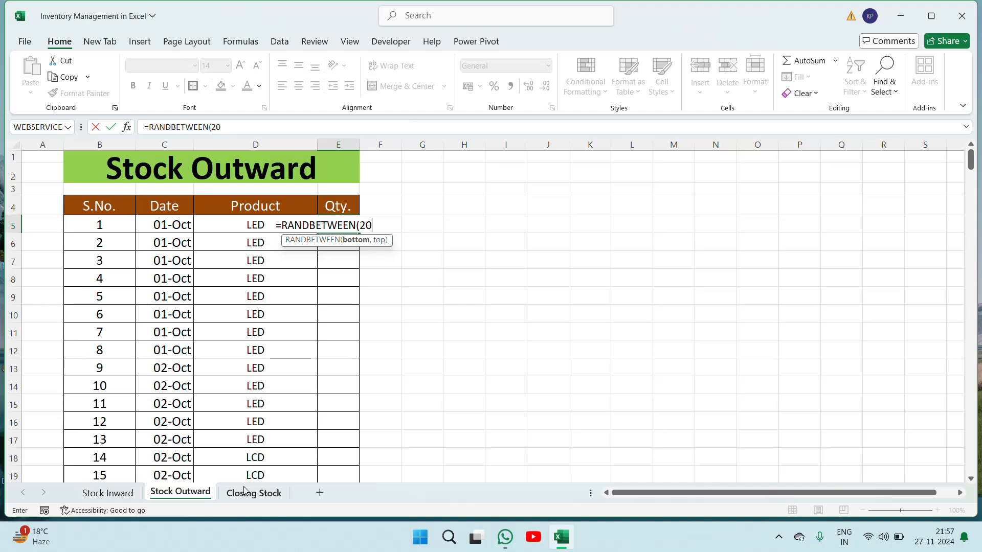
key(ctrl+Return)
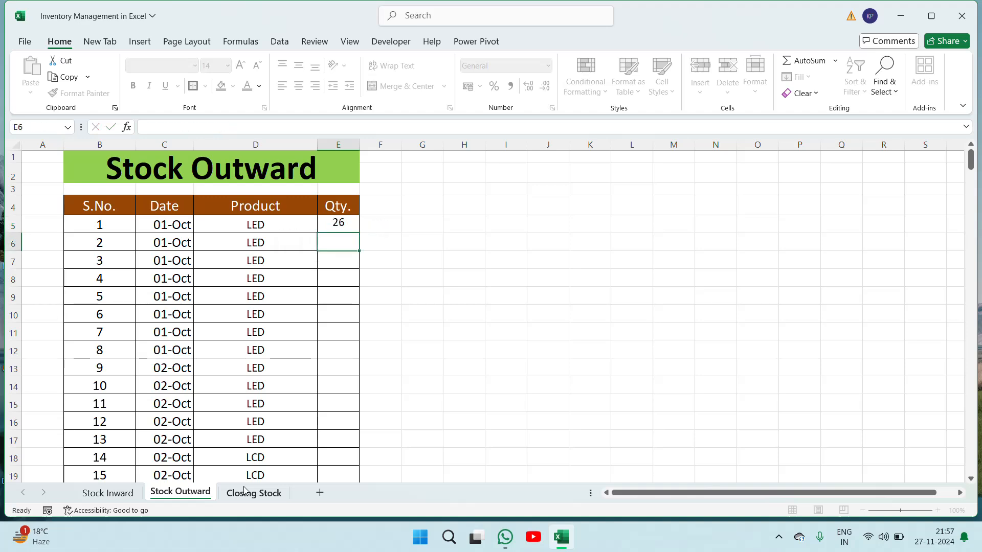
Step: Copy the random quantity formula in E5 over the Stock Outward Qty. cells down to the last row, E281
key(ctrl+c)
key(Left)
key(ctrl+Down)
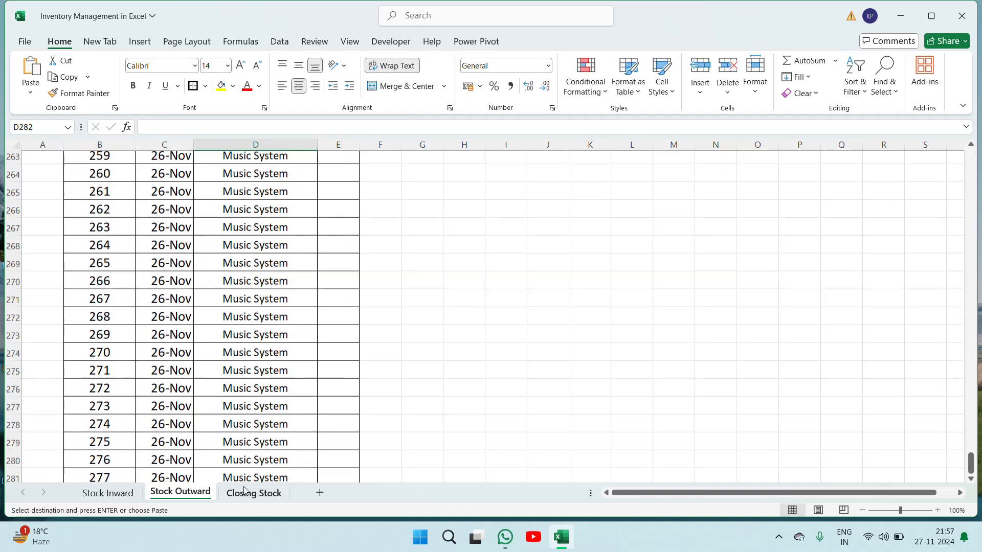
key(Right)
key(ctrl+shift+Up)
key(ctrl+v)
key(Escape)
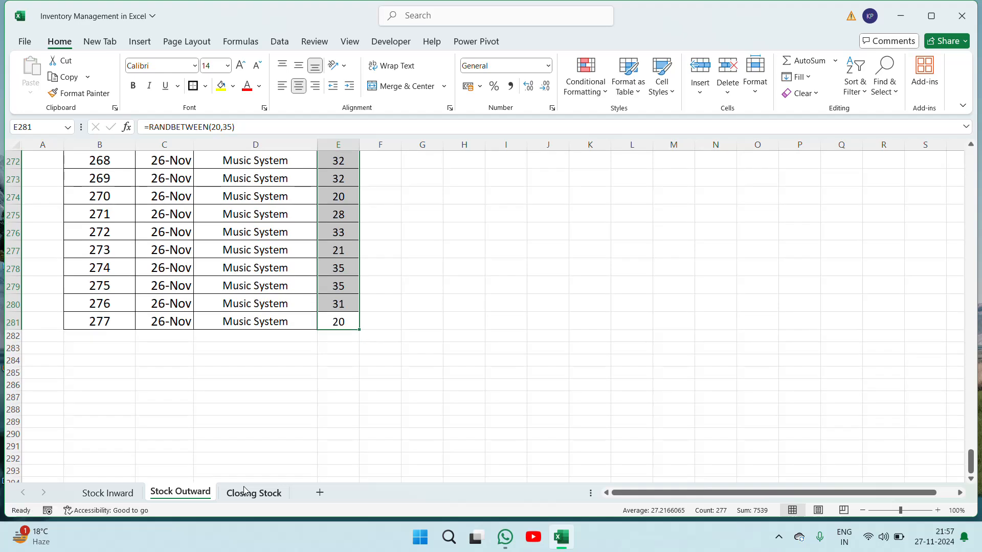
key(ctrl+Up)
key(Up)
key(Down)
key(Down)
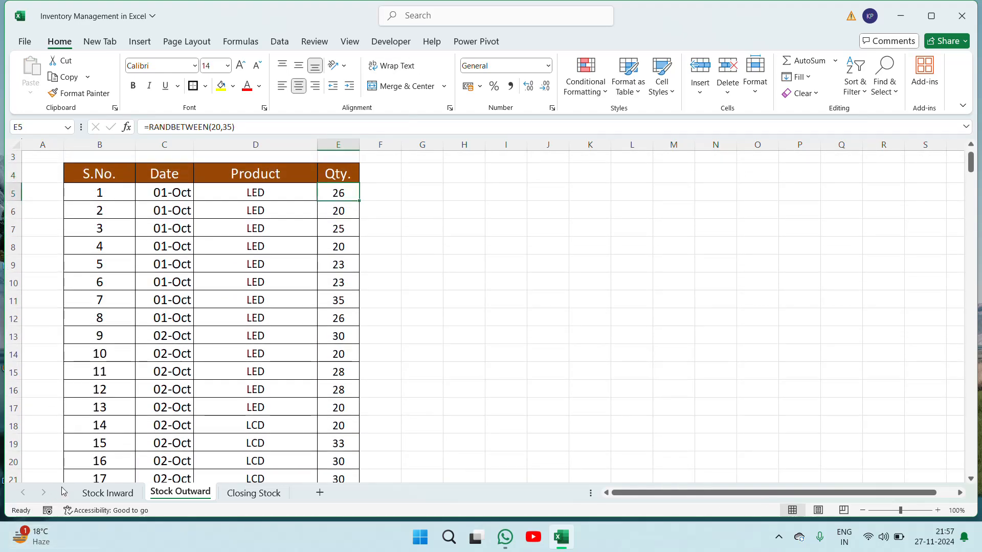
Step: Inspect the first Qty. cell, E5, of Stock Inward to see whether it holds a formula or a plain value
click(106, 492)
click(342, 268)
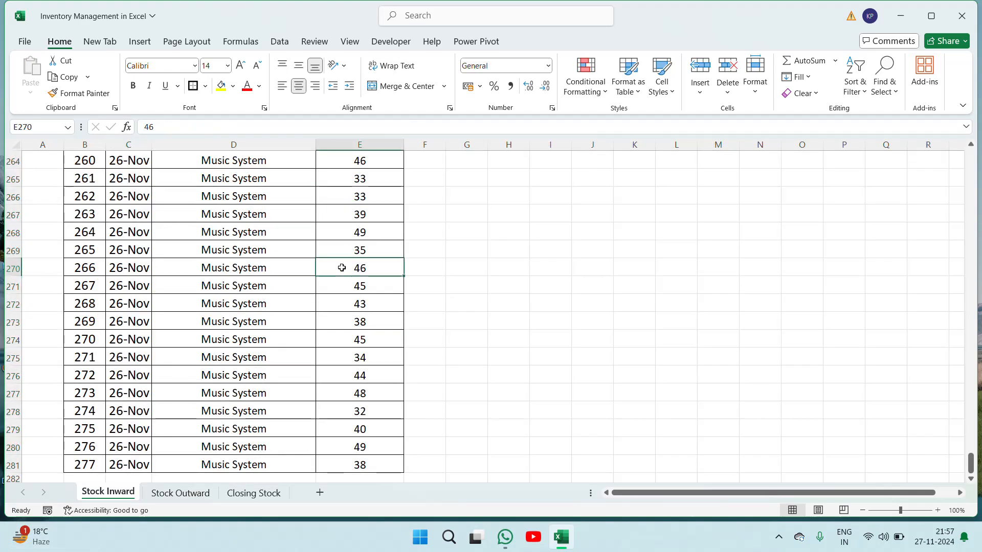
key(ctrl+Up)
key(Down)
key(F2)
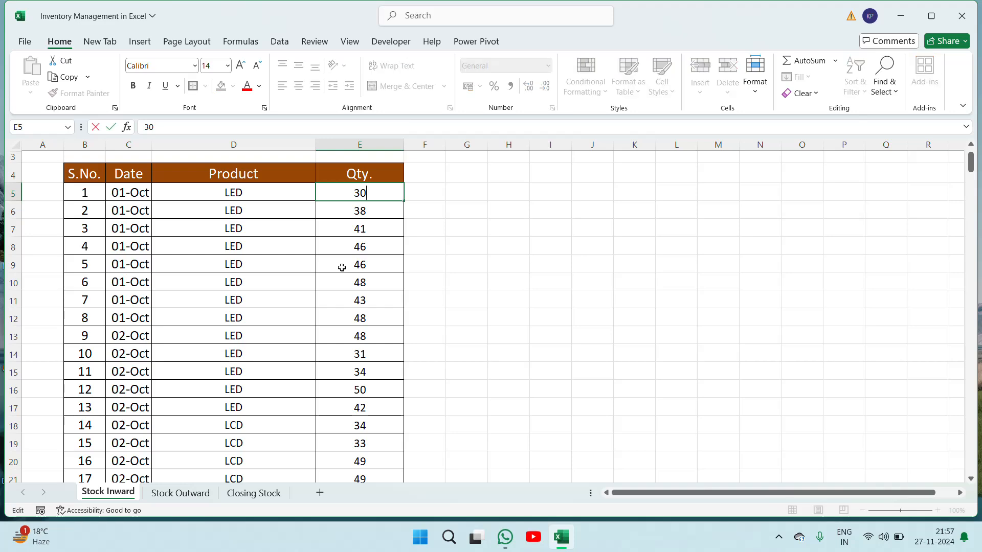
key(Escape)
Step: Replace the random quantity formulas in Stock Outward's Qty. cells E5:E281 with their fixed values
click(204, 493)
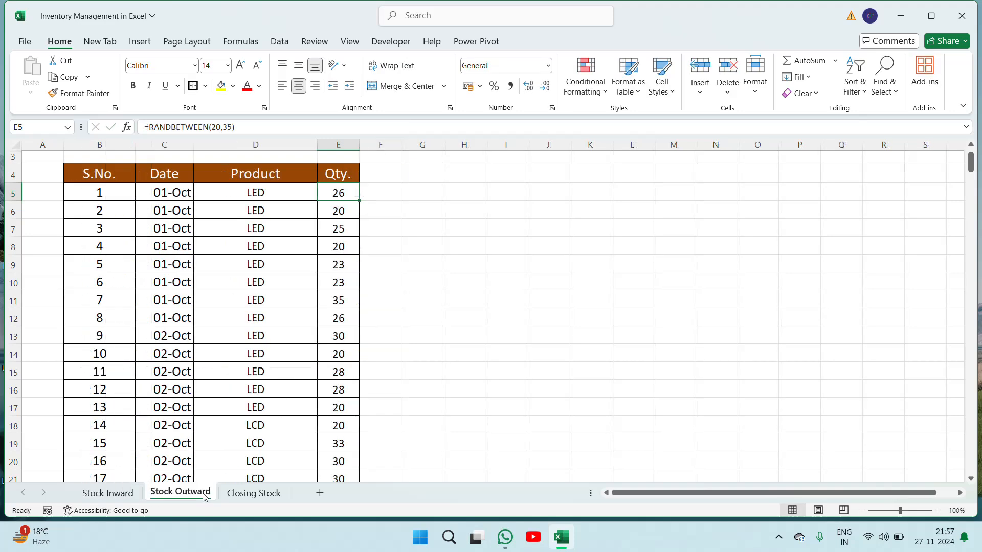
key(F2)
key(Escape)
key(ctrl+shift+Down)
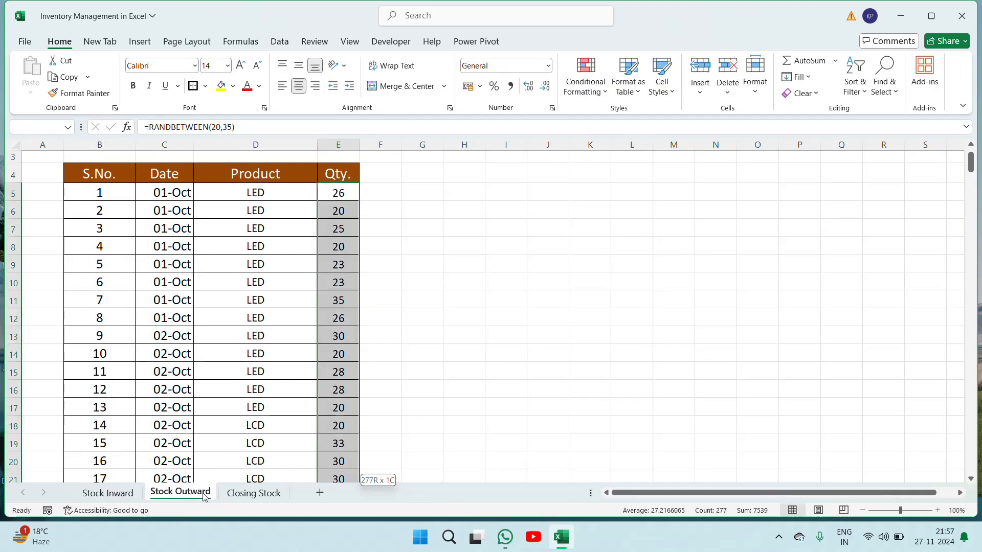
key(ctrl+c)
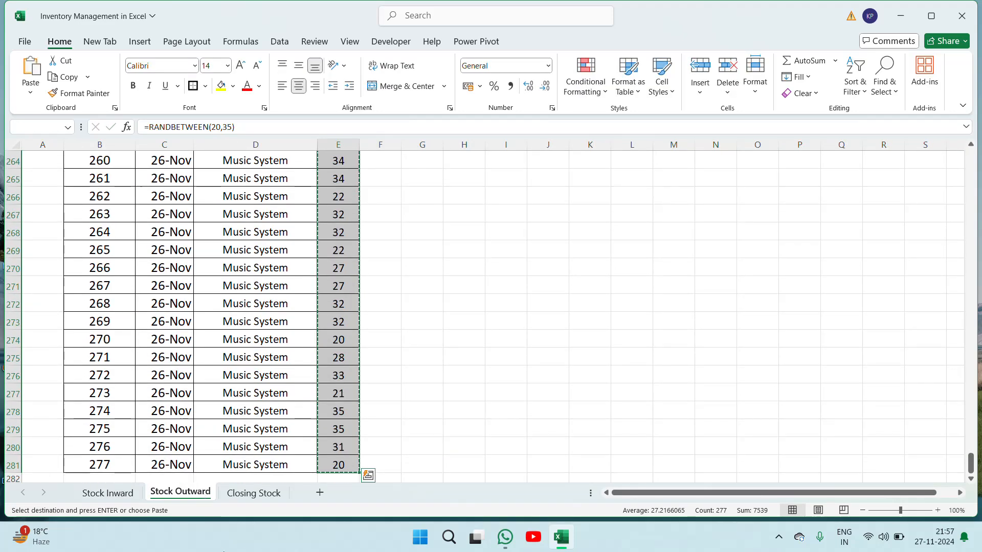
right_click(345, 394)
click(399, 210)
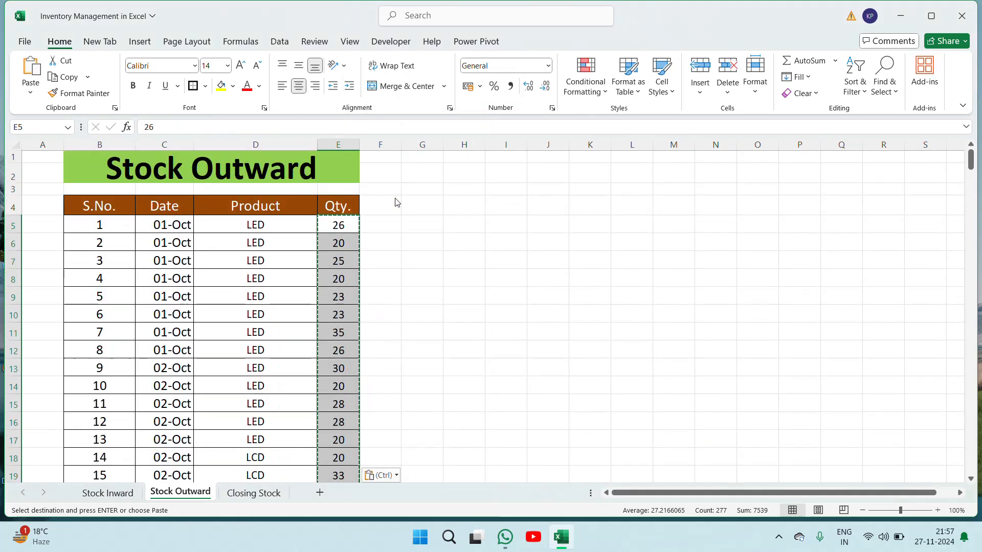
key(Escape)
click(255, 206)
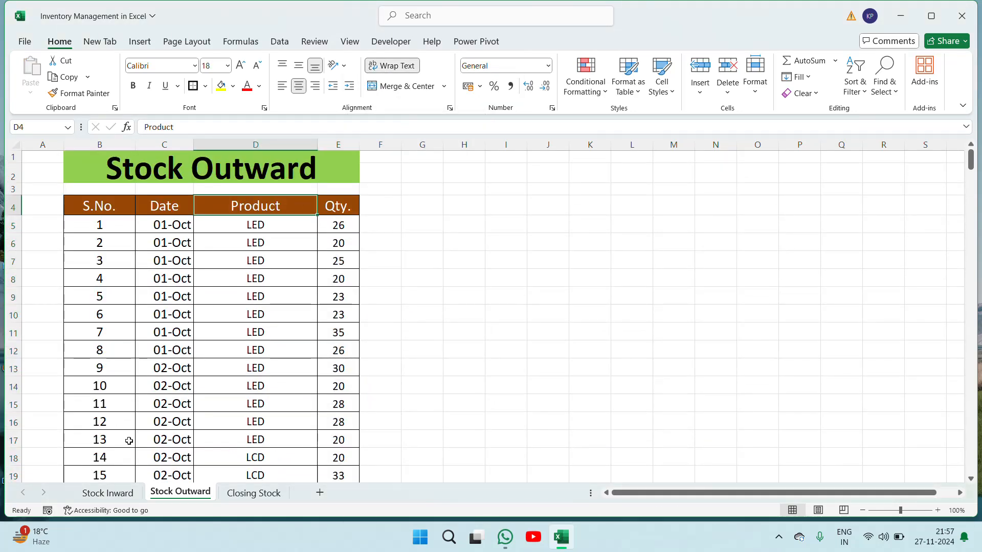
Step: Review the Stock Inward sheet's title and its S.No., Date, Product and Qty. column headings
click(104, 492)
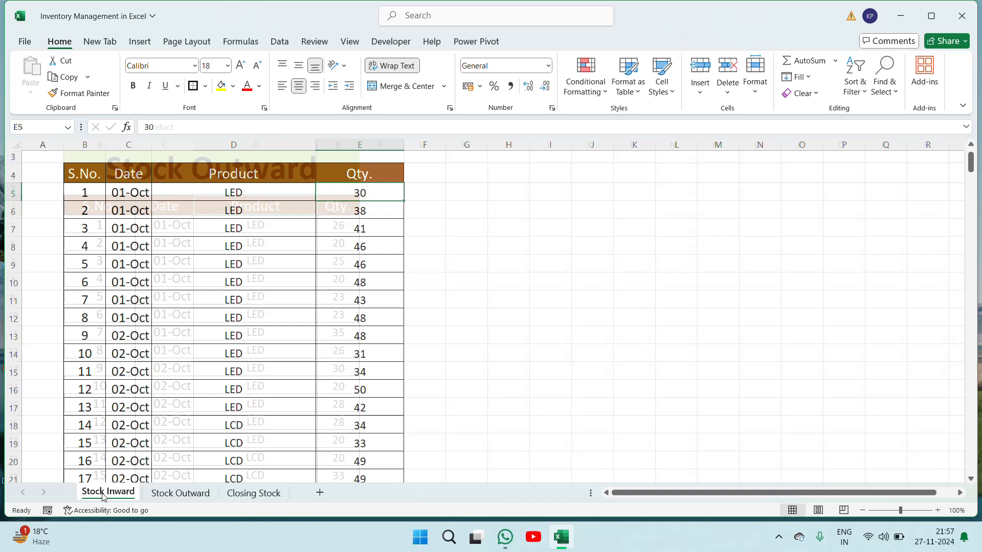
click(149, 211)
key(ctrl+Up)
key(ctrl+Up)
key(ctrl+Down)
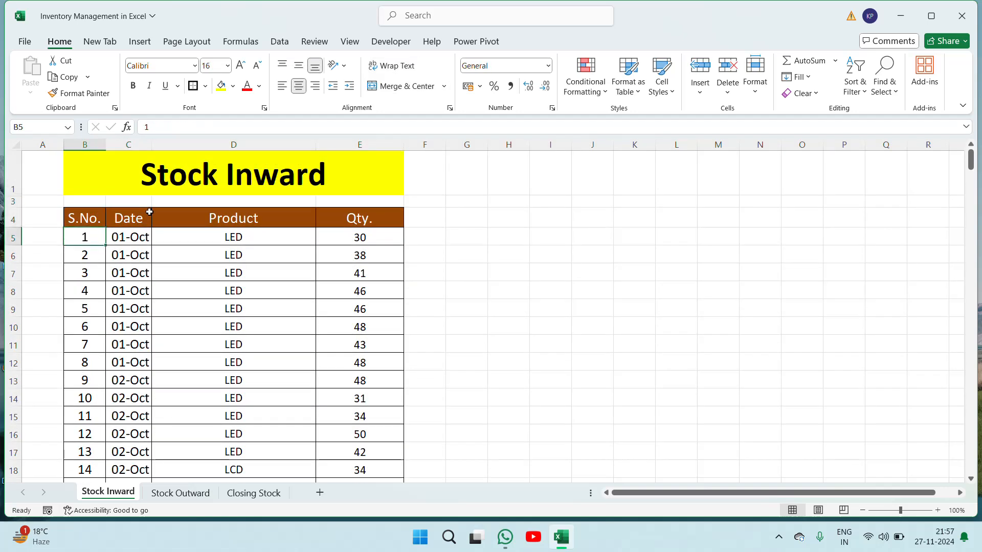
key(Right)
key(Left)
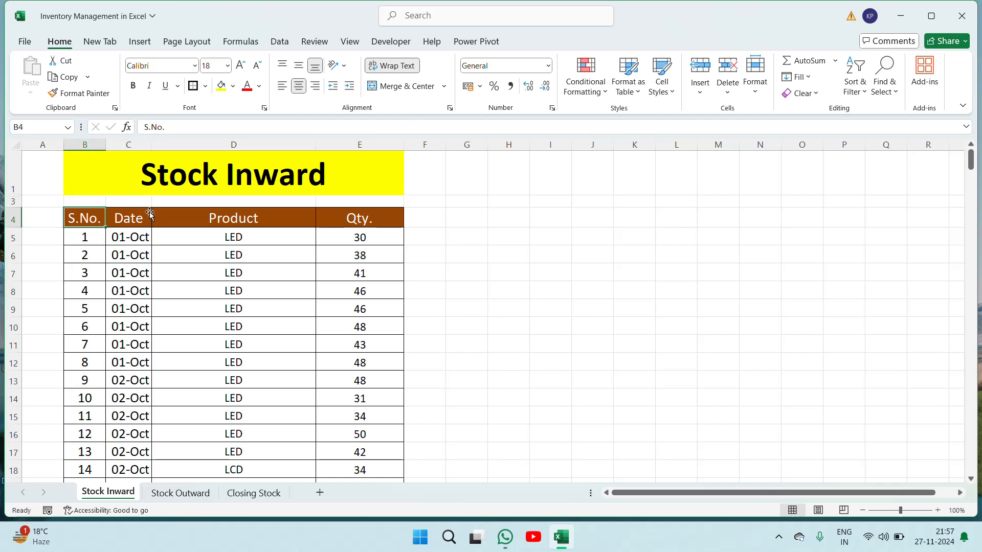
key(Right)
click(233, 216)
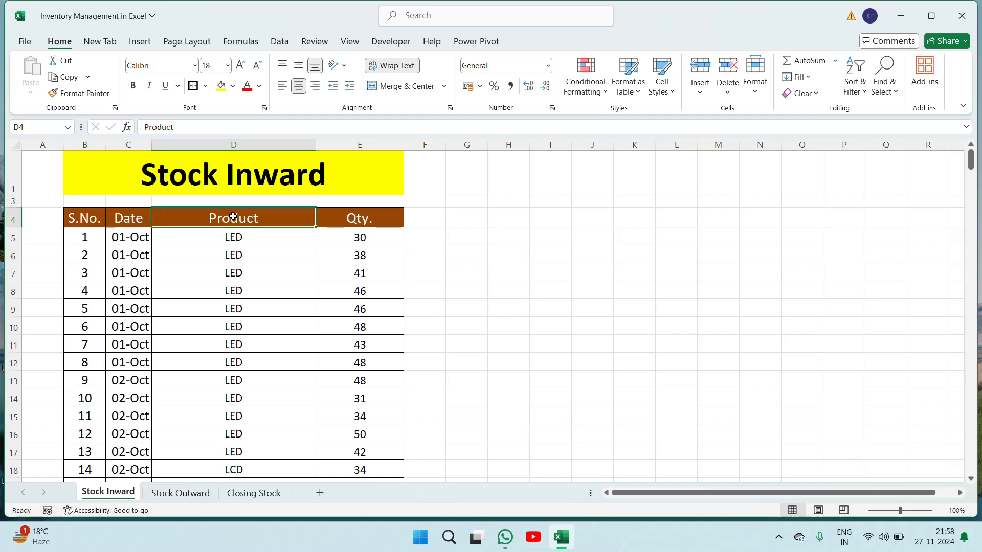
click(364, 221)
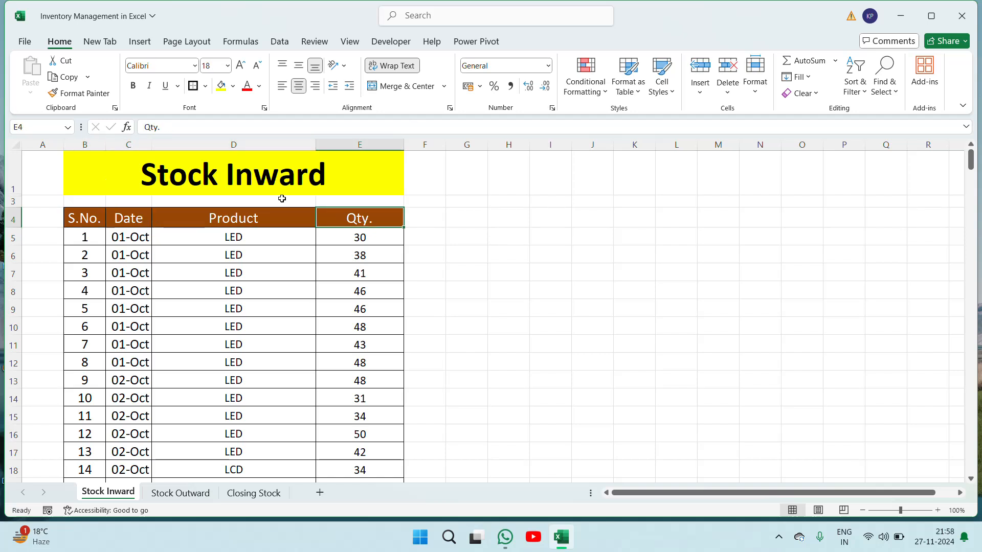
click(282, 191)
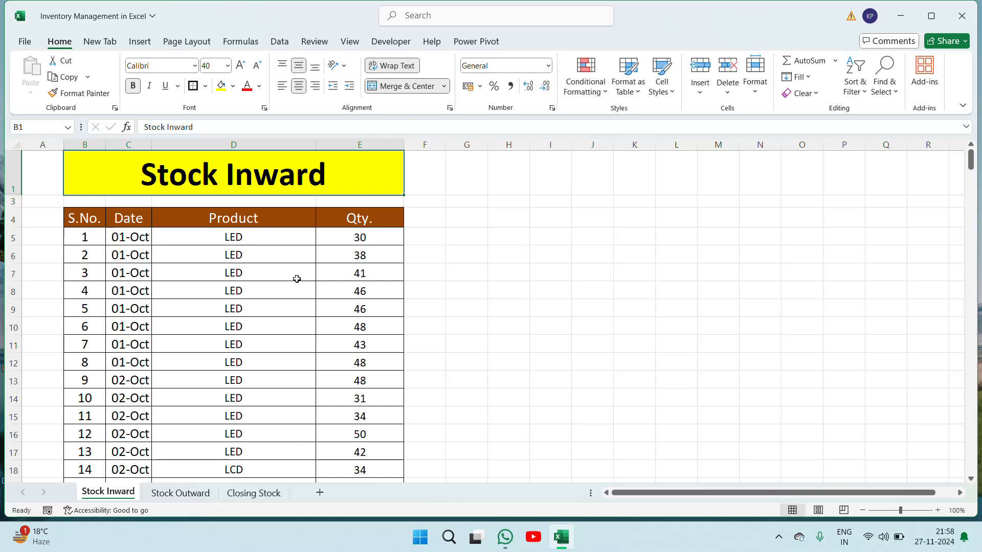
Step: Review the Stock Outward sheet's column headings and the first row of entries beneath them
click(173, 492)
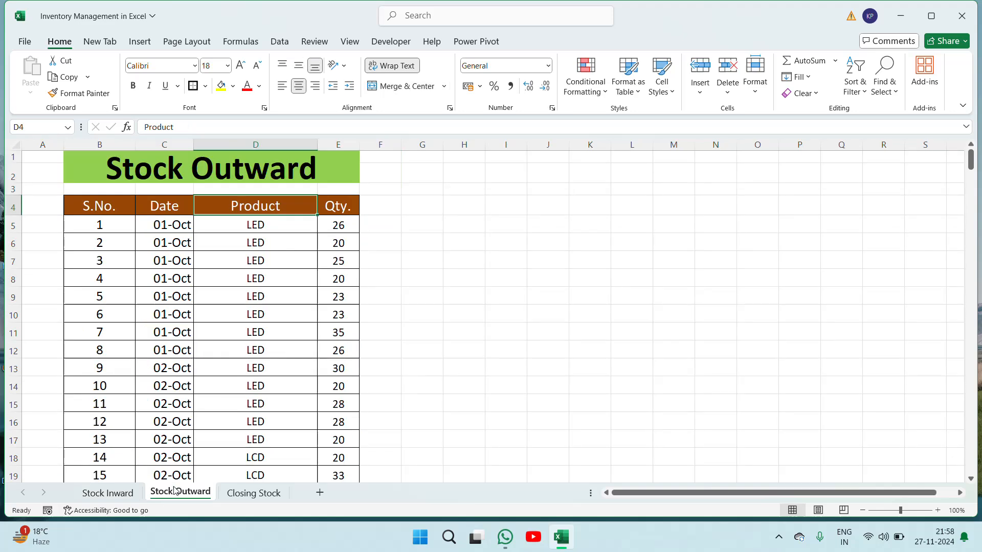
click(174, 243)
key(Up)
key(Up)
key(Up)
key(Up)
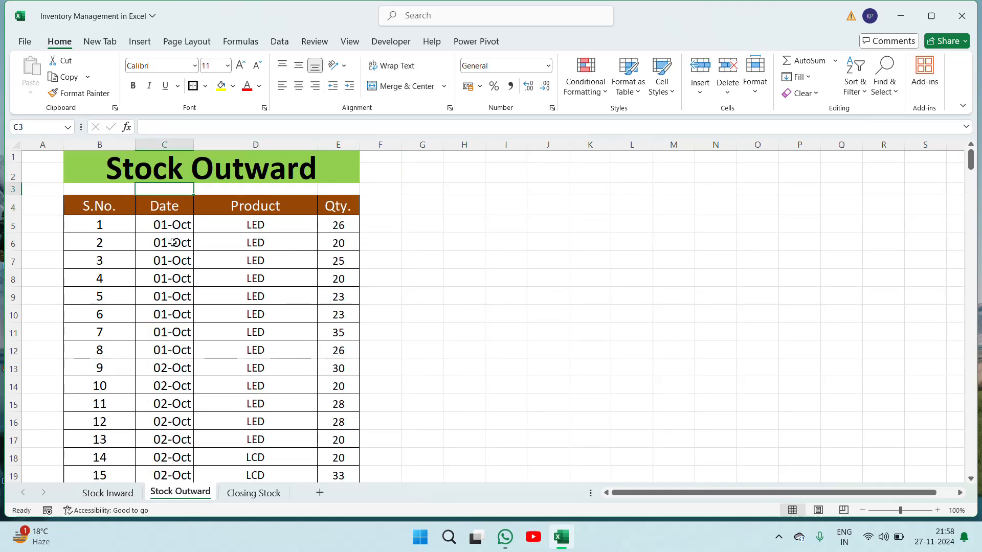
key(Down)
key(Down)
key(Left)
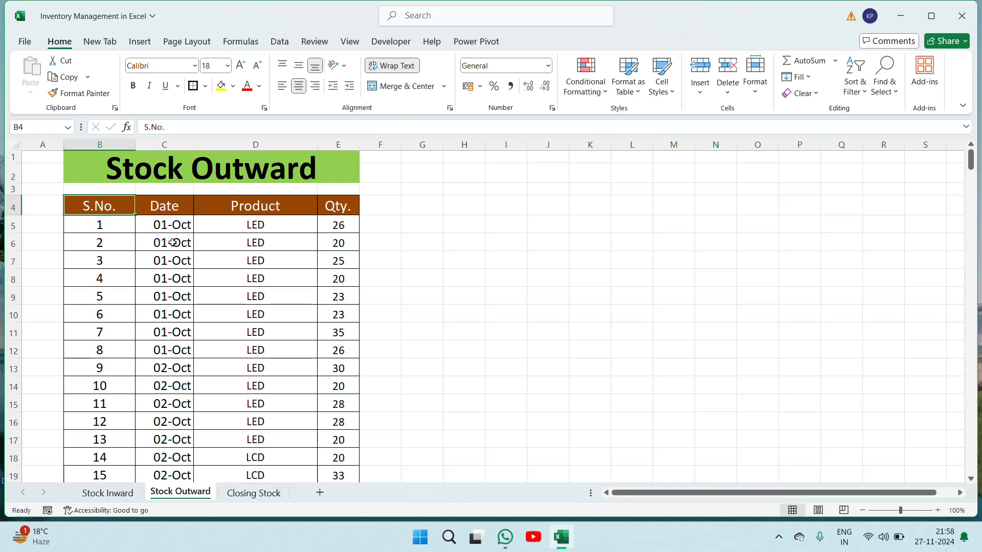
key(Right)
key(Right)
key(Down)
key(Left)
key(Right)
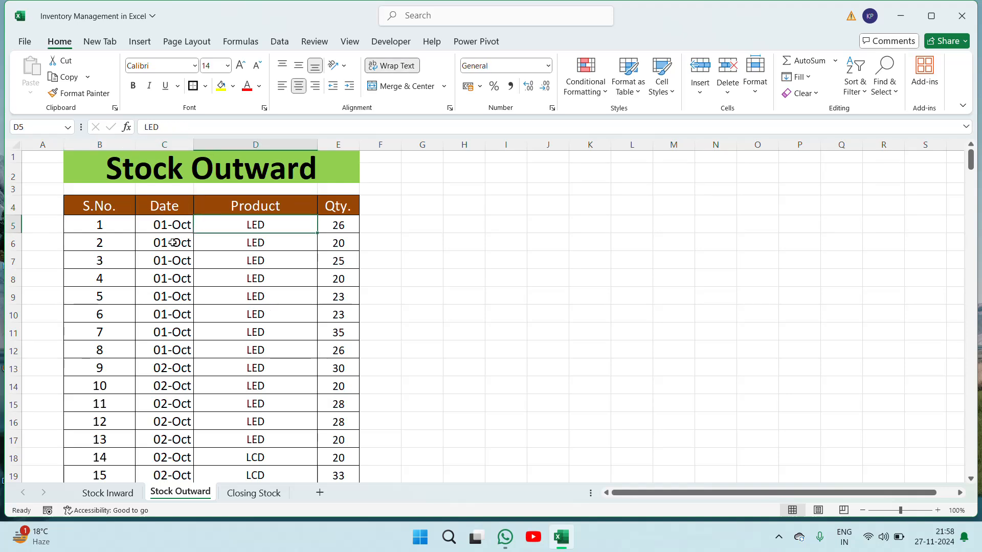
Step: Check the Stock Outward Date column from first to last entry, plus the first Product and Qty. cells
key(Left)
key(ctrl+Down)
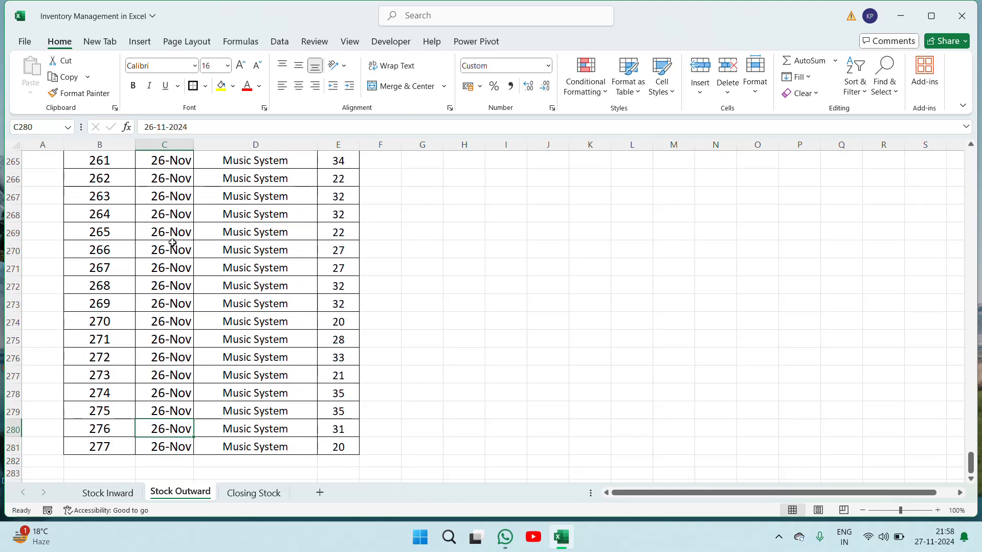
key(ctrl+Up)
key(ctrl+Up)
key(ctrl+Down)
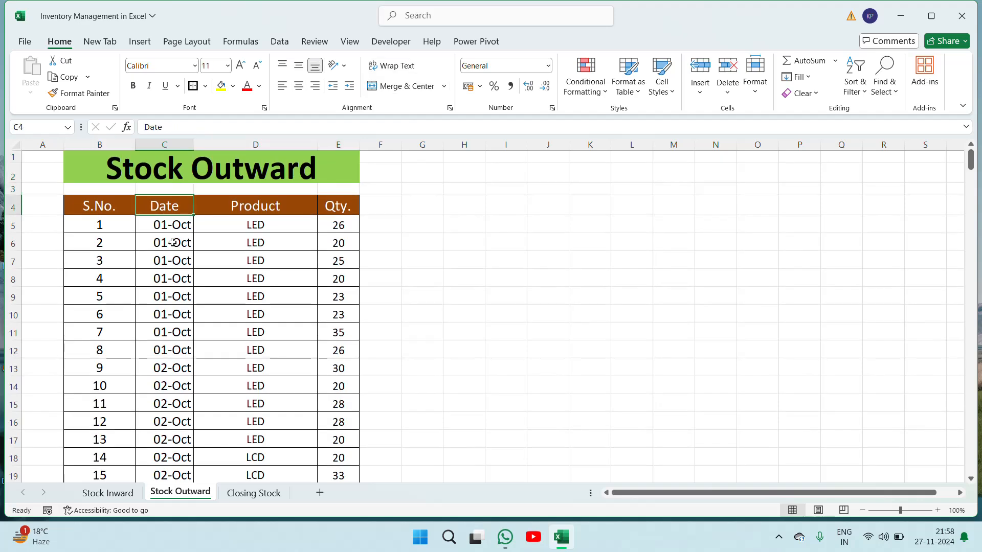
key(Down)
key(Right)
key(Right)
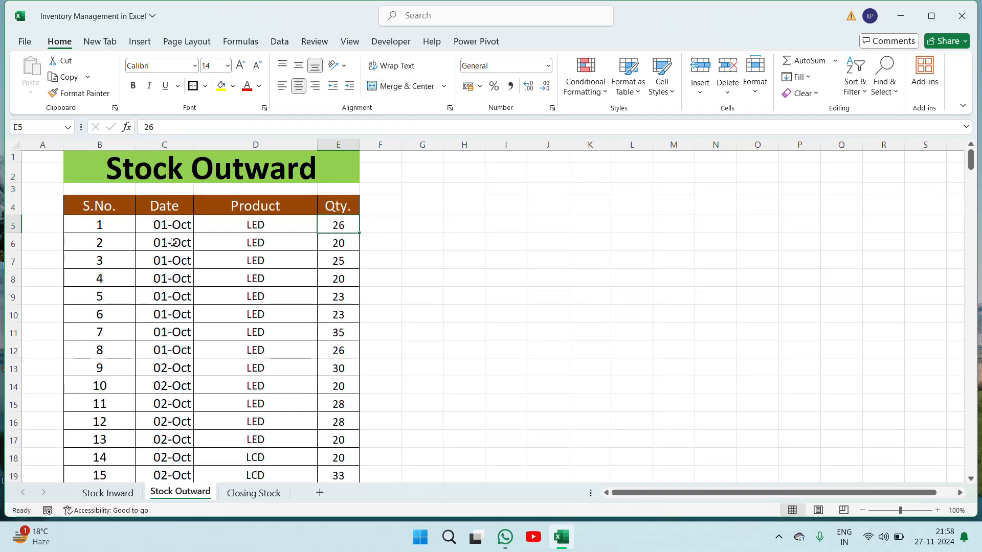
Step: Examine the empty Closing Stock table's columns from S.No. to Order Status against the Stock Inward and Stock Outward sheets
click(276, 494)
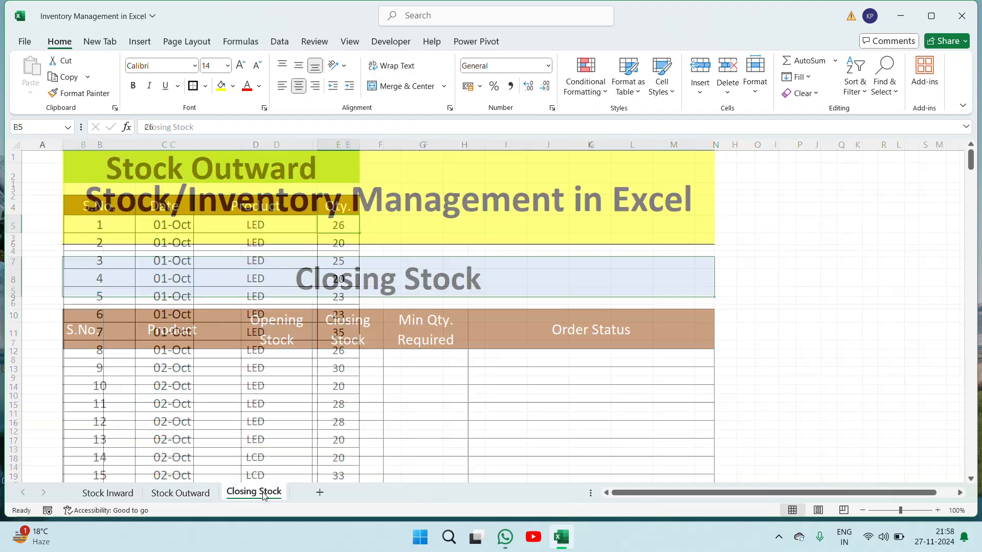
click(443, 253)
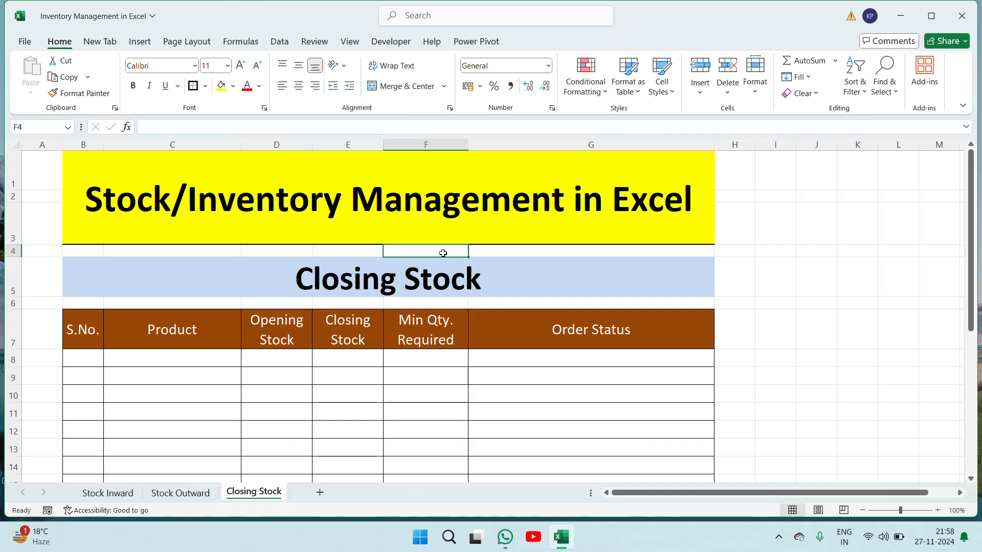
click(114, 357)
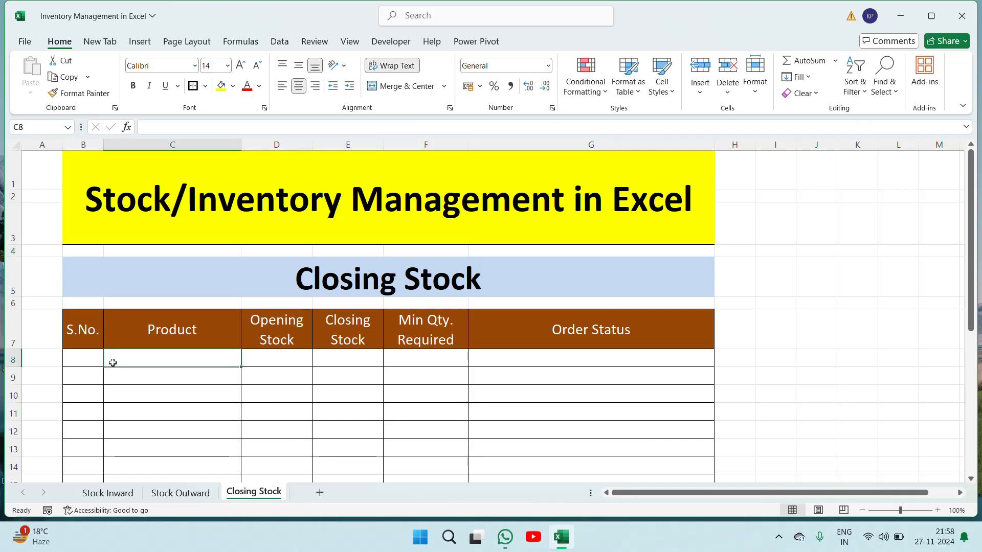
key(Left)
click(112, 362)
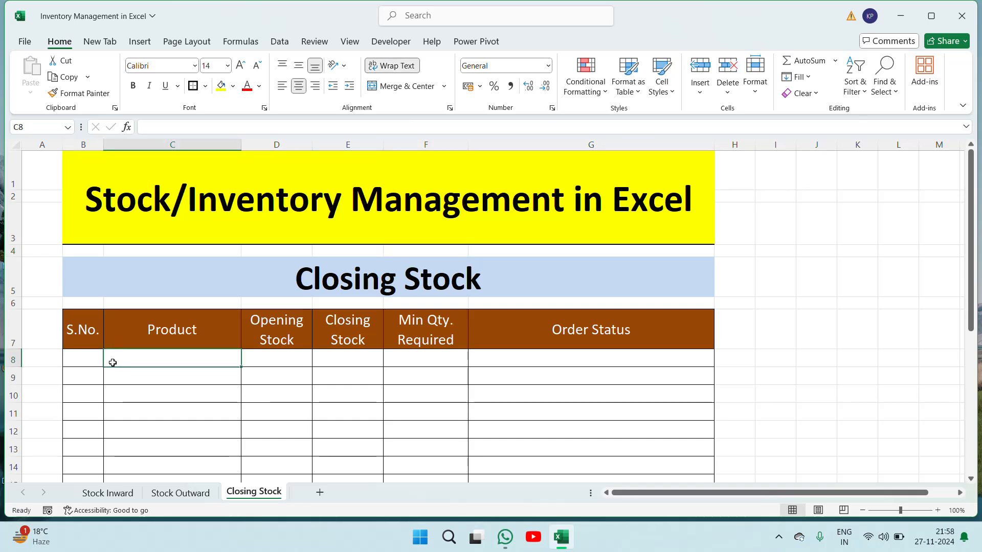
key(Right)
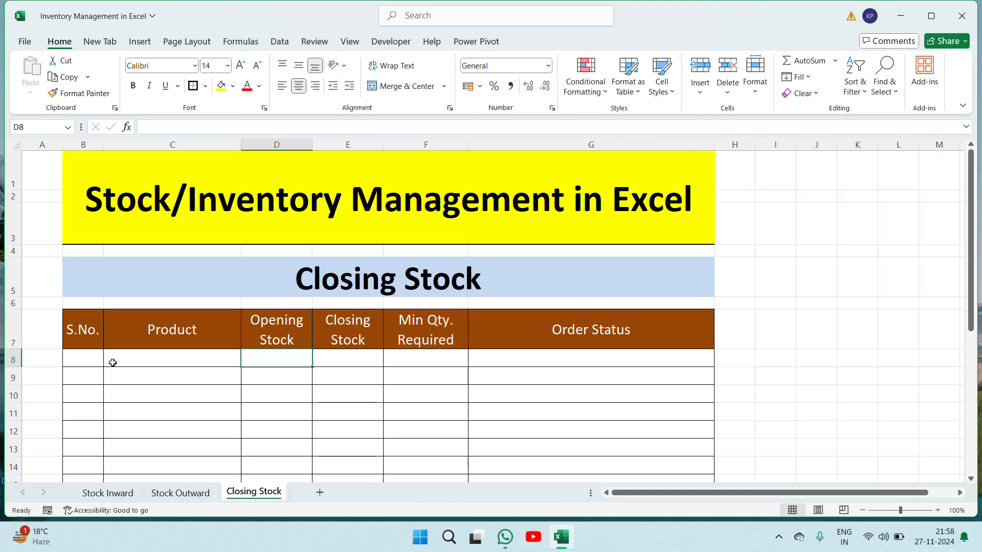
key(Right)
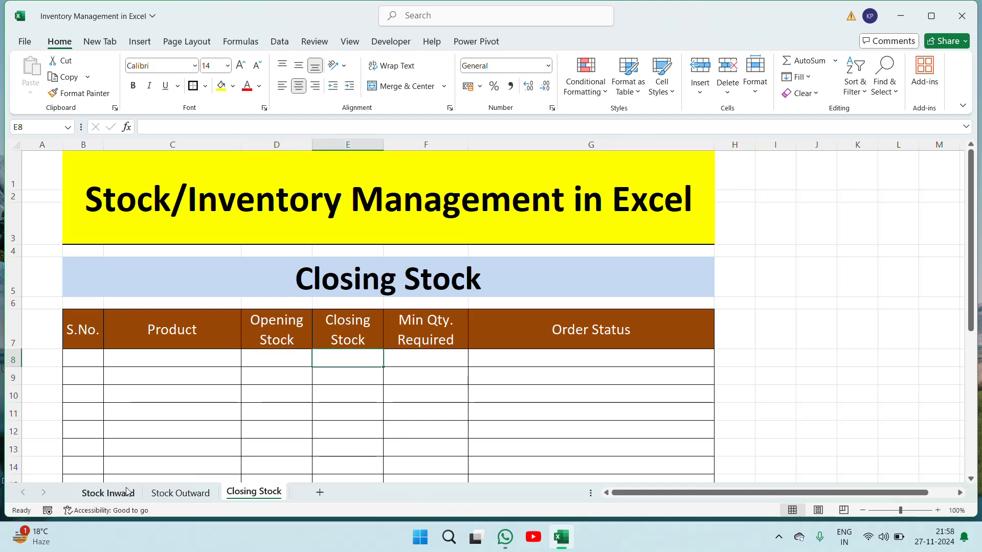
click(109, 491)
click(178, 494)
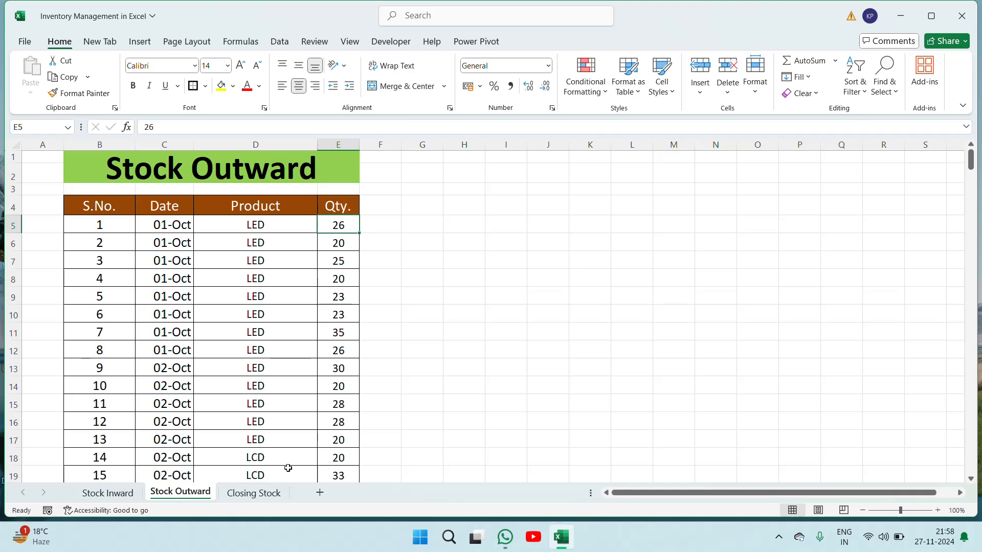
click(255, 494)
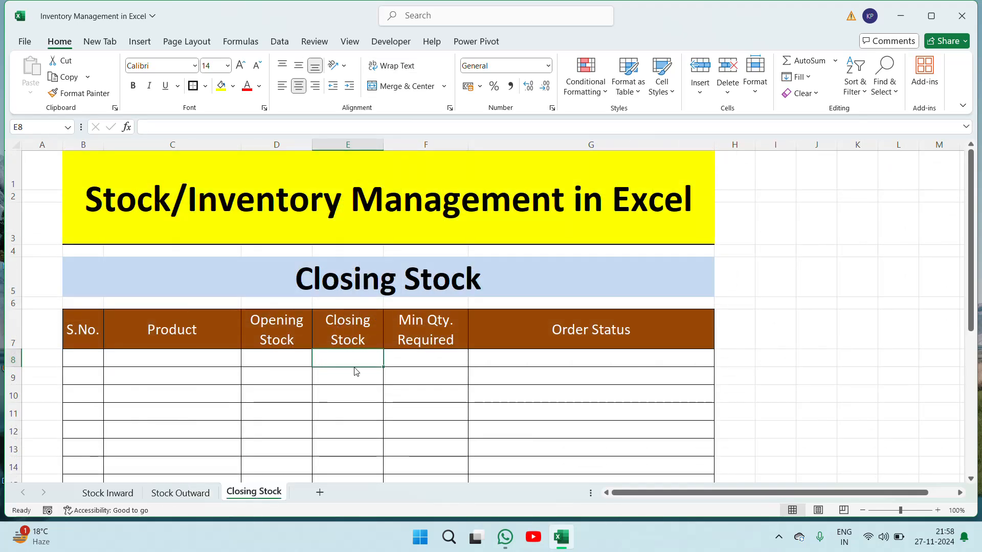
click(426, 357)
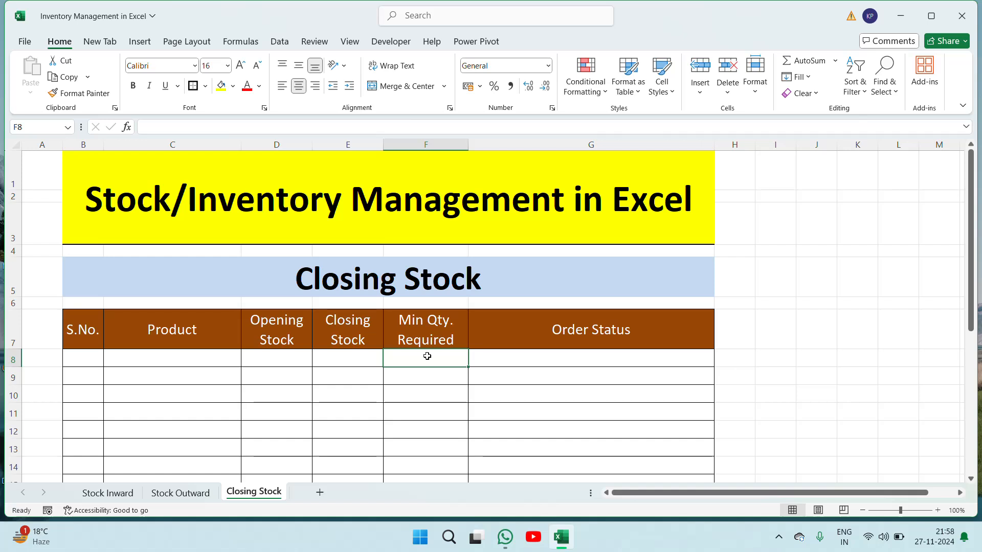
click(568, 349)
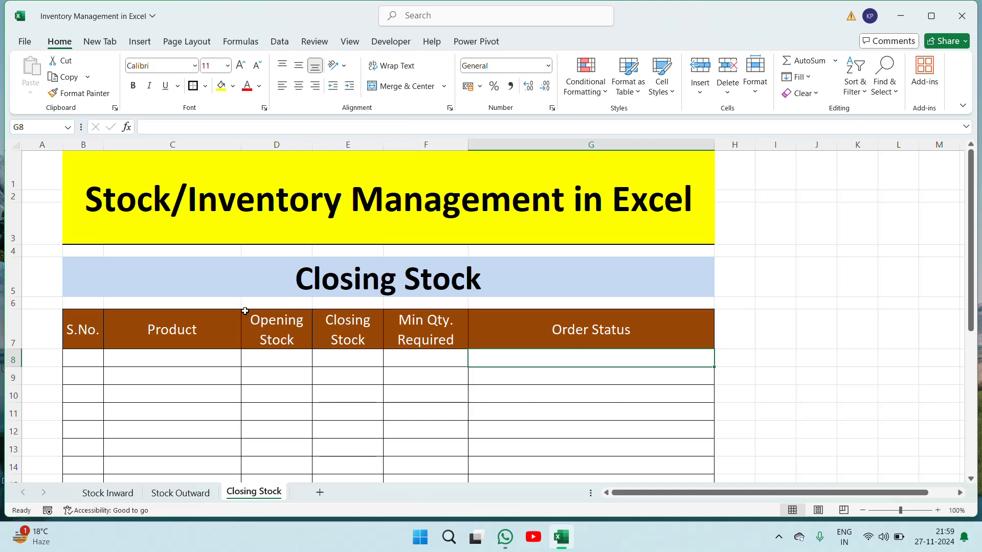
click(130, 360)
Step: Examine the Product column of Stock Inward from D5 to its last entry and return to the Closing Stock sheet
click(108, 493)
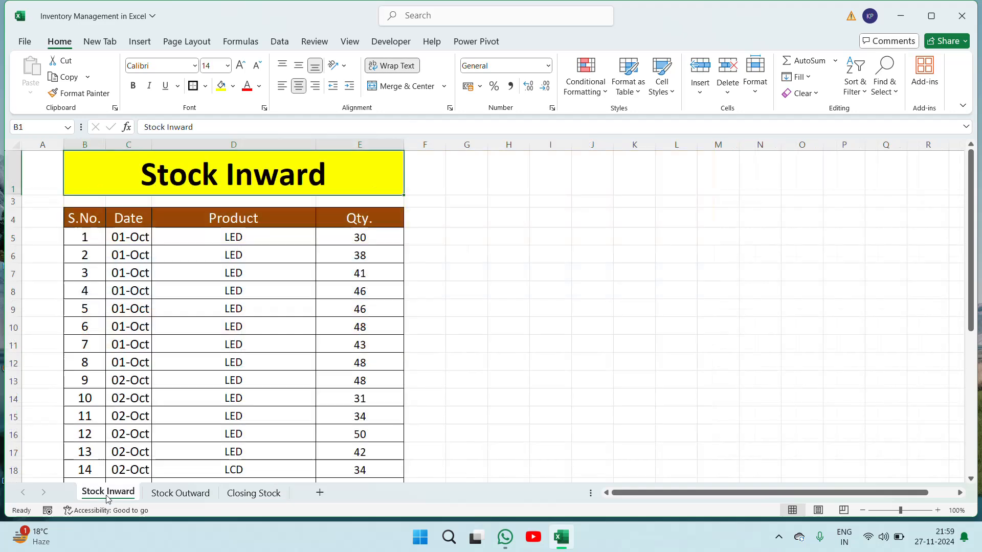
click(205, 309)
key(ctrl+Up)
key(Down)
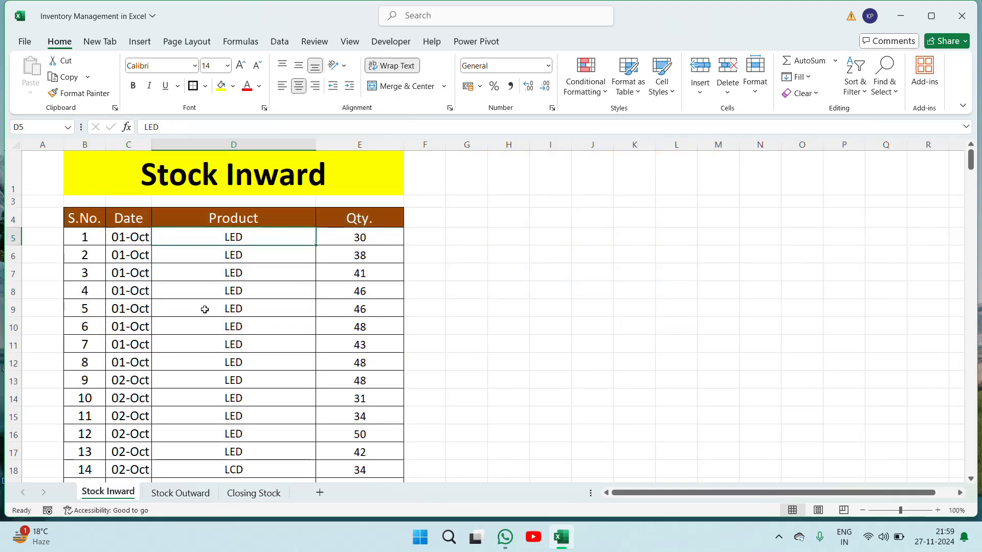
key(ctrl+Down)
key(Down)
key(ctrl+Up)
key(ctrl+Up)
key(ctrl+Up)
key(ctrl+Down)
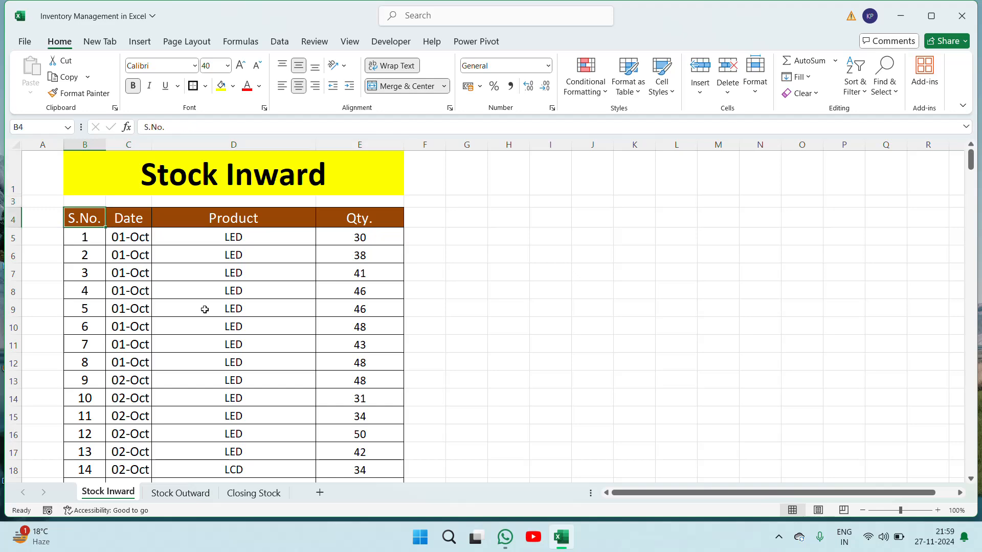
key(Down)
key(Right)
key(Right)
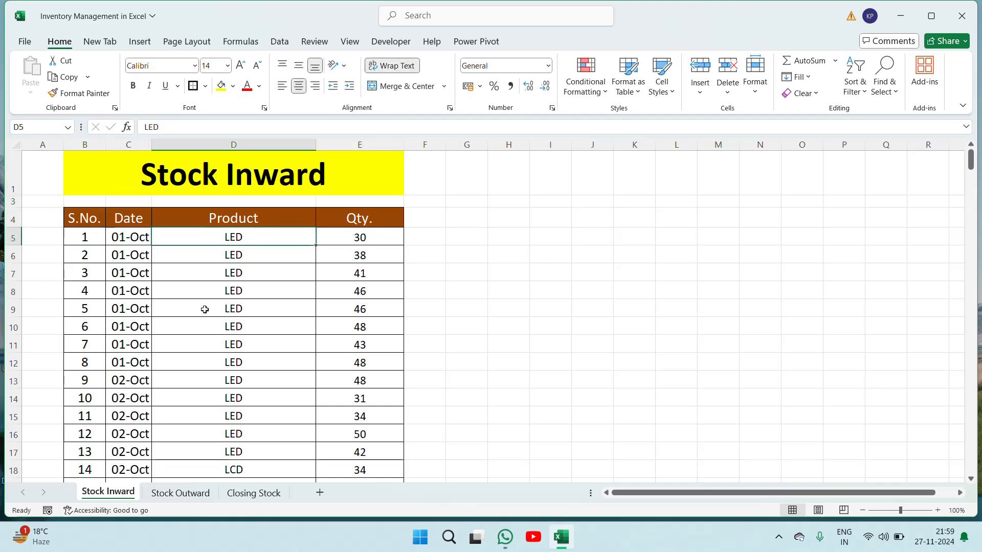
click(266, 494)
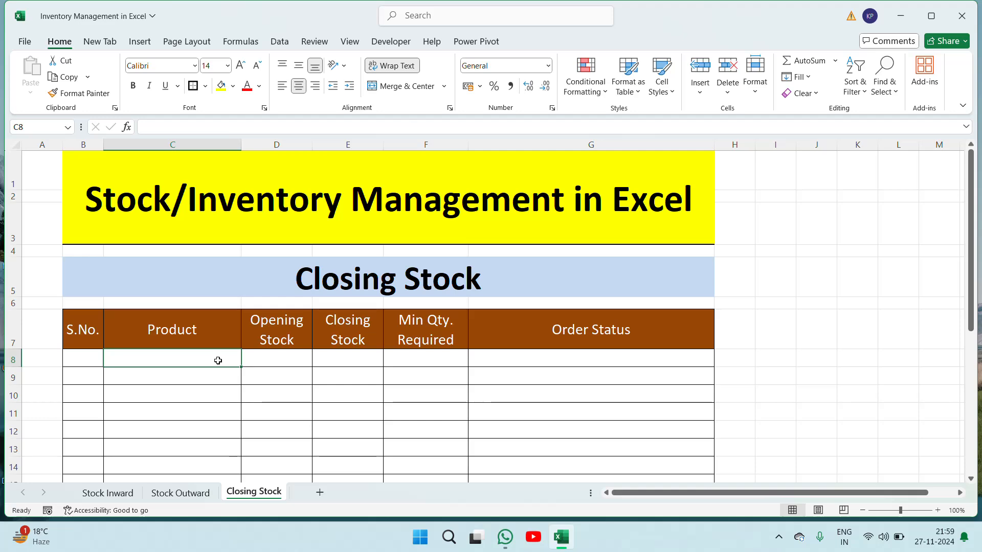
Step: Enter a UNIQUE formula in C8 that lists the distinct products from 'Stock Inward'!D5:D281
text(=uni)
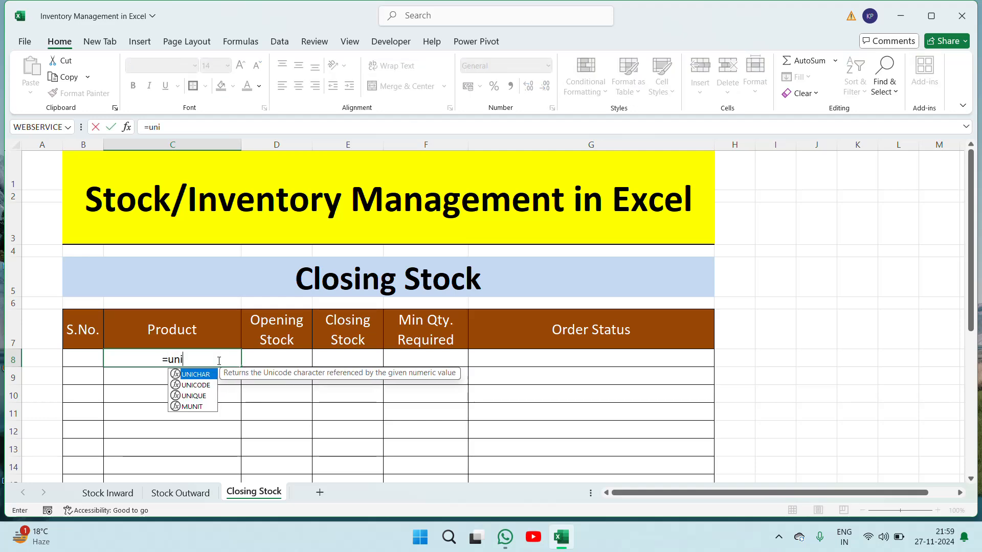
key(Down)
key(Down)
key(Tab)
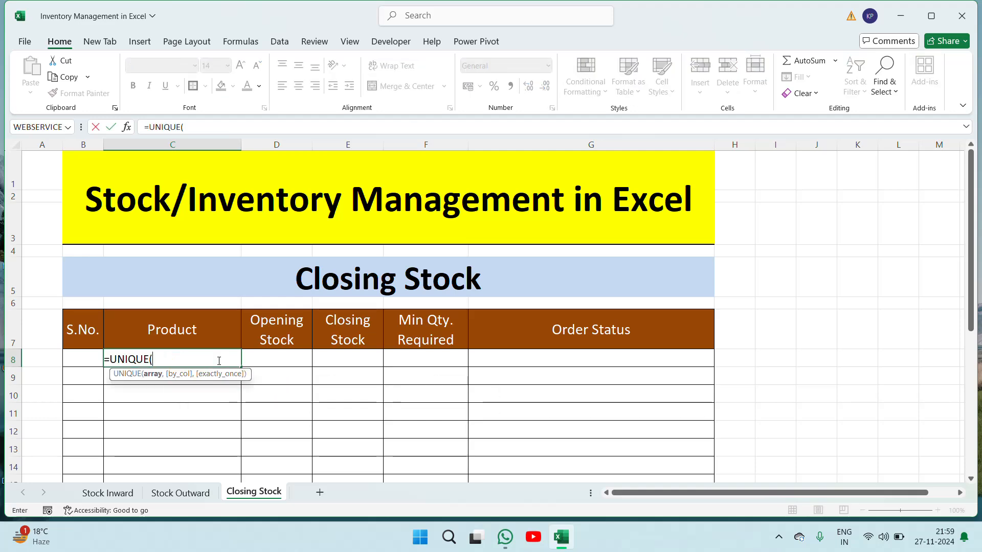
click(107, 492)
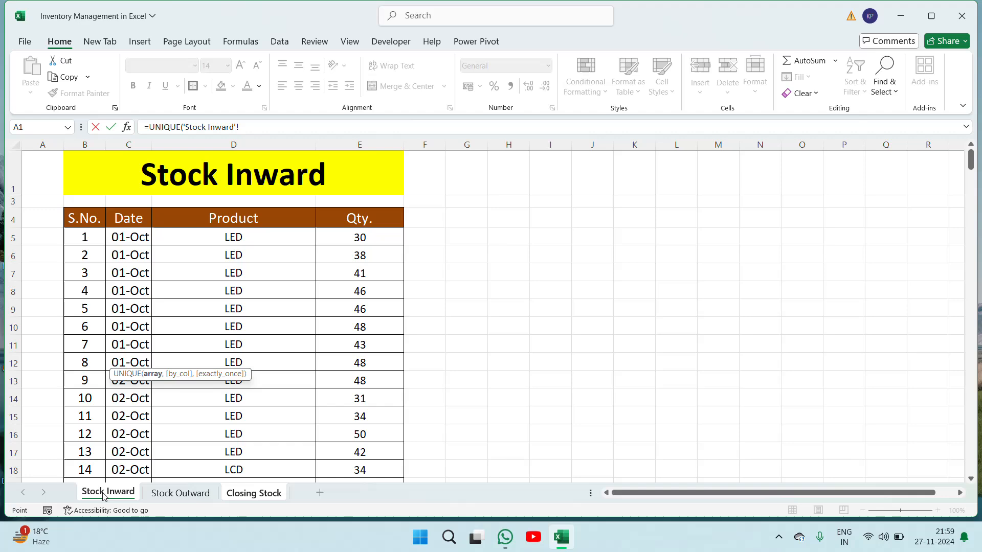
click(220, 272)
key(Up)
key(Up)
key(ctrl+shift+Down)
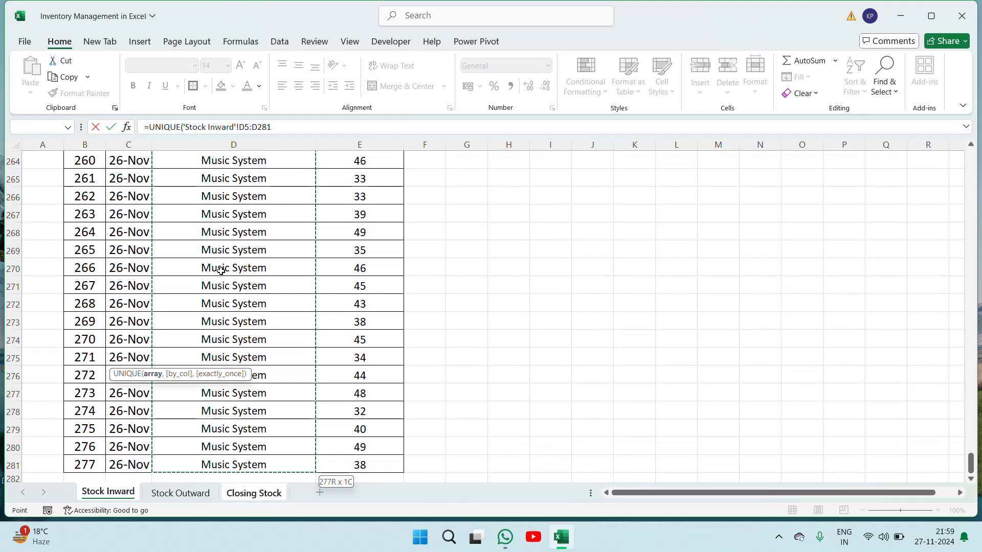
key(Return)
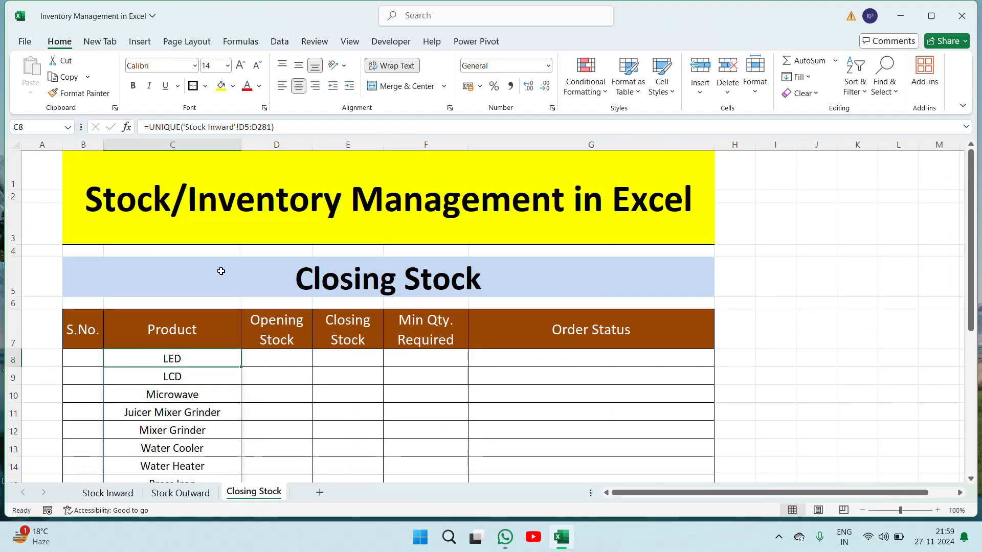
Step: Examine the Product list on the Closing Stock sheet from C8 down to the first empty row beneath it
key(ctrl+shift+Down)
click(179, 351)
key(Down)
key(Down)
key(Down)
key(Down)
key(Down)
key(Down)
key(Down)
key(Down)
key(Down)
key(Down)
key(Down)
key(Down)
key(Down)
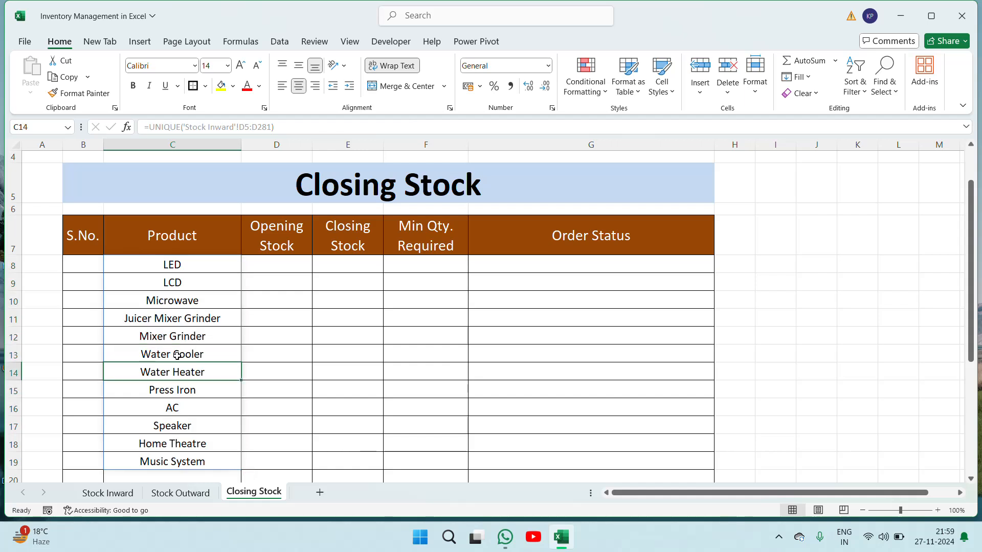
key(Up)
key(Up)
key(Up)
key(Up)
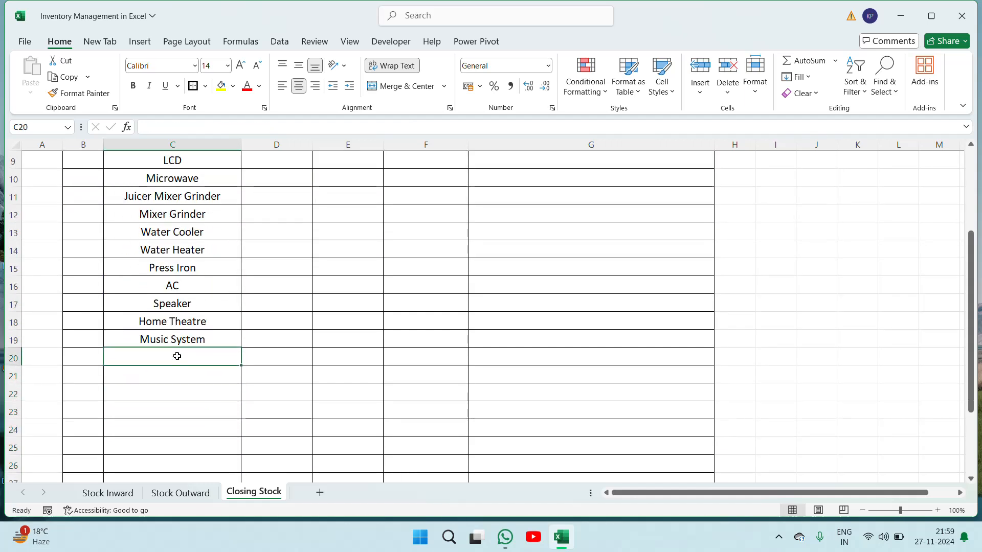
Step: Delete all rows from row 20 downward to remove the unused table rows below the product list
click(17, 357)
key(ctrl+shift+Down)
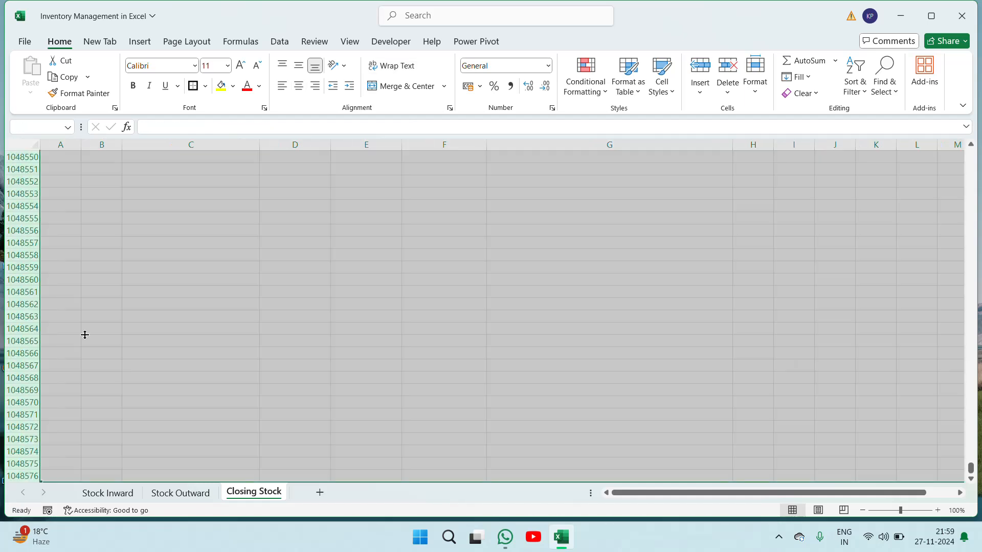
right_click(324, 323)
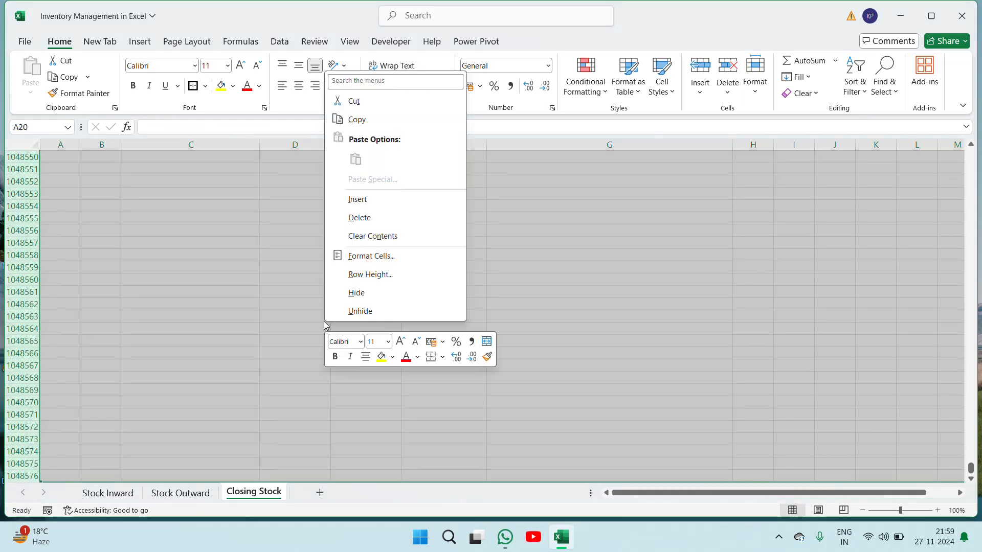
click(385, 221)
click(225, 282)
key(ctrl+Up)
key(Down)
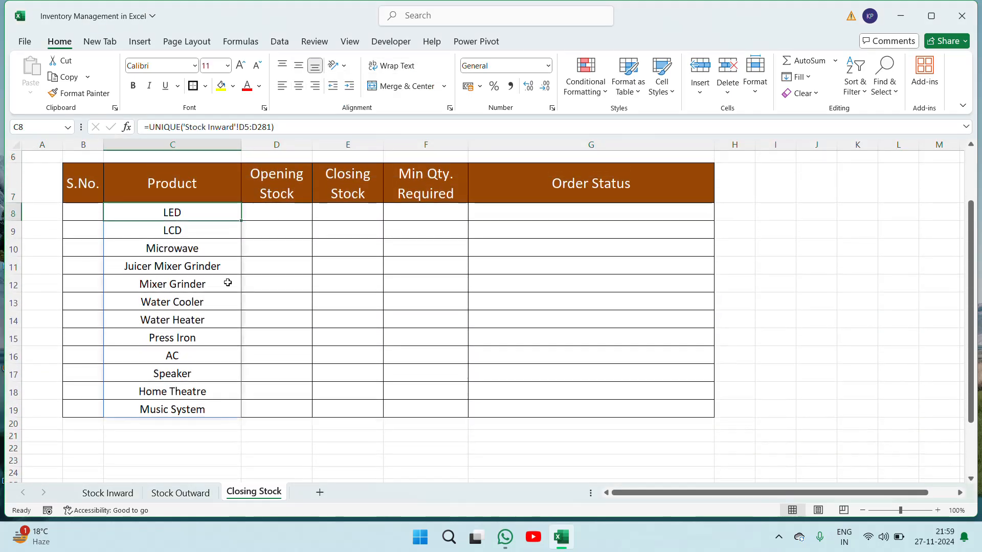
Step: Review the Closing Stock sheet from its title area back down to the first Product cell, C8
key(Up)
key(Up)
key(Up)
key(Up)
key(Up)
key(Down)
key(Down)
key(Down)
key(Down)
key(Down)
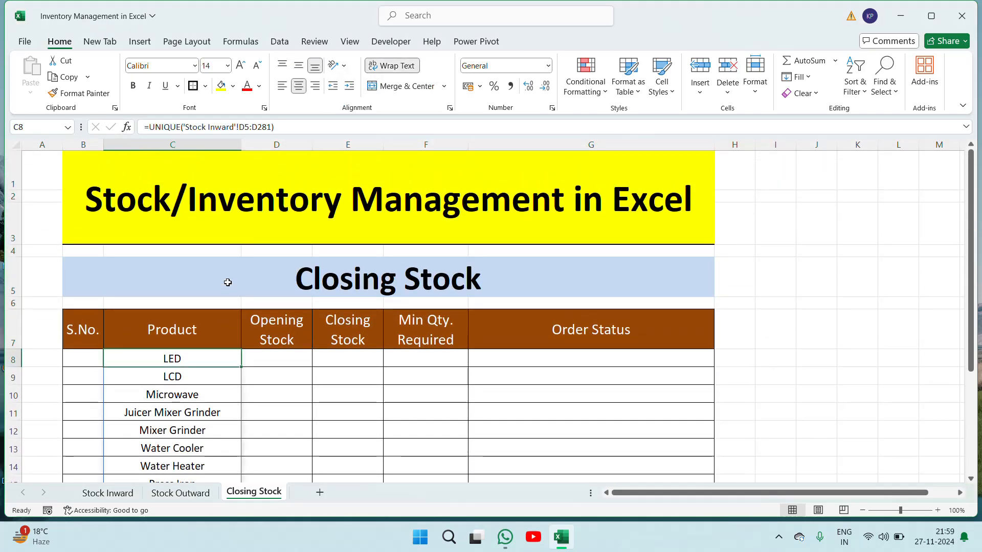
Step: Replace the Product formula results in C8:C19 with static values
scroll(227, 282, down, 2)
key(ctrl+shift+Down)
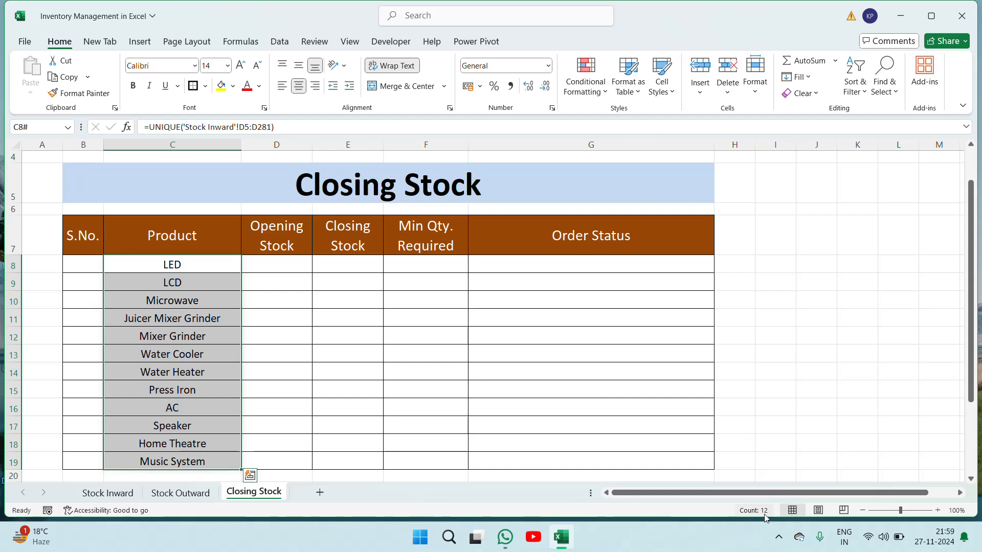
key(ctrl+c)
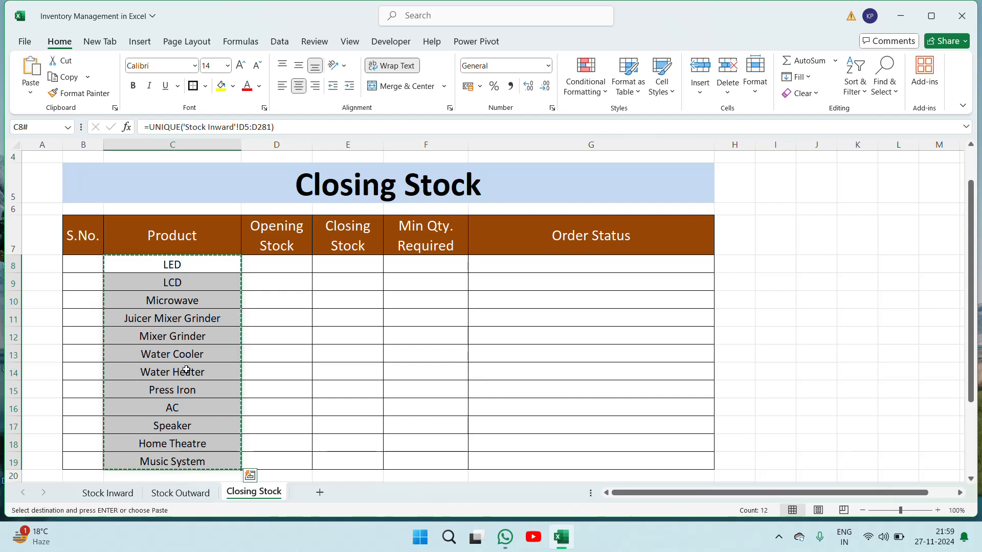
right_click(184, 369)
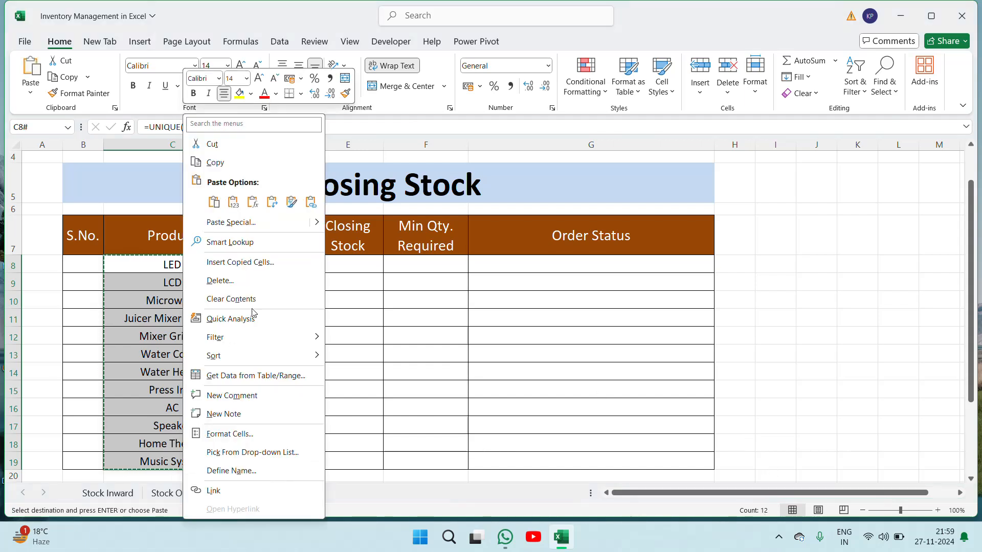
click(233, 204)
key(Escape)
Step: Enter 1 and 2 in B8 and B9, and fill the S.No. series down to 12 in B19
click(164, 285)
key(Up)
key(Left)
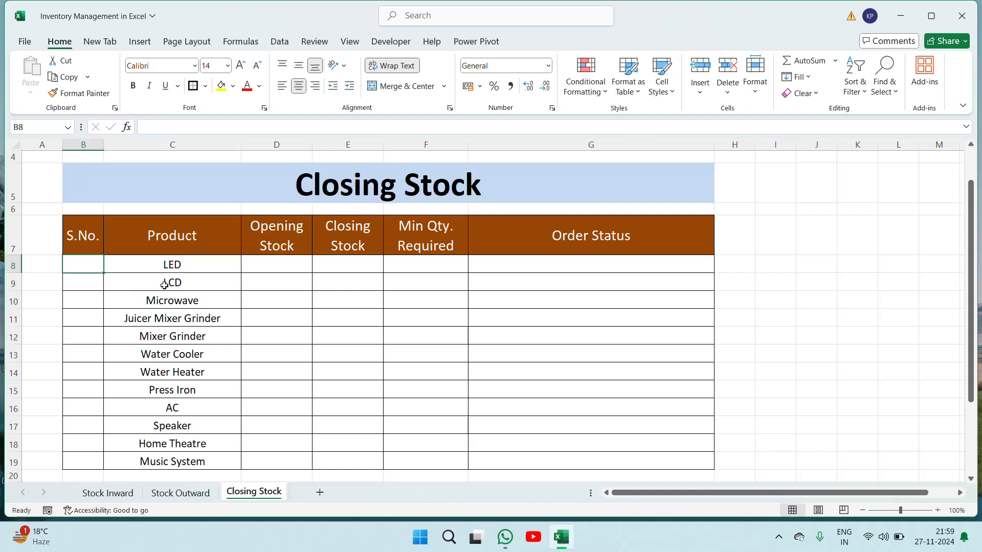
text(1)
key(Return)
text(2)
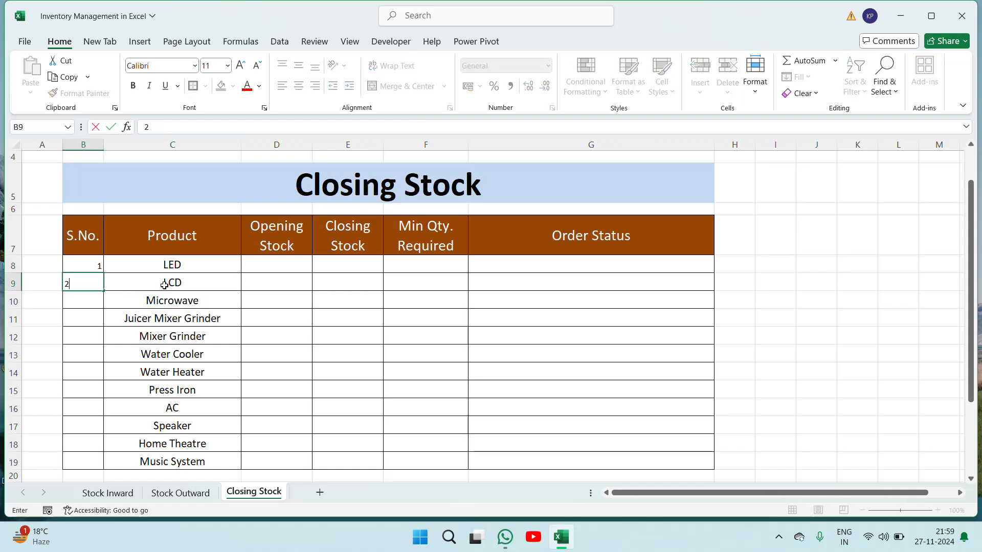
key(Return)
key(Up)
key(Up)
key(shift+Down)
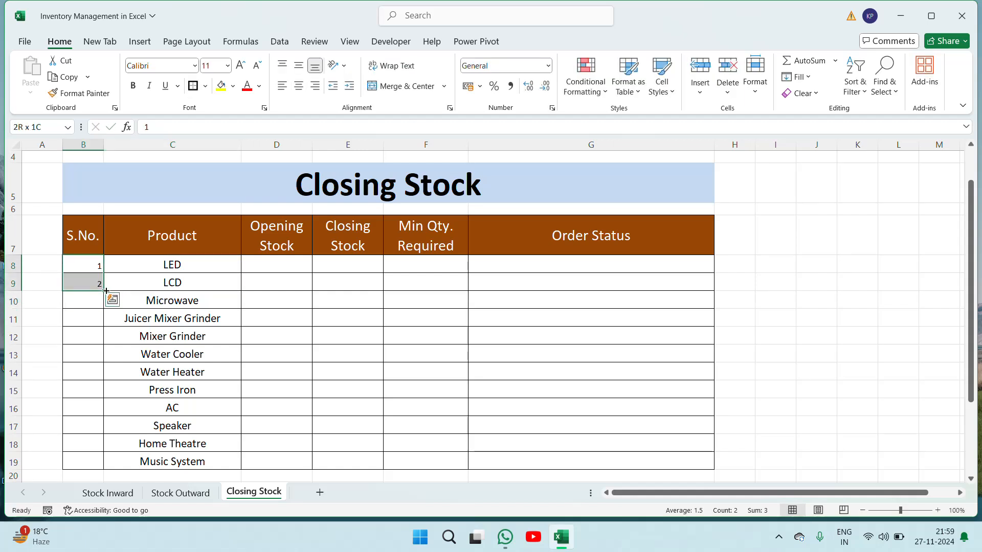
double_click(106, 290)
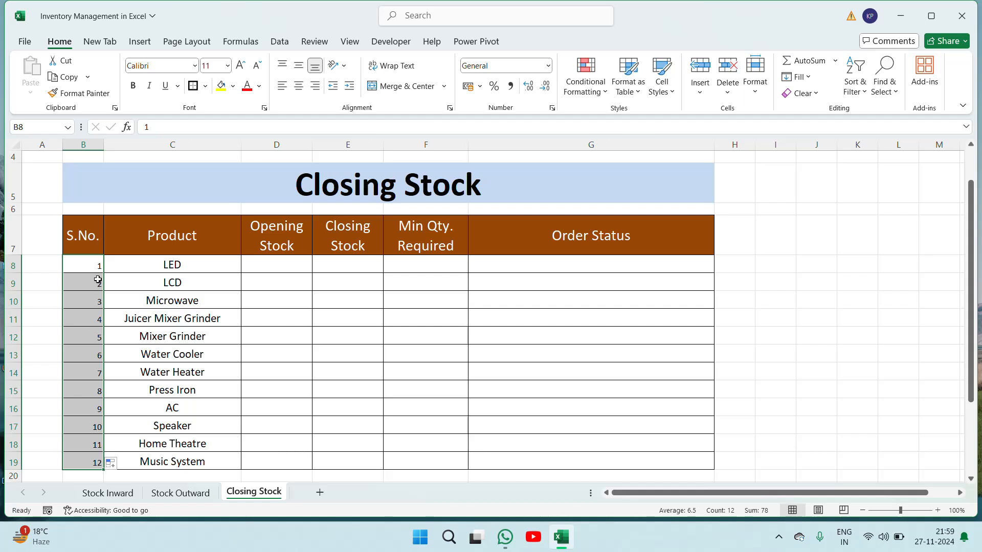
Step: Set the font size of the table body B8:G19 to 16 and centre its contents horizontally
click(95, 269)
key(shift+Down)
key(shift+Down)
key(shift+Down)
key(shift+Down)
key(shift+Down)
key(shift+Down)
key(shift+Down)
key(shift+Down)
key(shift+Down)
key(shift+Down)
key(shift+Down)
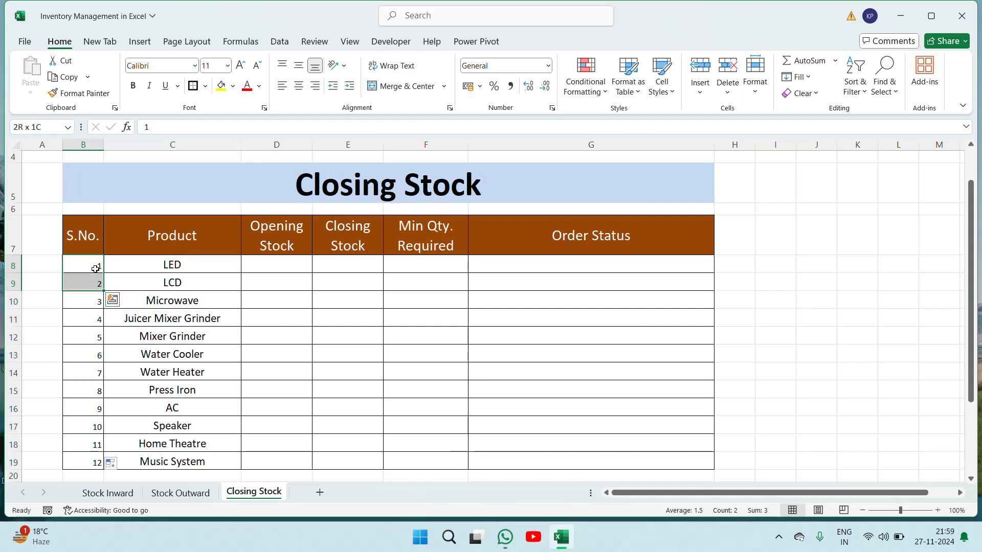
key(shift+Right)
key(shift+Right)
key(shift+Right)
key(shift+Right)
key(shift+Right)
key(shift+Right)
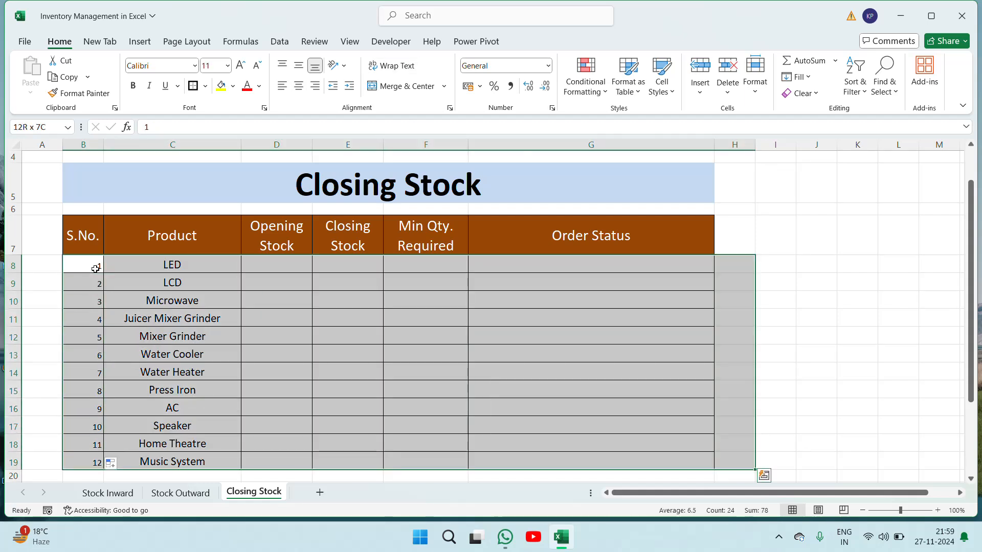
key(shift+Left)
click(218, 67)
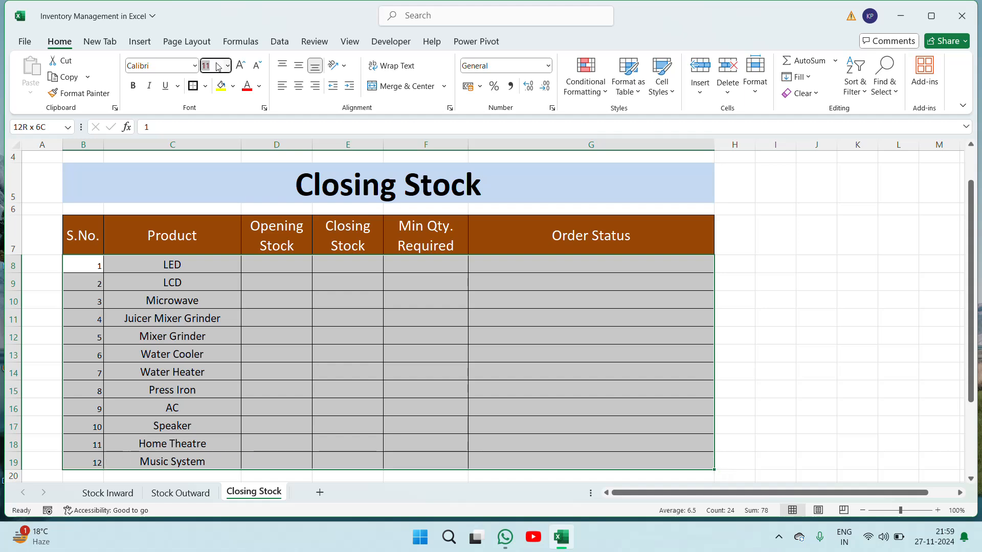
key(Return)
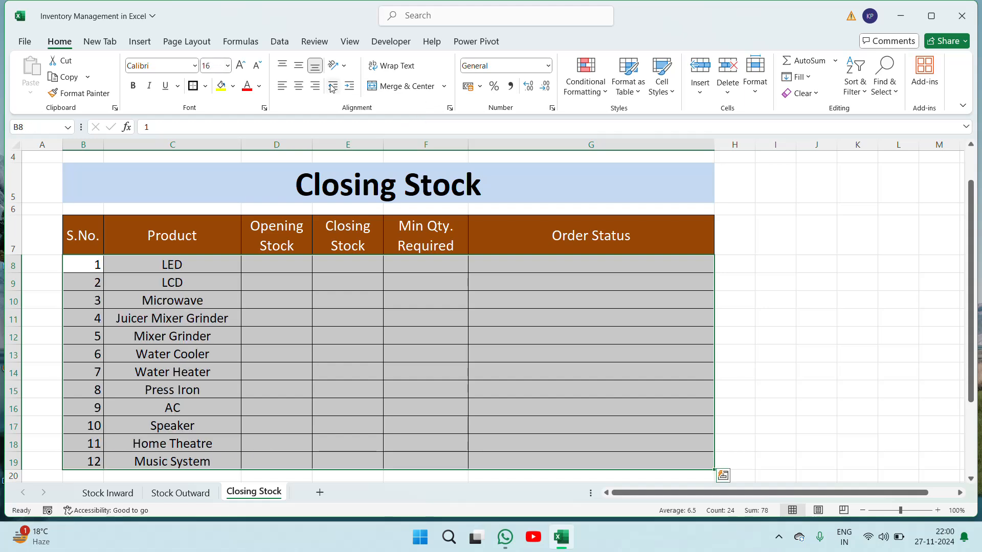
click(299, 85)
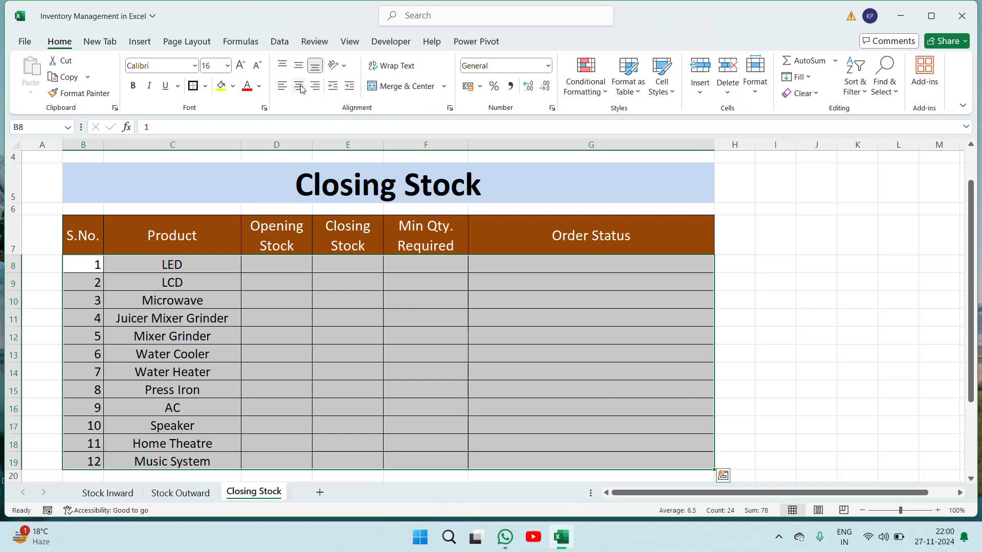
Step: Enter =RANDBETWEEN(20,40) in D8 as the Opening Stock for LED
click(183, 259)
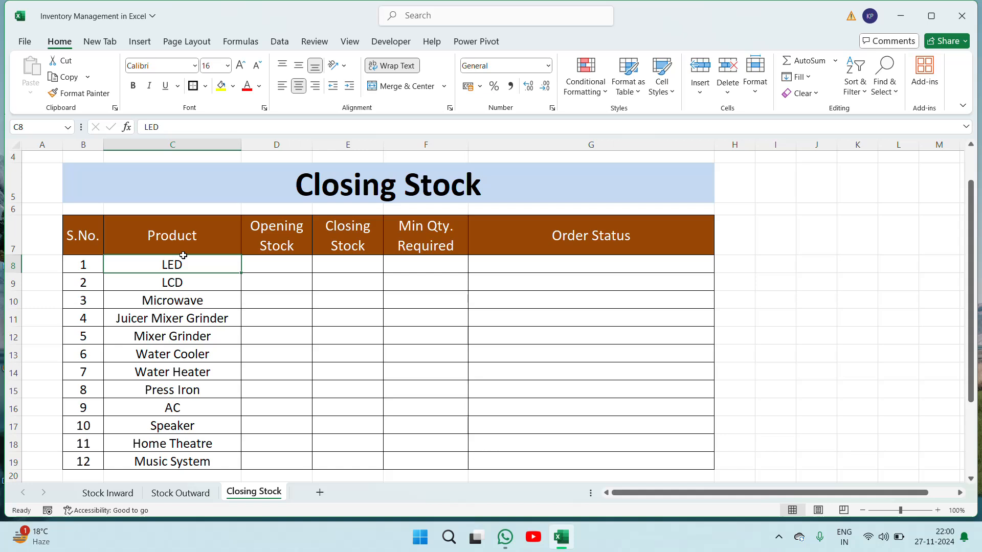
key(Right)
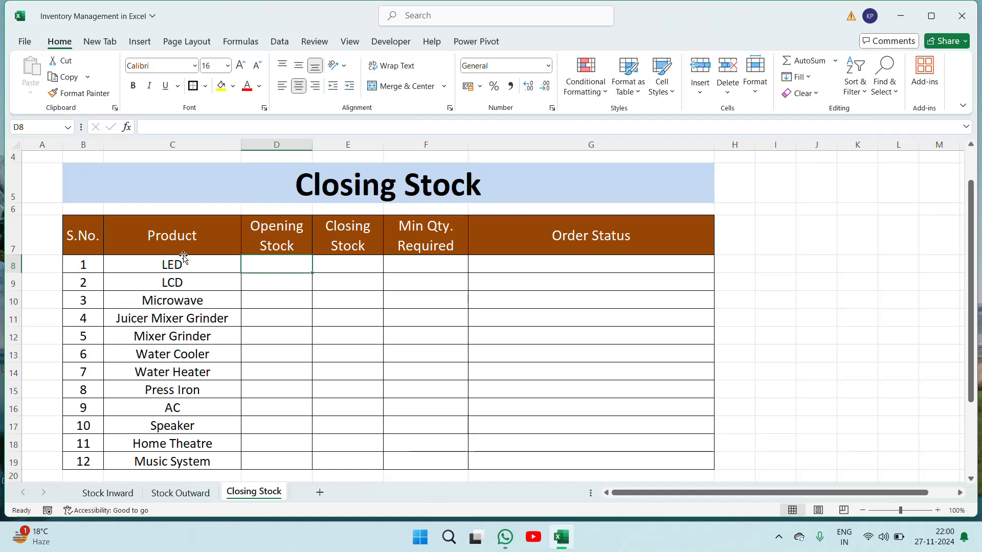
text(=ra)
text(nd)
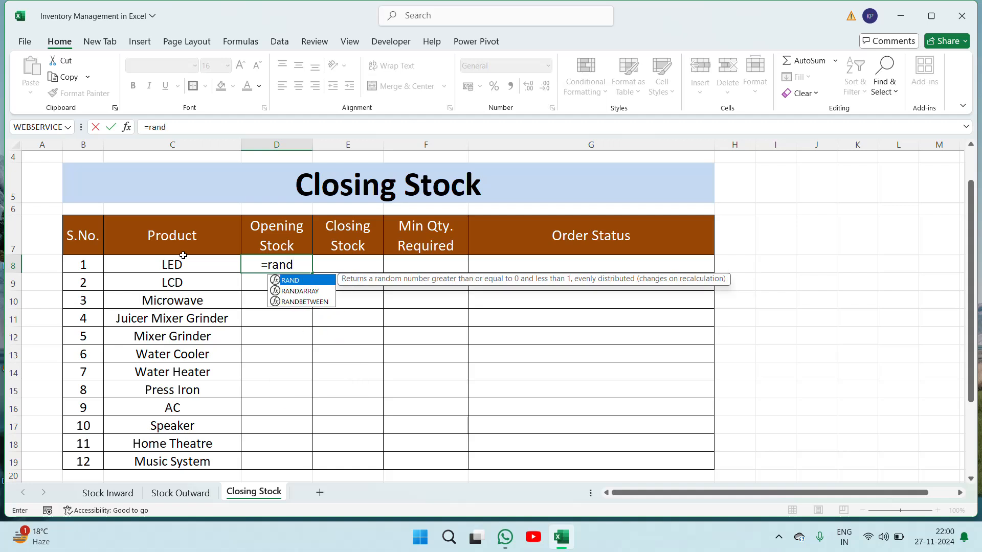
key(Down)
key(Down)
key(Tab)
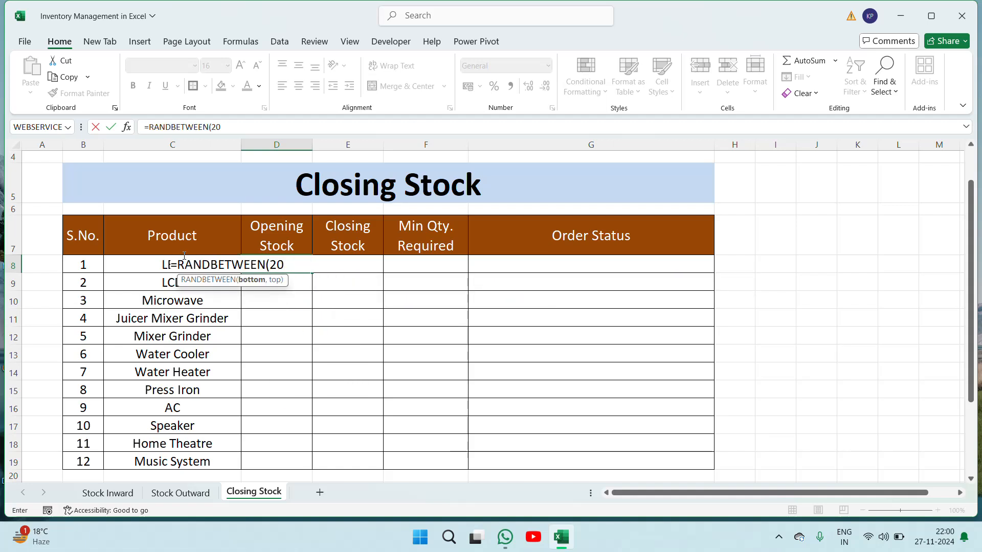
text(20,40))
key(Return)
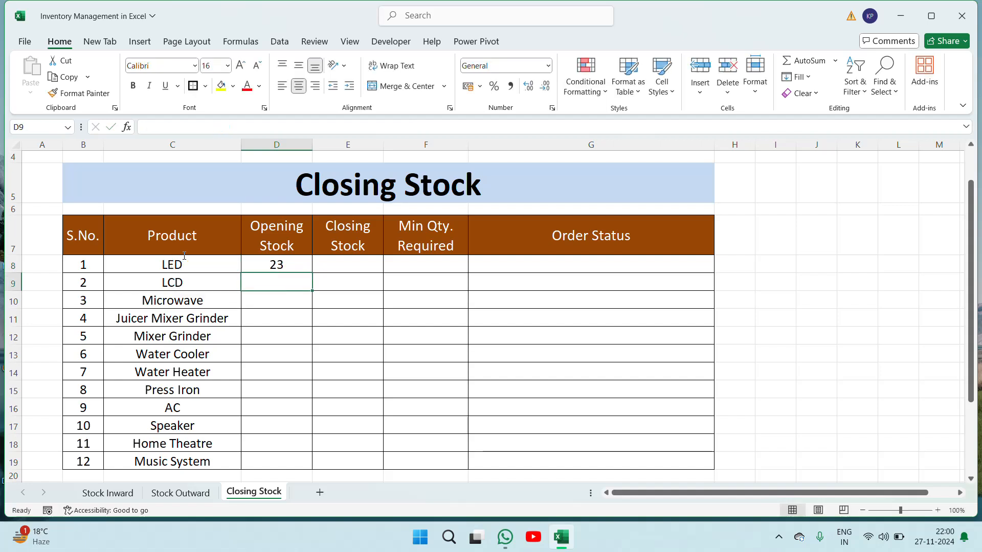
Step: Copy the Opening Stock formula from D8 to all product rows through D19
key(Up)
key(ctrl+c)
key(Left)
key(ctrl+Down)
key(Right)
key(ctrl+shift+Up)
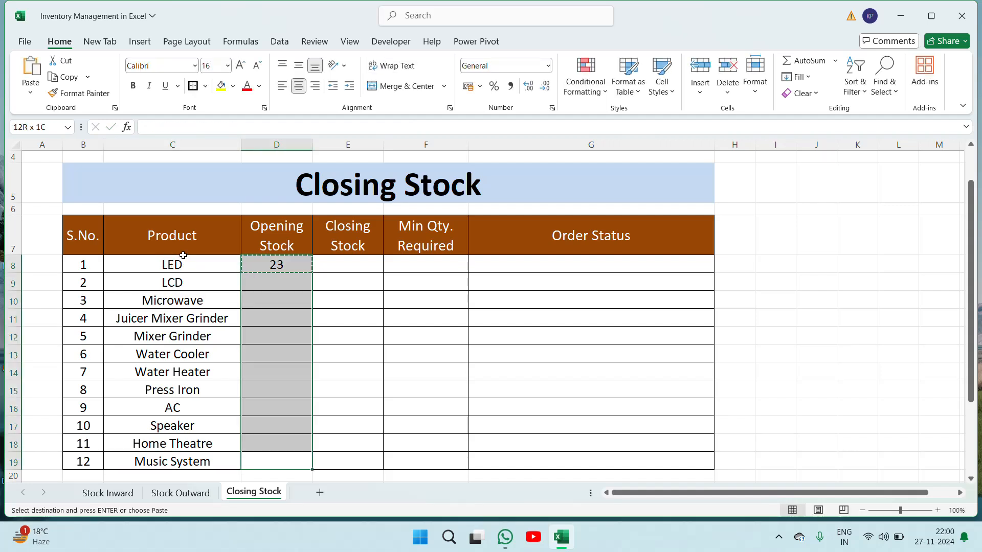
key(ctrl+v)
key(Escape)
Step: Replace the random-number formulas in the Opening Stock column D8:D19 with static values
key(ctrl+c)
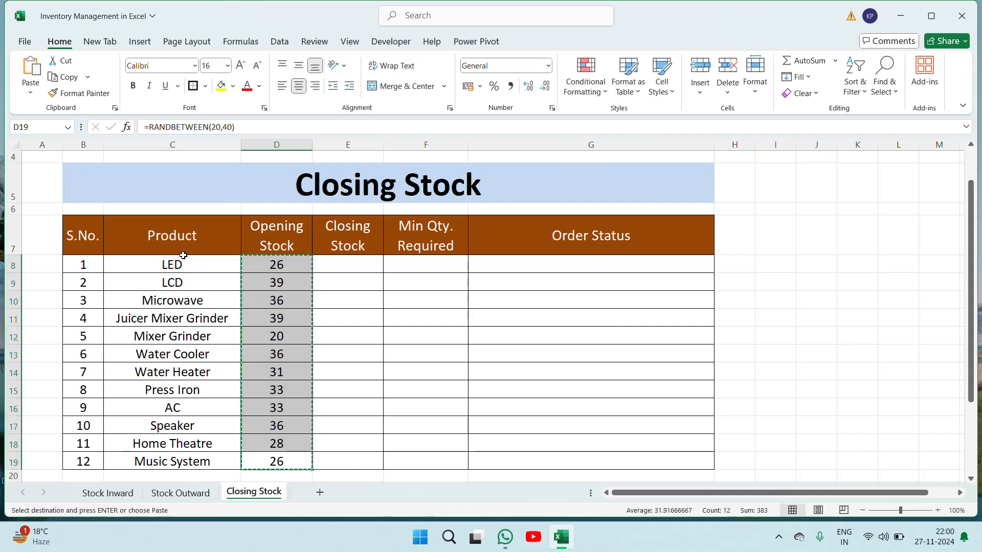
right_click(261, 332)
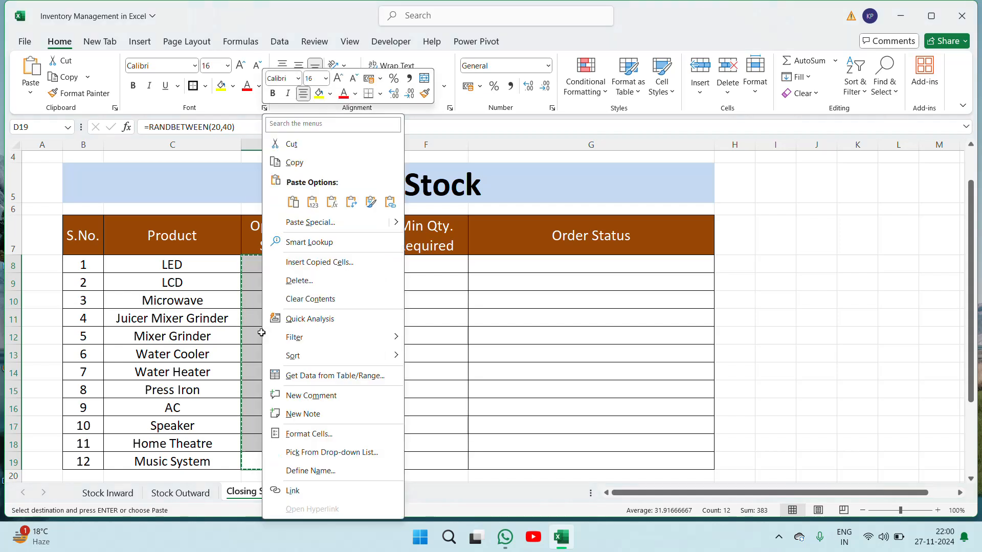
click(312, 202)
key(Escape)
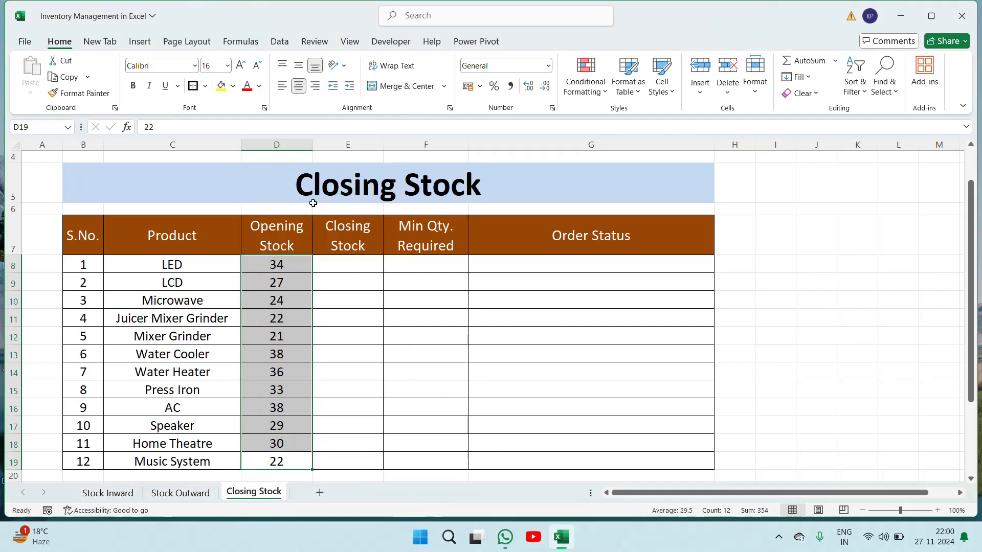
Step: Check the Opening Stock entries against the Stock Inward sheet, and select the LED row's Closing Stock cell, E8
click(270, 273)
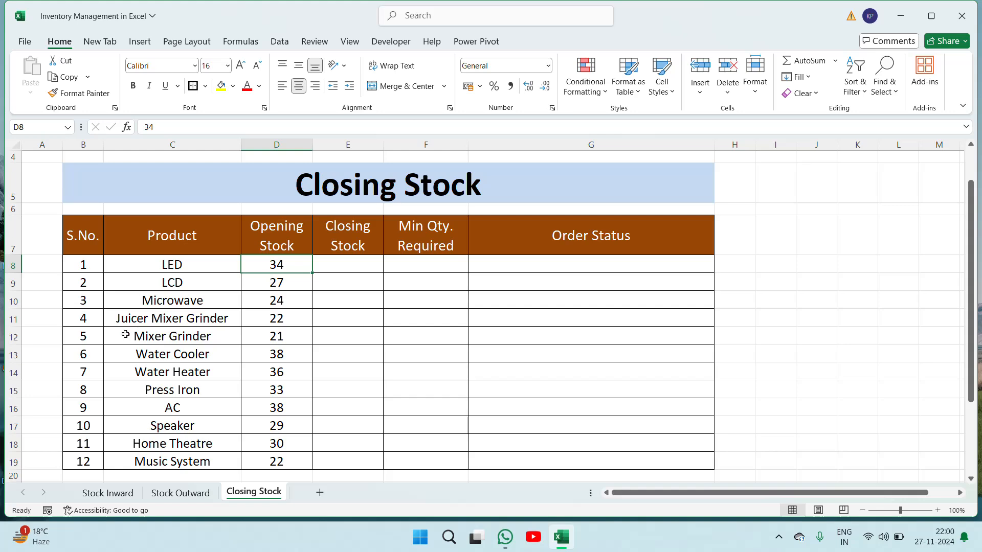
click(109, 494)
click(258, 492)
click(303, 318)
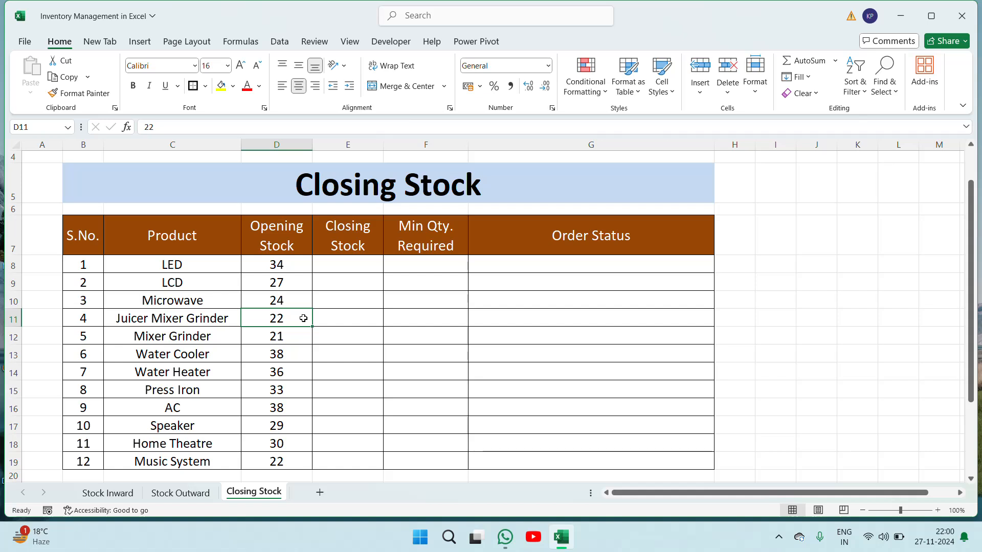
click(352, 263)
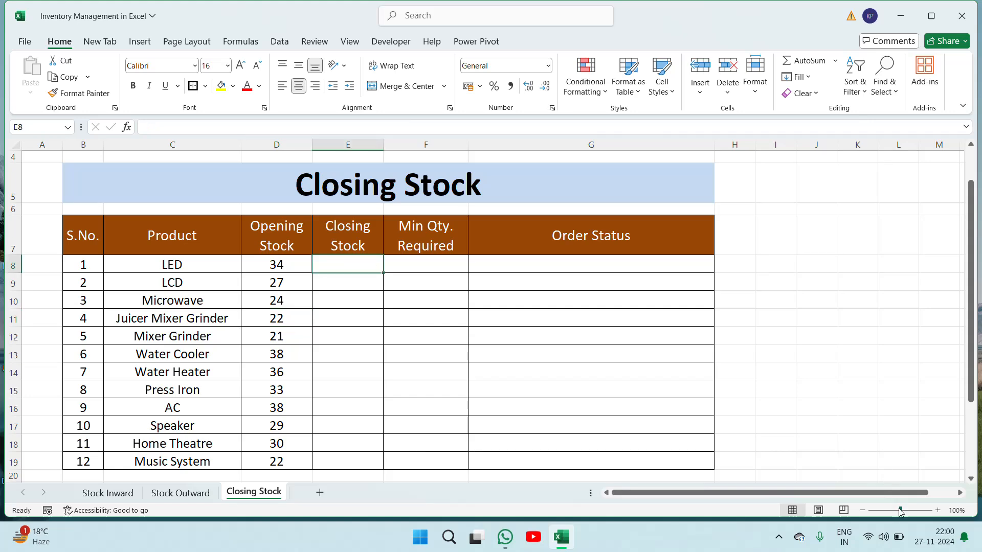
Step: Begin the LED Closing Stock formula in E8 with the Opening Stock cell D8 plus a SUMIF function
drag(900, 511, 902, 512)
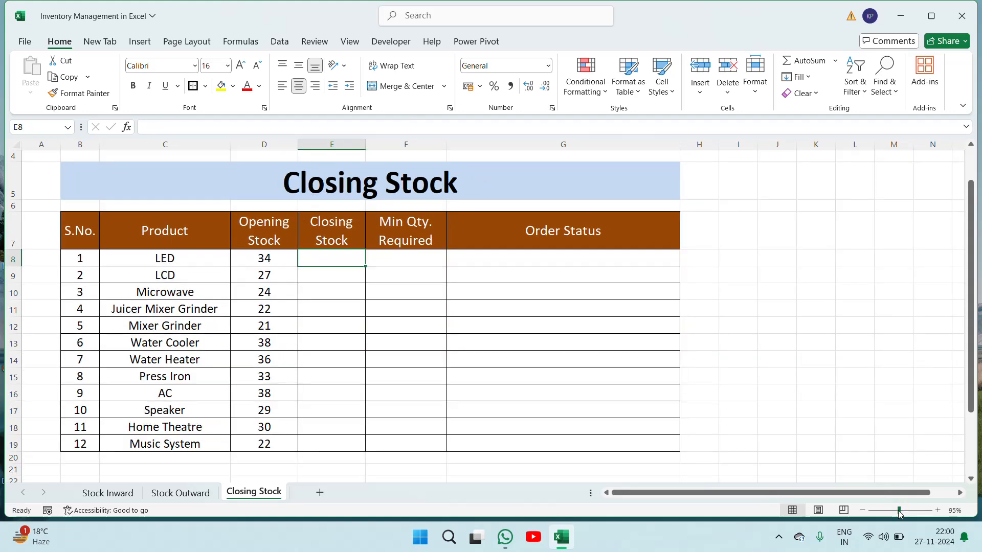
click(905, 513)
drag(905, 511, 904, 511)
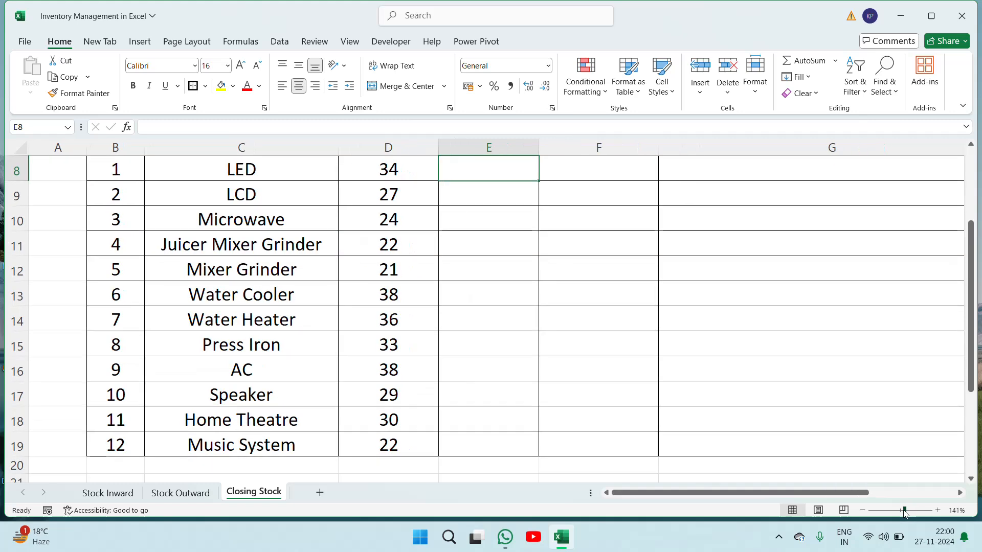
click(534, 262)
key(Up)
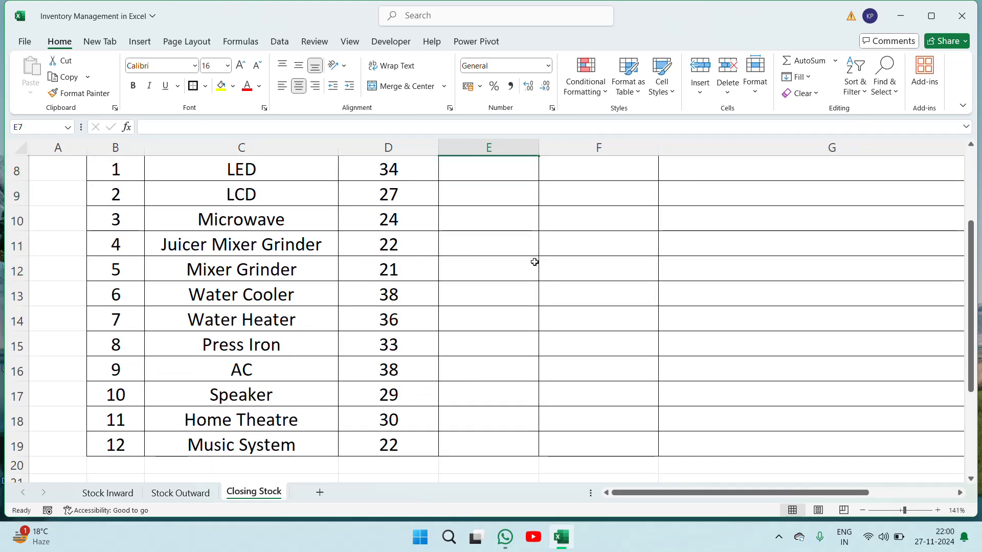
scroll(534, 262, up, 5)
scroll(534, 262, down, 1)
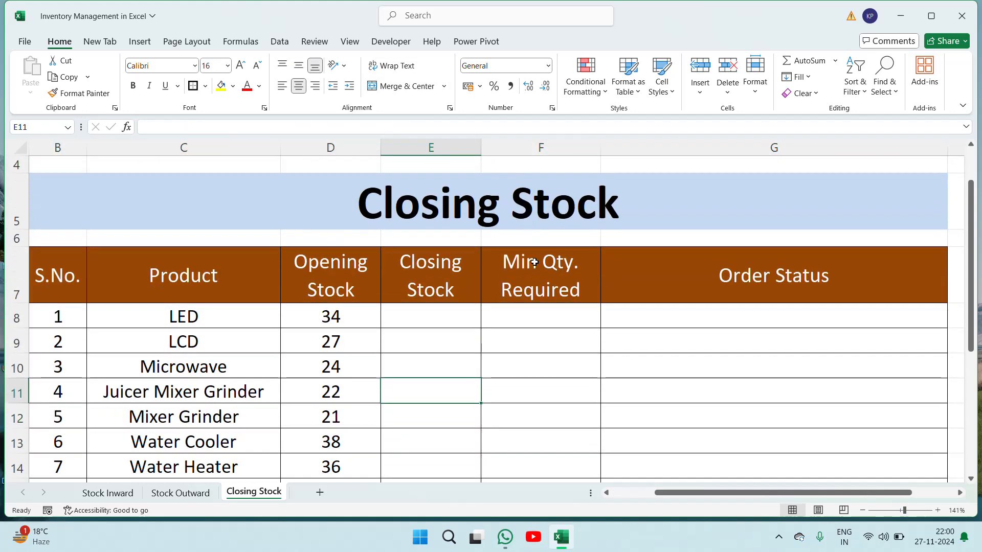
key(Up)
key(Up)
key(Up)
text(=)
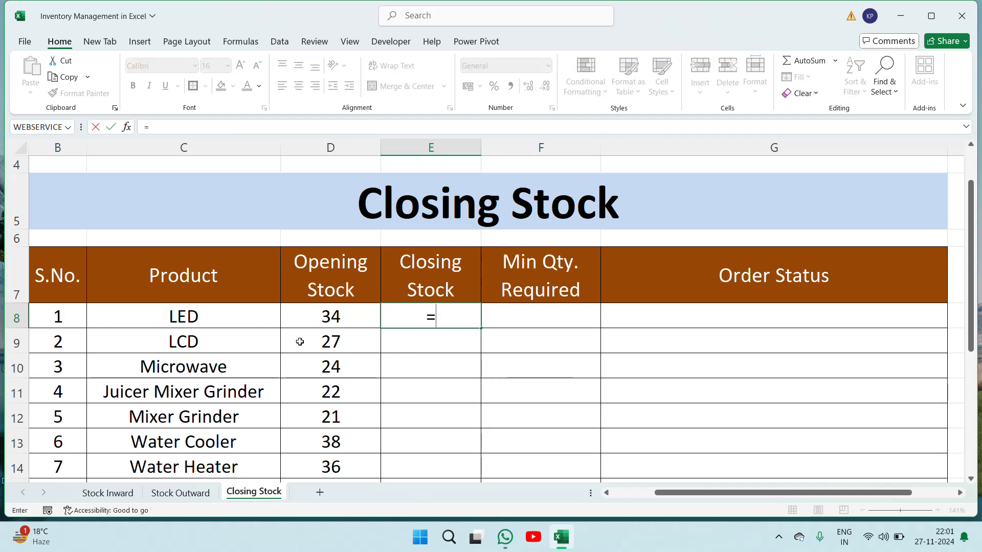
click(344, 319)
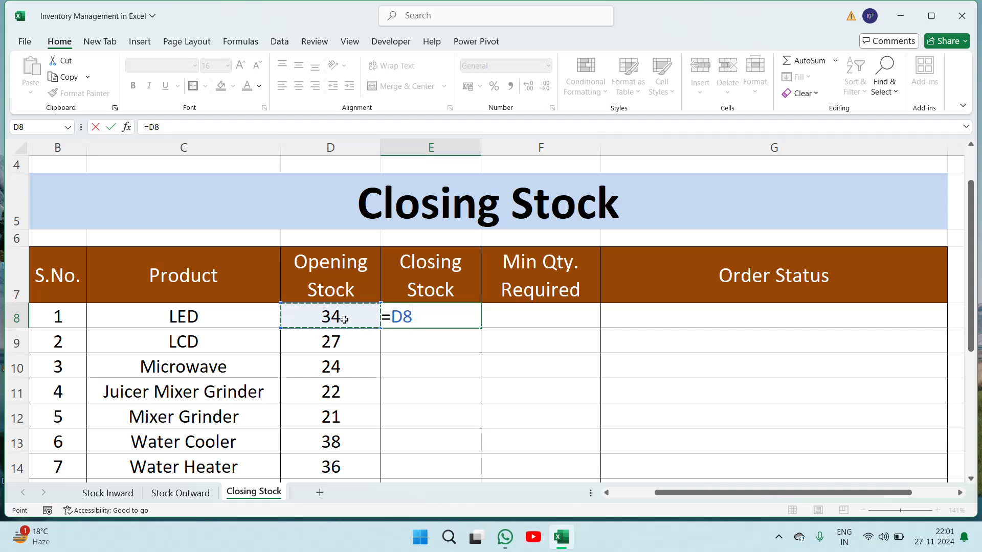
text(+sum)
key(Down)
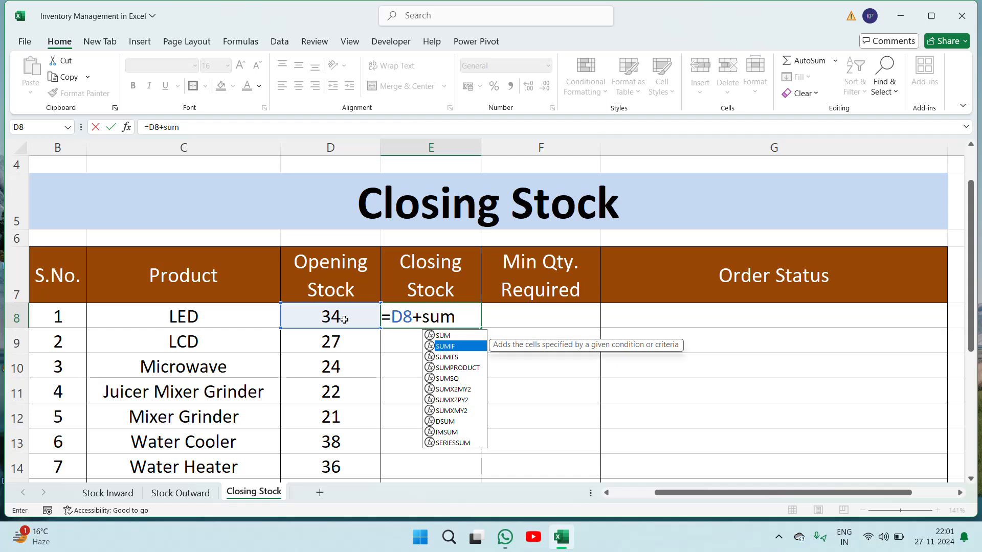
key(Tab)
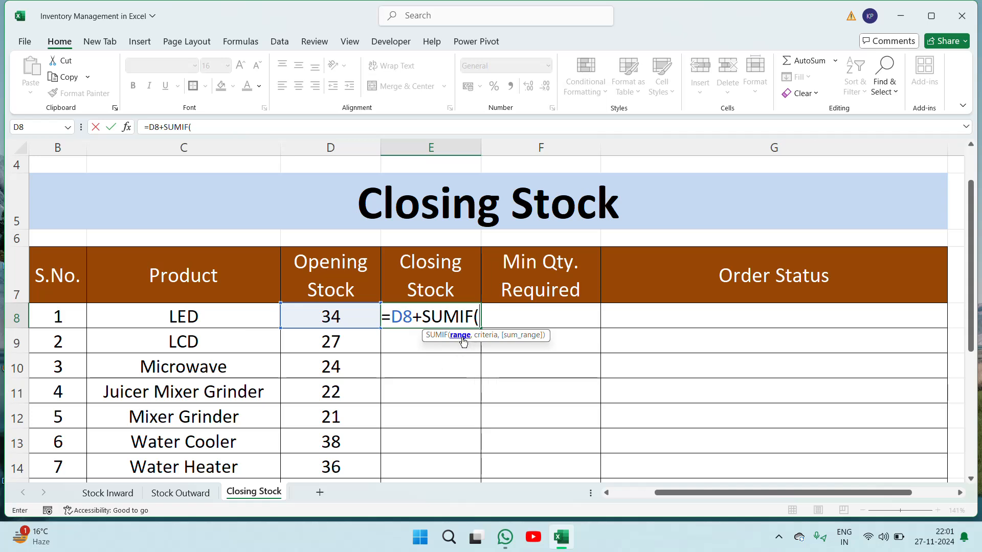
Step: Set the SUMIF range to the Product entries D5:D281 on the Stock Inward sheet
click(115, 495)
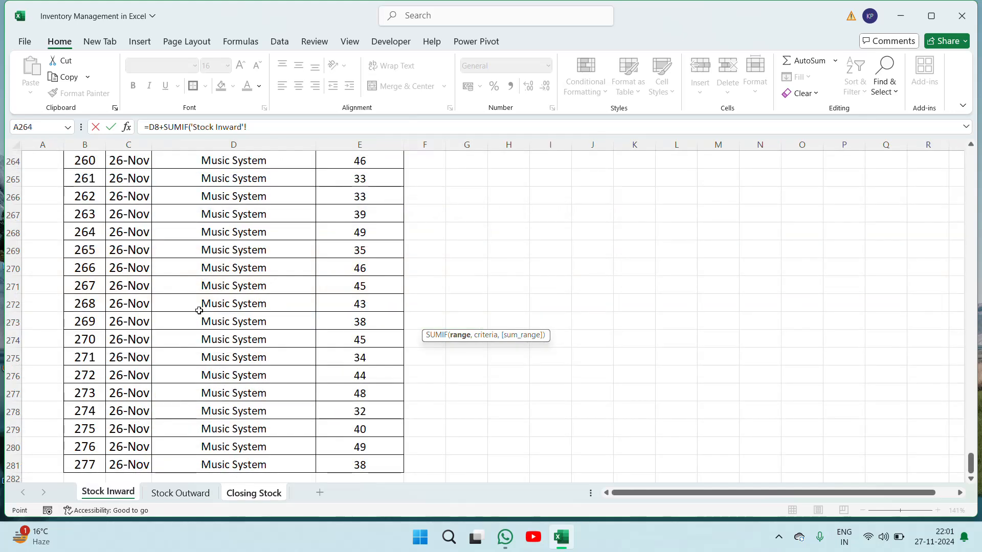
click(199, 310)
key(ctrl+Up)
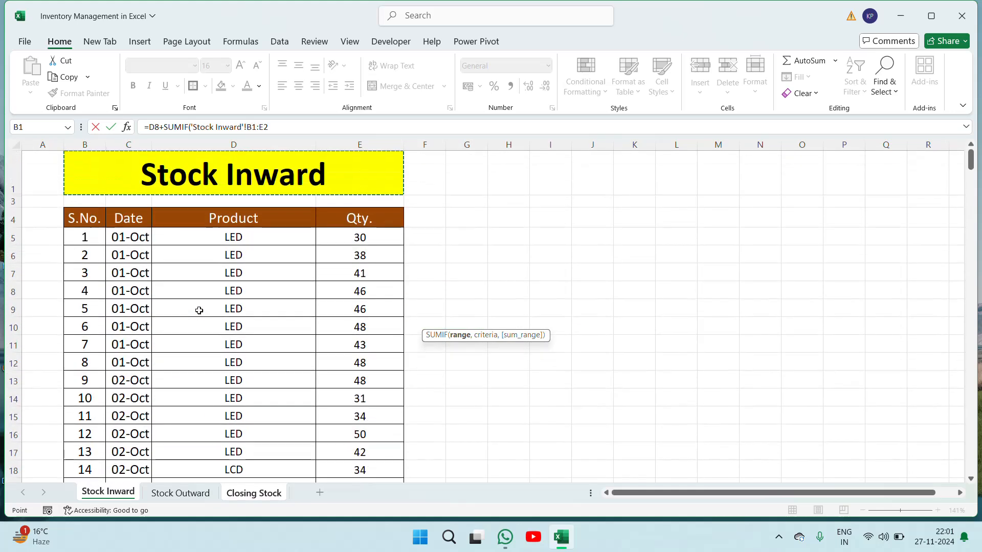
key(Left)
key(Left)
key(Down)
key(ctrl+shift+Down)
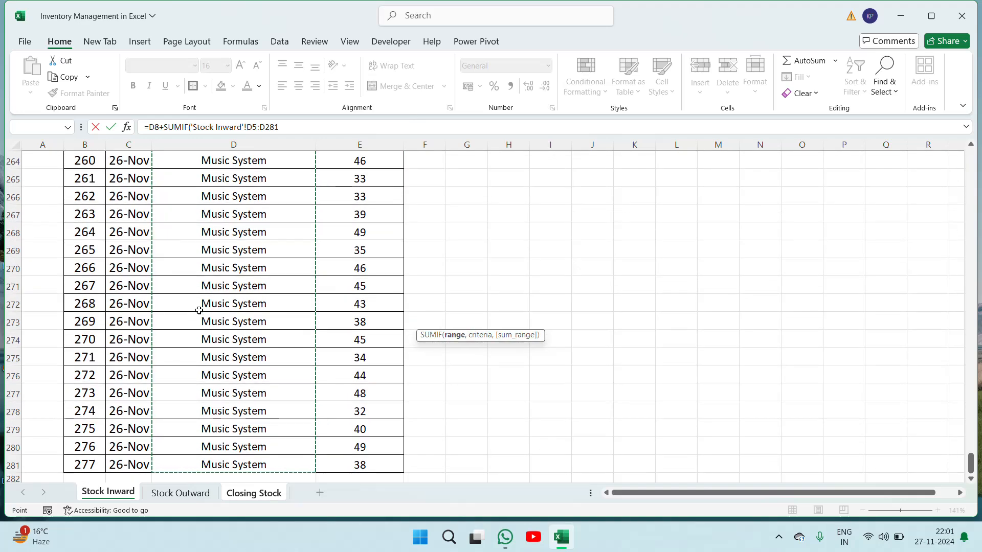
text(,)
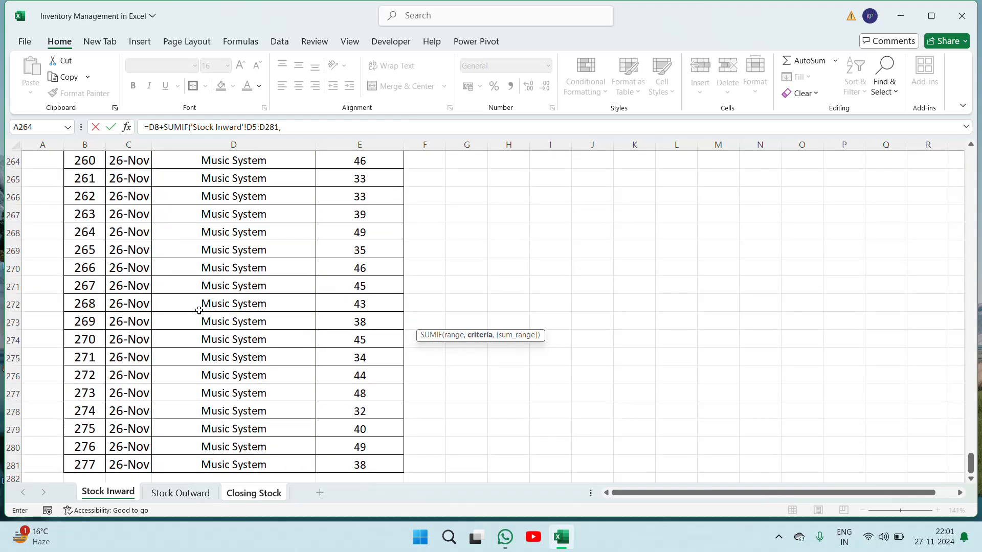
Step: Set the Stock Inward SUMIF criteria to the LED product cell C8 on the Closing Stock sheet
click(236, 493)
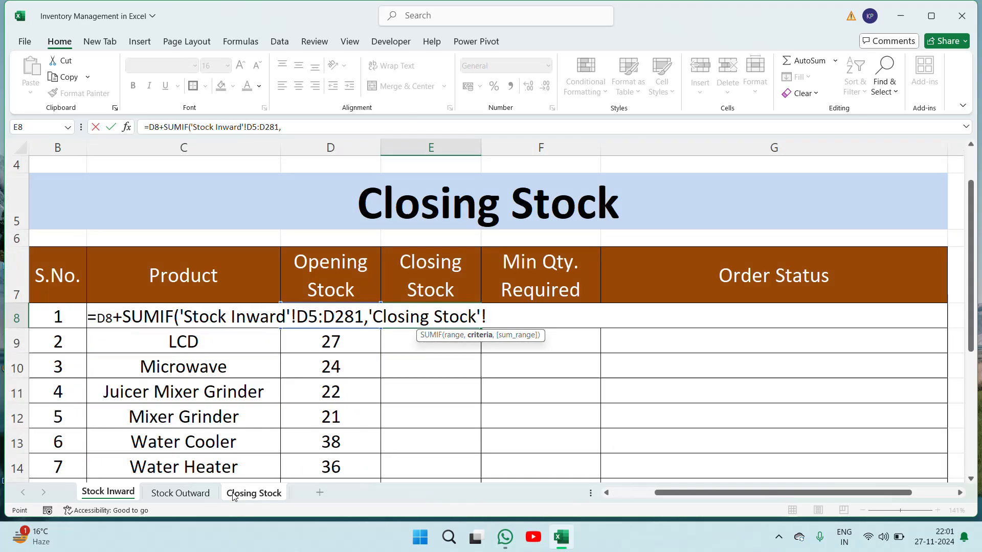
click(53, 318)
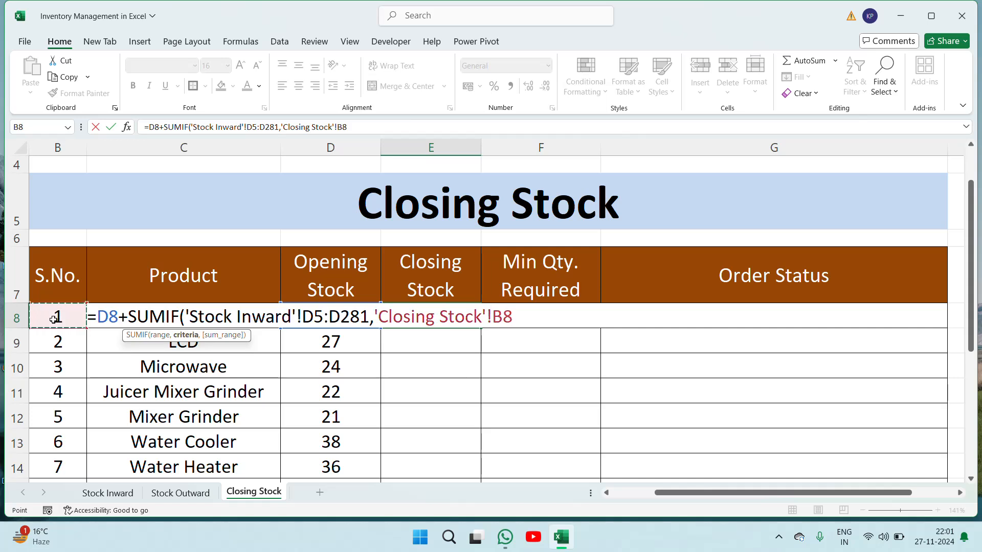
key(Right)
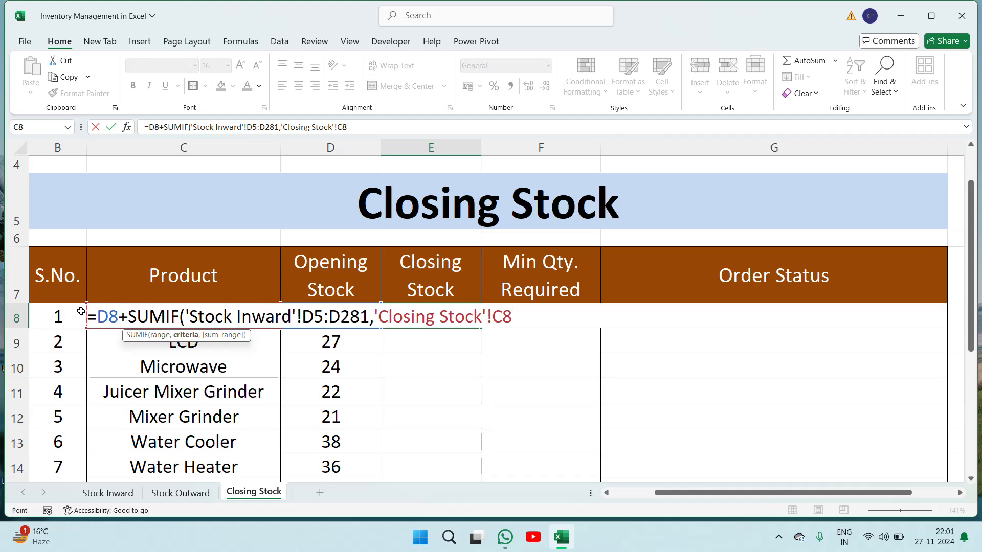
text(,)
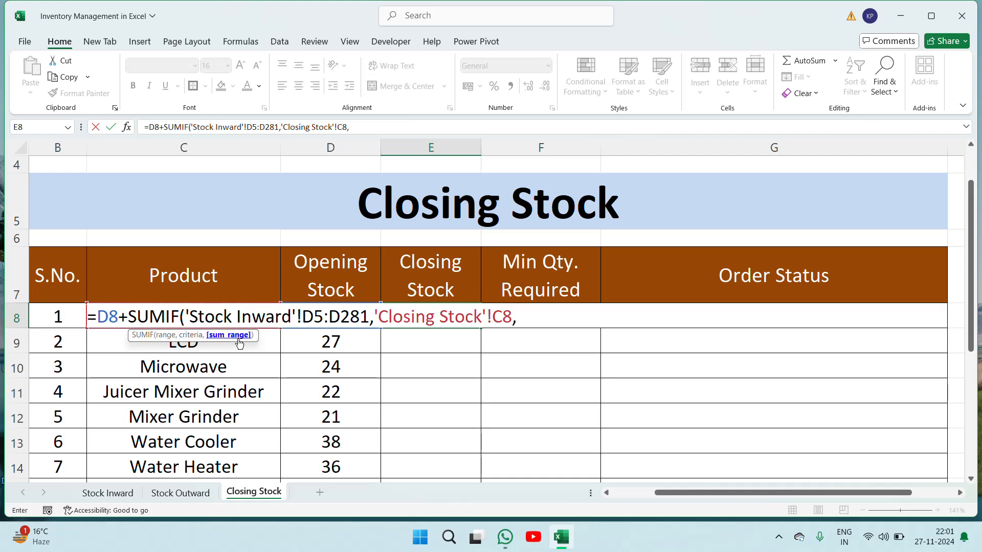
Step: Set the sum range to the quantities E5:E281 on the Stock Inward sheet and complete the formula, accepting the closing-parenthesis correction
click(124, 498)
click(374, 262)
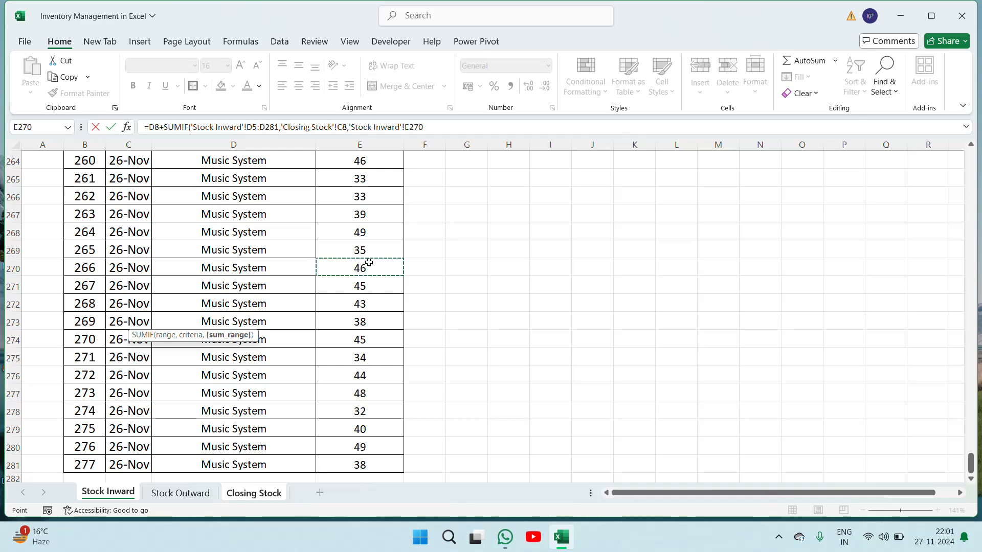
key(ctrl+Up)
key(Down)
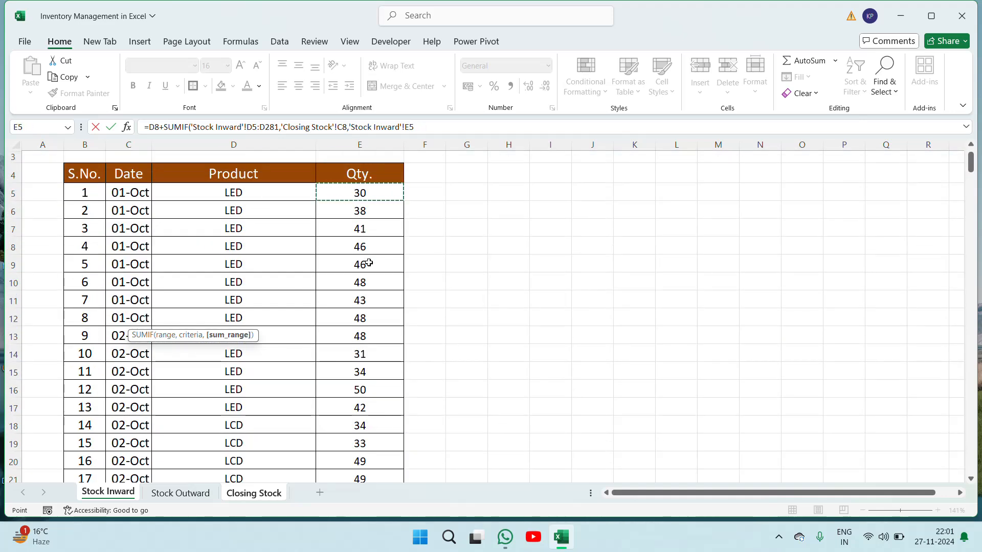
key(ctrl+shift+Down)
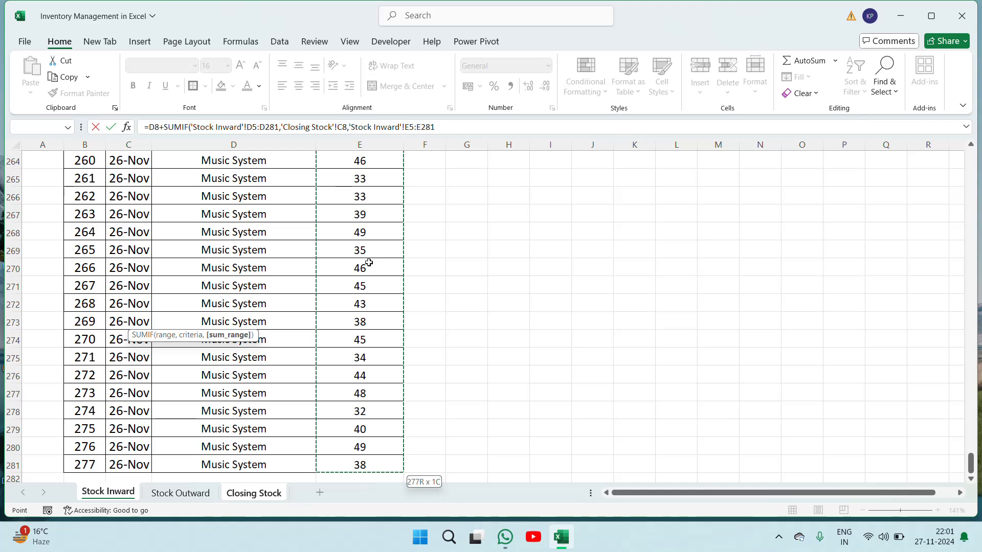
key(Return)
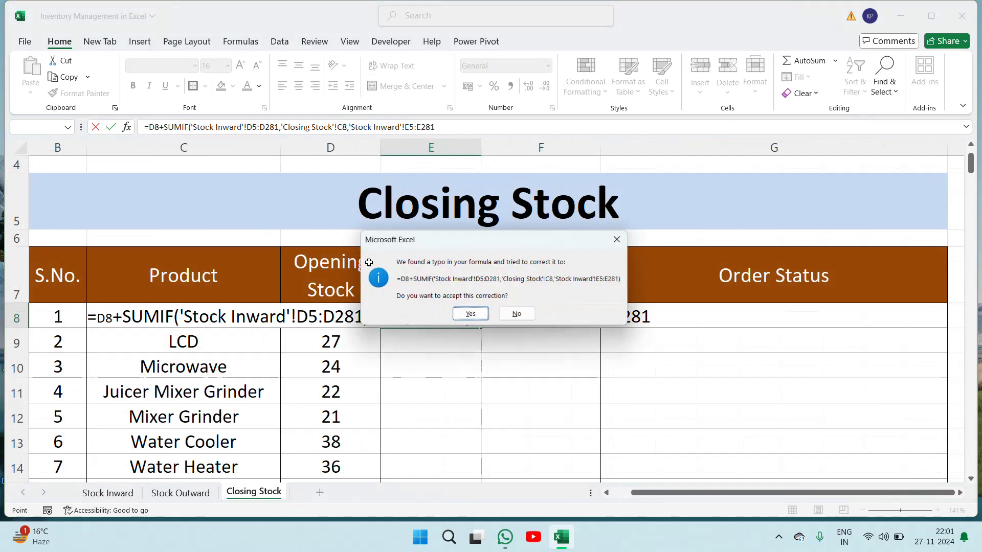
key(Return)
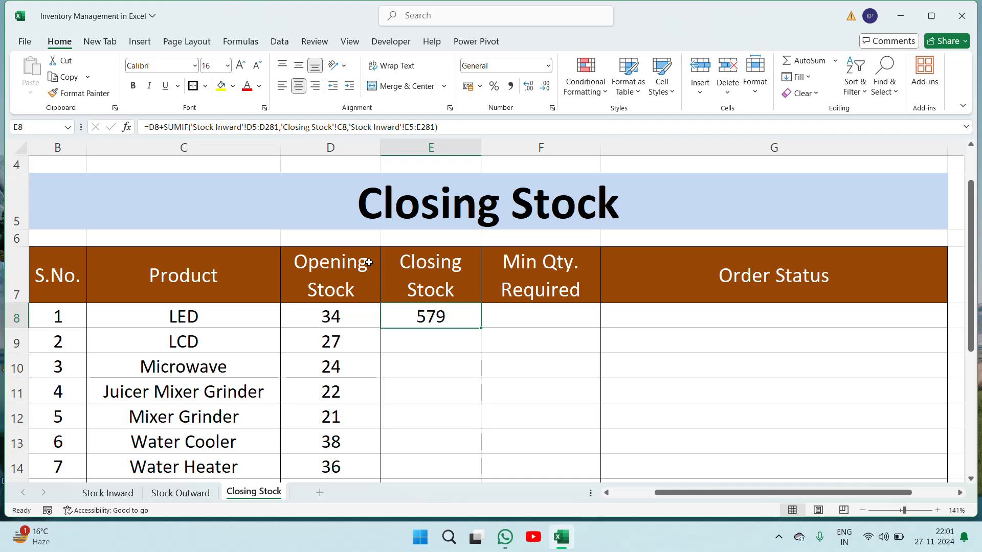
Step: Review the inward and outward sheets, and extend the E8 formula with a second SUMIF function that is subtracted
click(105, 492)
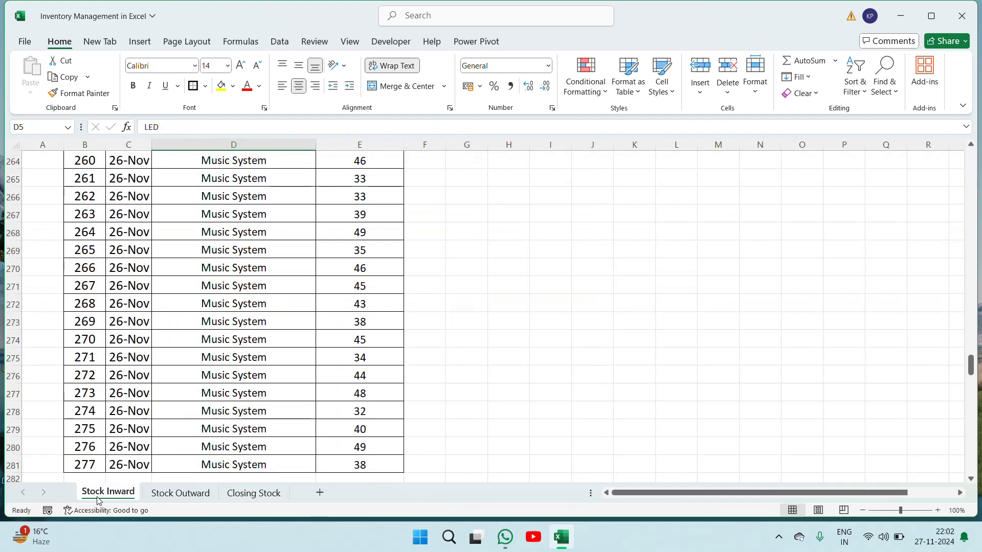
click(198, 497)
click(246, 494)
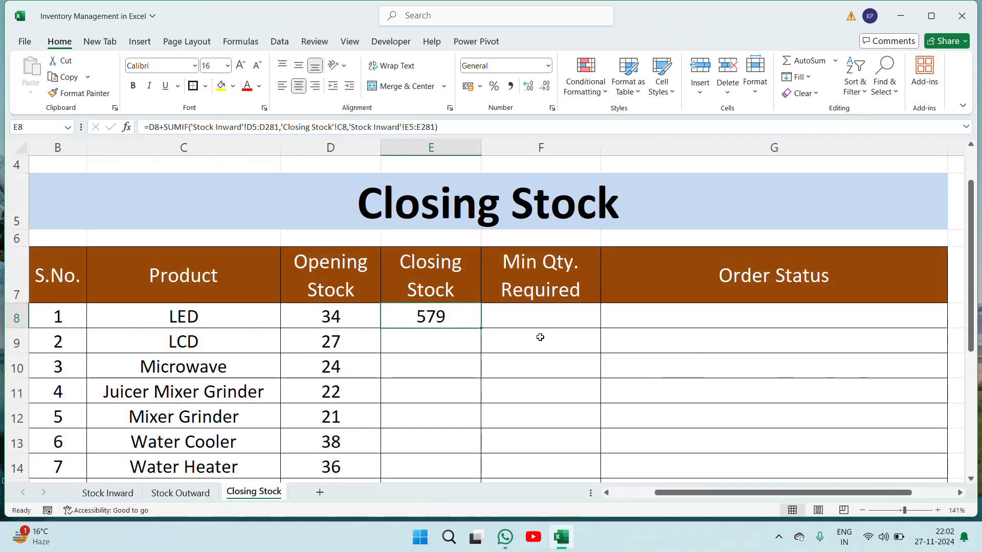
click(179, 494)
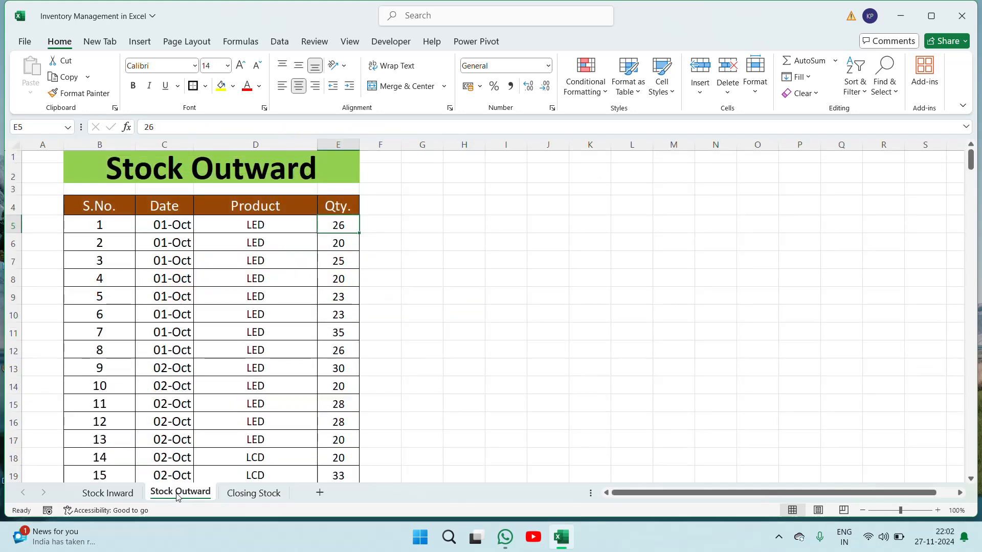
click(253, 494)
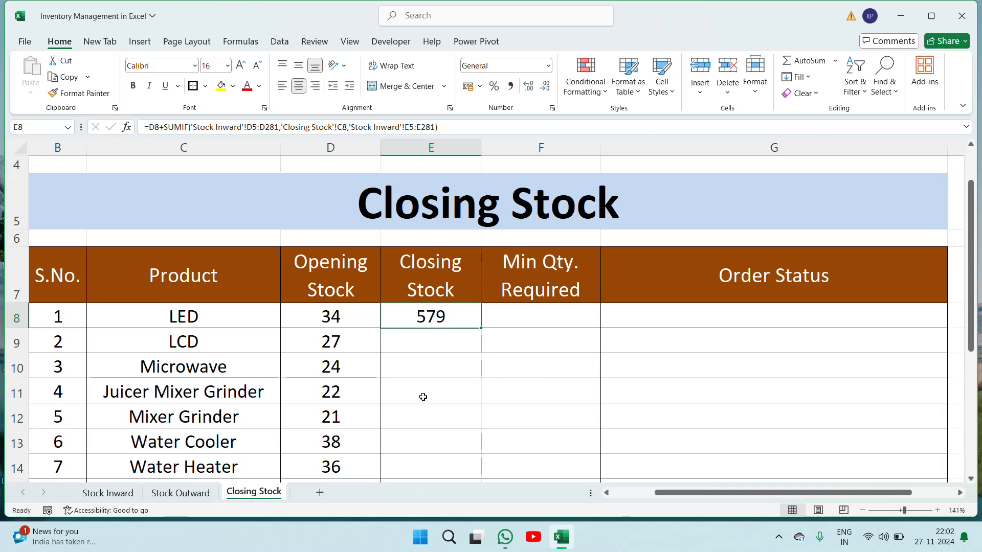
key(F2)
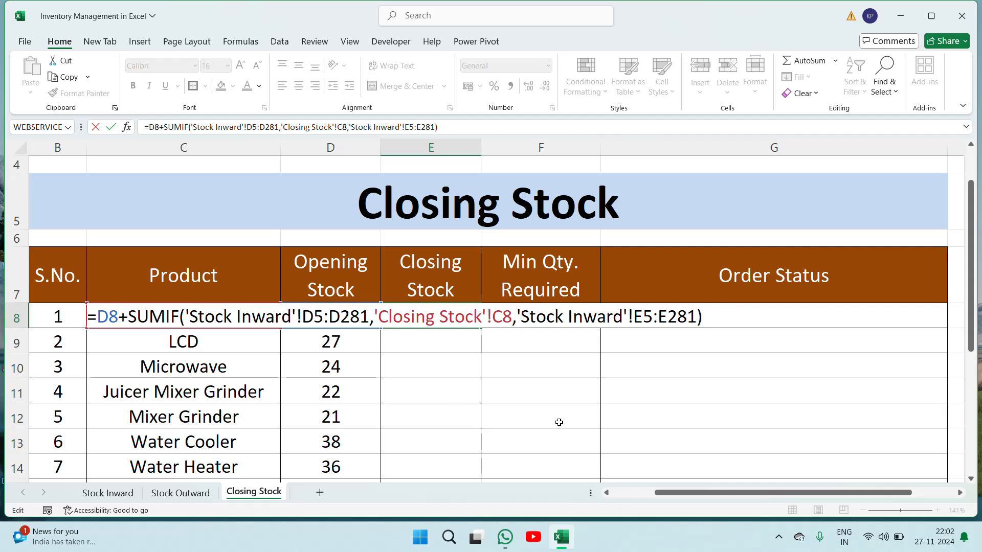
text(-sum)
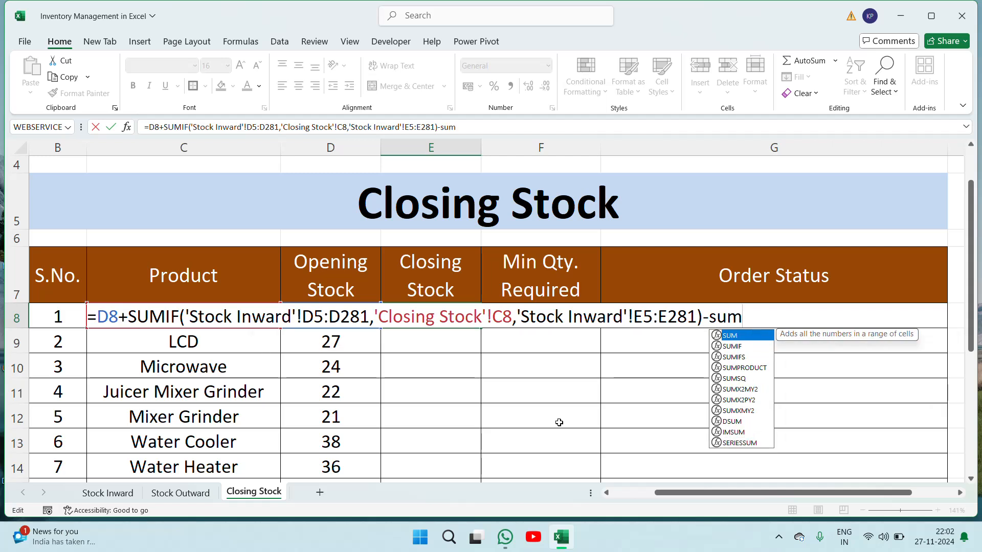
key(Down)
key(Tab)
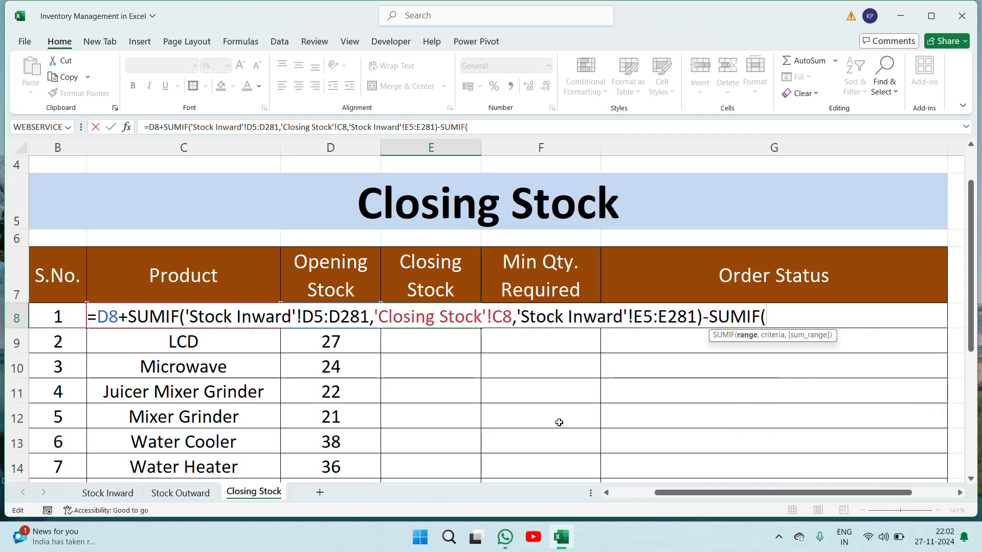
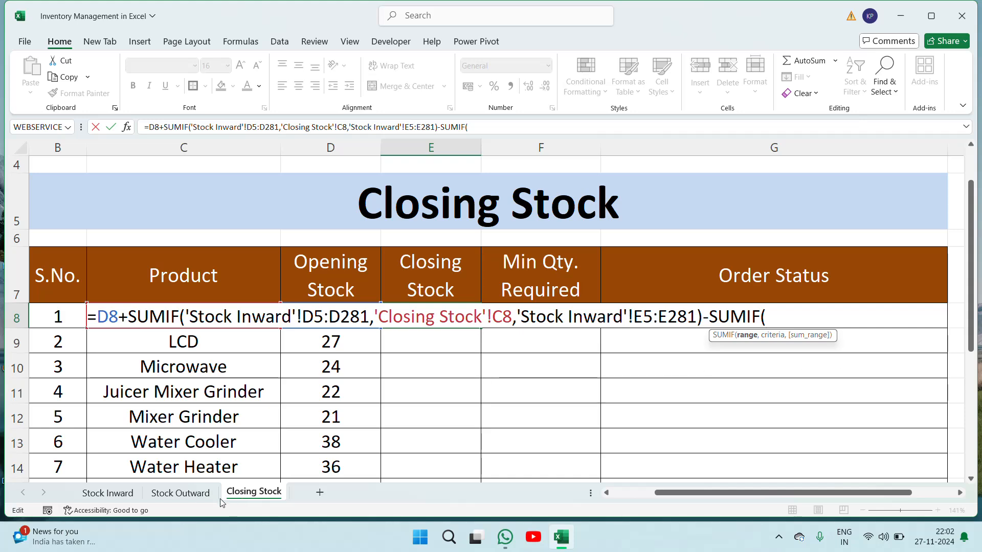
Step: Set the second SUMIF's range to the Product entries D5:D281 on the Stock Outward sheet
click(196, 498)
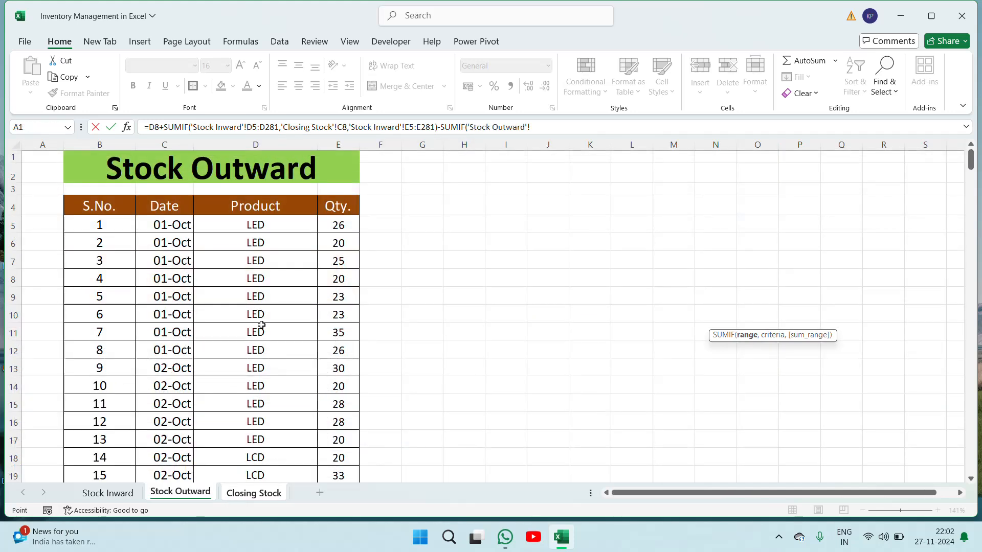
click(174, 301)
key(Up)
key(Up)
key(Up)
key(Up)
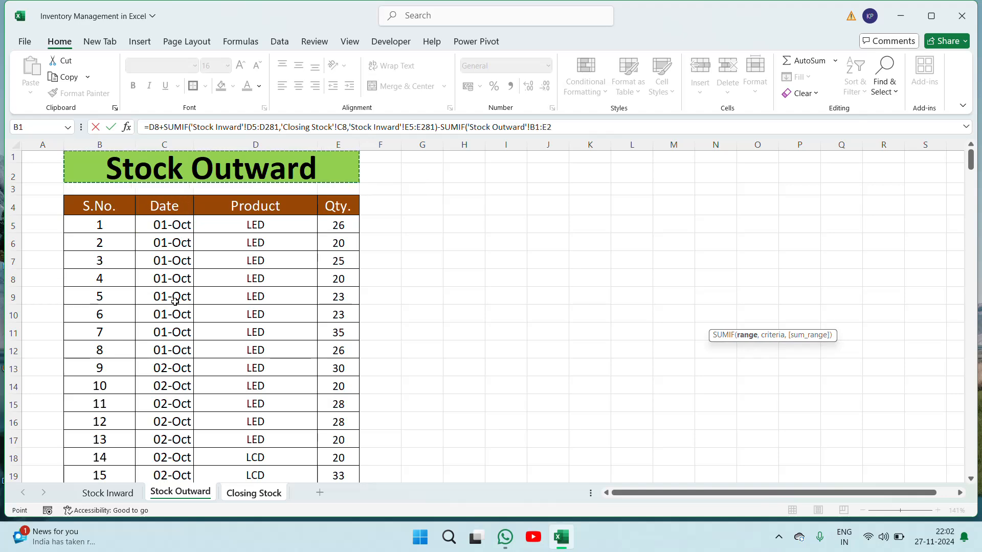
key(Right)
key(ctrl+shift+Down)
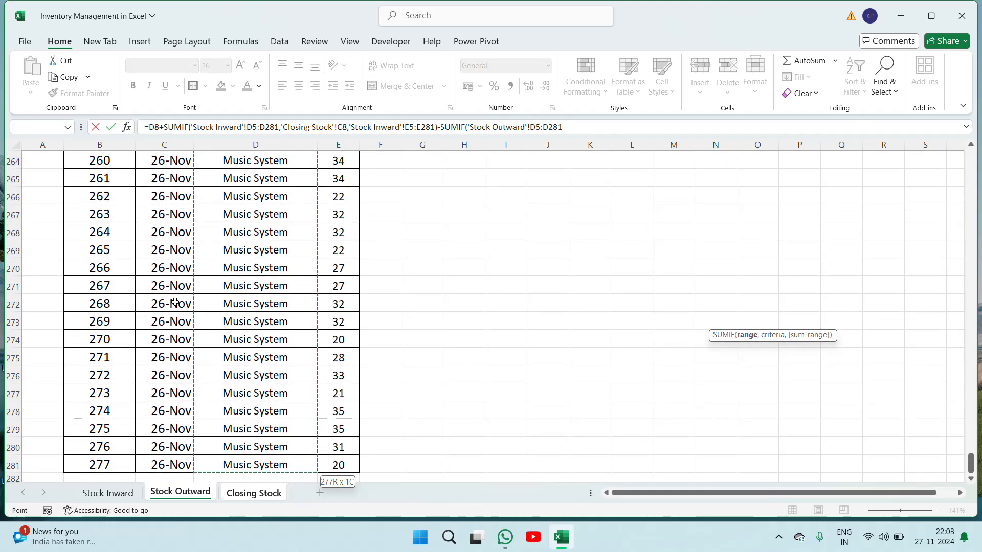
text(,)
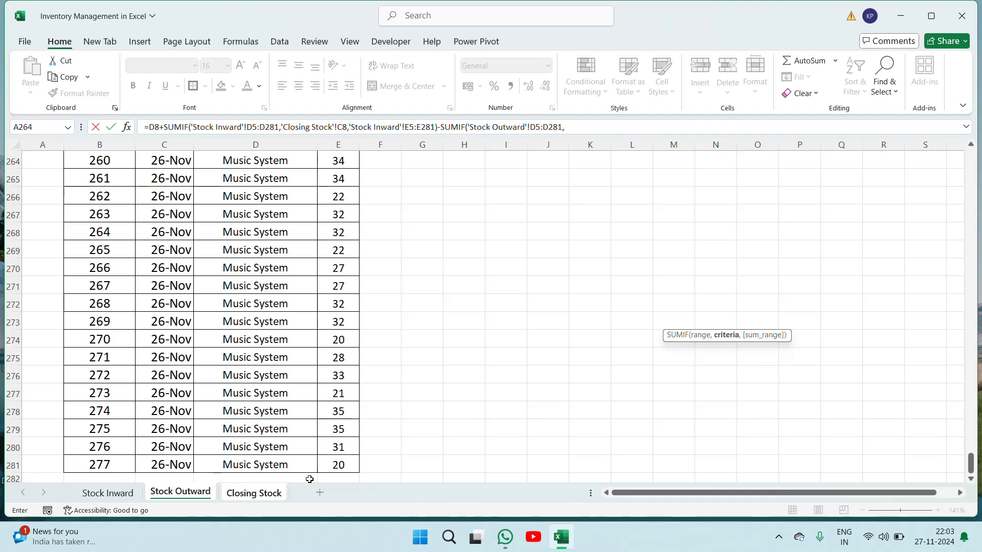
Step: Use the LED product cell C8 on the Closing Stock sheet as the criteria of the Stock Outward SUMIF
click(254, 492)
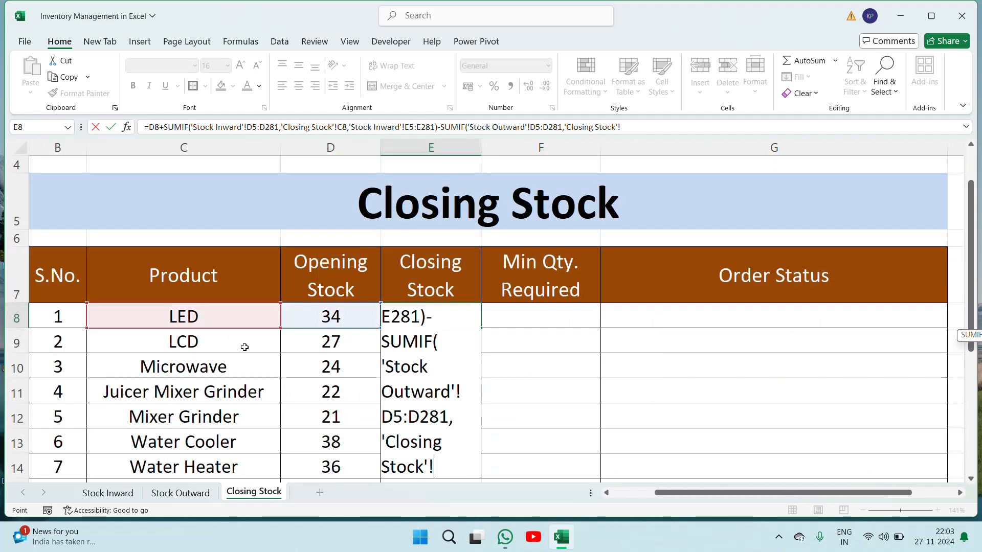
click(59, 319)
key(Right)
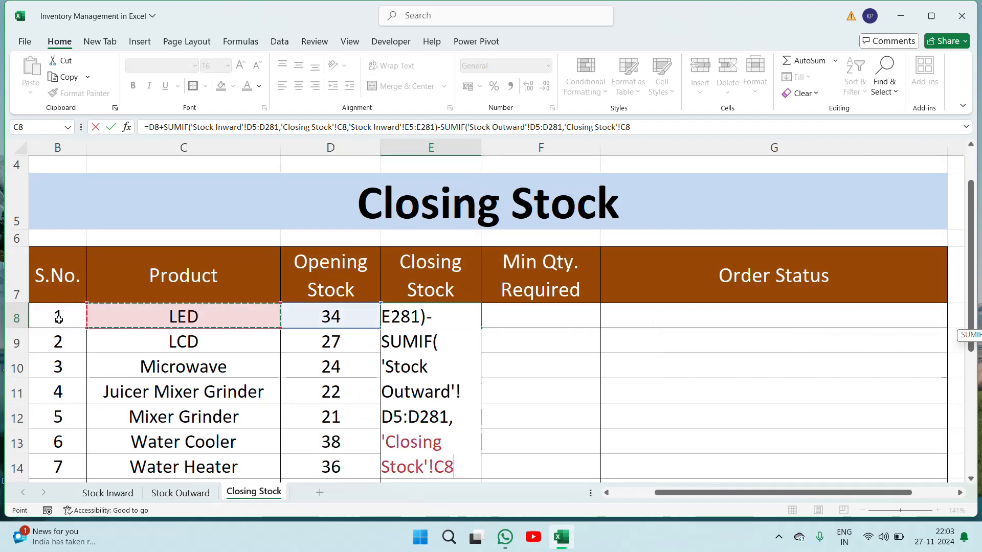
Step: Set the second SUMIF's sum range to the quantities E5:E281 on the Stock Outward sheet and complete the E8 formula
text(,)
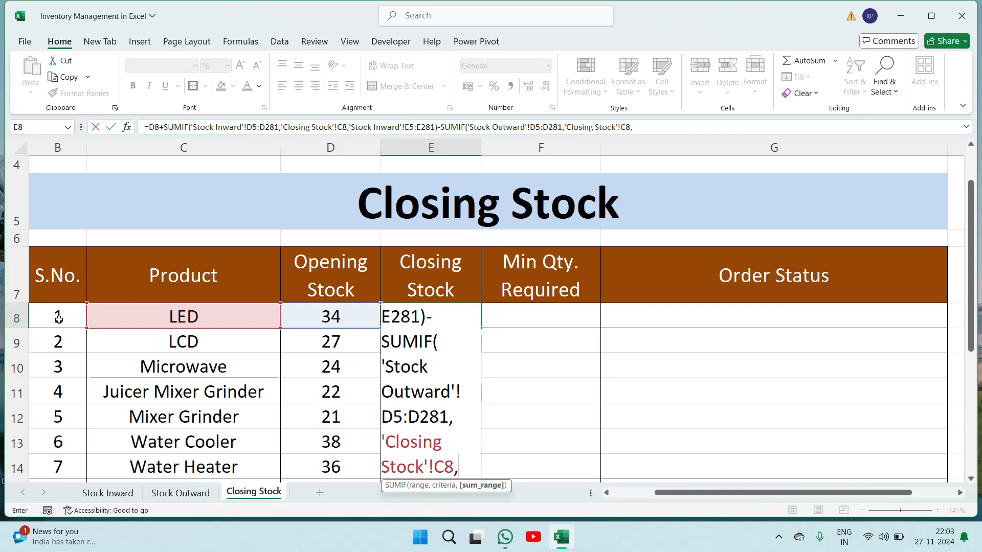
click(161, 495)
click(341, 277)
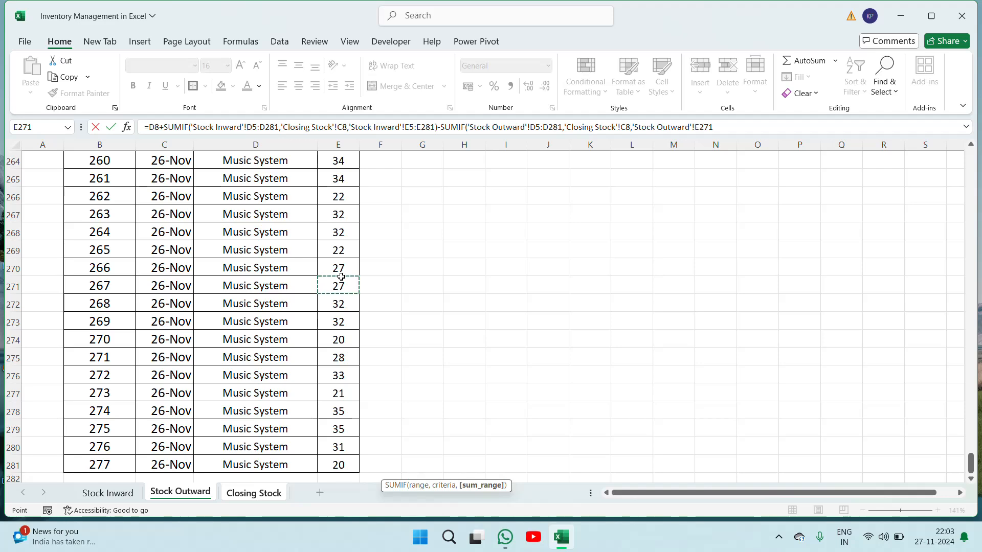
key(ctrl+Up)
key(Down)
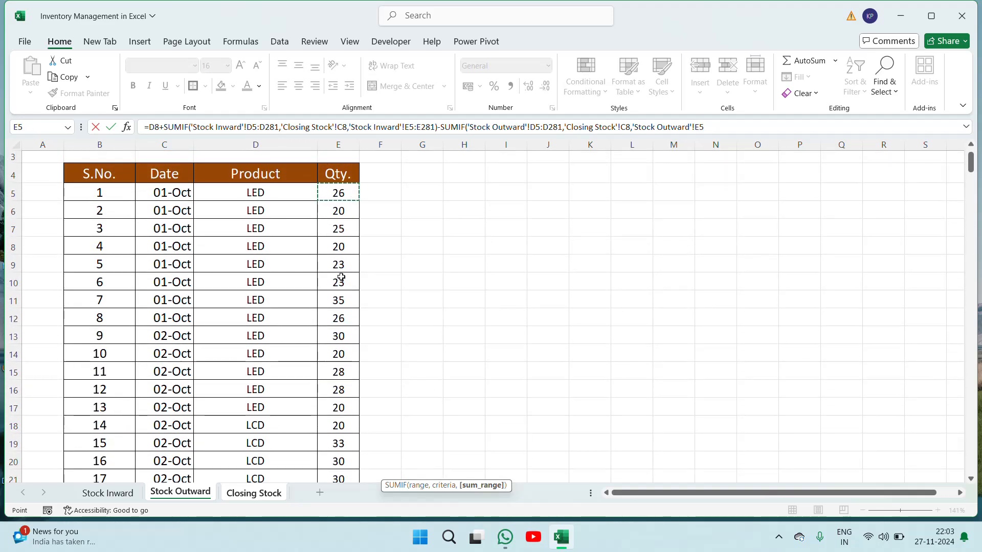
key(ctrl+shift+Down)
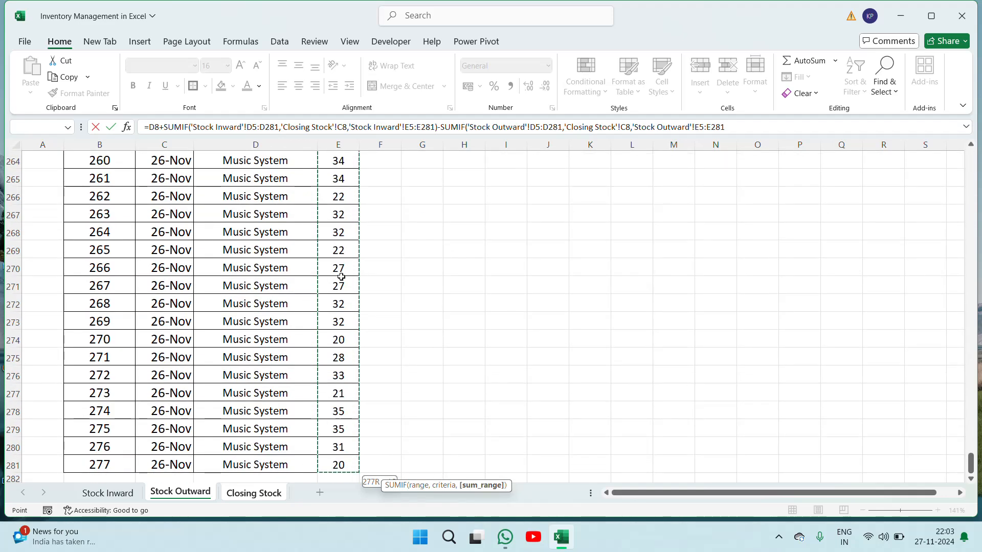
key(Return)
key(Return)
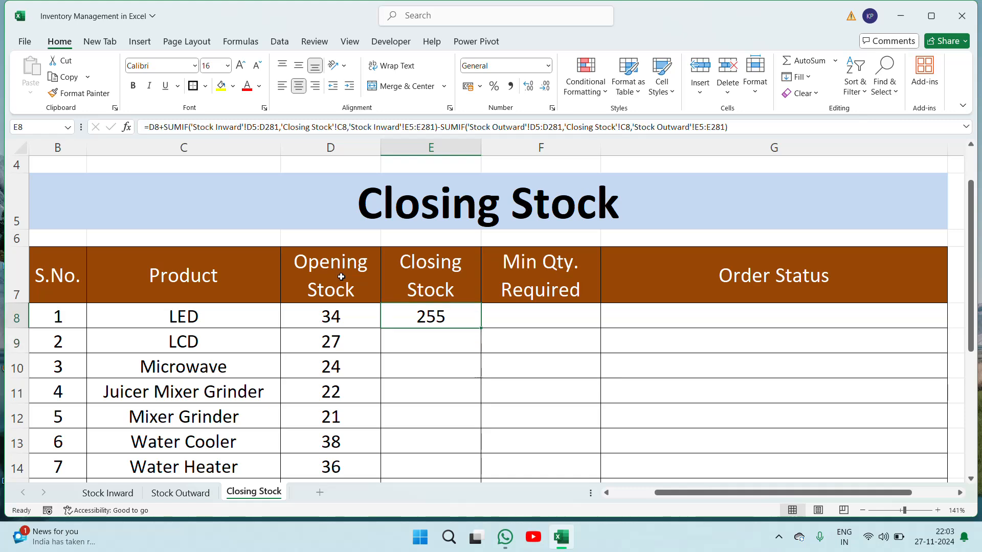
key(Up)
key(Up)
key(Up)
key(Up)
key(Up)
key(Down)
key(Down)
key(Down)
key(Down)
key(Down)
key(Down)
key(Down)
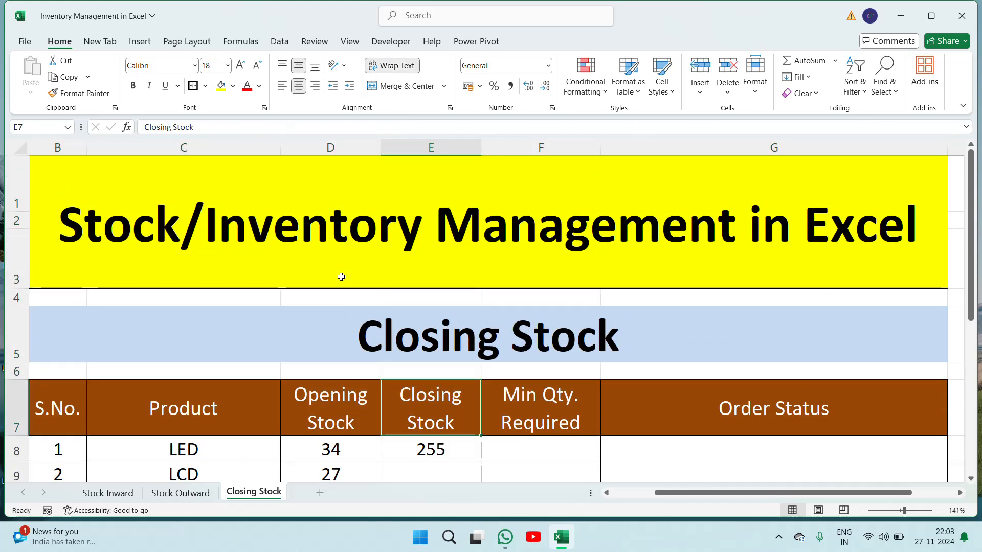
scroll(341, 277, down, 1)
key(Up)
key(Up)
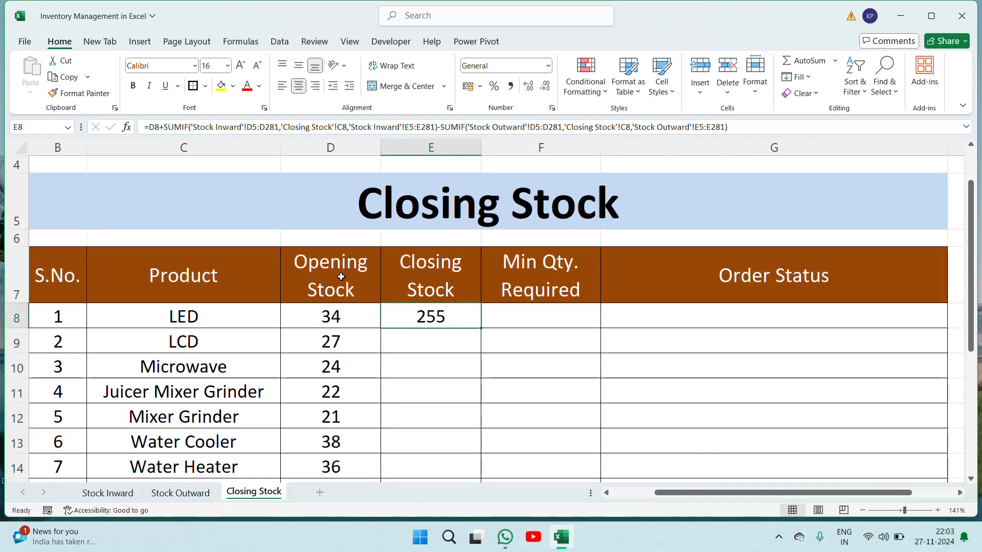
Step: Copy the closing stock formula from E8 to all product rows down to Music System in E19
key(Right)
key(Left)
key(ctrl+c)
key(Left)
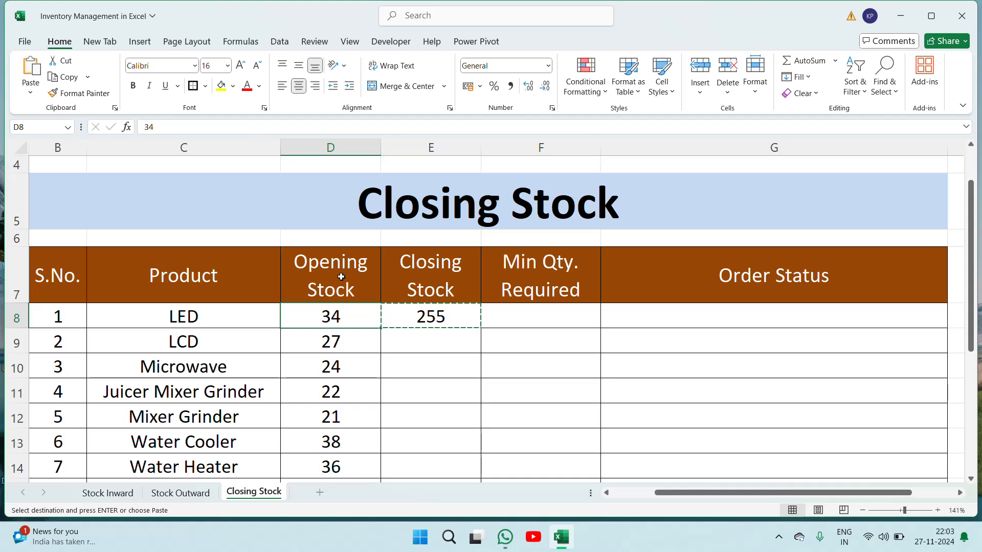
key(Right)
key(Up)
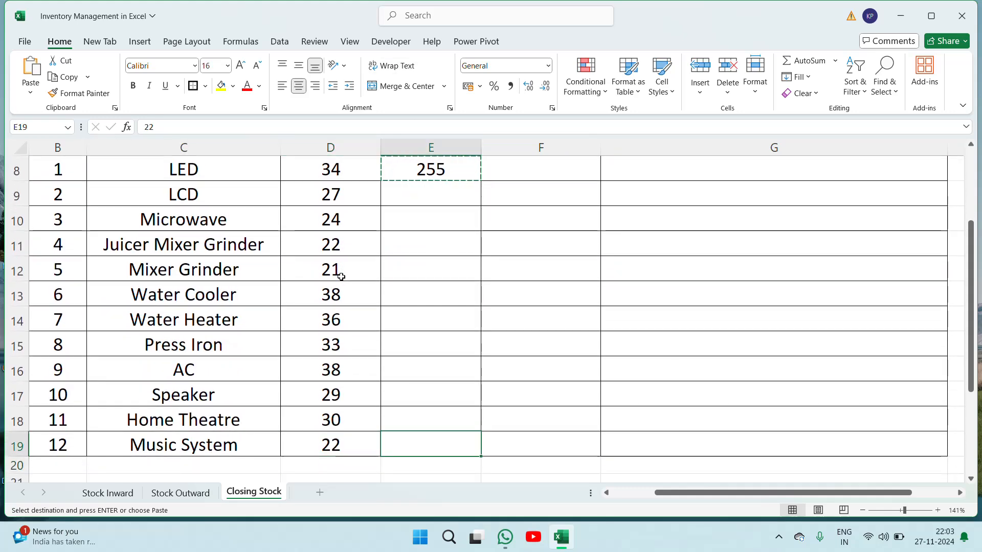
key(ctrl+shift+Up)
key(ctrl+v)
key(Escape)
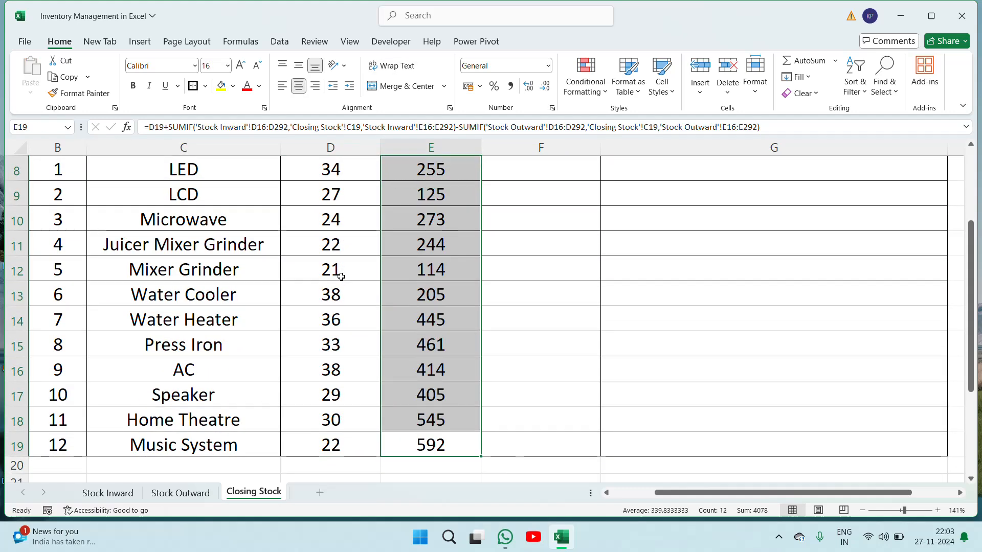
Step: Review the LED closing and opening stock on the Closing Stock sheet, and the first LED entries on the Stock Inward sheet
key(ctrl+Up)
key(Up)
key(Up)
key(Down)
key(Down)
key(Down)
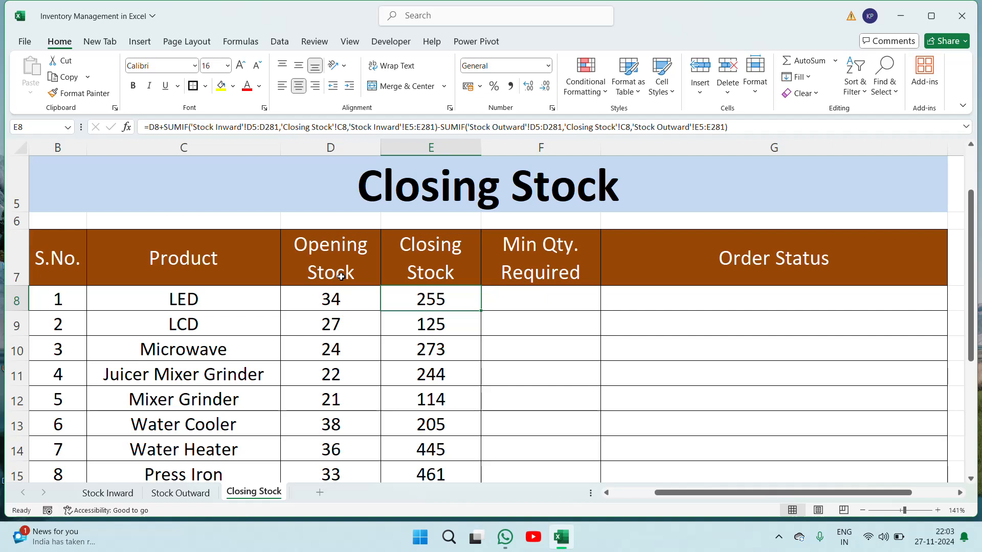
click(332, 303)
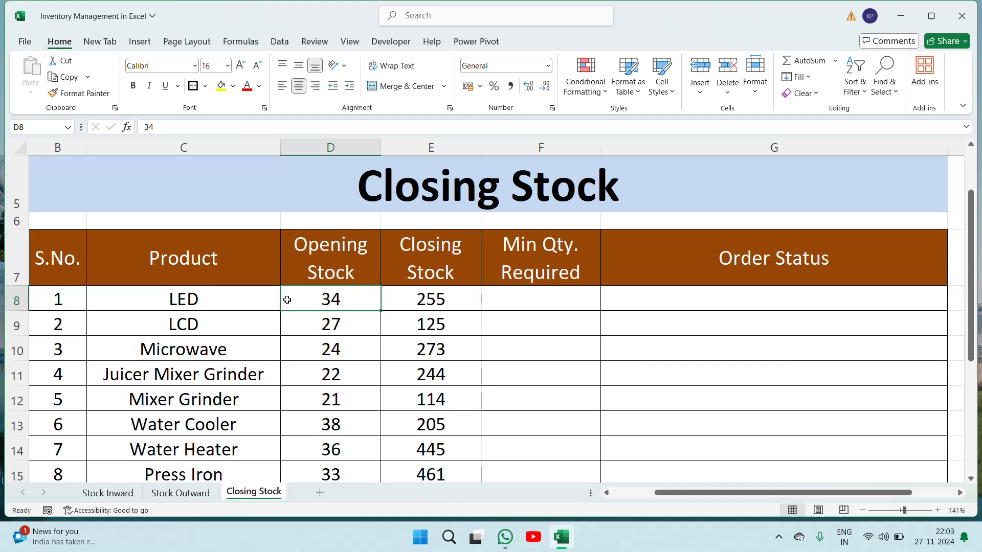
click(107, 492)
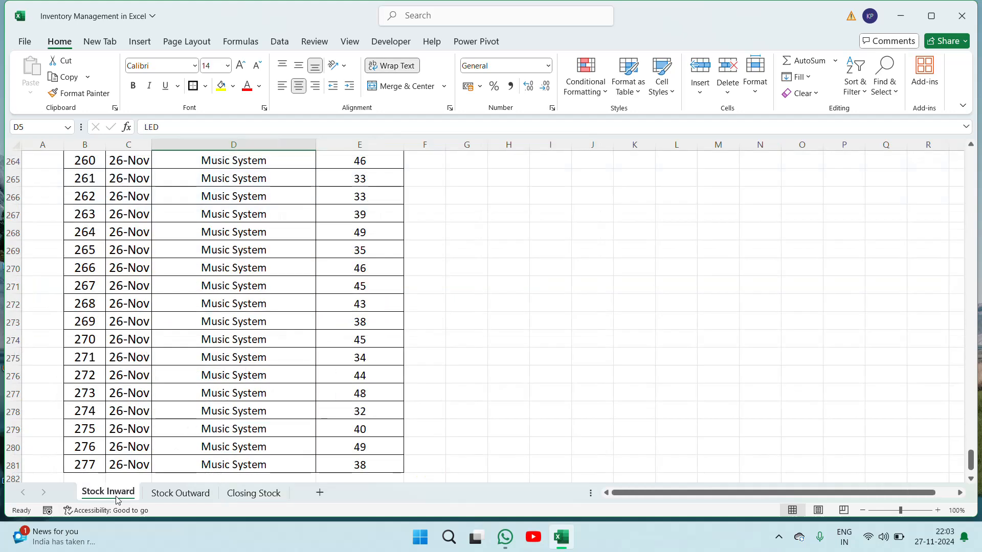
click(217, 329)
key(ctrl+Up)
key(ctrl+Up)
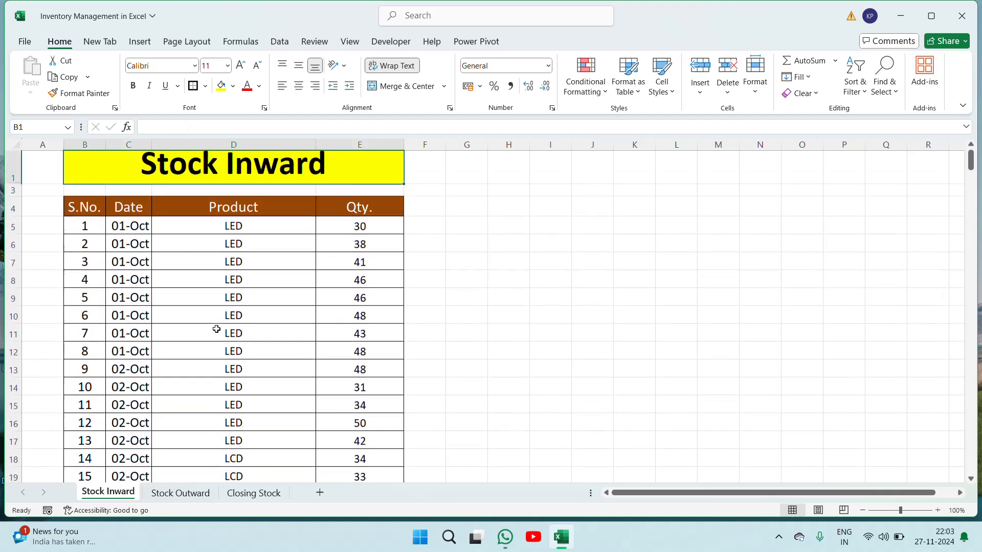
Step: Select the LED quantities E5:E17 on the Stock Inward sheet to check their sum
key(Down)
key(Down)
key(Down)
key(Right)
key(shift+Down)
key(shift+Down)
key(shift+Down)
key(shift+Down)
key(shift+Down)
key(shift+Down)
key(shift+Down)
key(shift+Down)
key(shift+Down)
key(shift+Down)
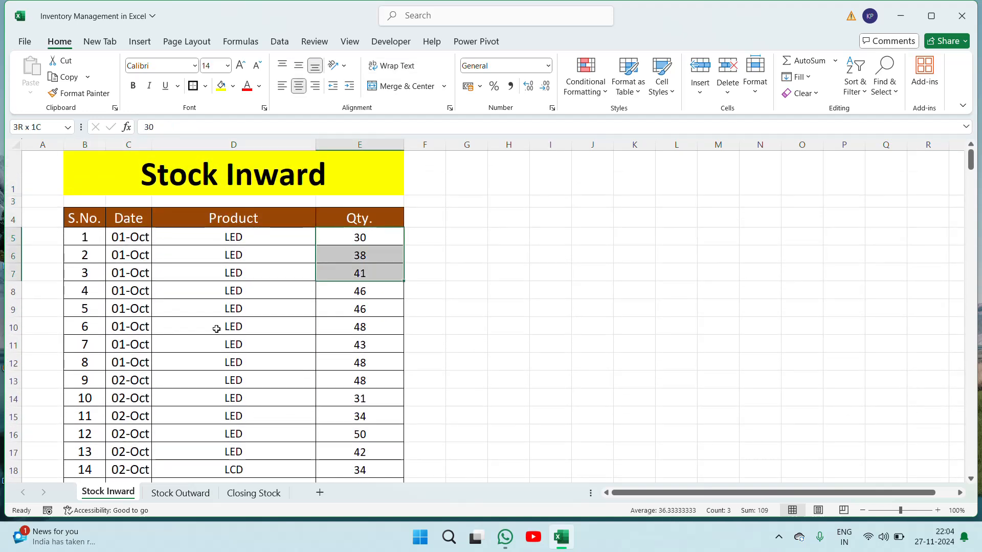
key(shift+Down)
key(shift+Down)
key(shift+Down)
key(shift+Down)
key(shift+Down)
key(shift+Down)
key(shift+Down)
key(shift+Down)
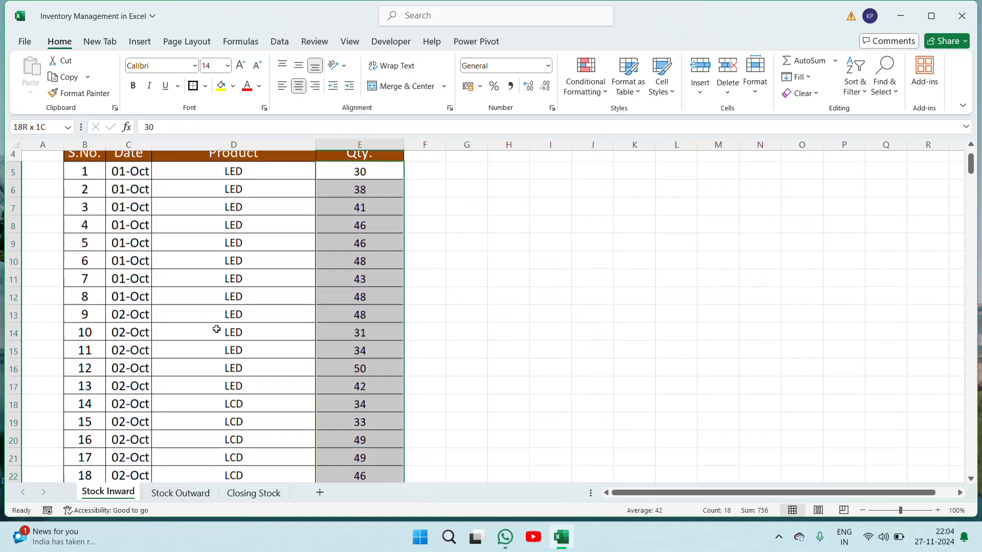
key(shift+Up)
key(shift+Up)
key(shift+Up)
key(shift+Up)
key(shift+Up)
key(shift+Up)
key(shift+Up)
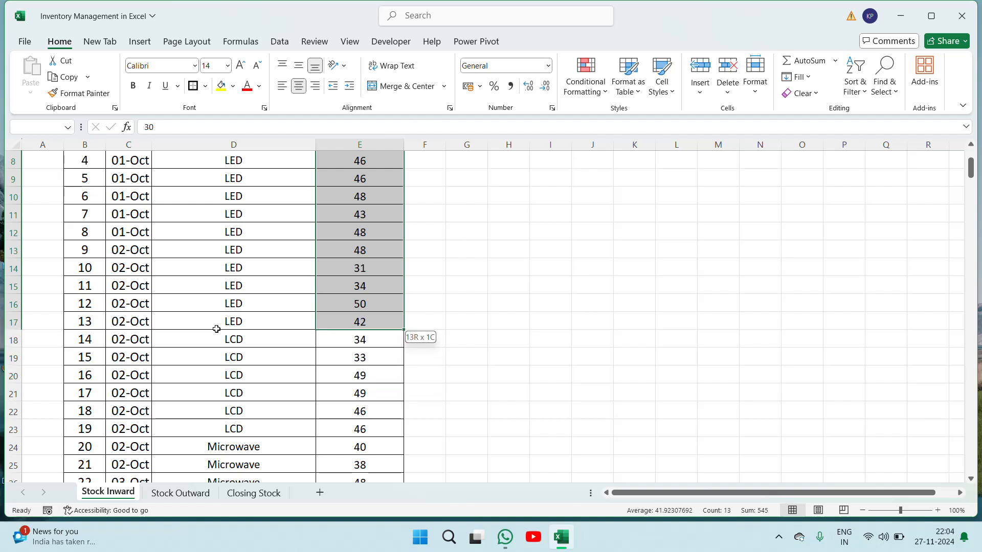
key(shift+Down)
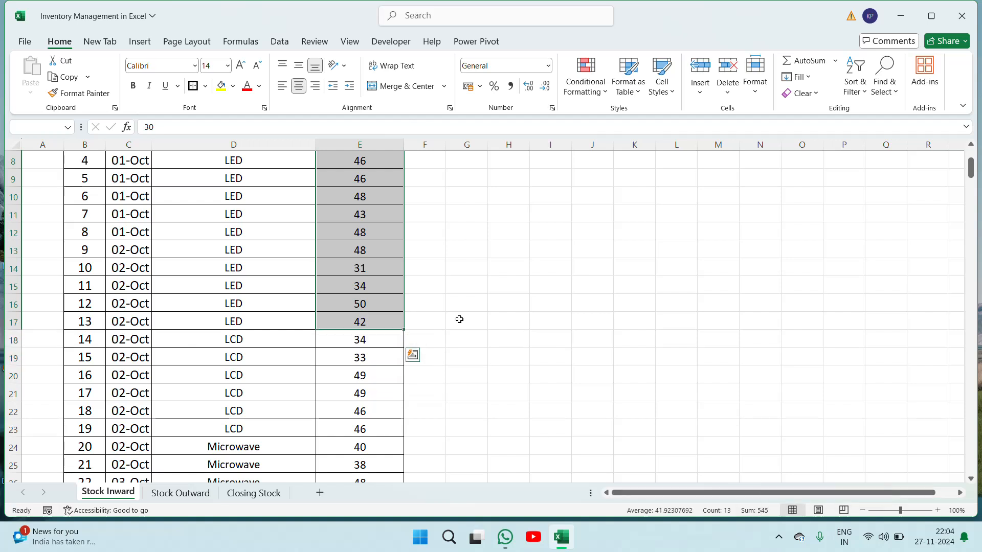
click(587, 214)
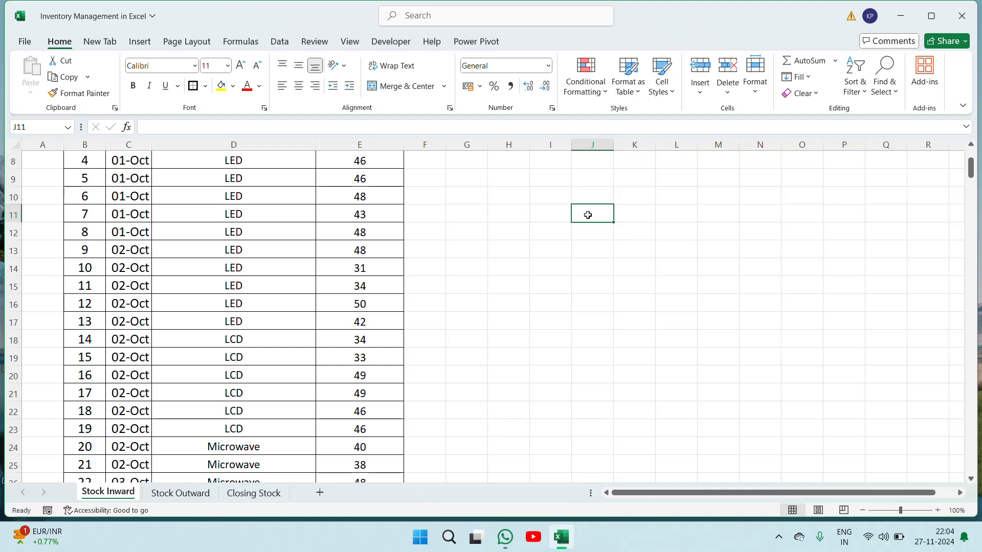
Step: Enter =545+34 in F8 of the Closing Stock sheet to add the LED inward quantity and opening stock
click(254, 492)
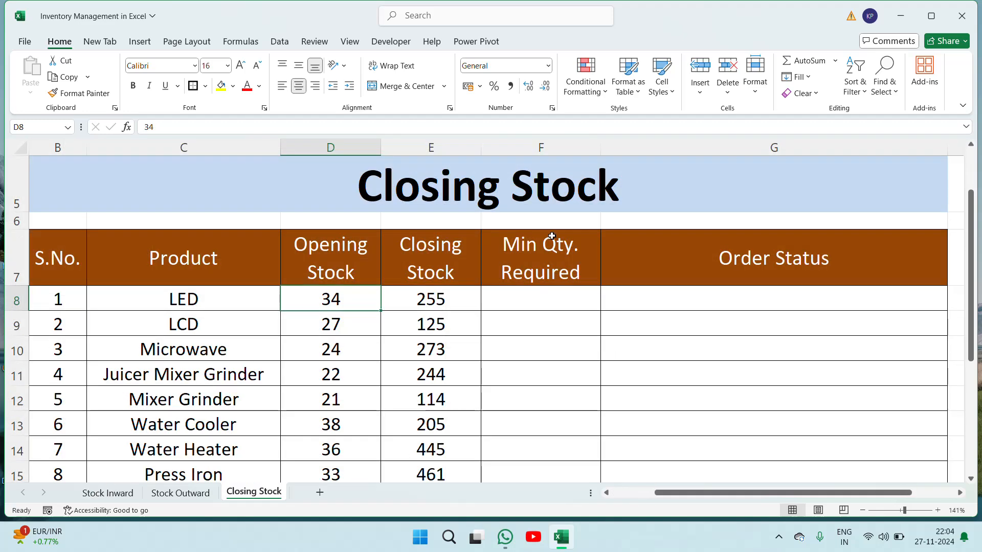
click(571, 309)
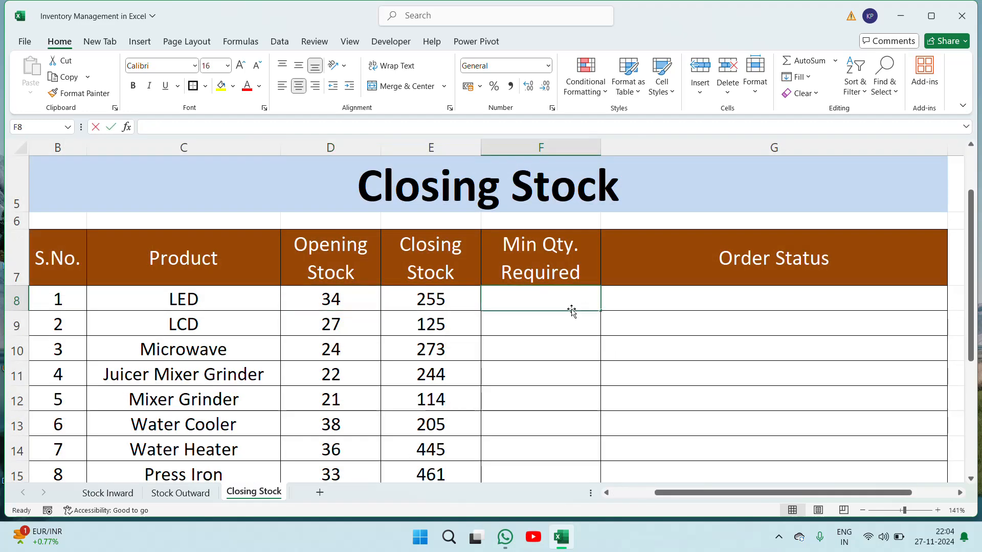
text(=545)
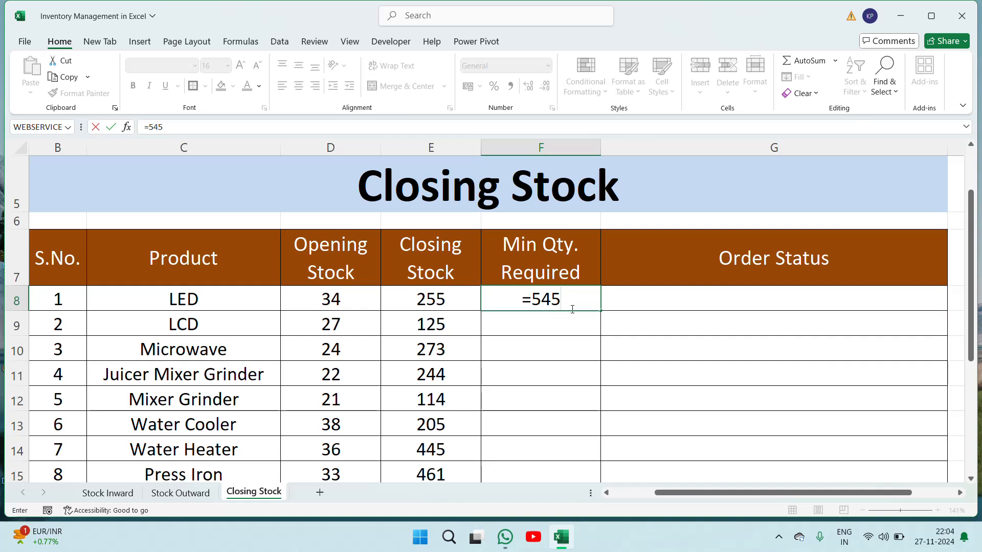
text(+34)
key(ctrl+Return)
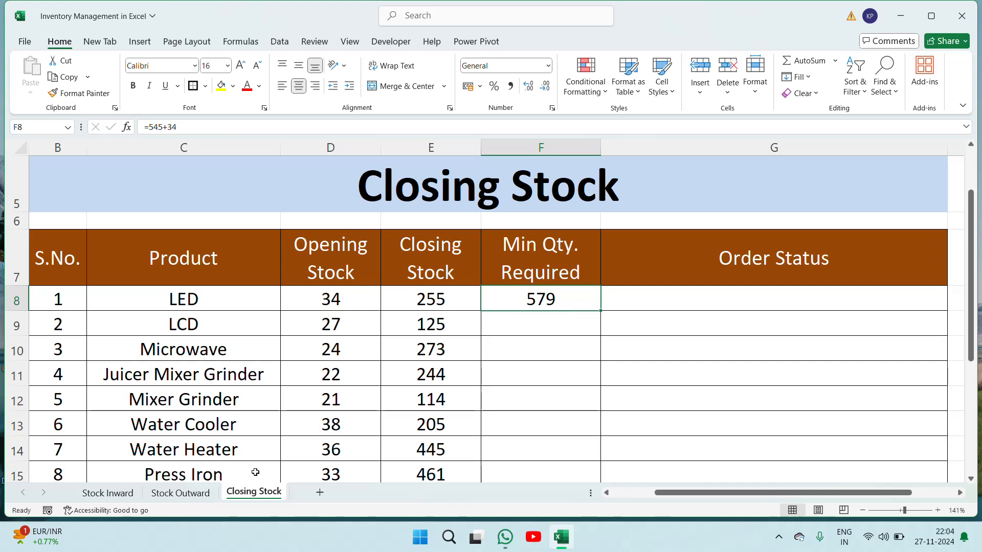
Step: Select the LED quantities E5:E17 on the Stock Outward sheet to check their sum
click(180, 492)
click(313, 195)
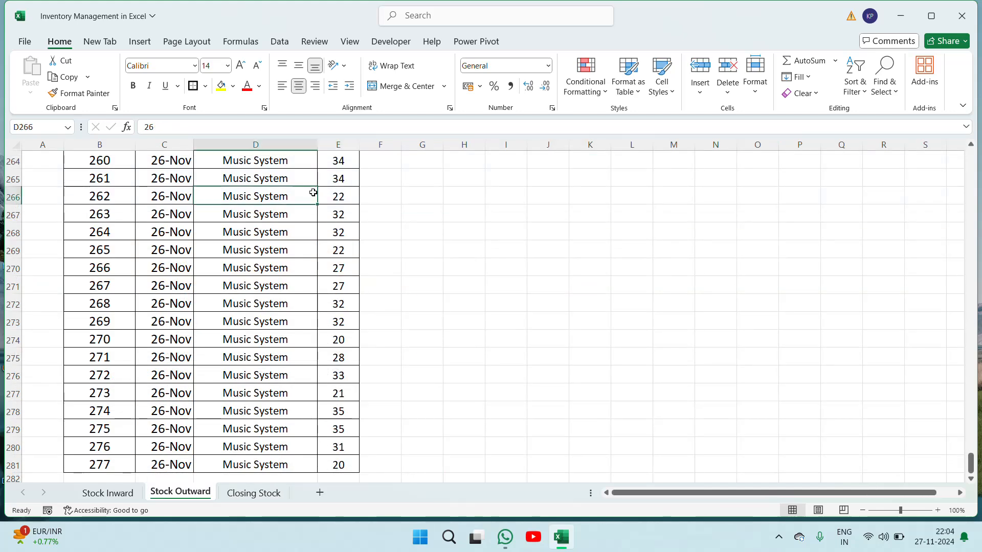
key(ctrl+Up)
key(ctrl+Up)
key(Down)
key(Down)
key(Down)
key(Right)
key(Right)
key(Right)
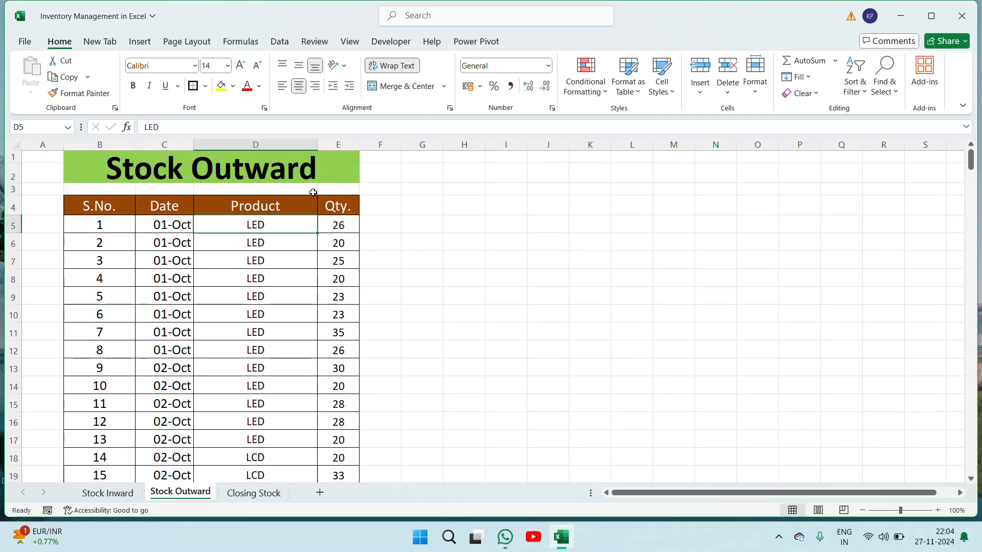
key(shift+Down)
key(shift+Down)
key(shift+Down)
key(shift+Down)
key(shift+Down)
key(shift+Down)
key(shift+Down)
key(shift+Down)
key(shift+Down)
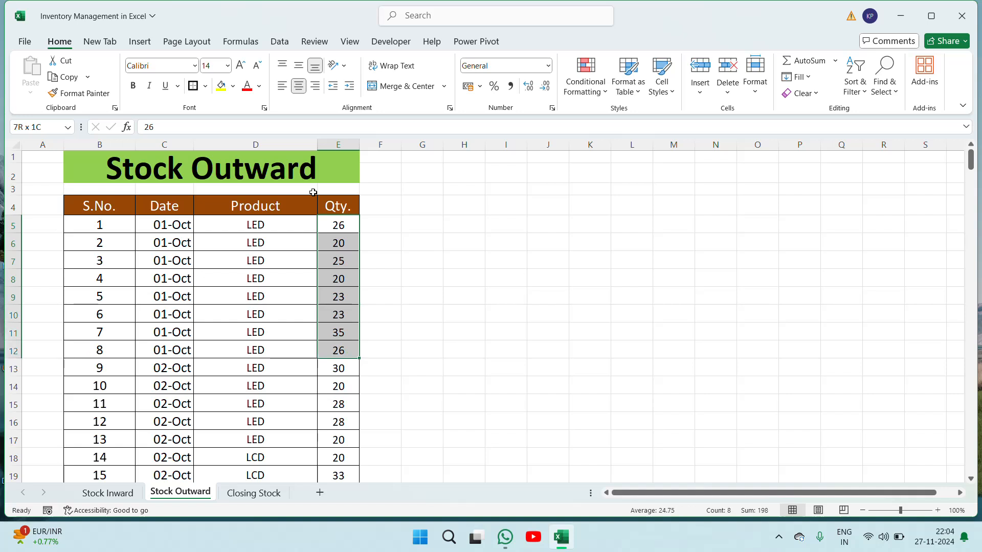
key(shift+Down)
key(shift+Down)
key(shift+Down)
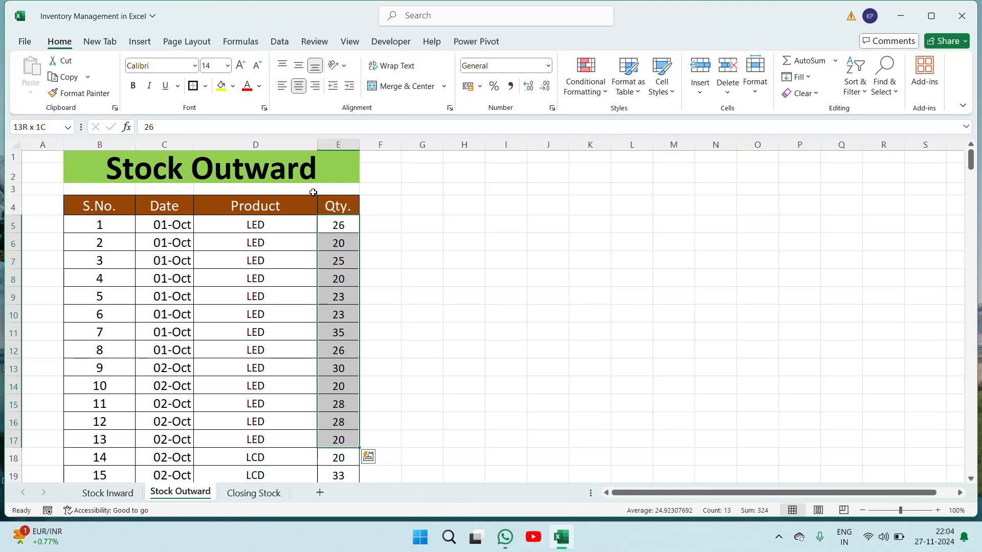
Step: Enter the LED outward total 324 in F9 of the Closing Stock sheet
click(252, 493)
click(661, 295)
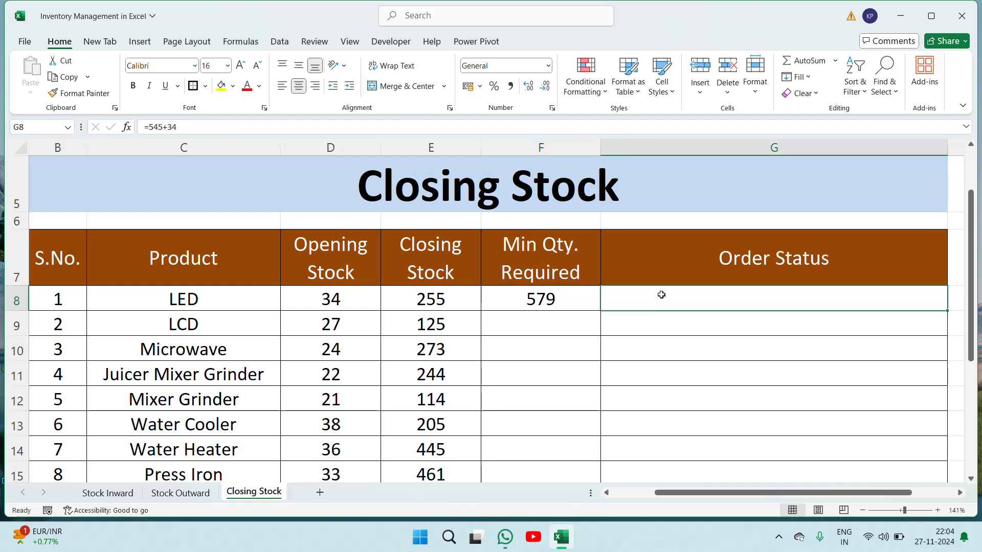
click(553, 325)
text(324)
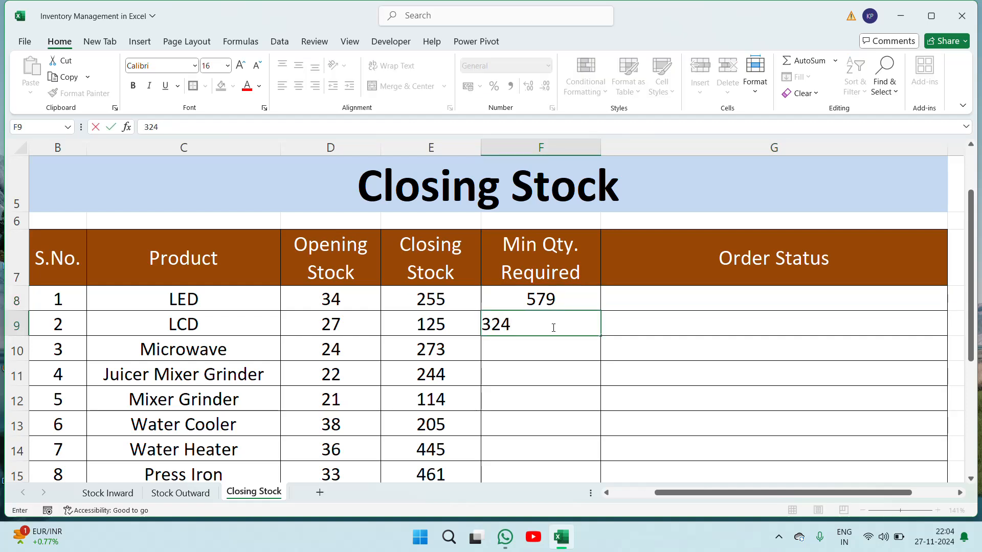
key(Return)
Step: Enter a formula in F10 that subtracts F9 from F8 to verify the LED closing stock
text(=)
key(Up)
key(Up)
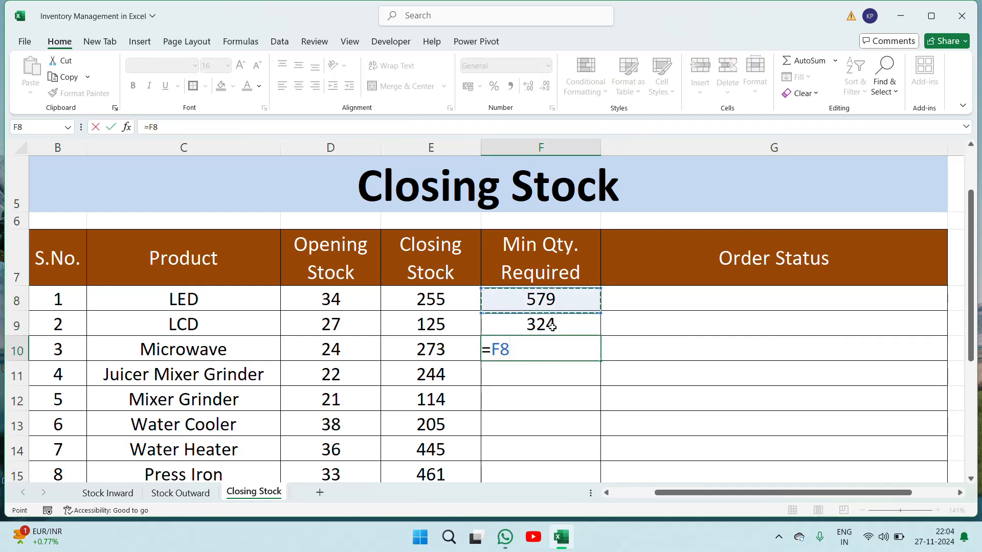
text(-)
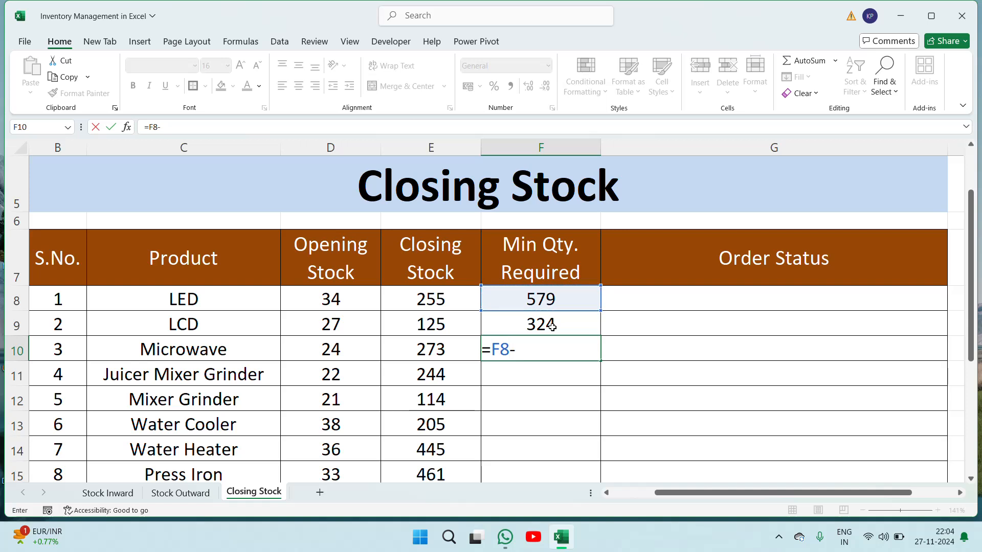
key(Up)
key(Return)
Step: Clear the check calculations from F8:F10 in the Min Qty. Required column
key(Up)
key(Up)
key(Up)
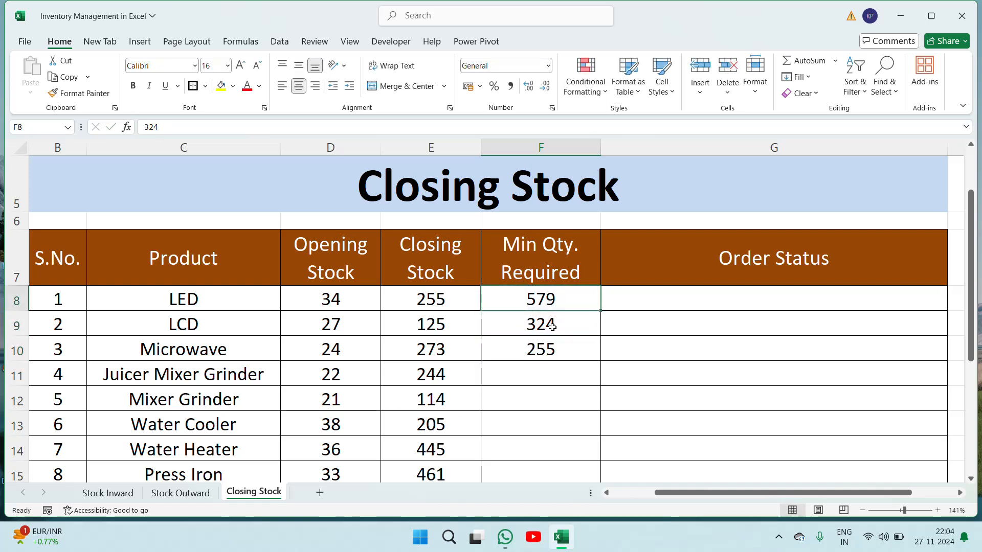
key(Left)
key(Right)
key(shift+Down)
key(shift+Down)
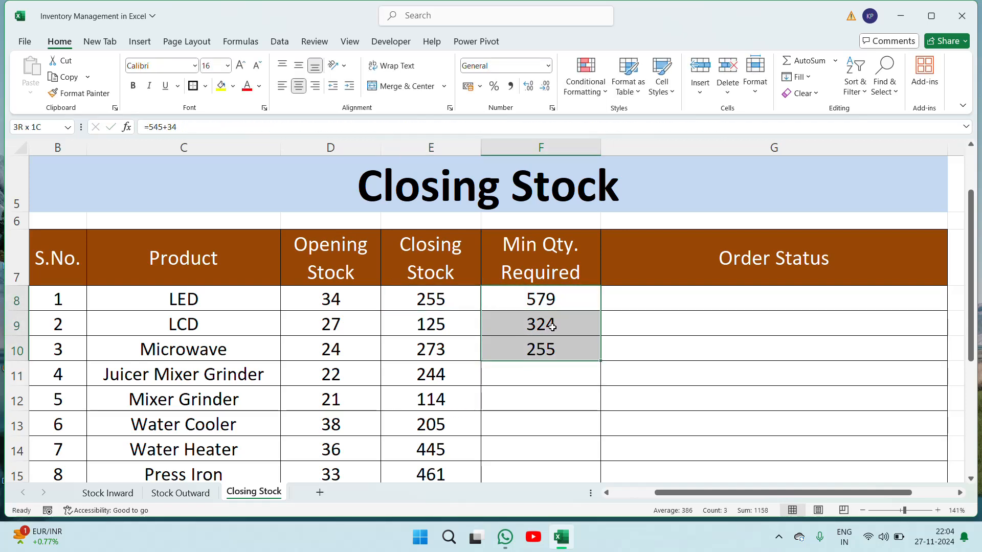
key(Delete)
Step: Select the LCD quantities E18:E23 on the Stock Inward sheet to check their sum
key(Down)
key(Left)
key(Left)
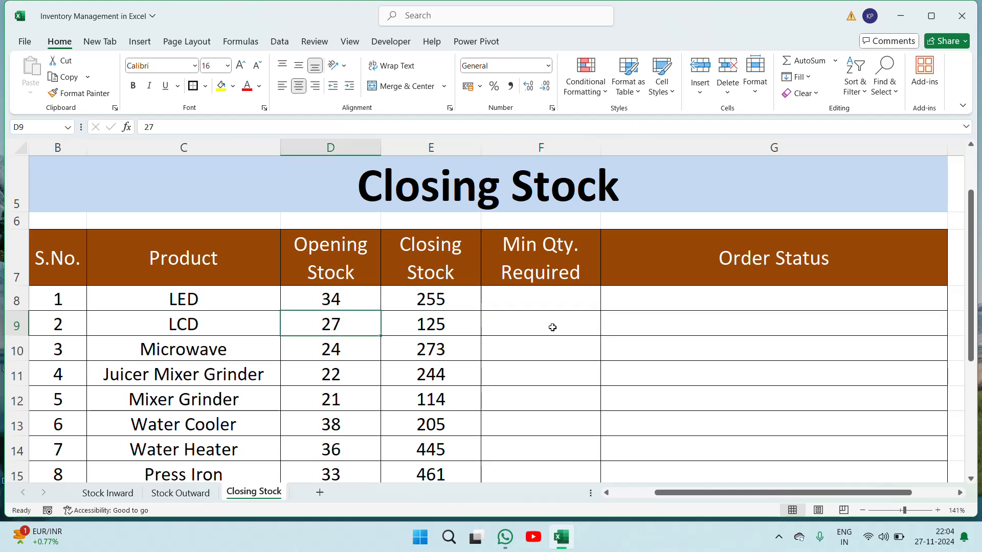
key(Left)
key(Right)
click(107, 493)
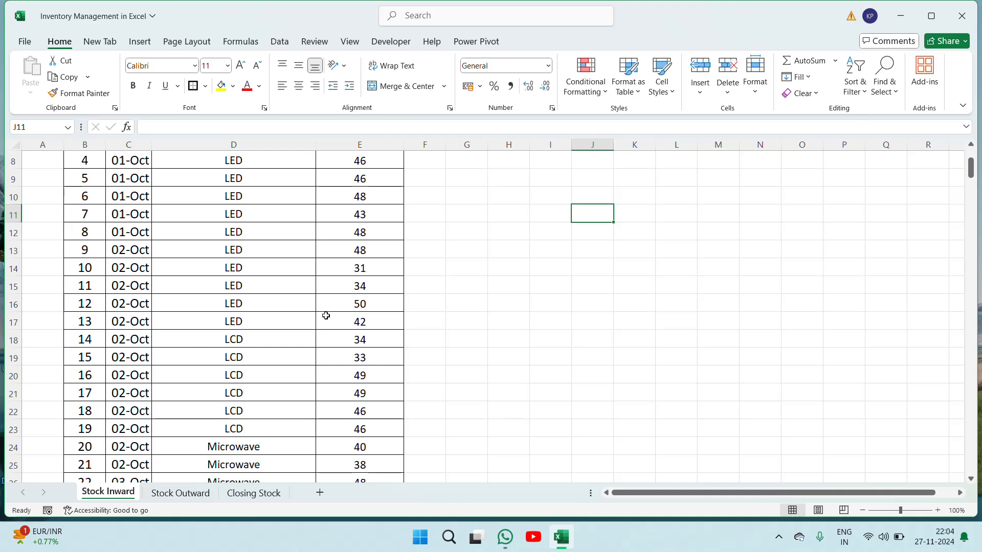
click(364, 261)
key(ctrl+Up)
key(ctrl+Up)
key(ctrl+Down)
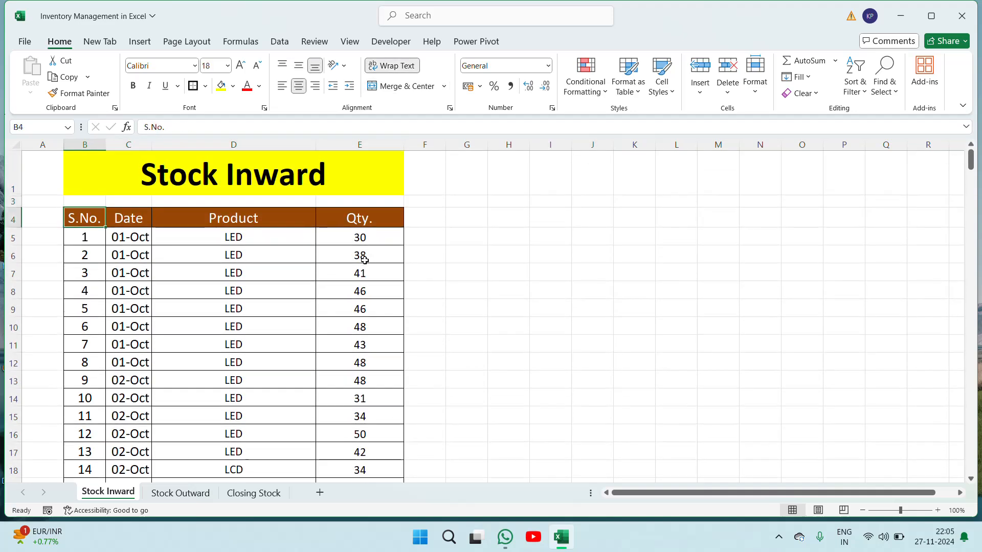
key(Down)
key(Down)
key(Down)
key(Down)
key(Down)
key(Down)
key(Down)
key(Down)
key(Down)
key(Down)
key(Down)
key(Down)
key(Down)
key(Down)
key(Down)
key(Down)
key(Down)
key(Down)
key(Down)
key(Down)
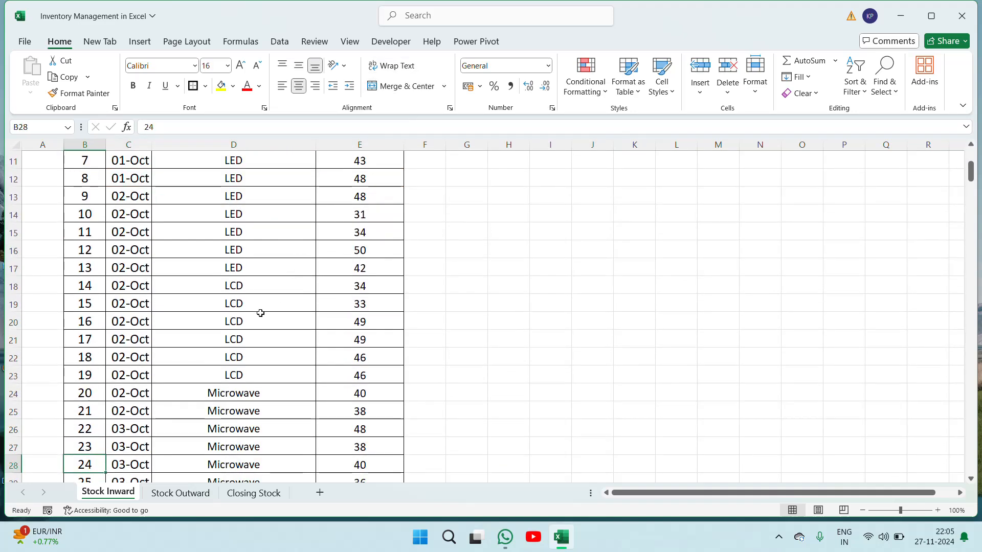
click(257, 320)
key(Right)
key(shift+Down)
key(shift+Down)
key(shift+Down)
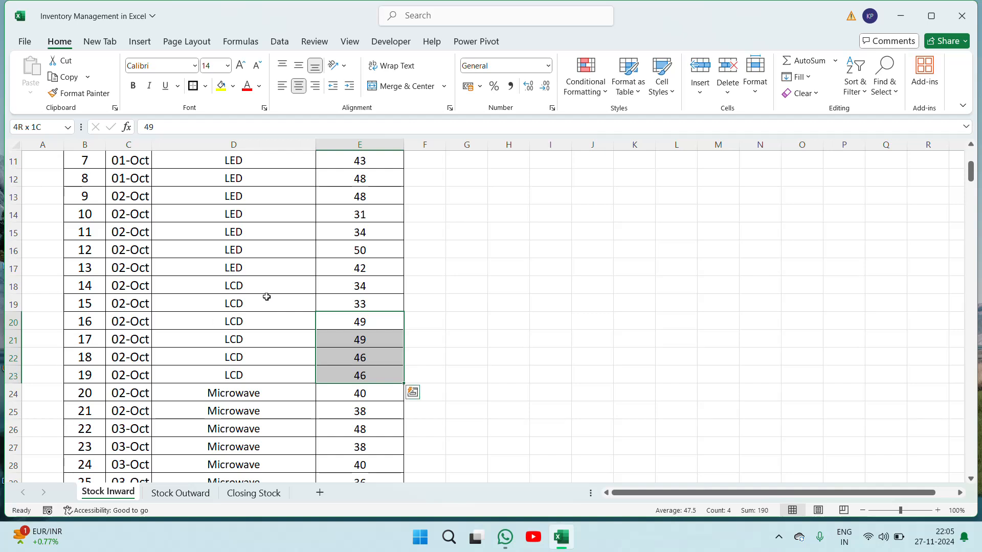
key(Up)
key(Up)
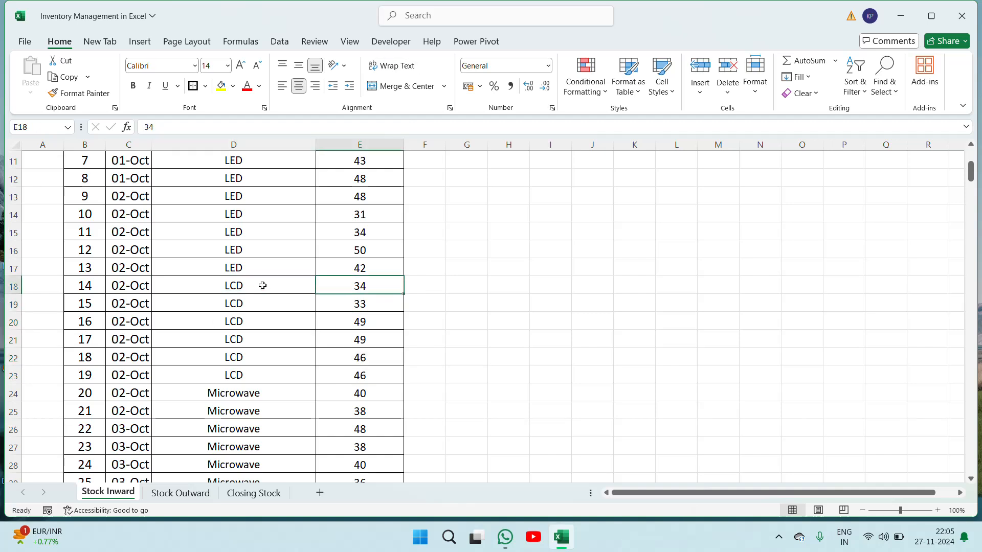
key(Left)
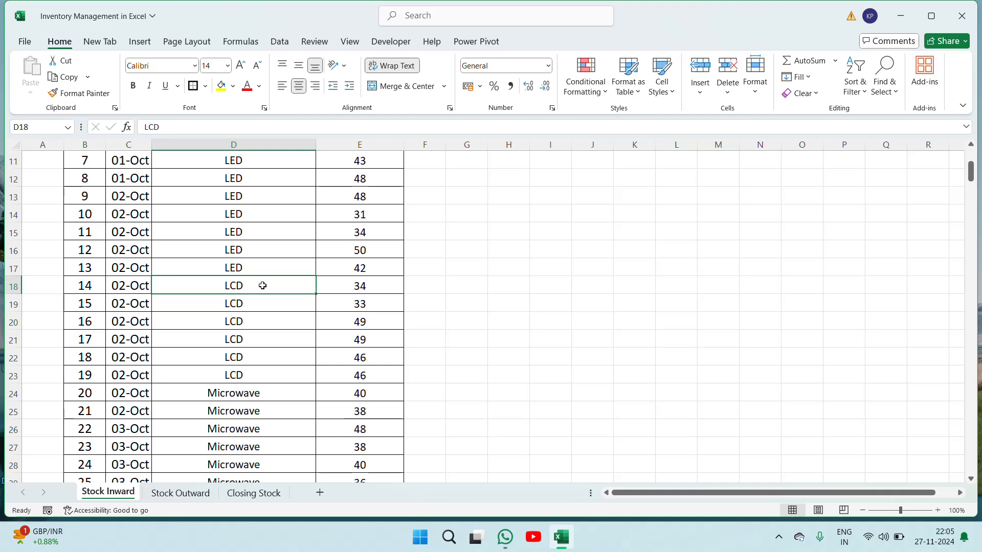
key(Right)
key(shift+Down)
key(shift+Down)
key(shift+Down)
key(shift+Down)
key(shift+Down)
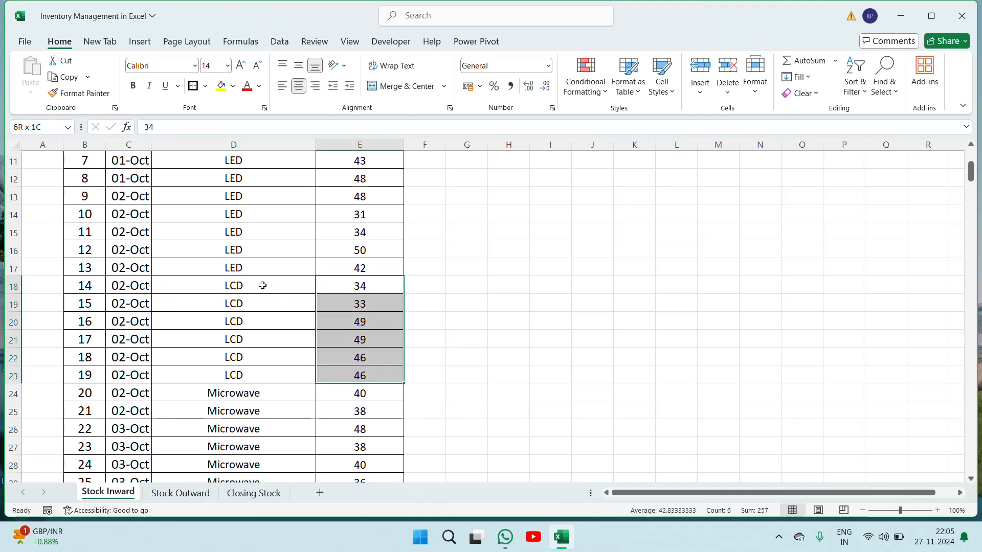
Step: Enter =257+27 in F9 of the Closing Stock sheet to add the LCD inward quantity and opening stock
click(255, 493)
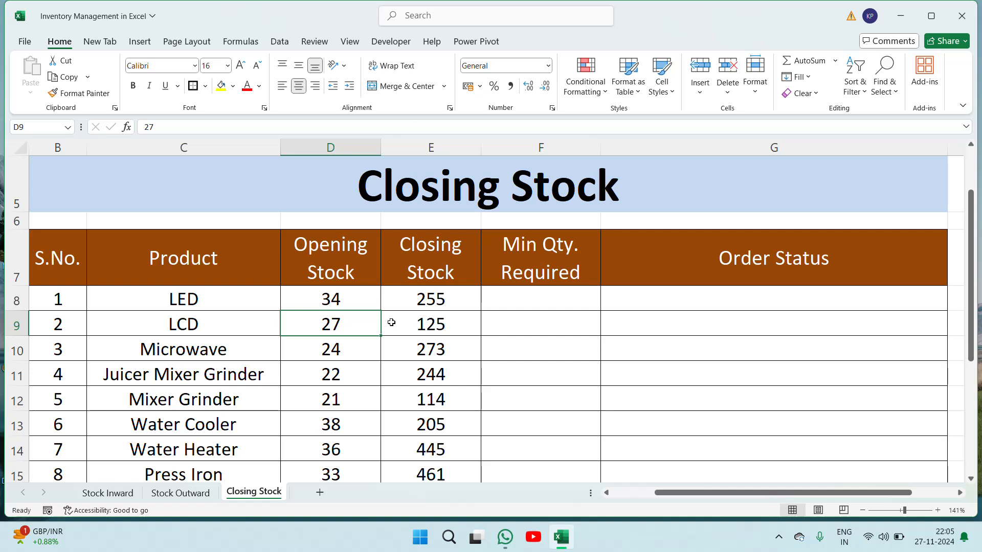
click(556, 331)
text(=257)
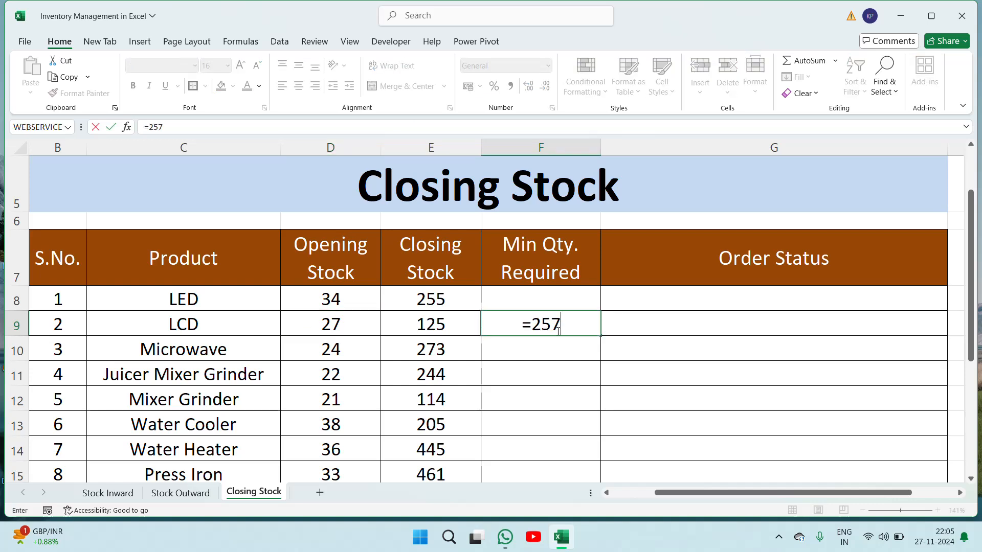
text(+27)
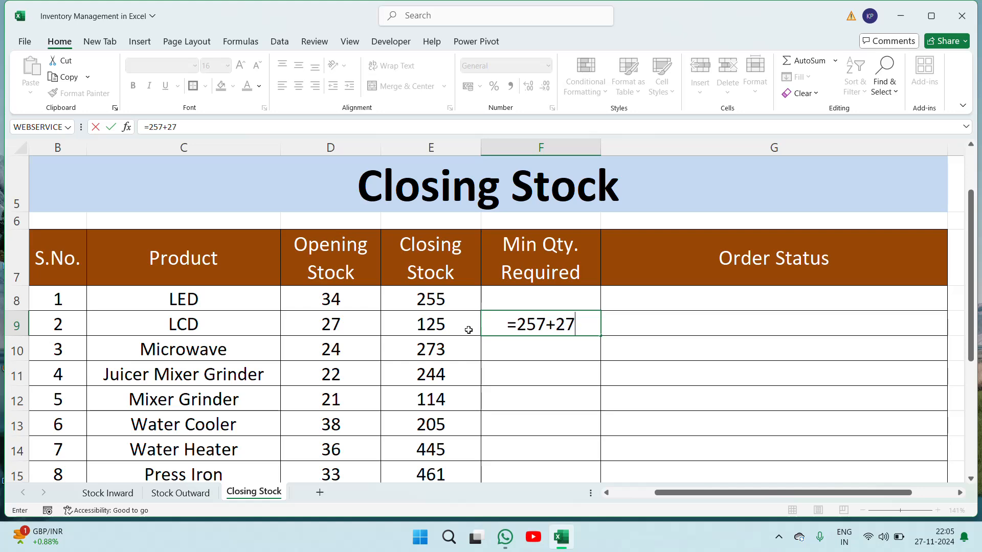
key(Return)
key(Up)
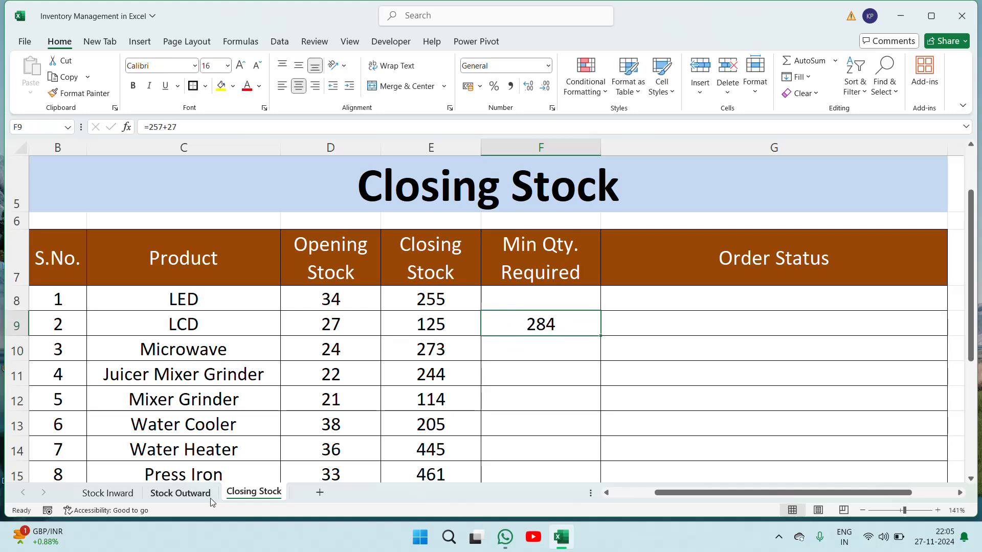
Step: Select the LCD quantities E18:E23 on the Stock Outward sheet to check their sum
click(180, 493)
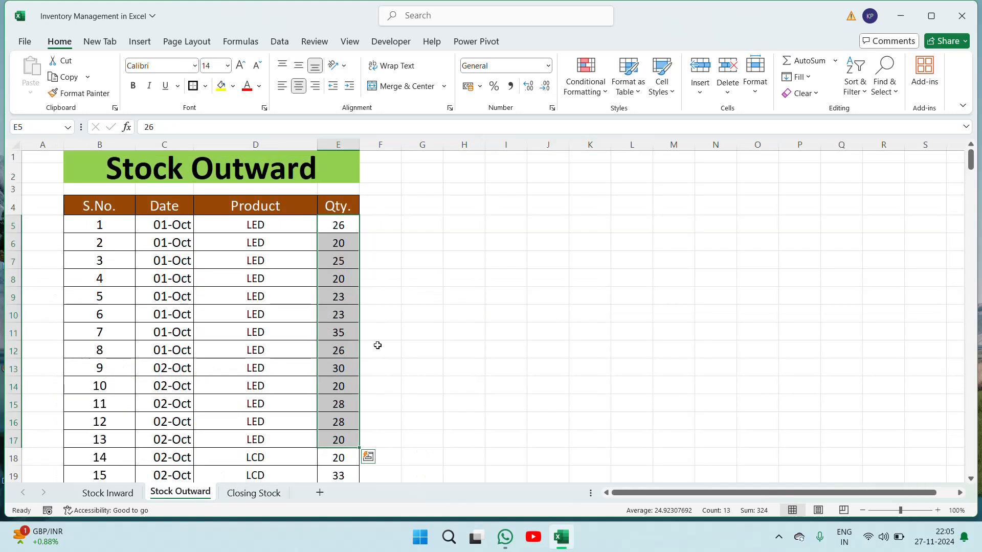
click(261, 354)
key(Down)
key(Down)
key(Down)
key(Down)
key(Down)
key(Down)
scroll(261, 357, down, 2)
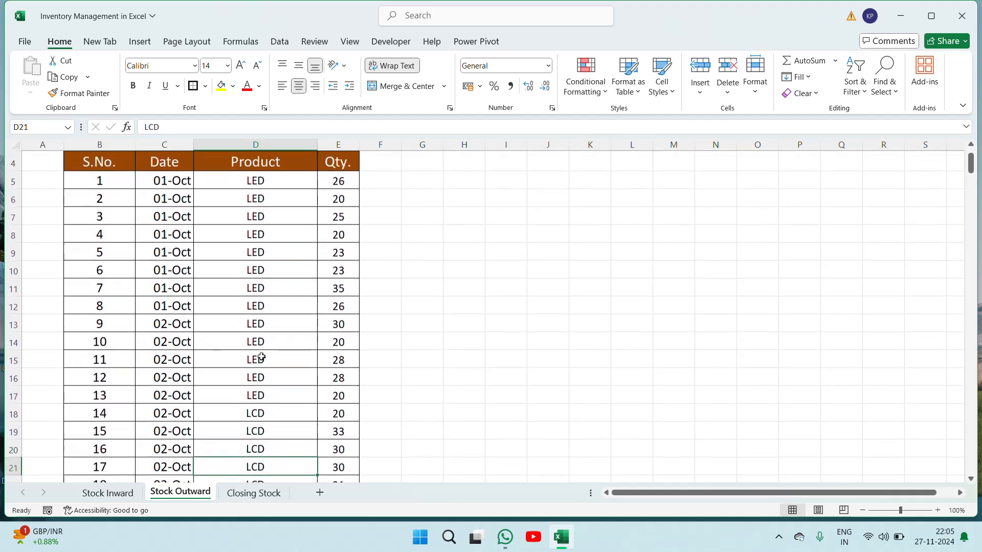
key(Right)
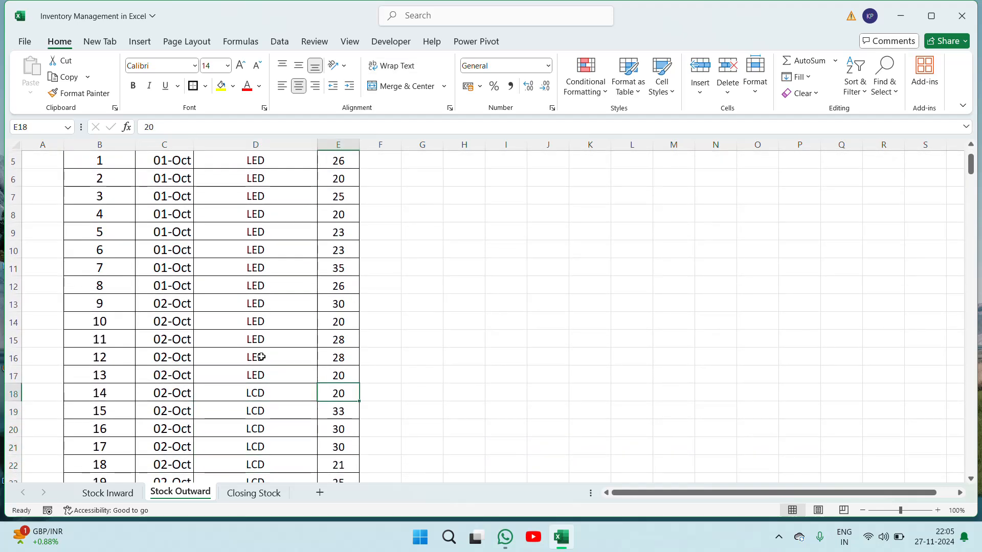
key(shift+Down)
key(shift+Down)
key(shift+Down)
key(shift+Down)
key(shift+Down)
key(shift+Down)
key(shift+Down)
scroll(261, 357, down, 1)
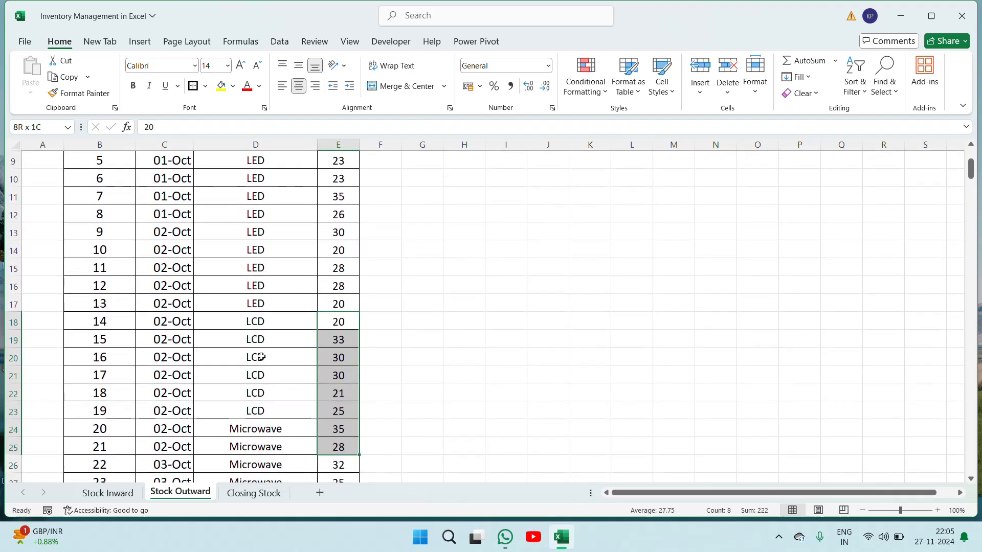
key(shift+Up)
key(shift+Up)
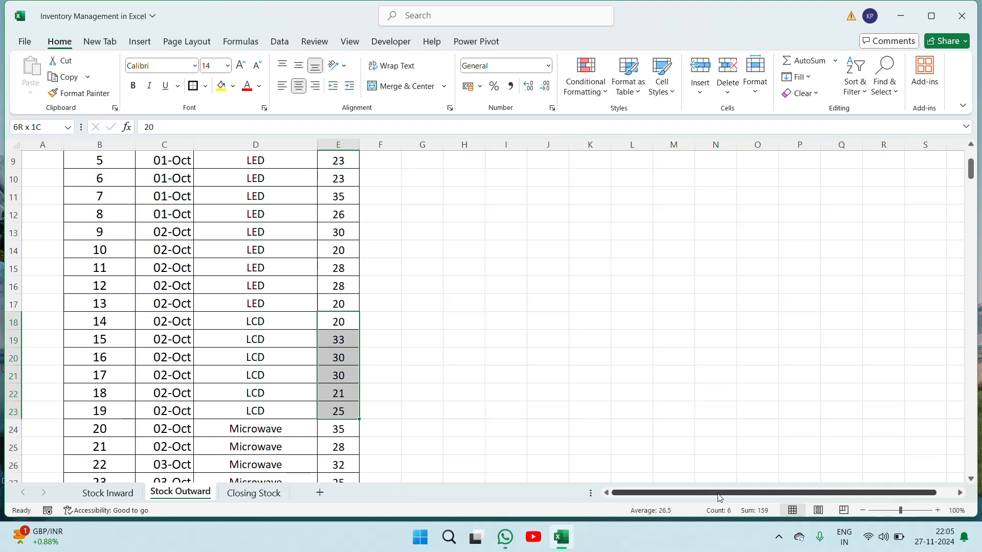
Step: Enter the LCD outward total 159 in F10 of the Closing Stock sheet
click(254, 493)
click(547, 345)
text(159)
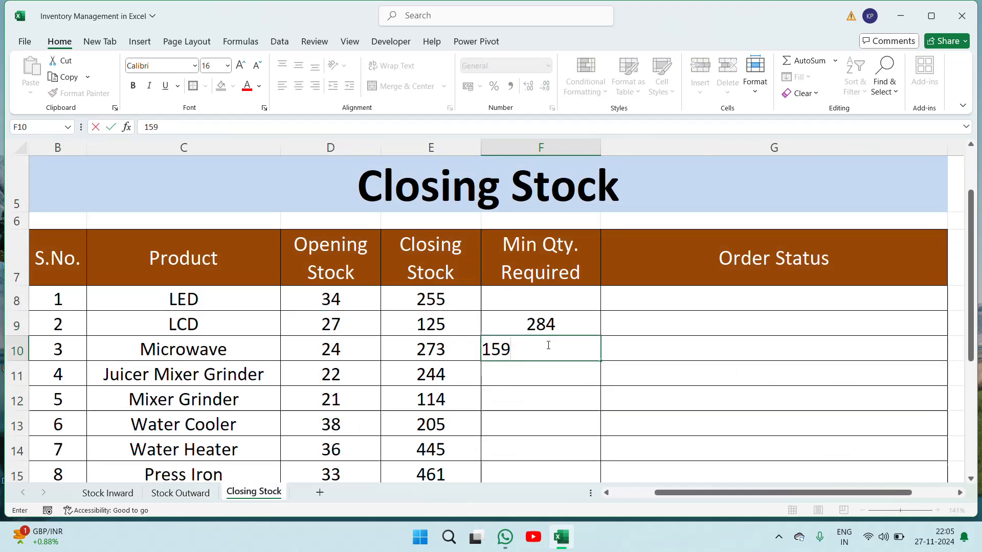
key(Return)
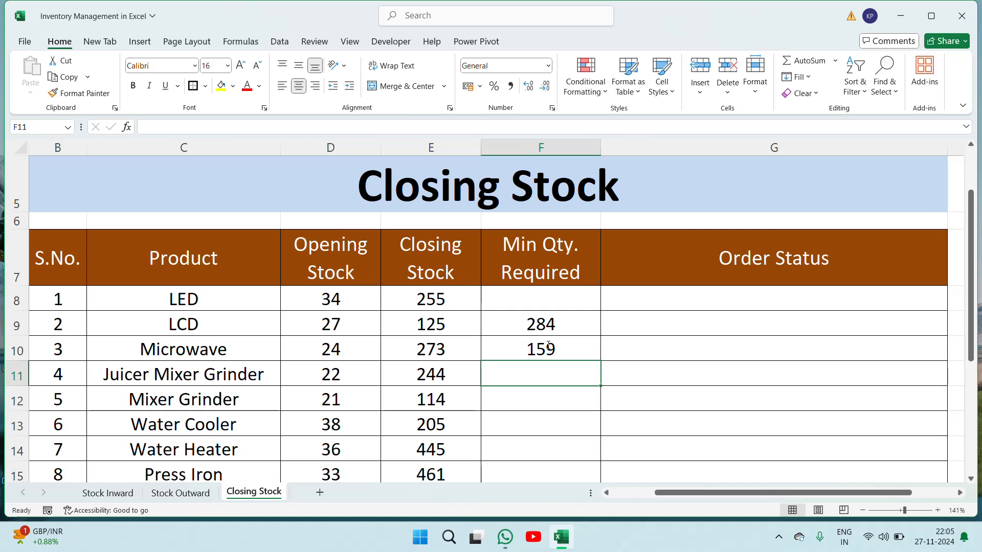
Step: Enter the formula =F9-F10 in F11 to check the LCD closing stock
text(=)
key(Up)
key(Up)
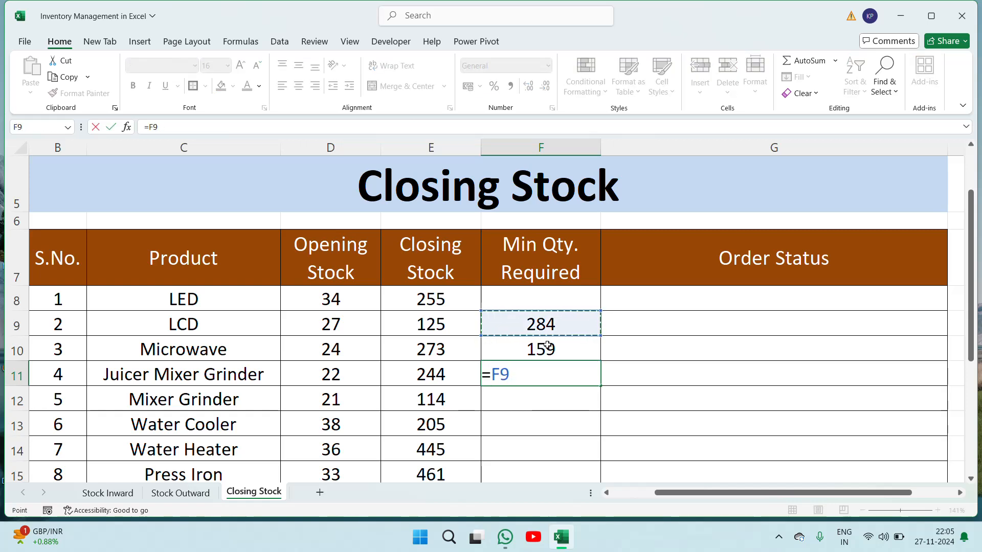
text(-)
click(547, 345)
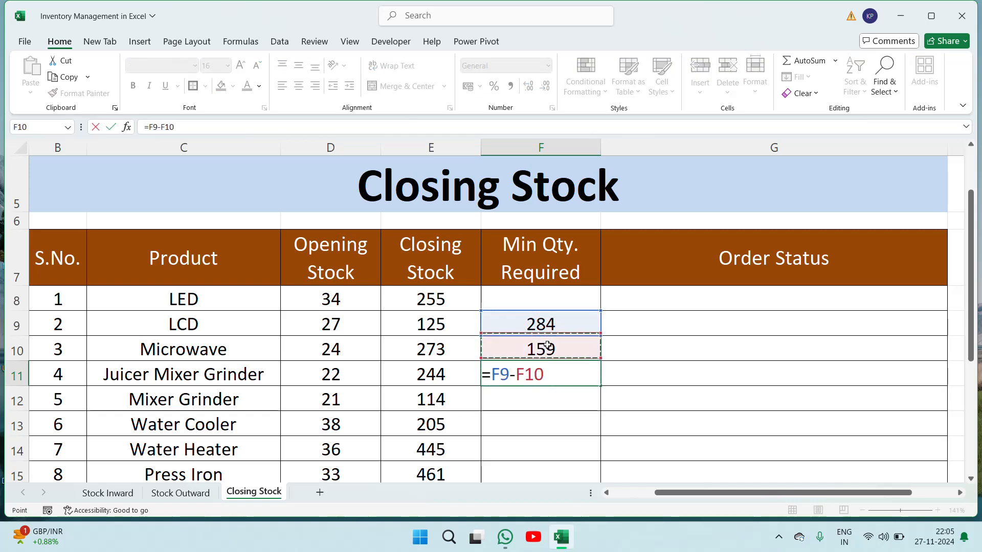
key(Return)
Step: Clear the LCD check calculations from F9:F11 in the Min Qty. Required column
click(547, 345)
key(Up)
key(Left)
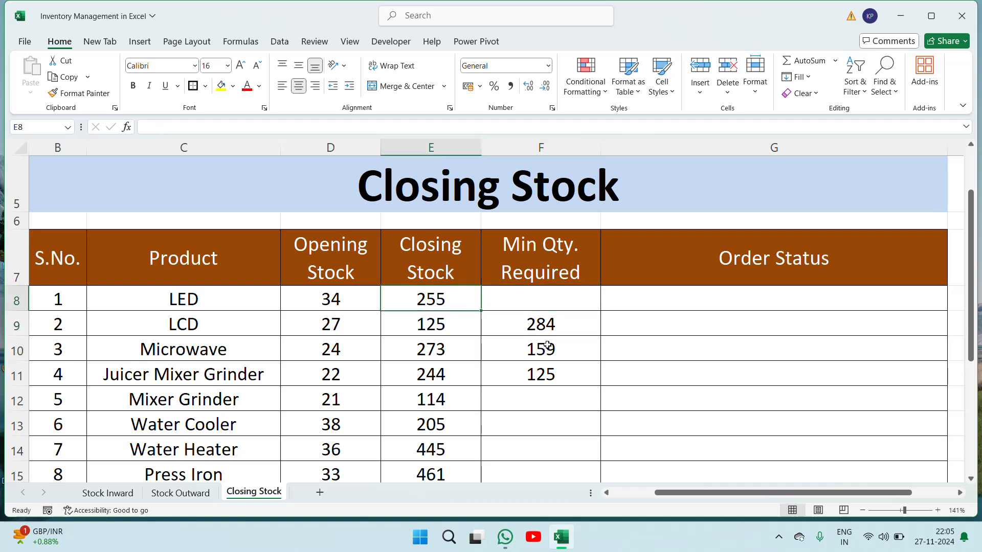
key(Right)
key(shift+Down)
key(shift+Down)
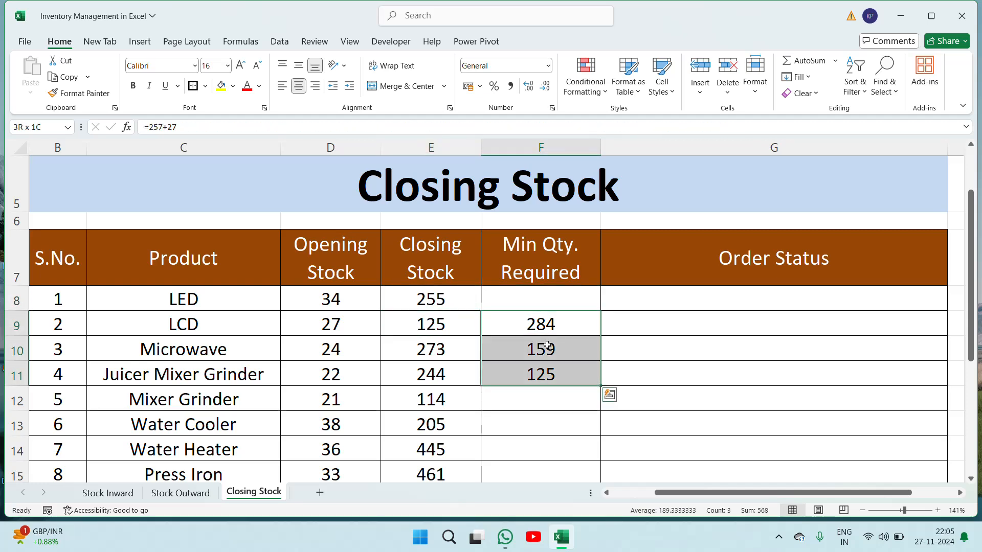
key(Delete)
key(Up)
key(Up)
key(Left)
key(Down)
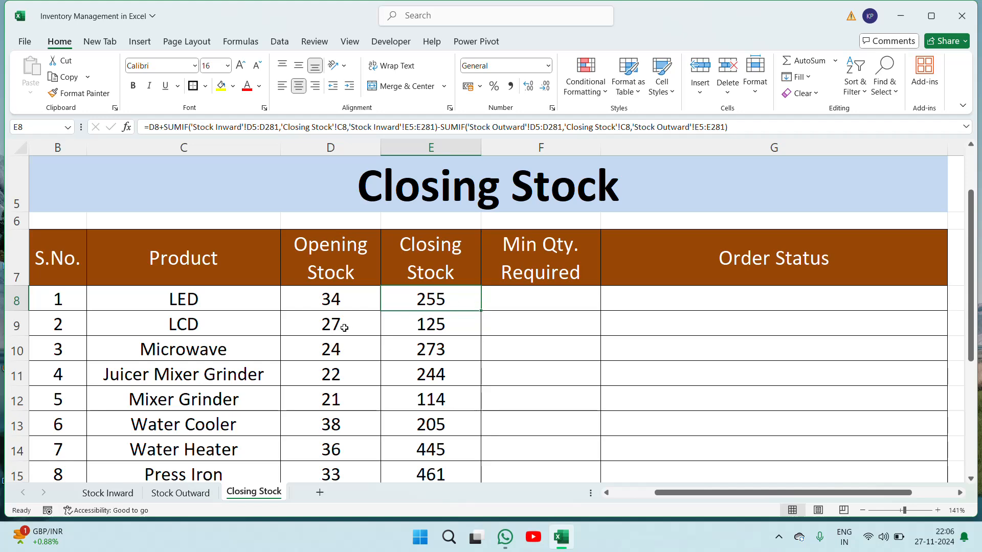
Step: Review the Closing Stock table and its calculated closing quantities from LED through Music System
click(180, 493)
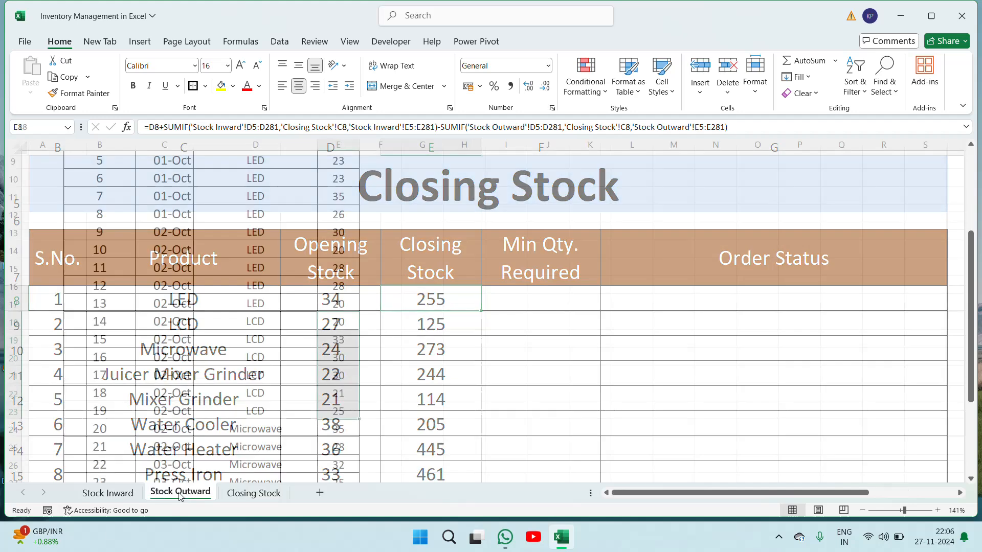
click(236, 495)
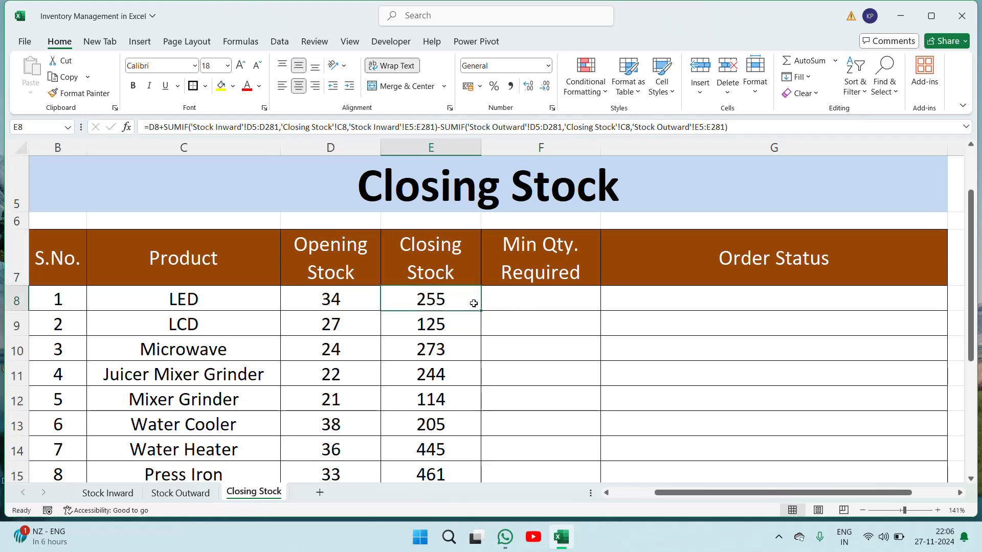
key(Down)
key(Down)
key(Down)
key(Down)
key(Down)
key(Down)
key(Down)
key(Down)
key(Down)
key(Down)
key(ctrl+Up)
key(ctrl+Up)
key(ctrl+Up)
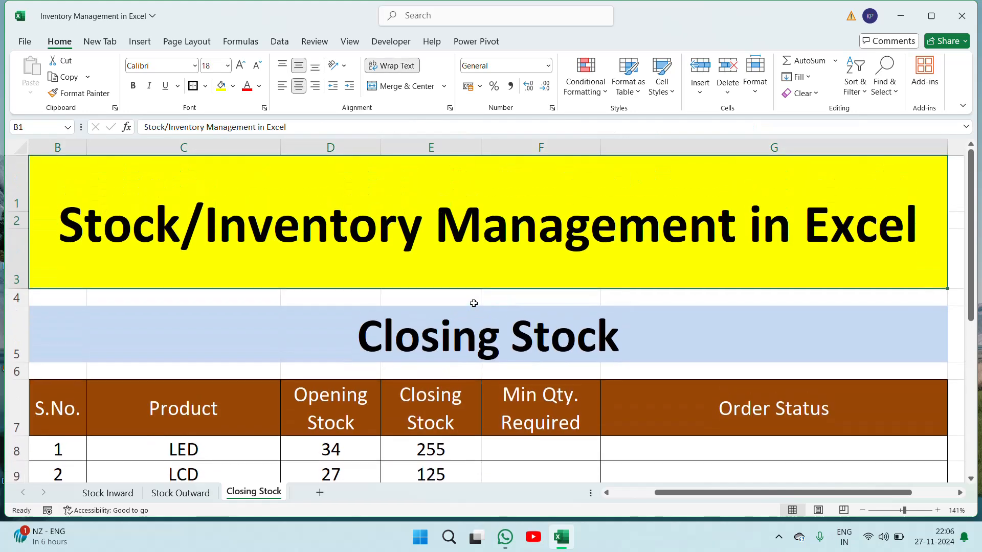
key(Down)
key(Down)
key(Down)
key(Down)
key(Down)
key(Down)
key(Down)
key(Down)
key(Down)
key(Down)
key(Up)
key(Up)
key(Up)
key(Up)
key(Up)
key(Up)
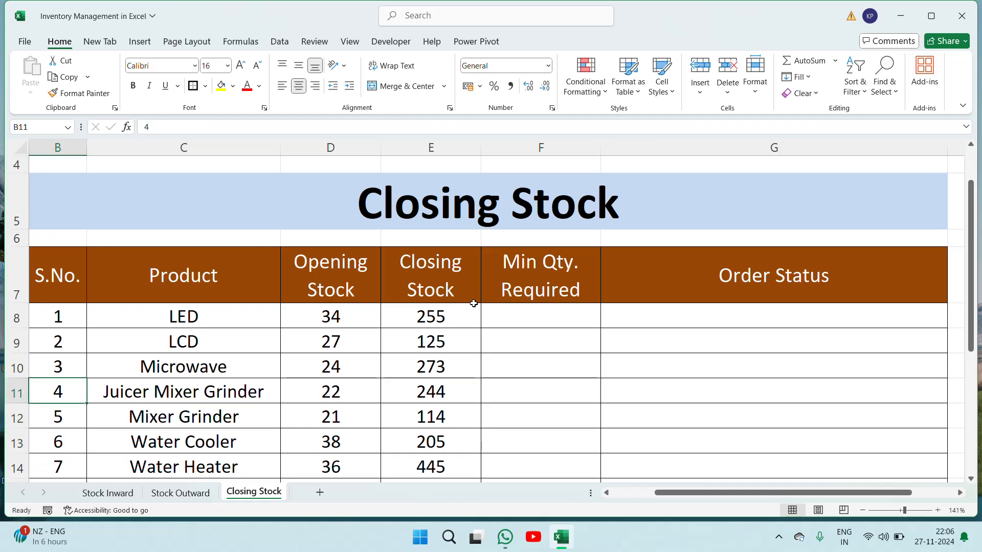
key(Right)
key(Right)
key(Right)
key(Down)
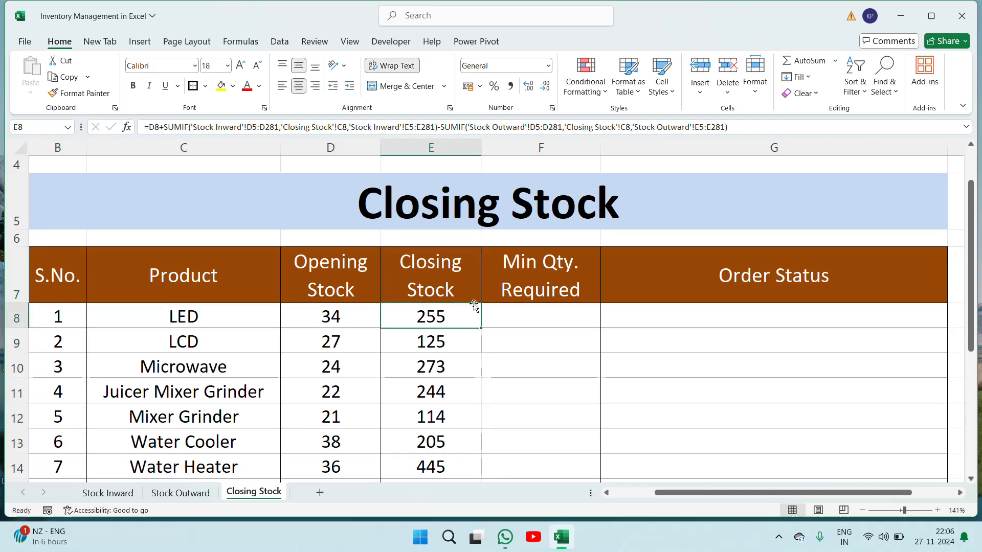
key(Right)
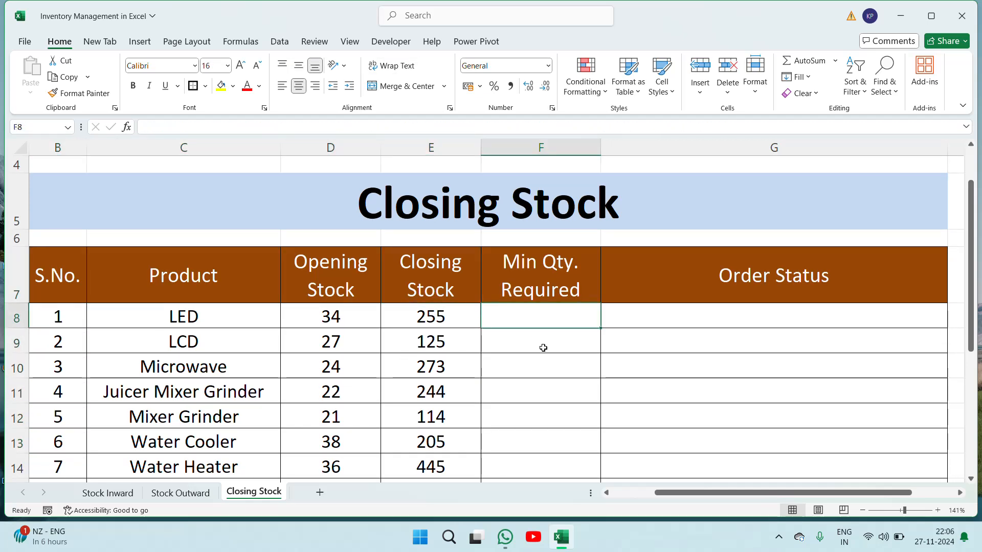
key(Down)
key(Up)
key(Left)
key(ctrl+Down)
key(Down)
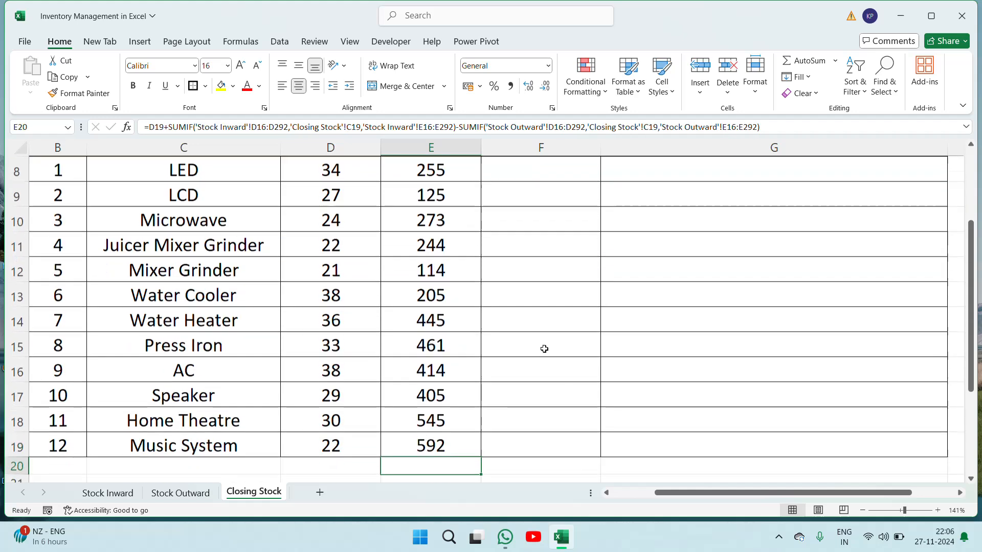
key(Up)
key(Up)
key(Up)
key(Up)
key(Up)
key(Up)
key(Up)
key(Up)
key(Up)
key(Up)
key(Up)
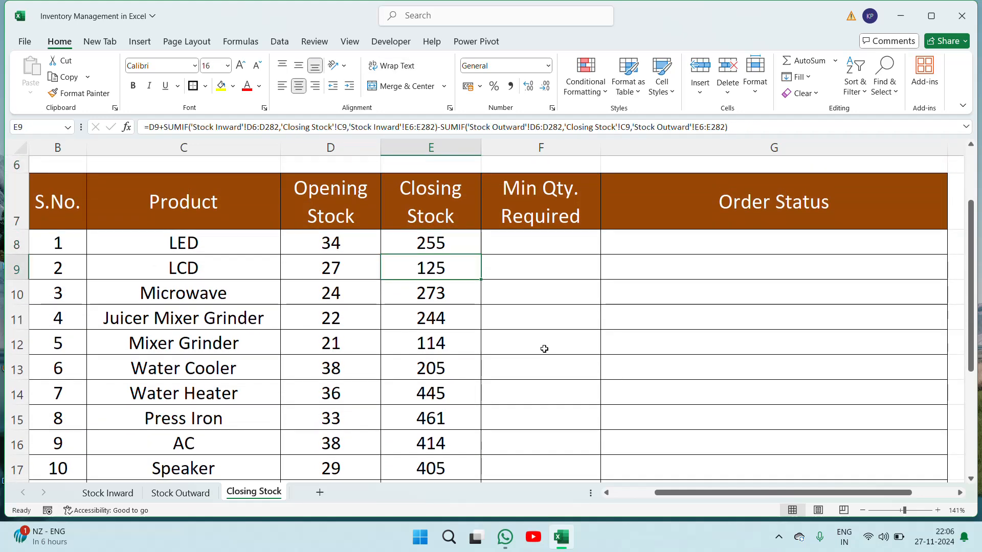
key(Up)
key(Right)
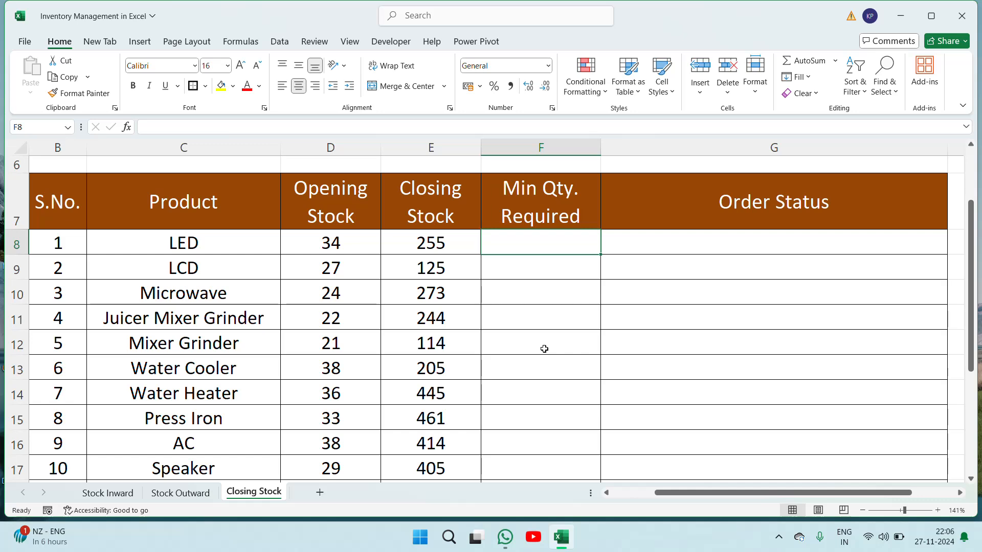
Step: Look over the Min Qty. Required column across all product rows, from LED to Music System
key(Down)
key(Down)
key(Down)
key(Down)
key(Down)
key(Down)
key(Down)
key(Down)
key(Down)
key(Down)
key(Down)
key(Down)
key(Down)
key(Down)
key(Down)
key(Down)
key(Down)
key(Down)
key(Down)
key(Down)
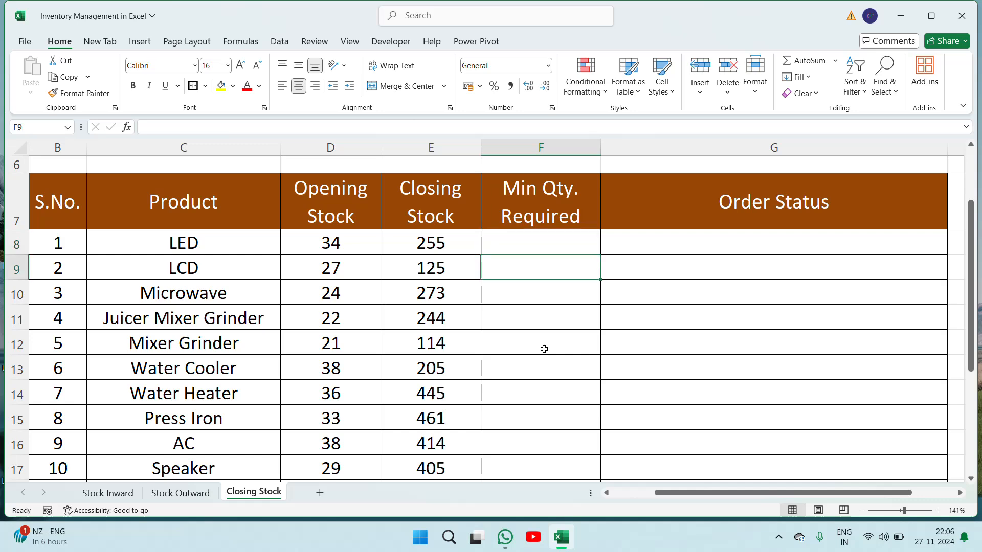
key(Up)
key(Up)
key(Up)
key(Up)
key(Up)
key(Up)
key(Up)
key(Up)
key(Up)
key(Up)
key(Up)
key(Up)
key(Up)
key(Up)
key(Up)
key(Up)
key(Up)
key(Up)
key(Up)
key(Up)
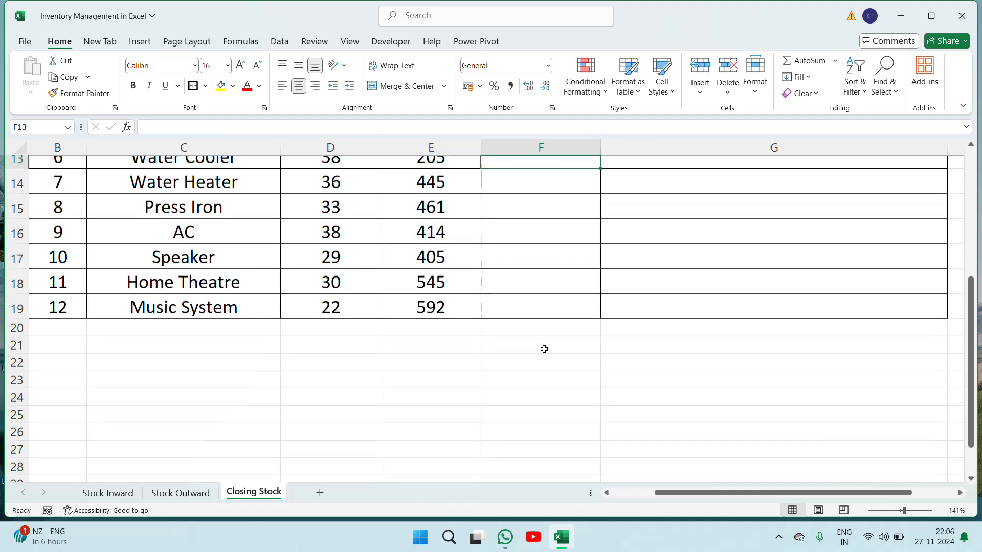
key(Down)
key(Down)
key(Down)
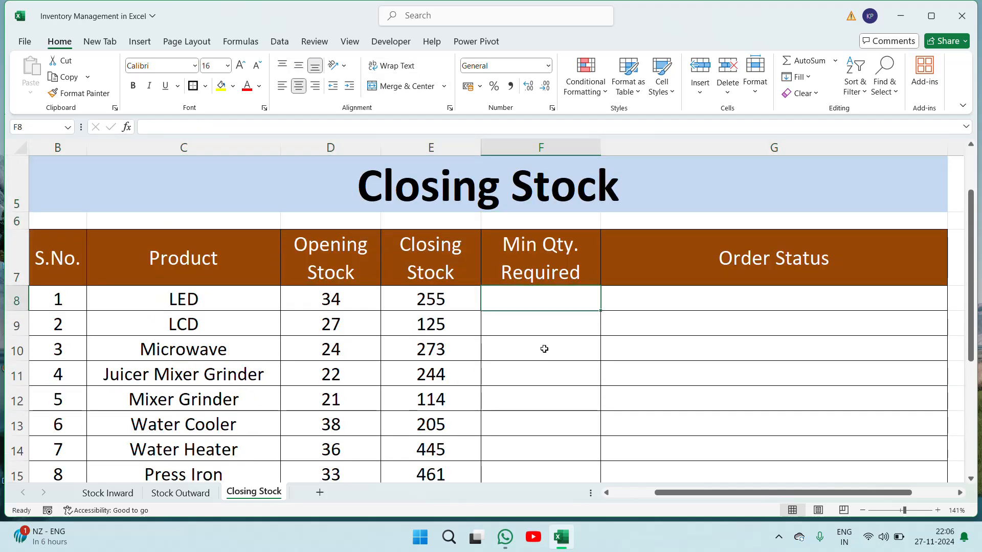
Step: Enter a RANDBETWEEN formula with bottom 180 and top 250 in F8 as the LED minimum quantity
text(260)
key(Return)
text(=)
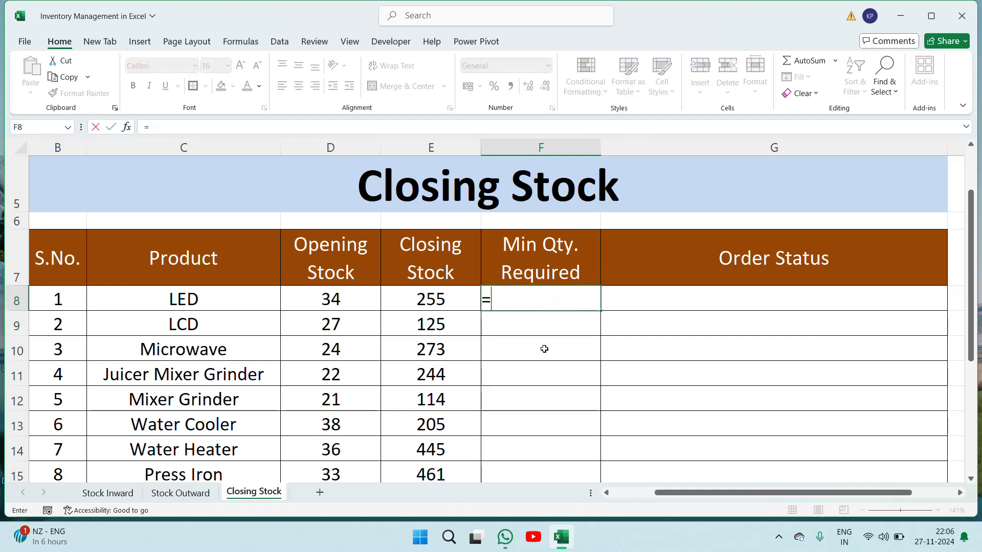
text(rand)
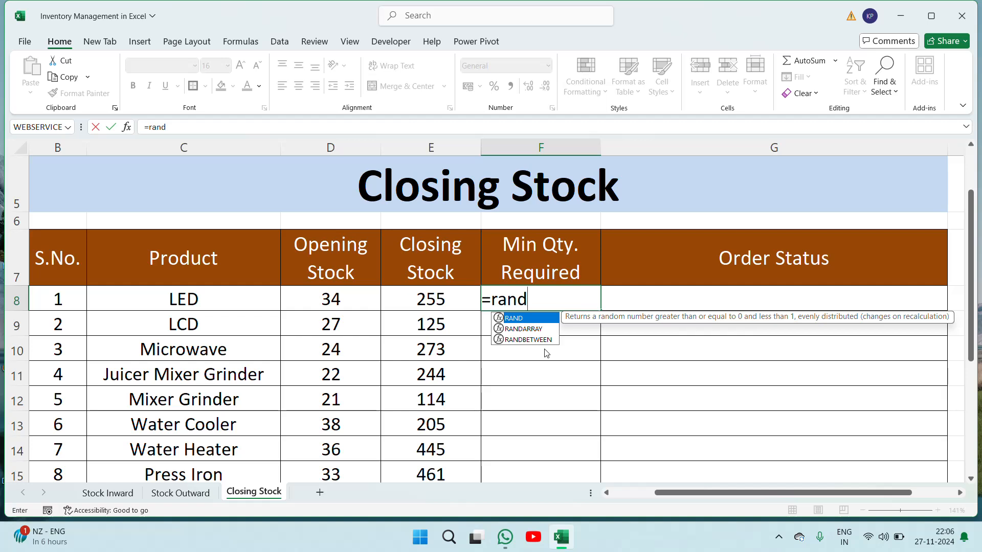
key(Down)
key(Down)
key(Tab)
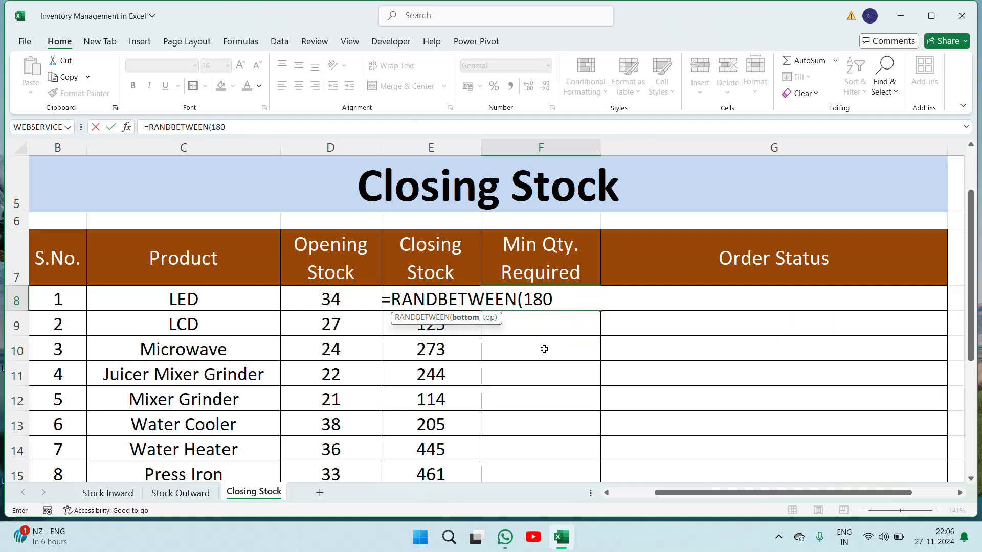
text(,250)
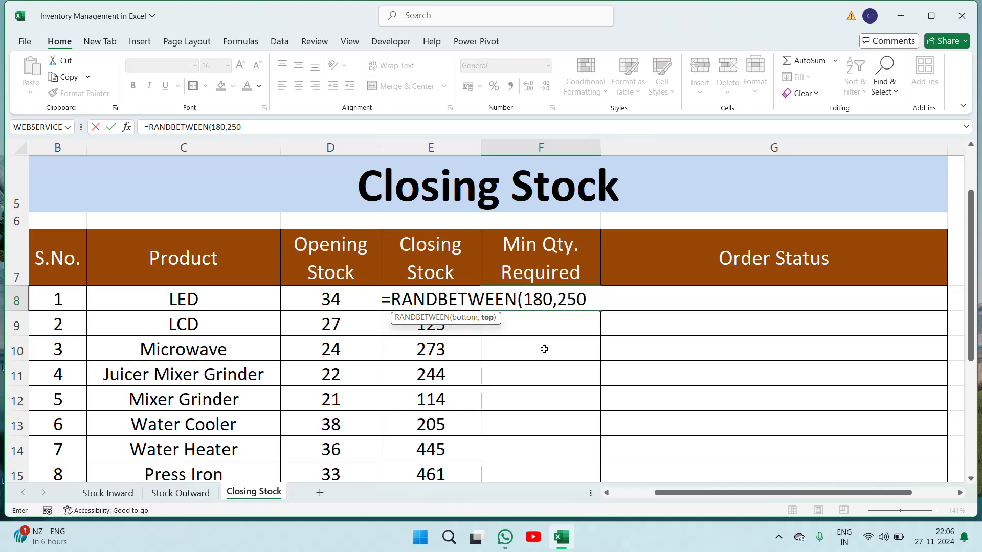
key(ctrl+Return)
Step: Copy the RANDBETWEEN formula from F8 down the Min Qty. Required column through F19
key(ctrl+c)
key(Left)
key(ctrl+Down)
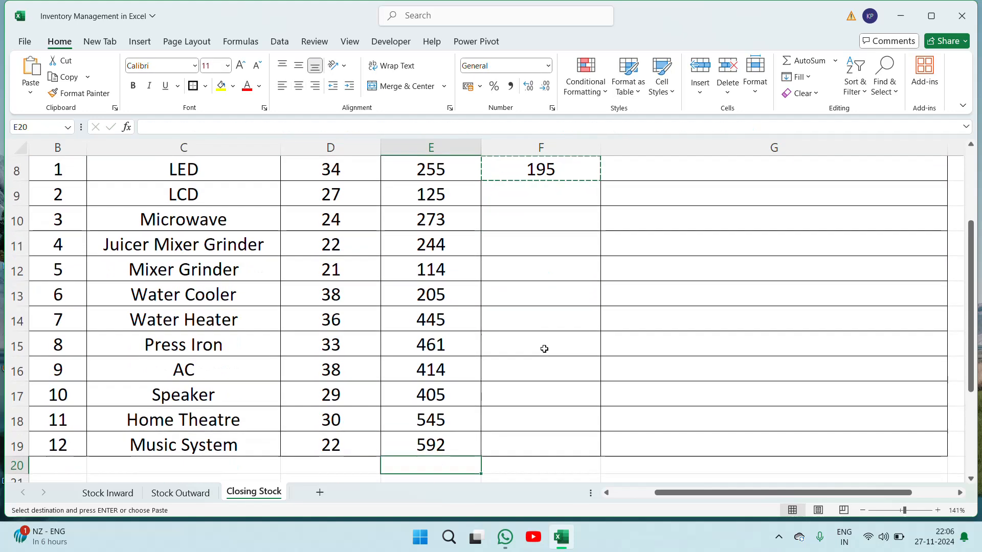
key(Right)
key(ctrl+shift+Up)
key(ctrl+v)
key(Escape)
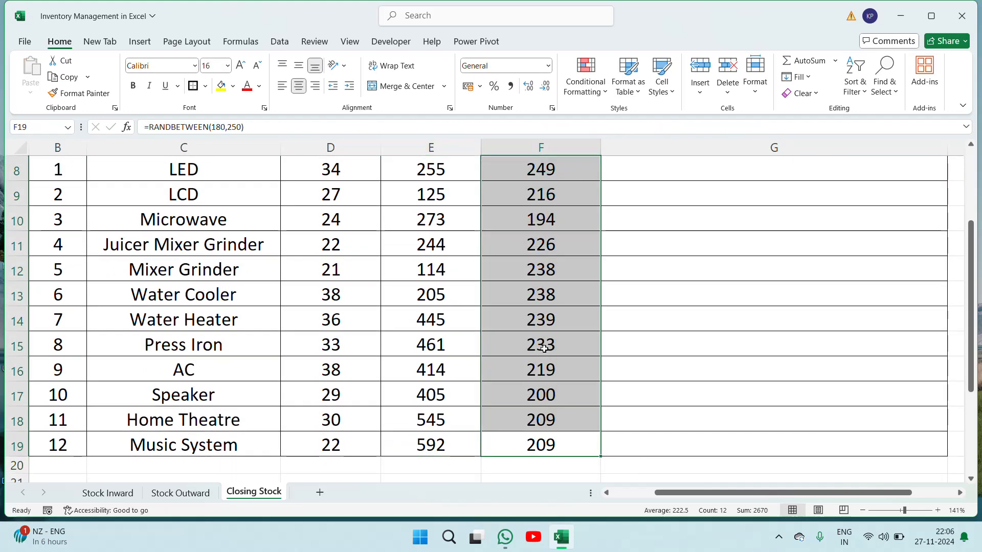
Step: Replace the RANDBETWEEN formulas in F8:F19 with static values
key(ctrl+Up)
key(Up)
key(Down)
key(Down)
key(ctrl+shift+Down)
key(ctrl+c)
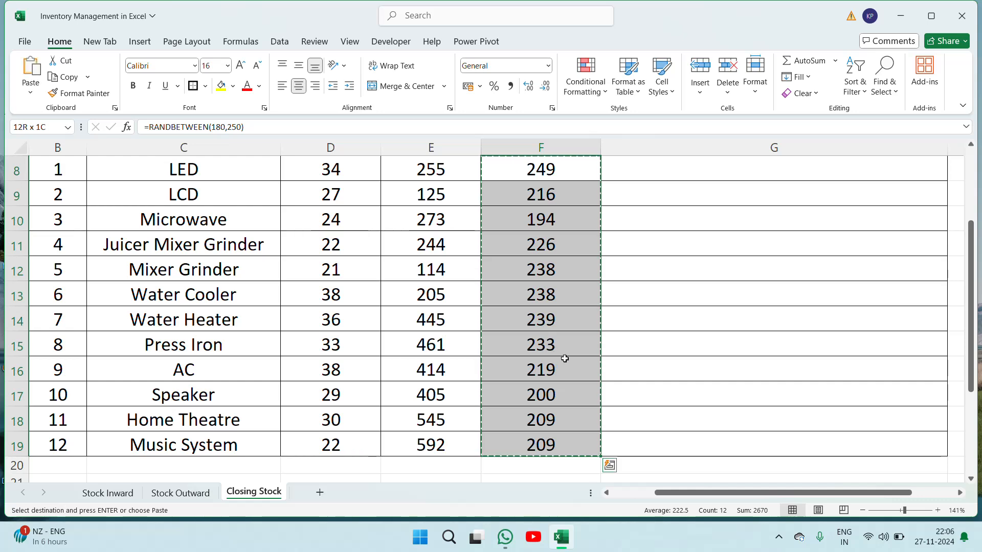
right_click(558, 358)
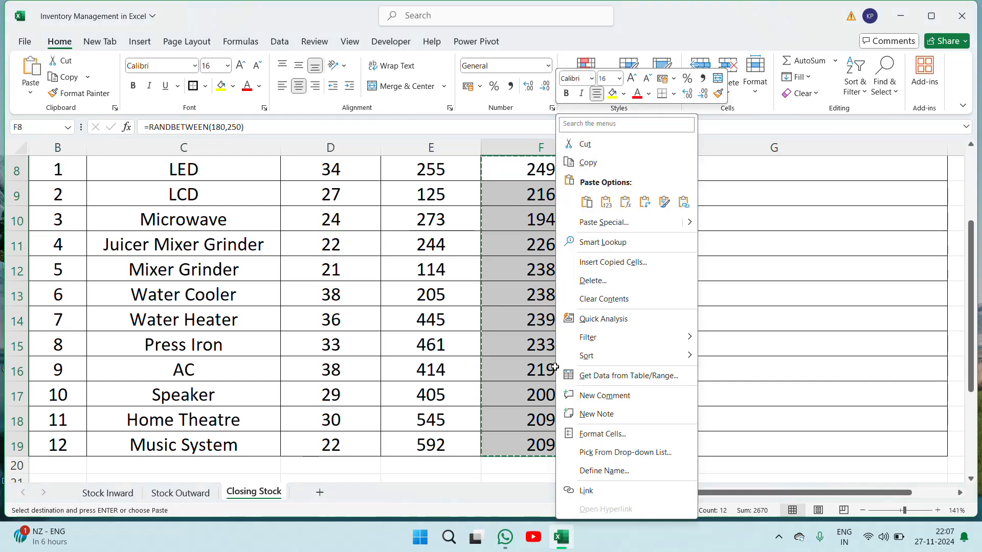
click(606, 202)
click(538, 236)
Step: Review the Min Qty. Required values alongside the closing stock for the products from LED to Music System
key(ctrl+Up)
key(ctrl+Up)
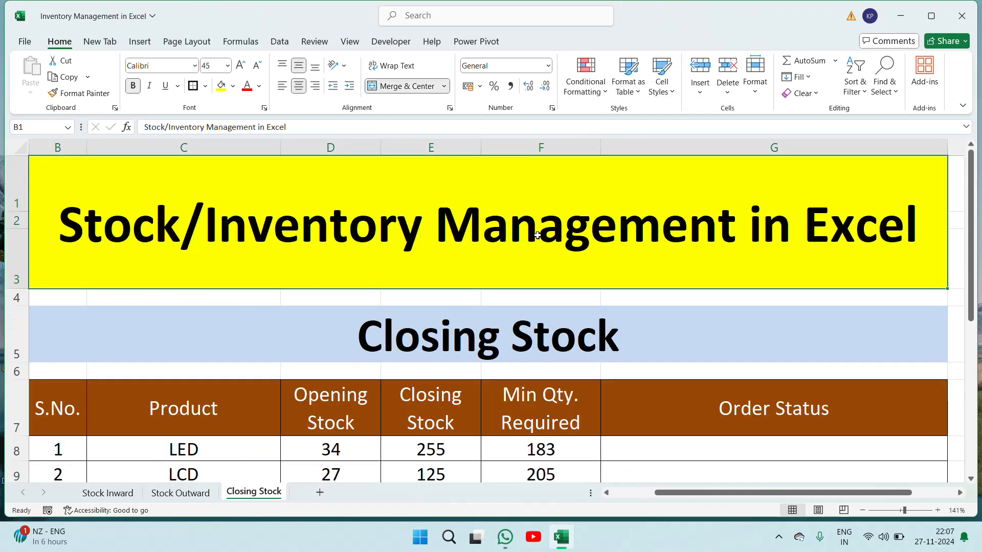
key(Down)
key(Down)
key(Down)
key(Down)
key(Down)
key(Down)
key(Down)
key(Up)
key(Up)
key(Right)
key(Right)
key(Right)
key(Right)
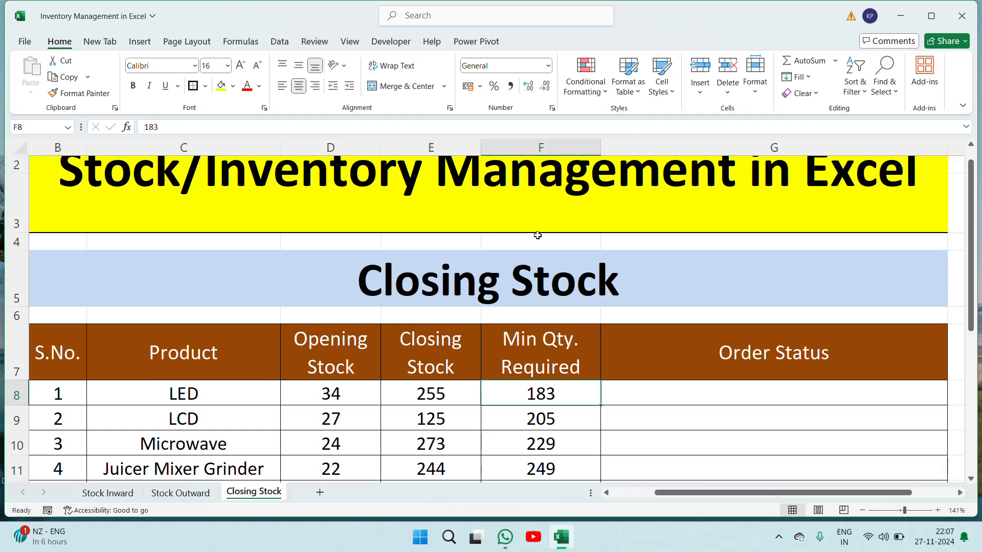
key(Down)
key(Left)
key(Left)
key(Left)
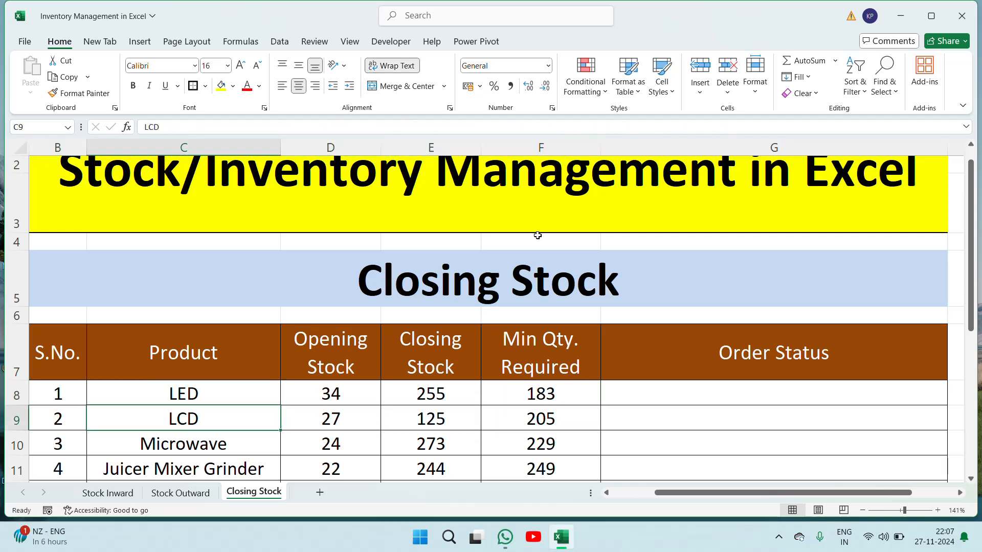
key(Right)
key(Right)
key(Right)
key(Down)
scroll(537, 236, down, 2)
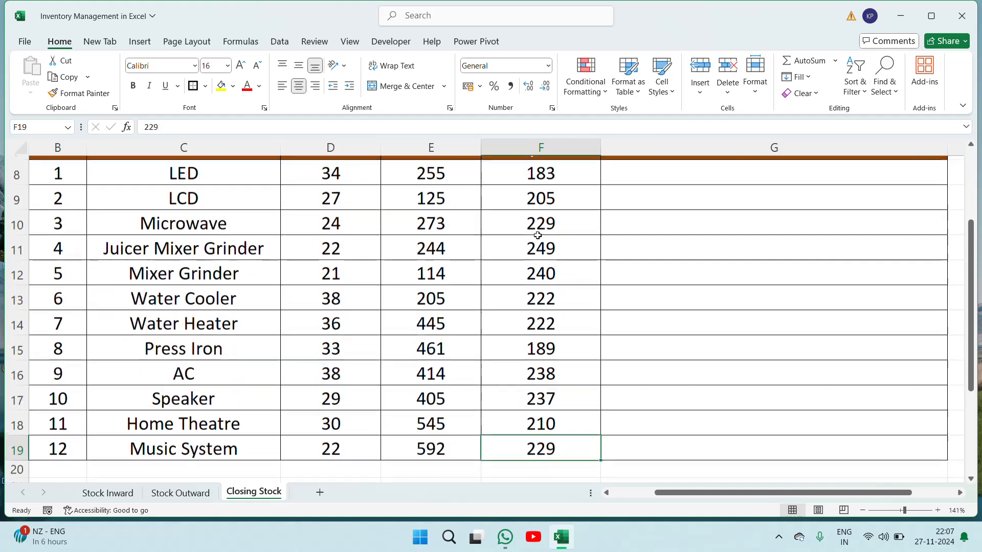
key(Up)
key(Up)
key(Up)
key(Up)
key(Up)
key(Up)
key(Up)
key(Down)
key(Down)
key(Down)
key(Down)
key(Down)
key(Down)
key(Down)
key(Down)
key(Down)
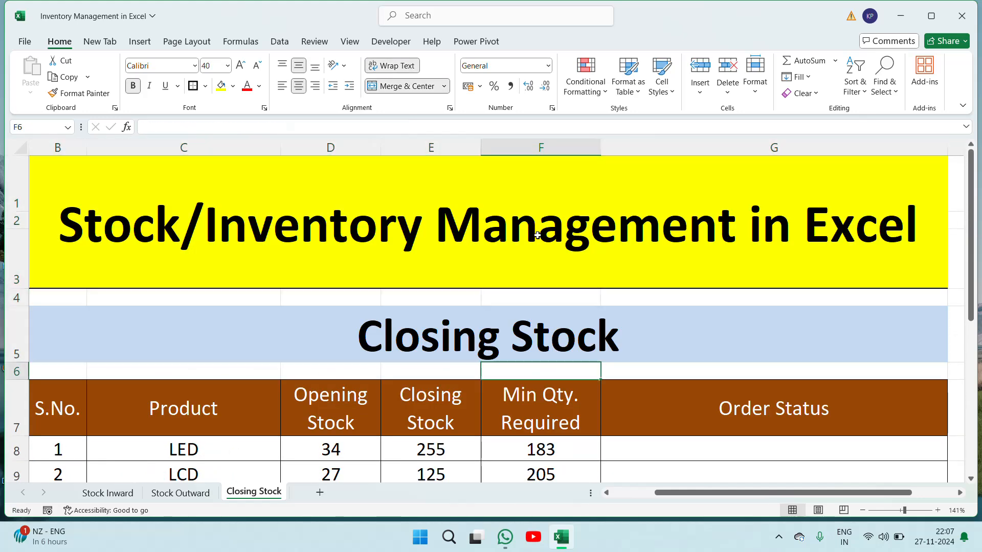
key(Up)
key(Up)
key(Up)
key(Up)
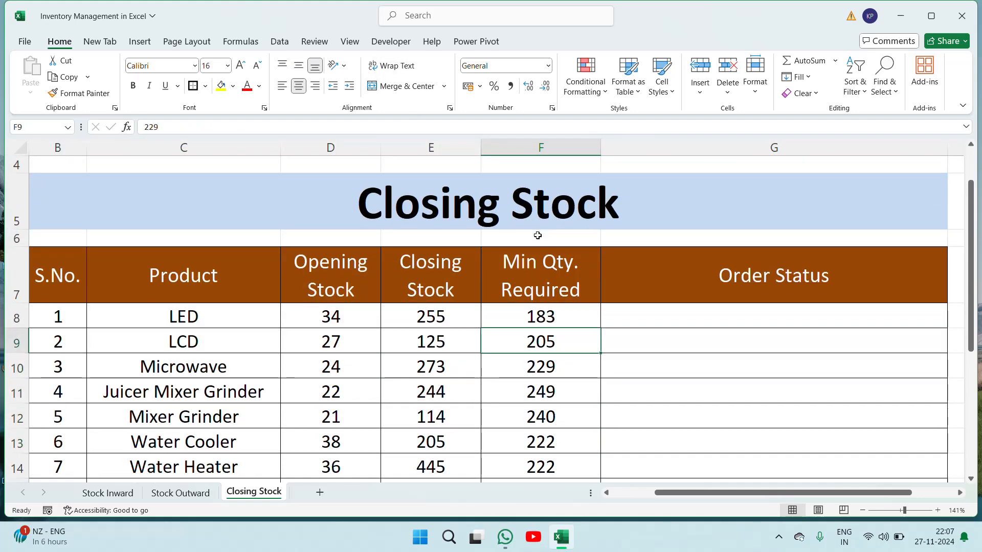
key(Right)
key(Right)
key(Right)
key(Left)
key(Left)
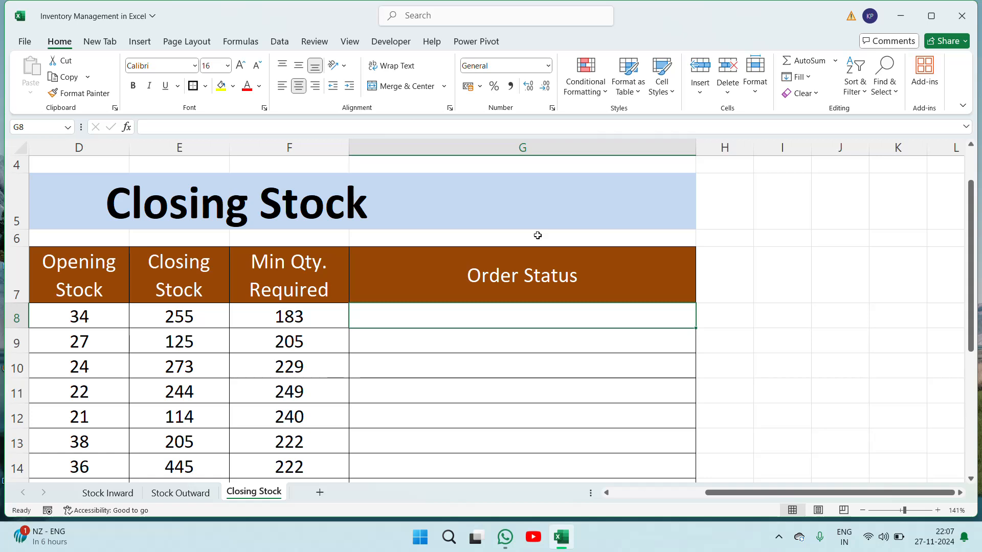
text(=)
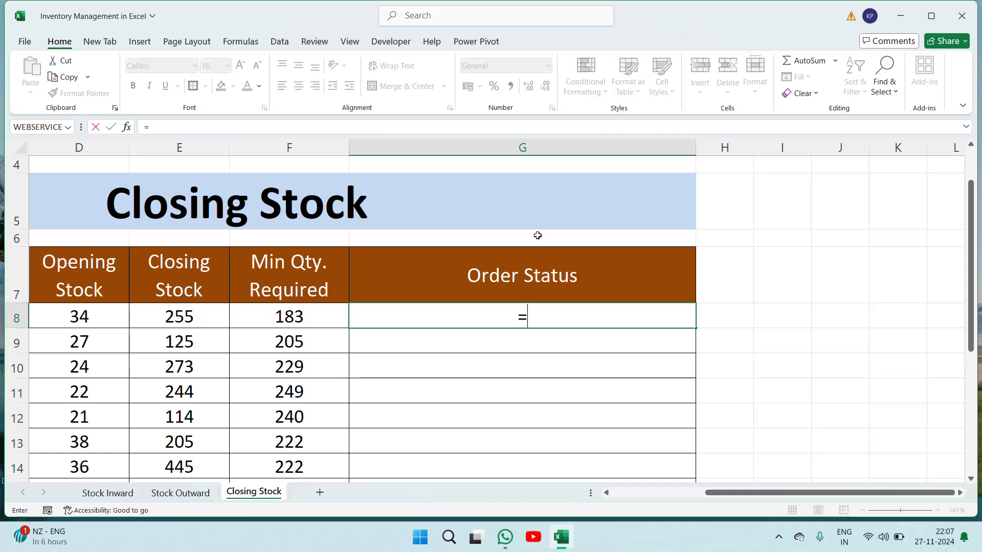
text(if)
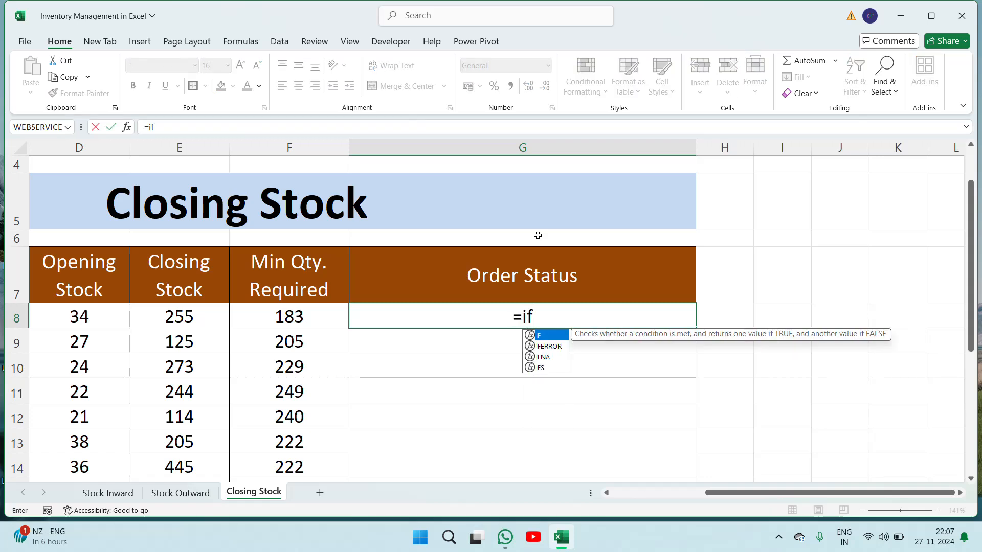
key(Tab)
key(Left)
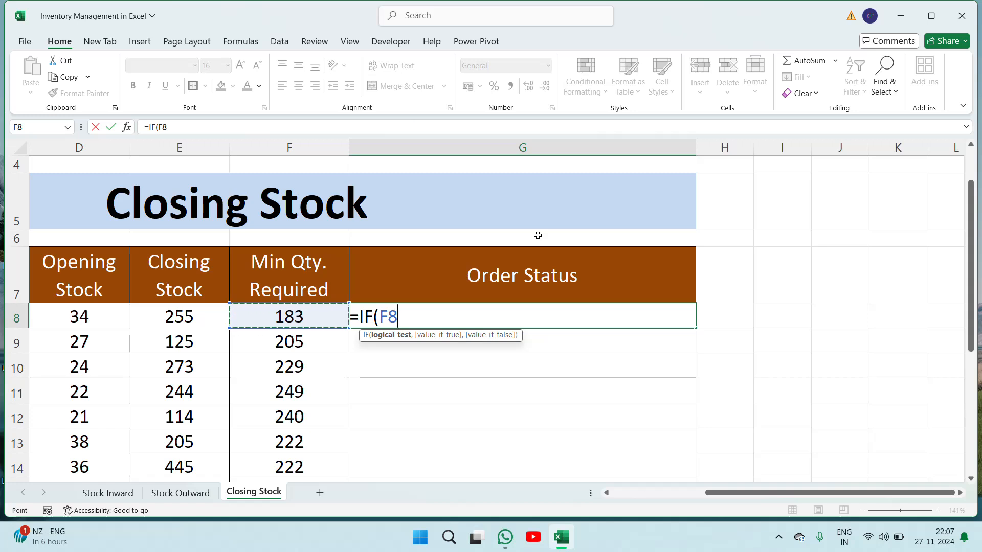
text(<)
key(Escape)
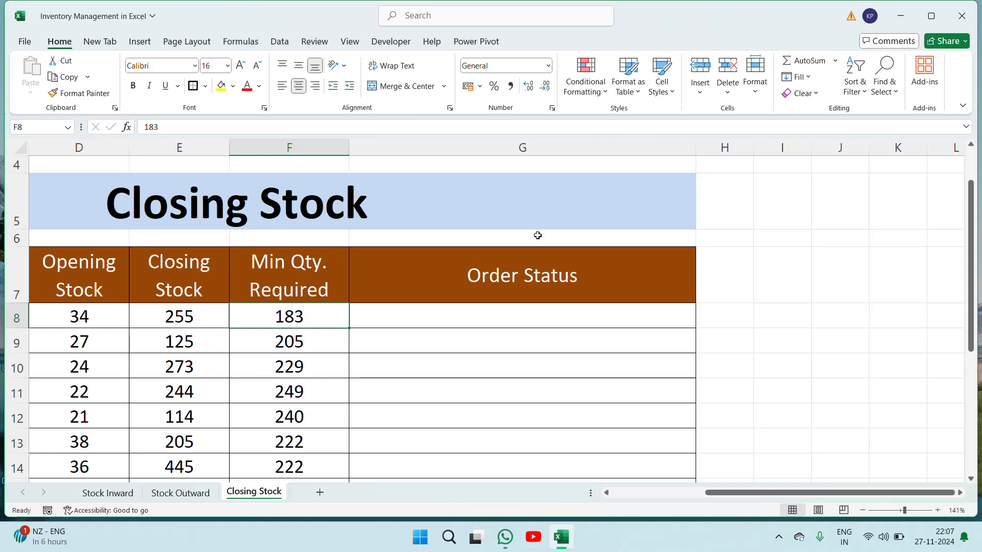
Step: Undo the values-only paste in the Min Qty. Required column and inspect the formula in F8
key(ctrl+z)
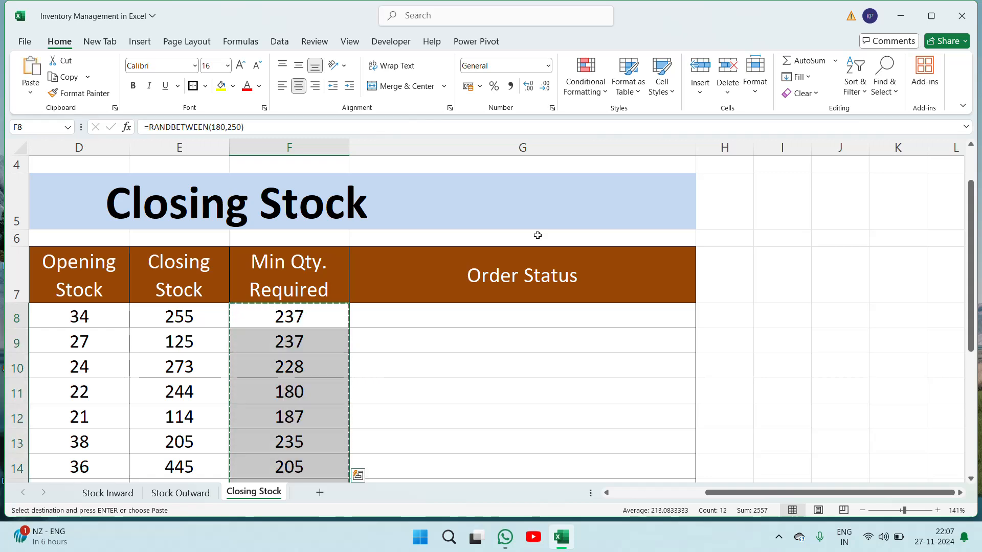
key(Escape)
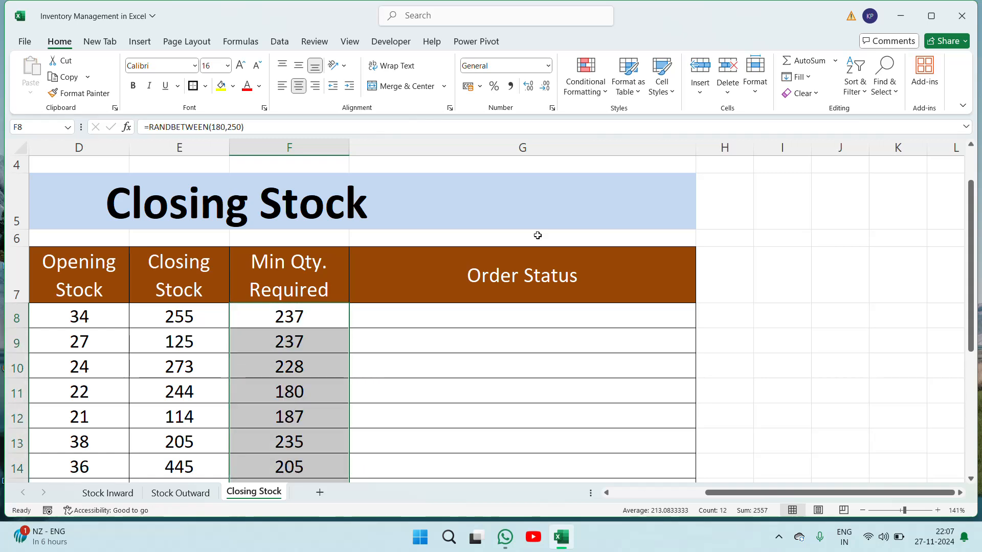
key(Up)
key(Down)
key(F2)
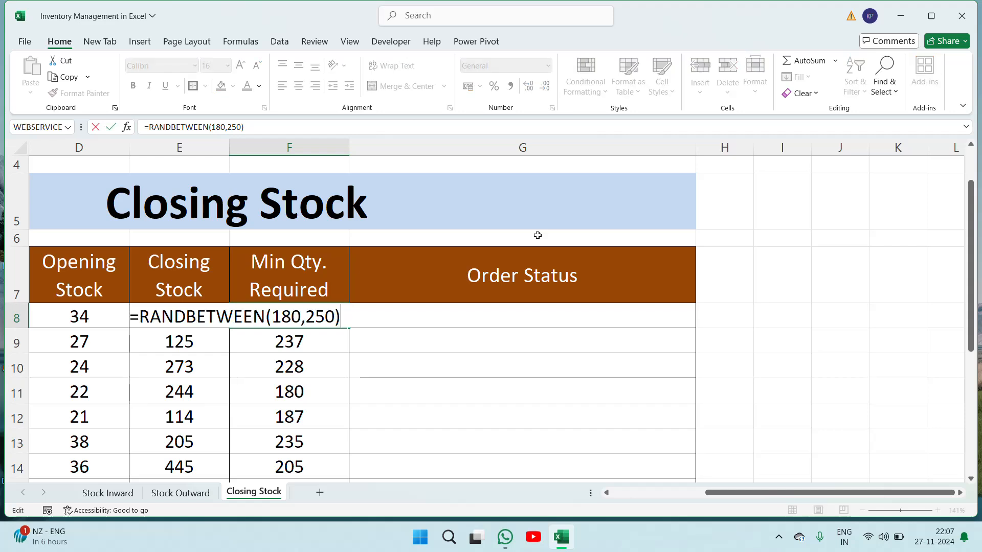
key(Escape)
Step: Copy F8:F19 and paste it back over itself as values only to fix the minimum required quantities
key(ctrl+shift+Down)
key(ctrl+c)
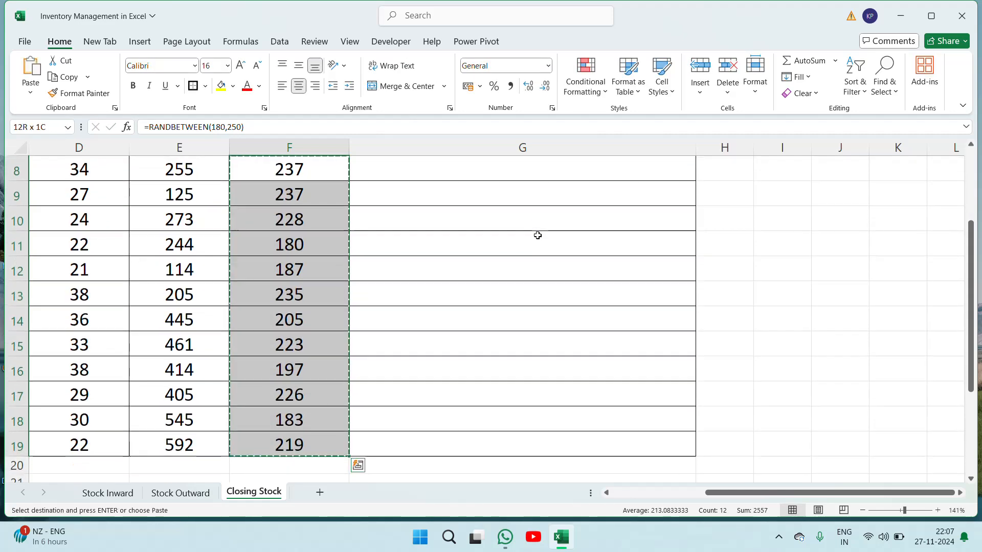
right_click(317, 368)
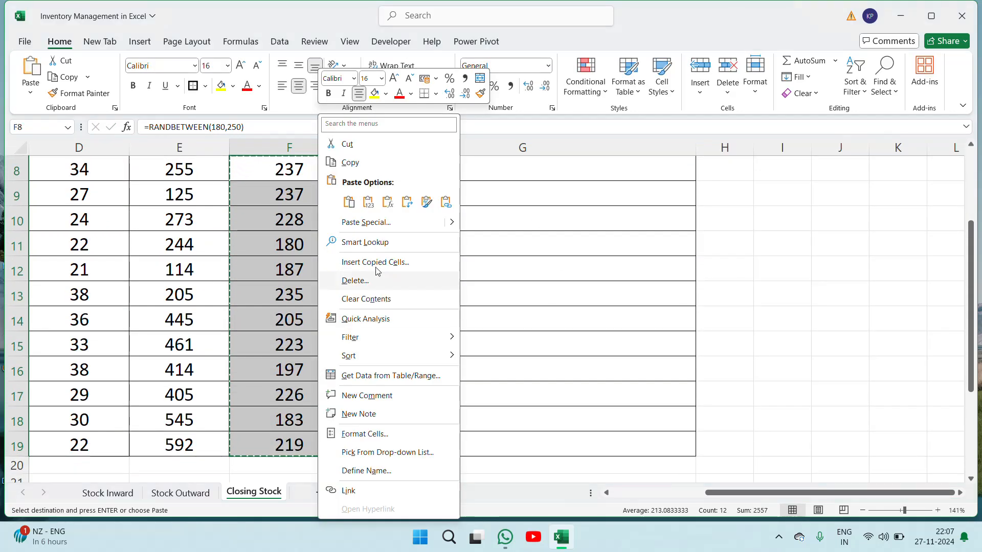
click(369, 207)
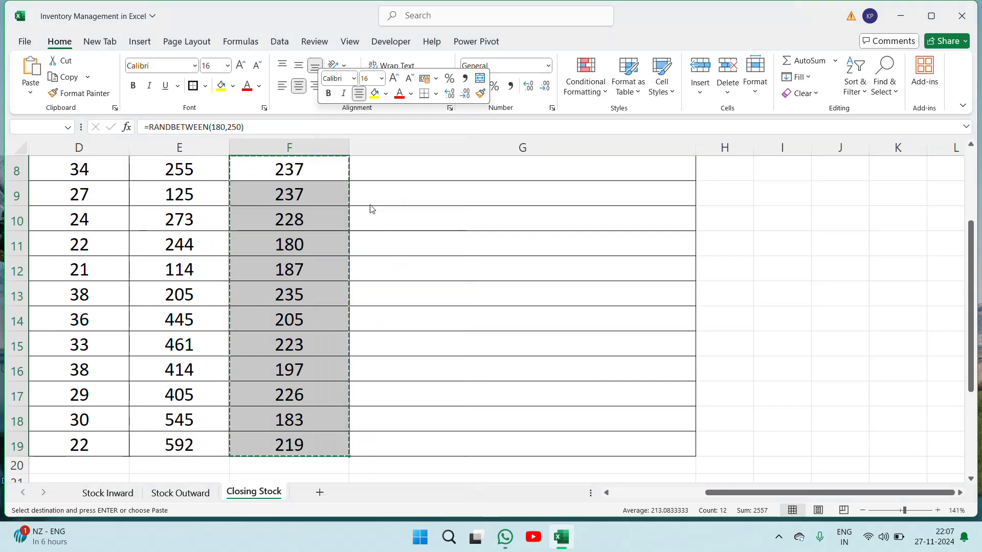
click(395, 180)
scroll(395, 180, up, 1)
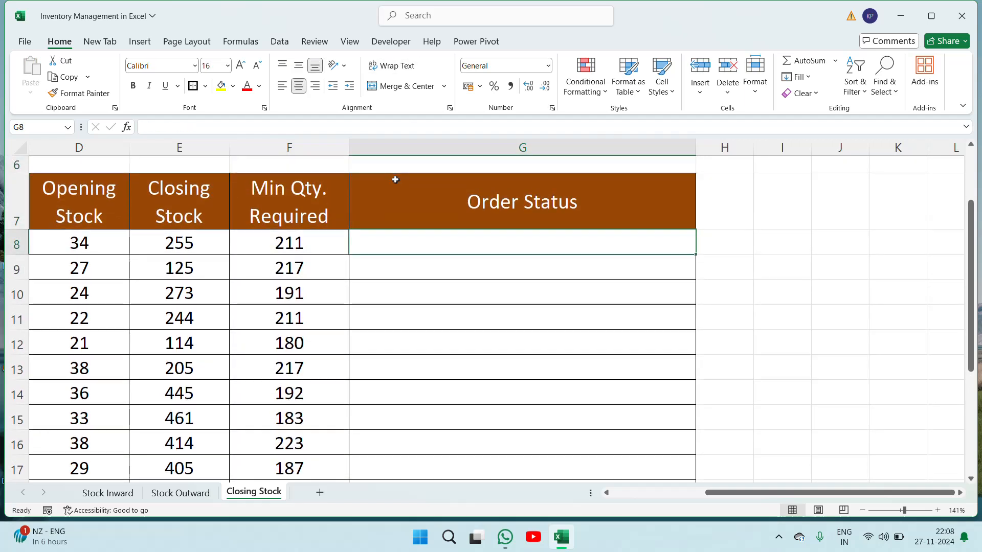
Step: Look over the Closing Stock table's headings and first product rows around the empty Order Status column
key(Up)
key(Up)
key(Up)
key(Up)
key(Down)
key(Down)
key(Down)
key(Down)
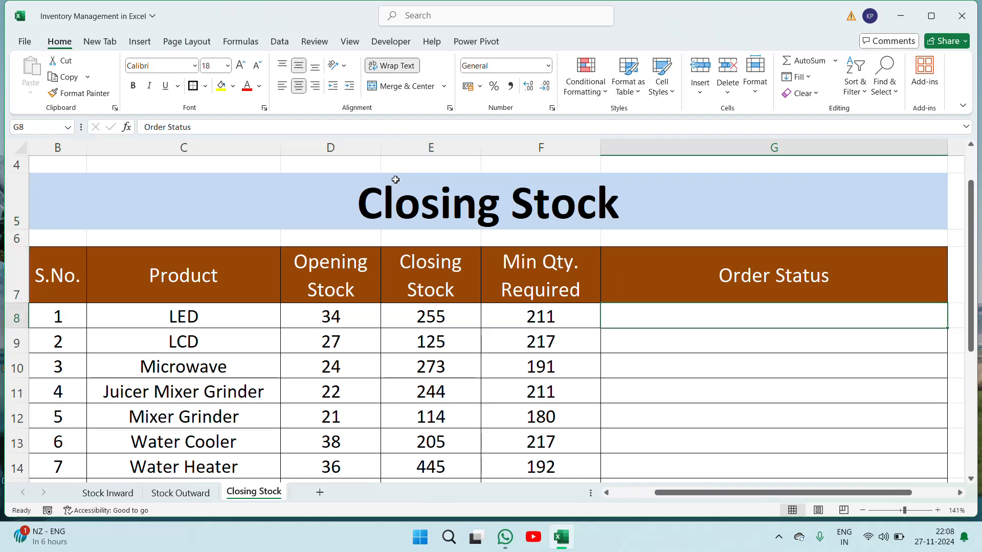
key(Right)
key(Right)
key(Left)
key(Left)
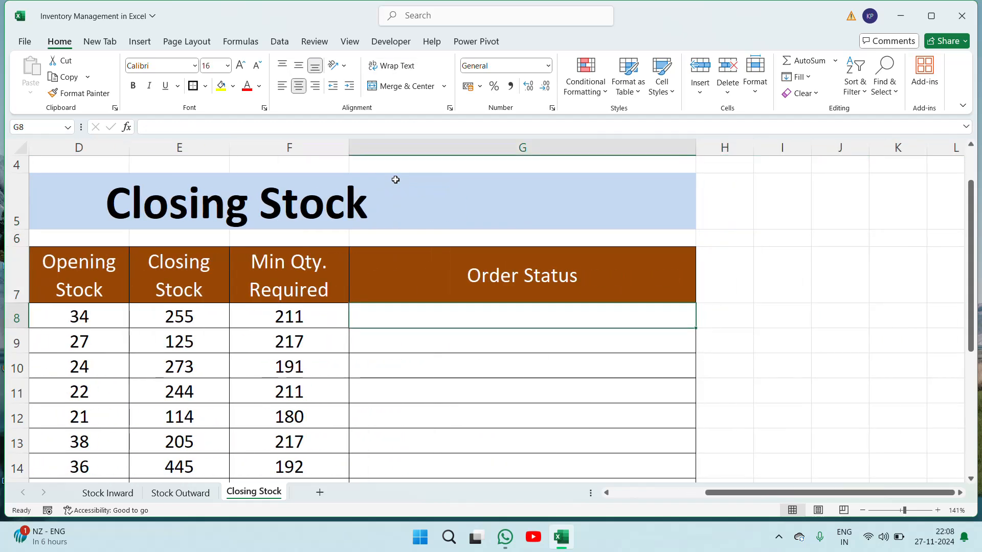
Step: Enter an IF formula in G8 that returns "Order Place" when F8 is below 250 and "Not Required" otherwise
text(=if)
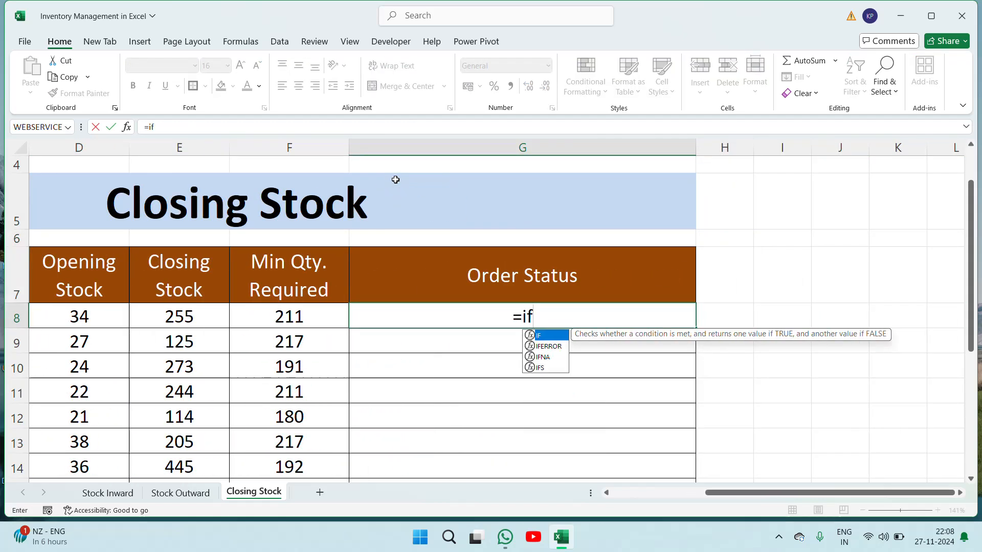
key(Tab)
key(Left)
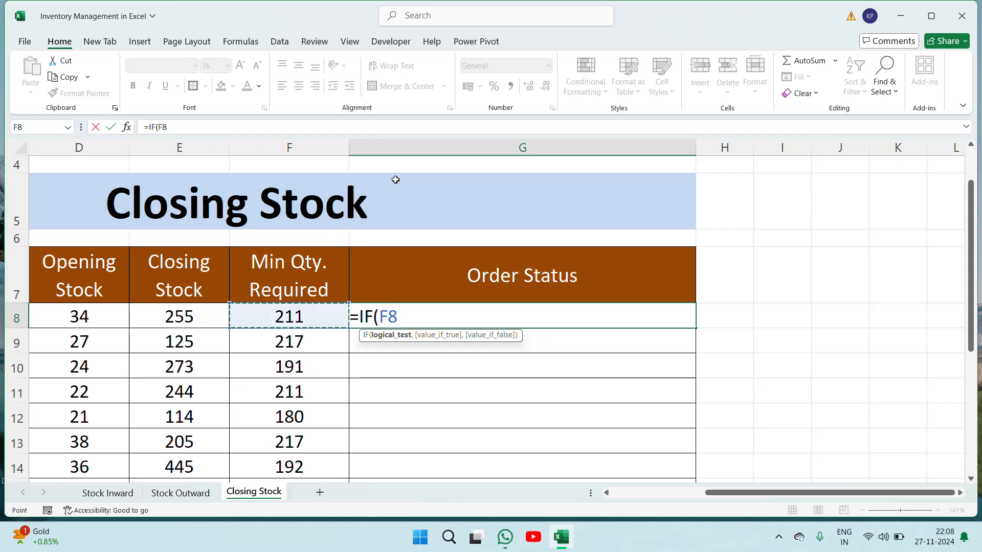
text(<250)
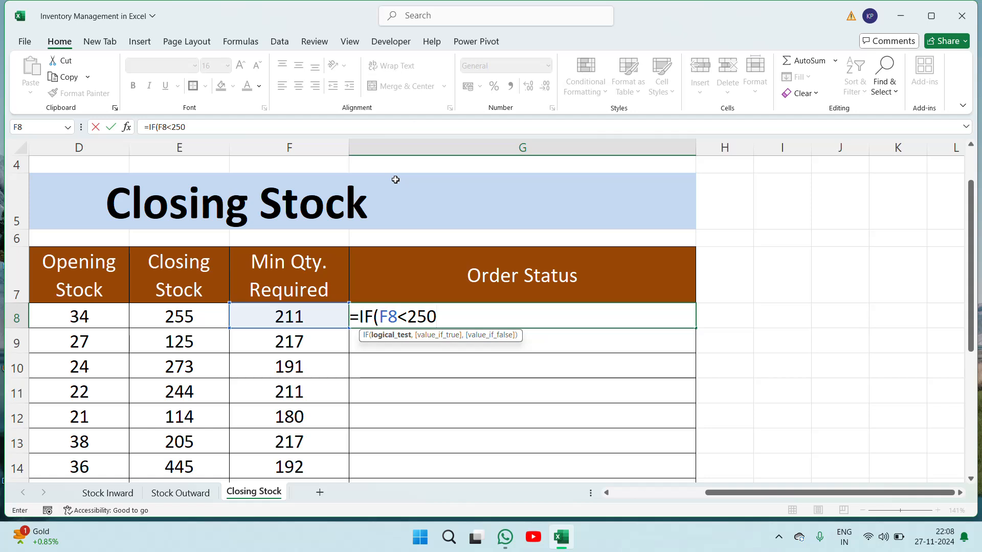
text(,)
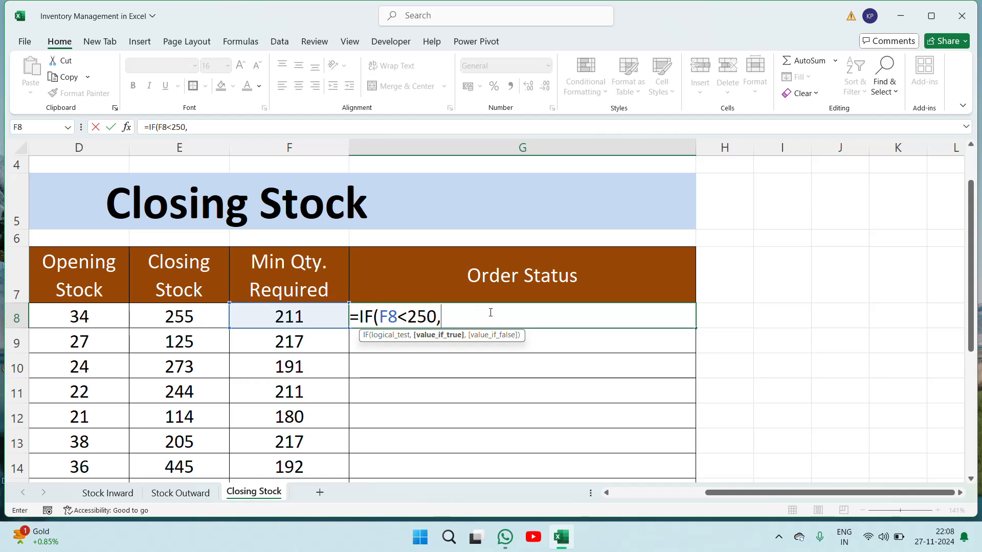
text("Order Plac)
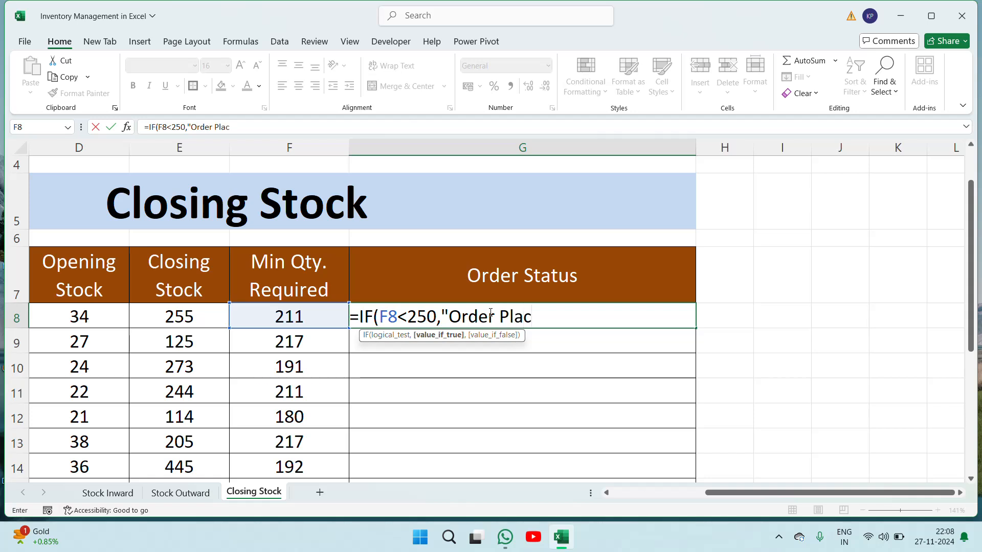
text(e",")
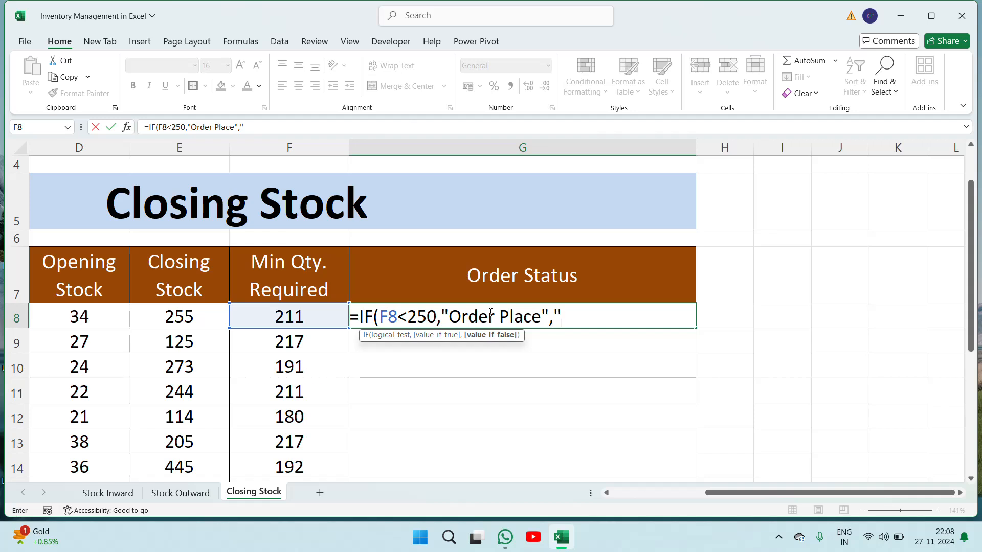
text(Not Req)
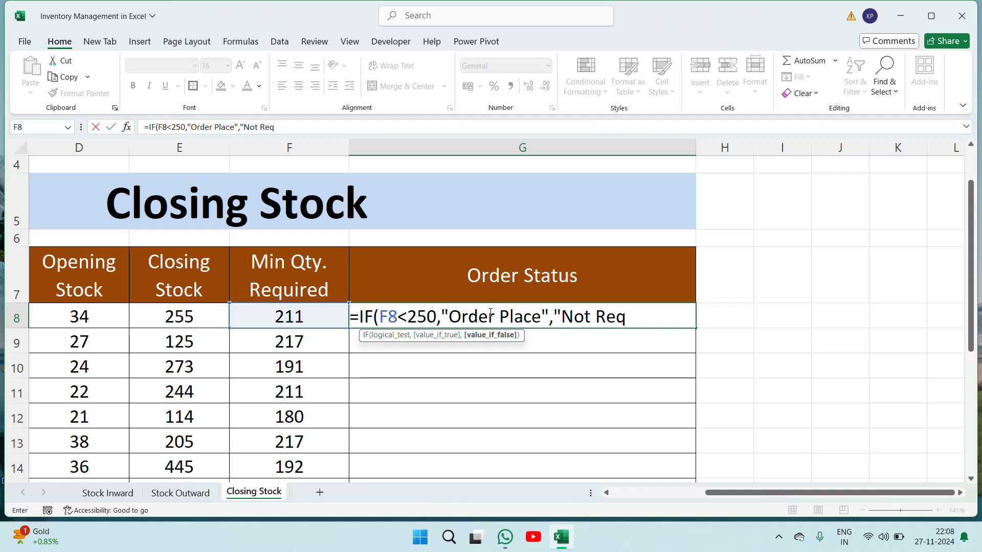
text(uired"))
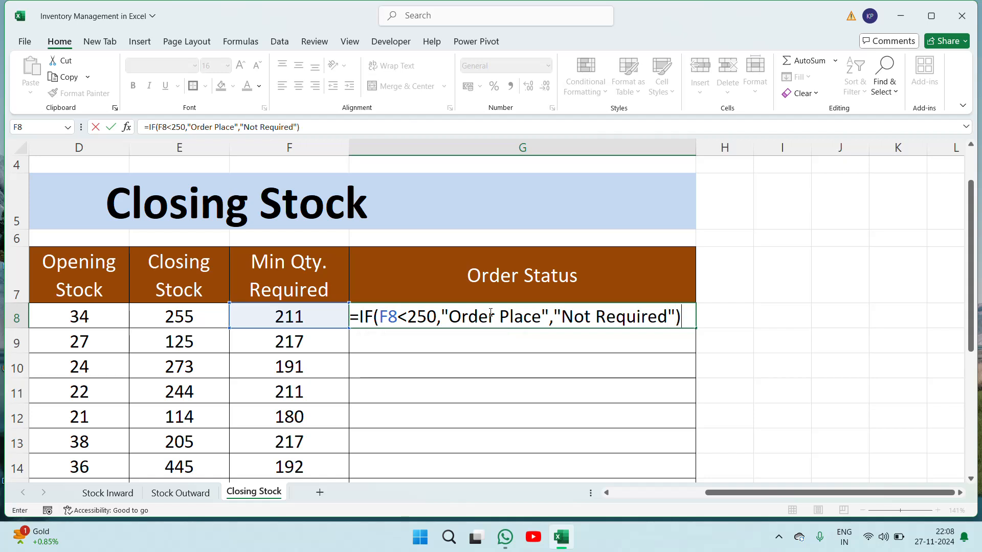
key(Return)
Step: Copy the IF formula from G8 down the Order Status column through G19
click(490, 312)
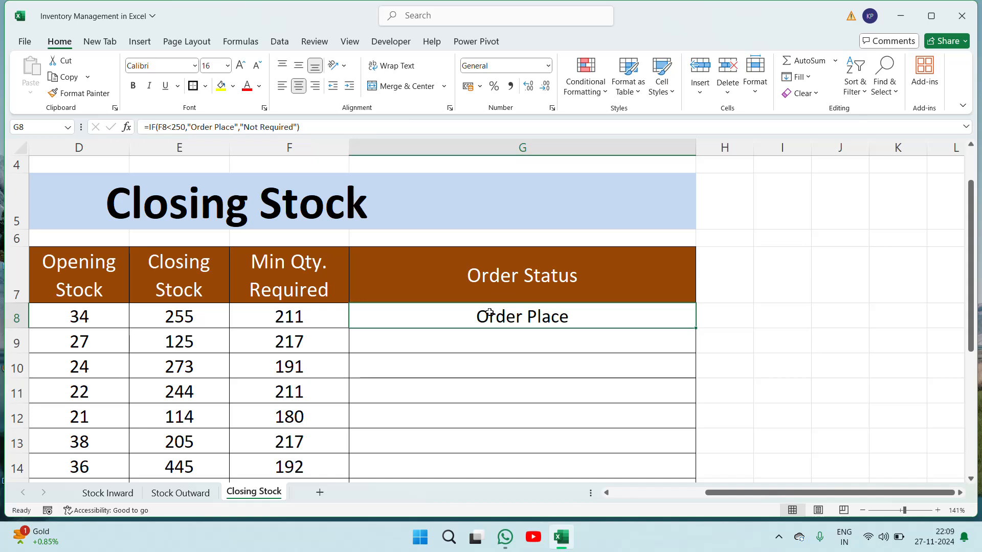
key(ctrl+c)
key(Down)
key(Down)
key(Down)
key(Down)
key(Down)
key(Down)
key(Down)
key(Down)
key(Down)
key(Down)
key(Down)
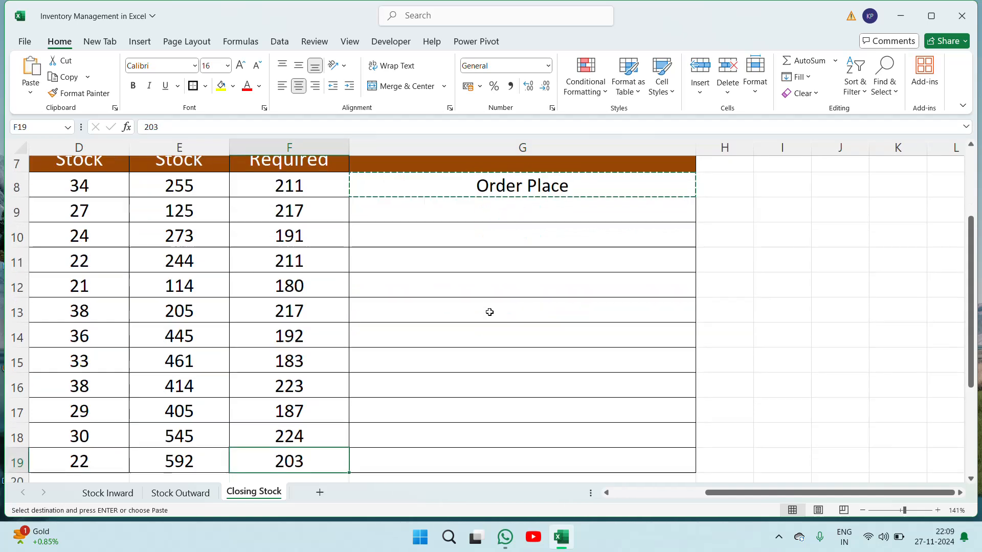
key(ctrl+shift+Up)
key(ctrl+v)
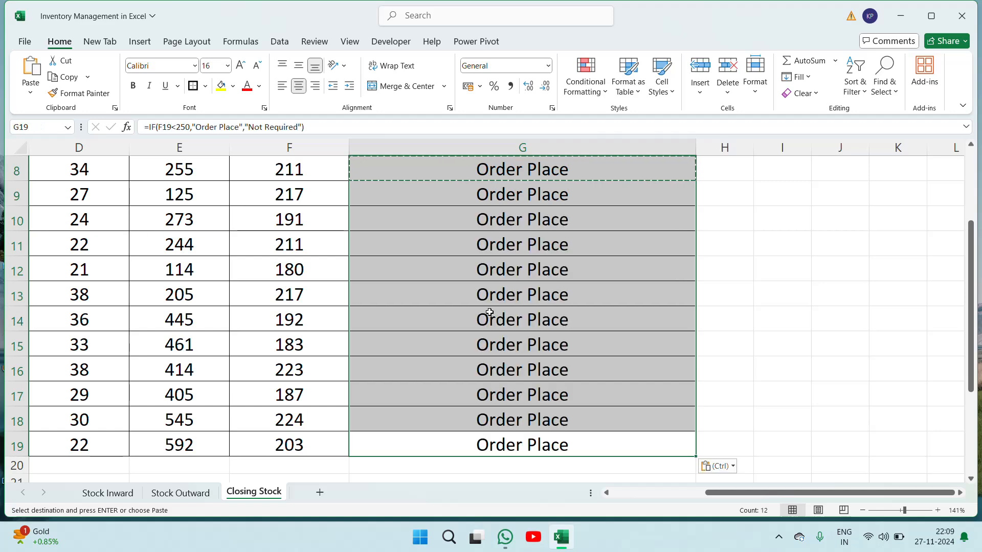
key(Escape)
Step: Review the Order Status results and their formulas across the product rows in column G
key(ctrl+Up)
key(Down)
key(Down)
key(Down)
key(Down)
key(Down)
key(Down)
key(Down)
key(Down)
key(Down)
key(Down)
key(Down)
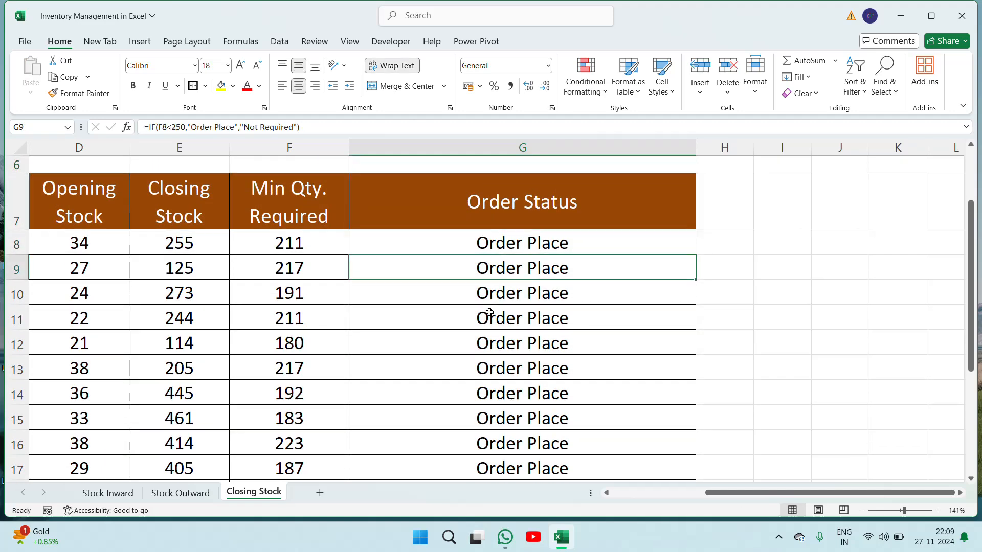
key(Down)
key(Up)
key(Up)
key(Up)
key(Up)
key(Up)
key(Up)
key(Up)
key(Up)
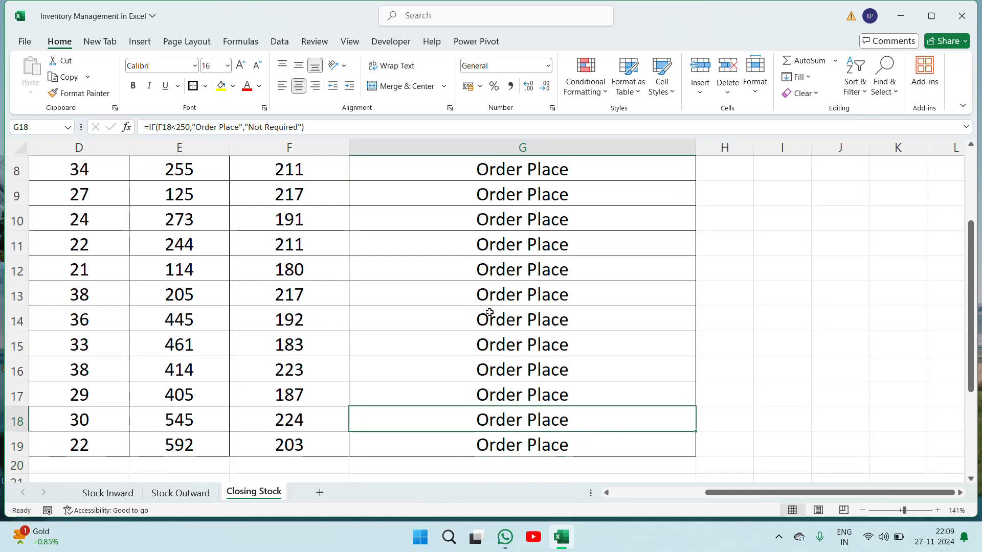
Step: Compare the LED row's closing stock, minimum quantity and order status in row 8 of the Closing Stock table
key(Up)
key(Up)
key(Up)
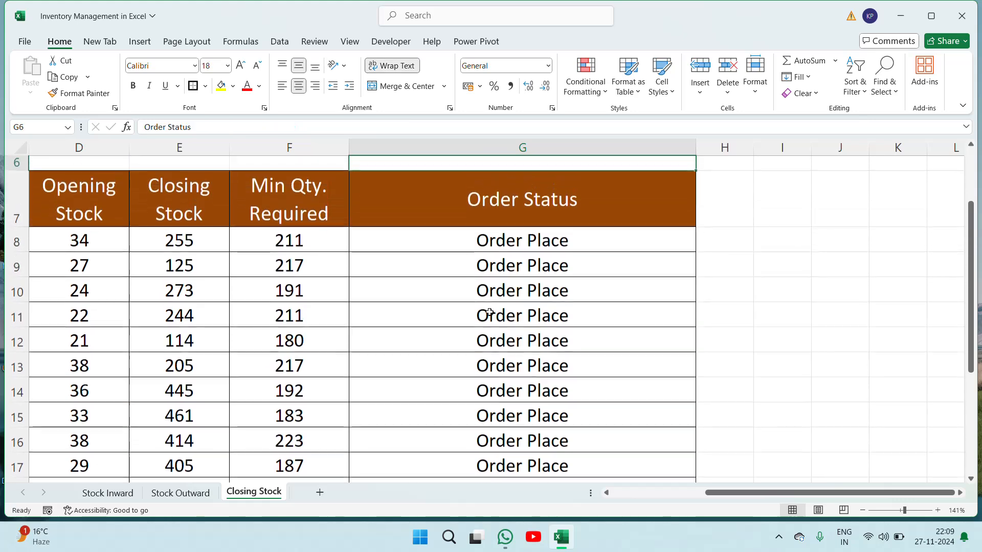
key(Left)
key(Left)
key(Left)
key(Left)
key(Left)
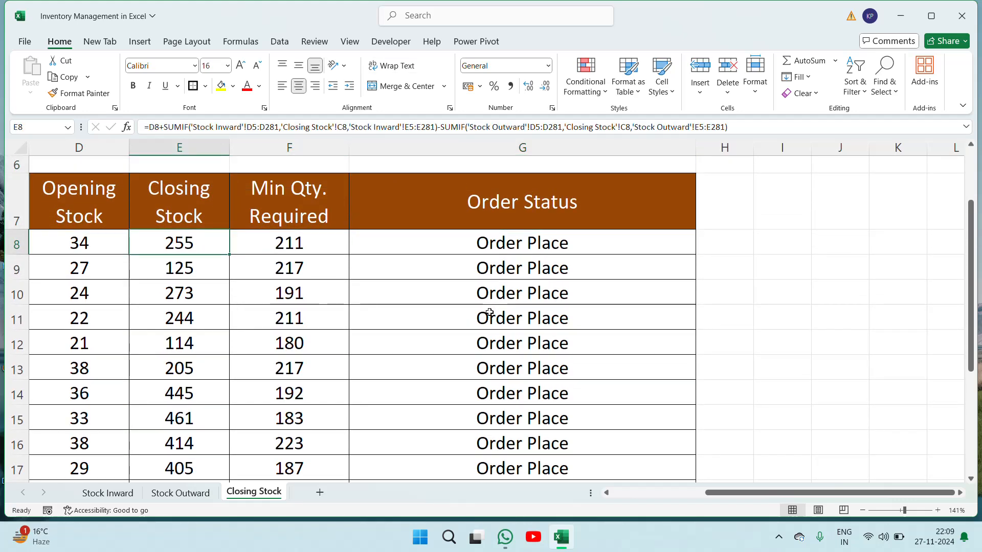
key(Right)
key(Right)
key(Right)
key(Right)
key(Right)
key(Right)
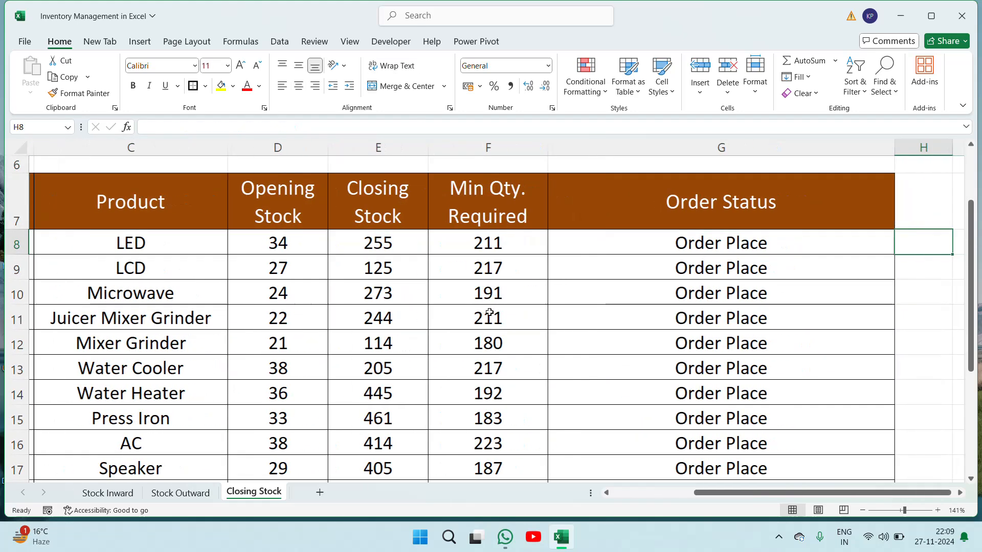
key(Left)
key(Left)
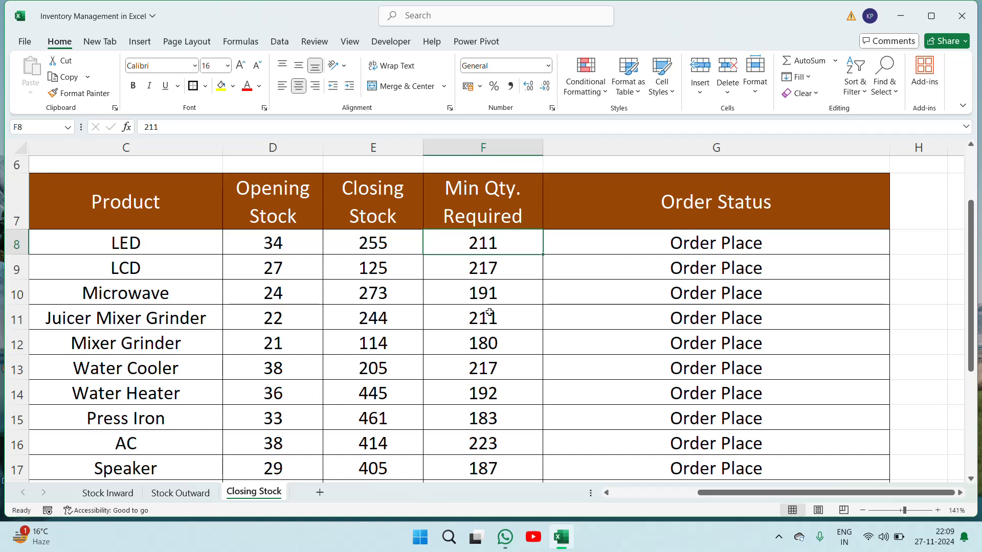
key(Right)
key(Left)
key(Right)
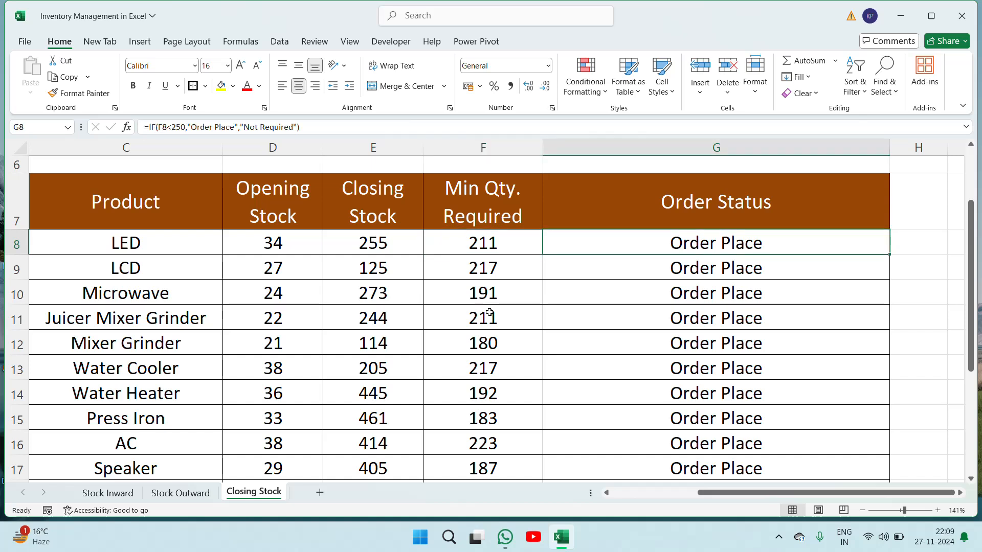
Step: Inspect the logical test and value arguments of the IF formula in G8 without changing it
key(F2)
key(Left)
key(Left)
key(Left)
key(Left)
key(Left)
key(Left)
key(Left)
key(Left)
key(Left)
key(Left)
key(Left)
key(Left)
key(Left)
key(Left)
key(Left)
key(Left)
key(Left)
key(Left)
key(Left)
key(Left)
key(Left)
key(Left)
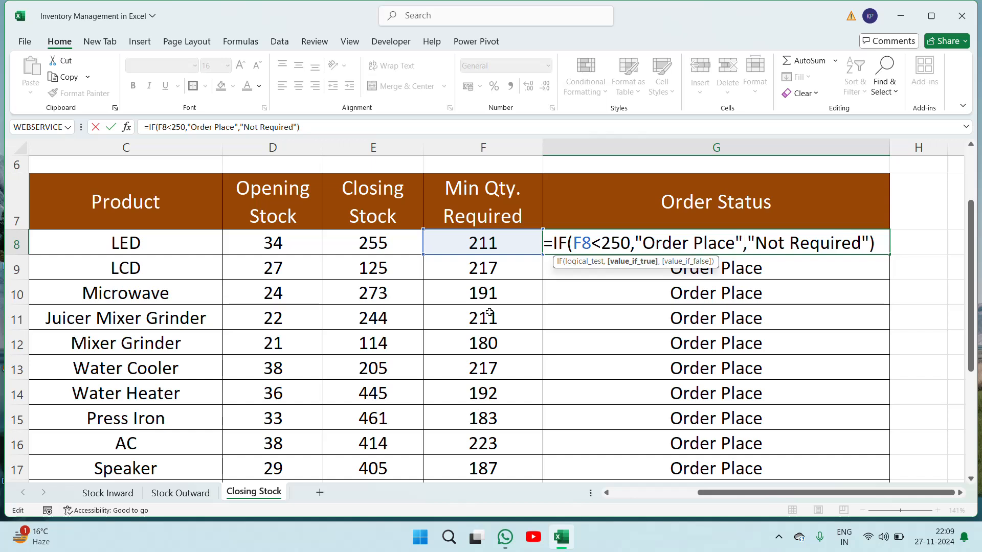
key(Escape)
Step: Examine the product names and their Min Qty. Required values against the Order Status column on the Closing Stock sheet
key(Left)
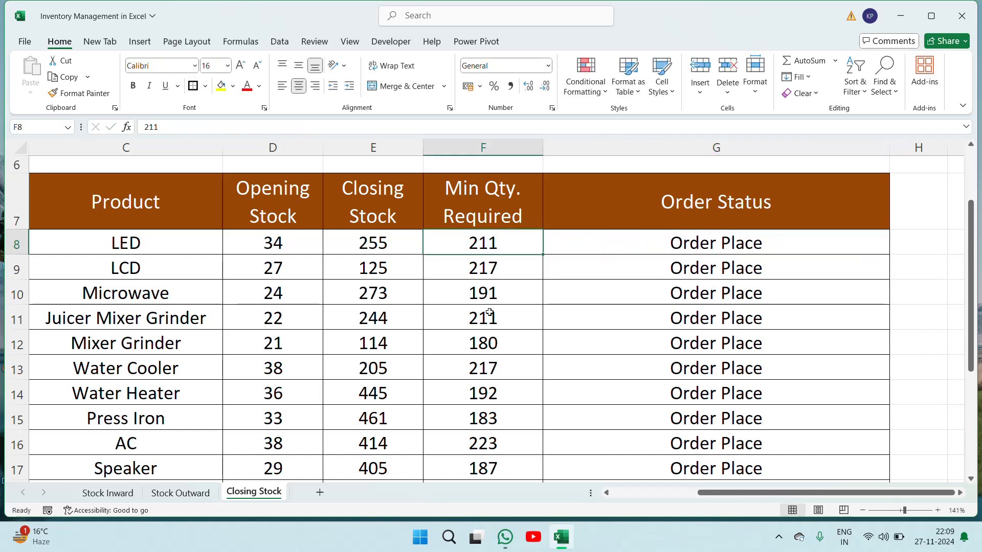
key(Left)
key(Left)
key(Left)
key(Down)
key(Down)
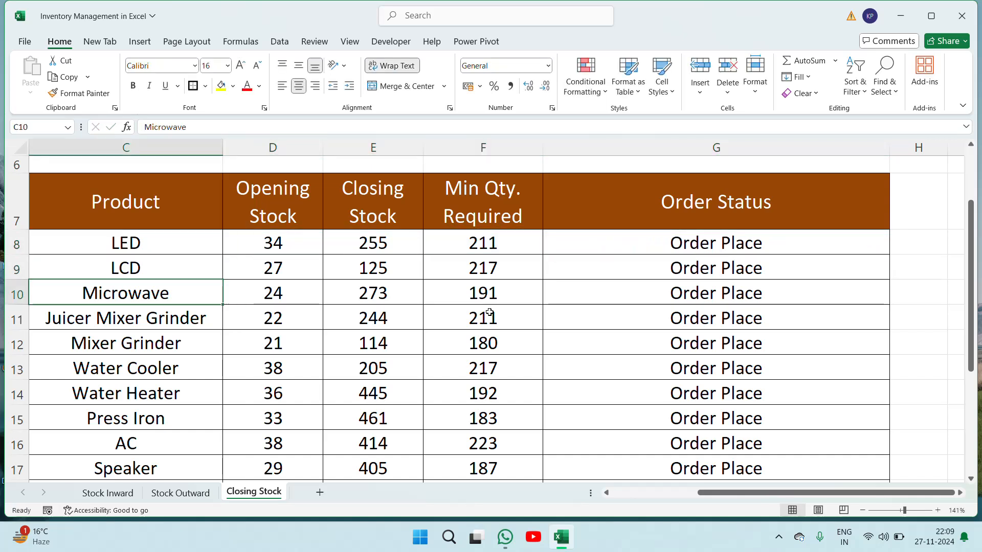
key(Down)
key(Down)
key(Down)
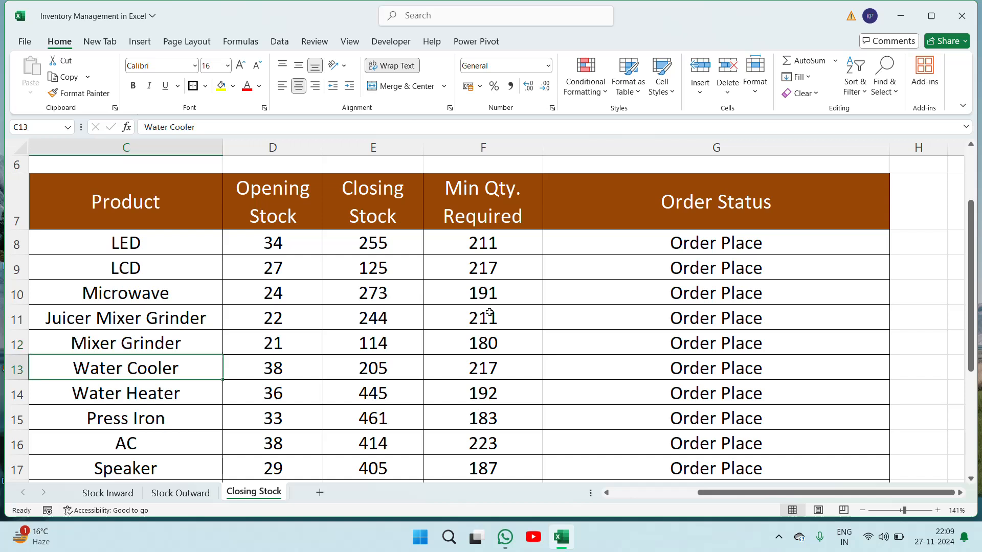
key(Down)
key(Right)
key(Right)
key(Right)
key(Up)
key(Up)
key(Up)
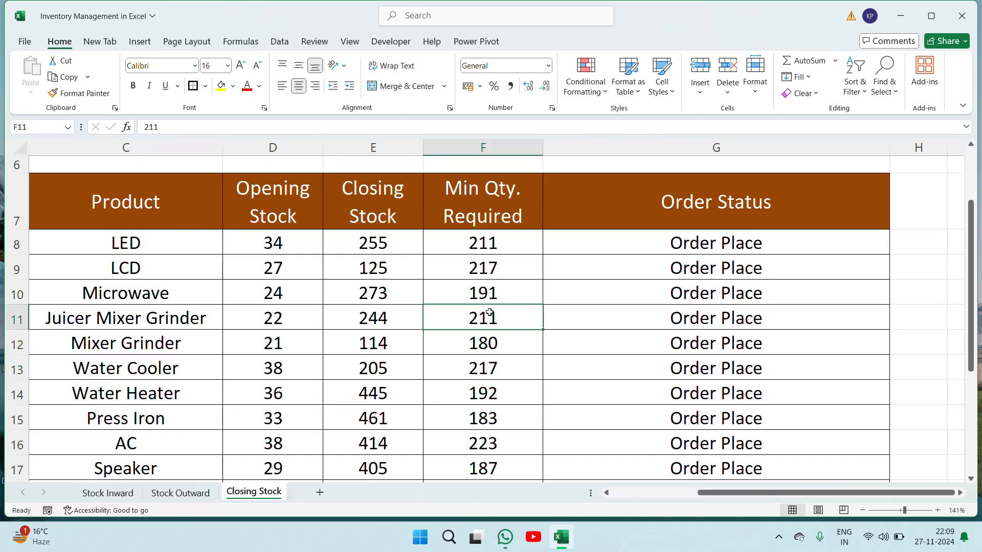
key(Up)
key(Up)
key(Up)
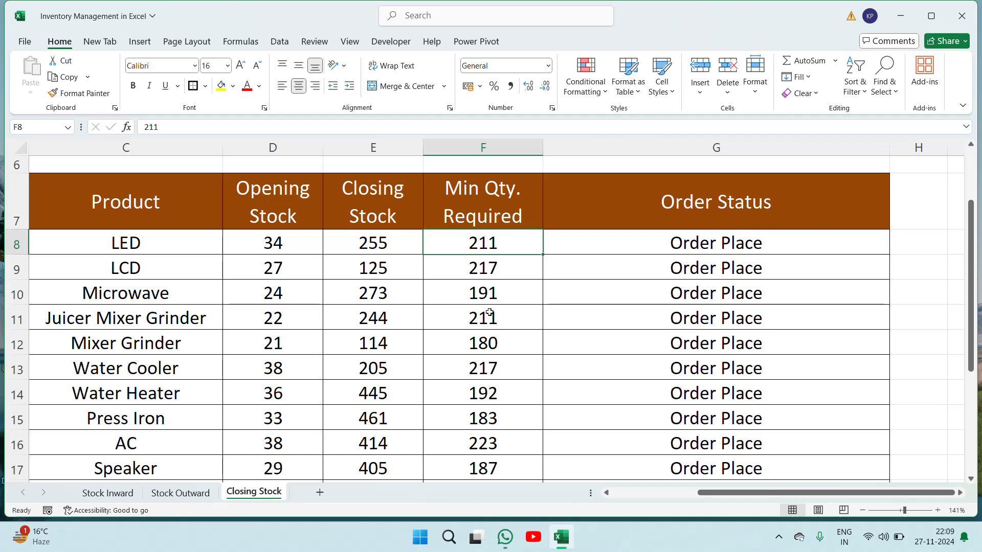
click(711, 244)
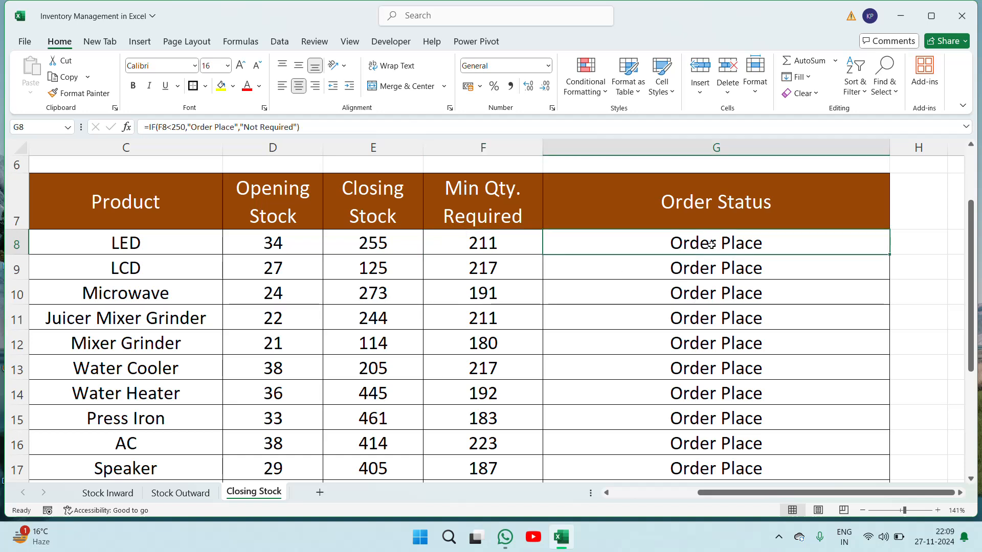
key(ctrl+shift+Down)
key(ctrl+Up)
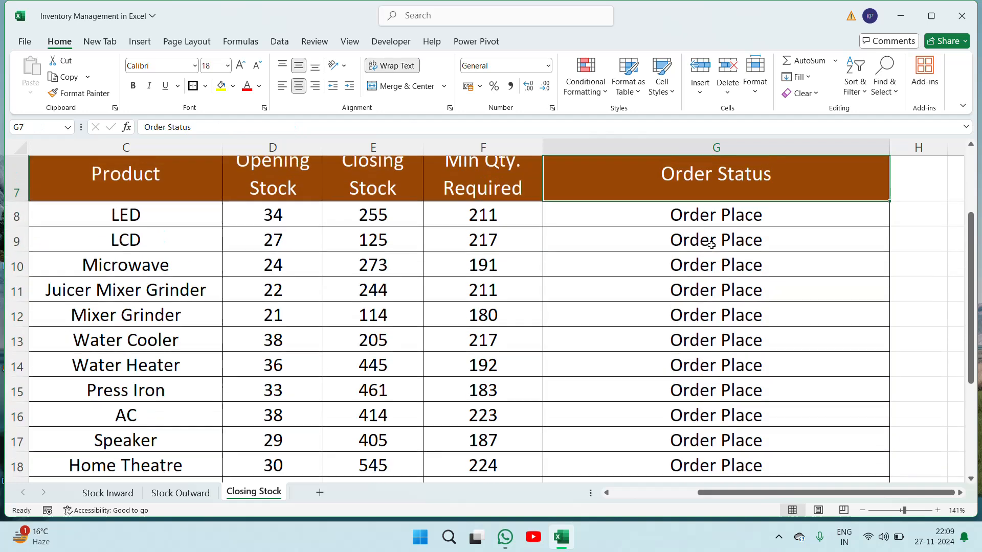
key(Down)
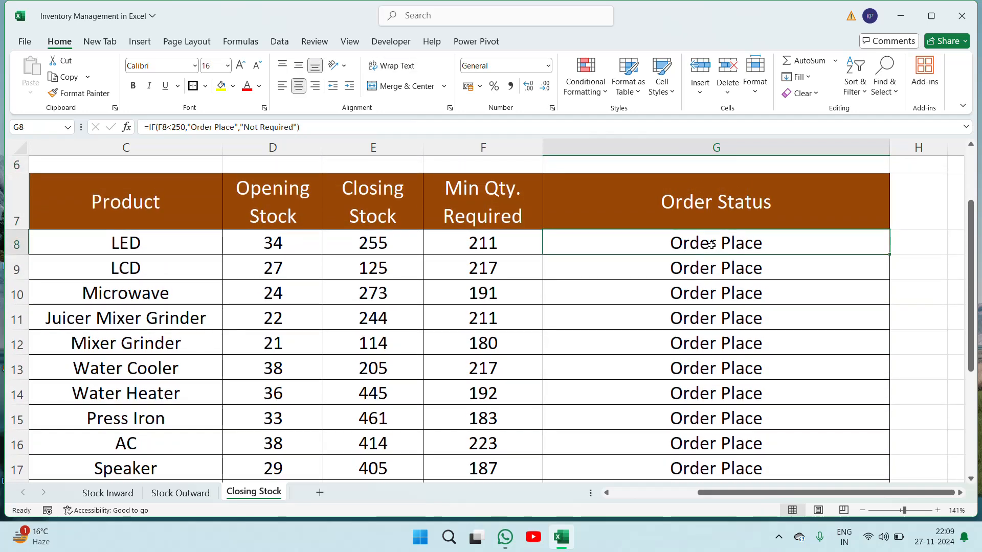
key(Left)
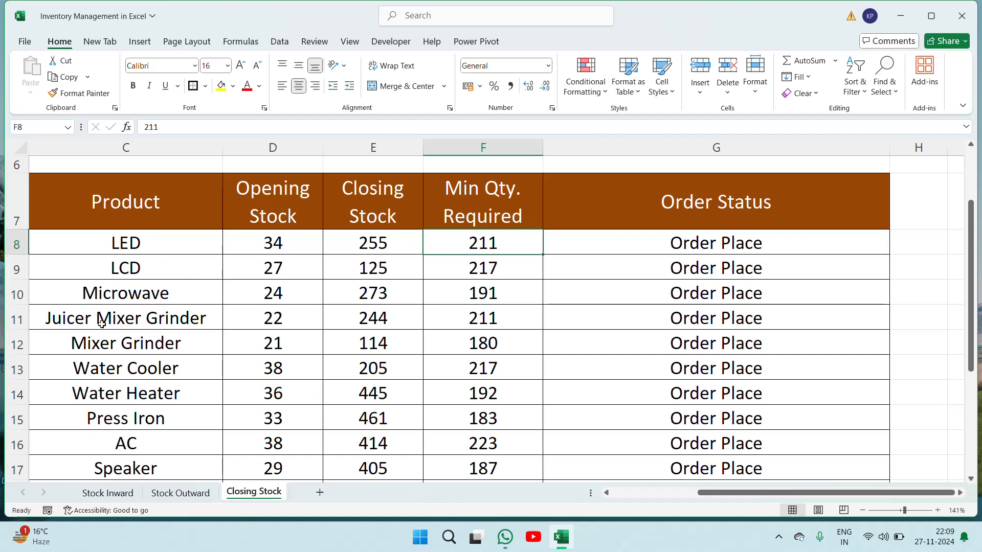
Step: On the Stock Inward sheet, set the first four LED quantities in E5:E8 to 50, 60, 70 and 80
click(105, 493)
click(248, 259)
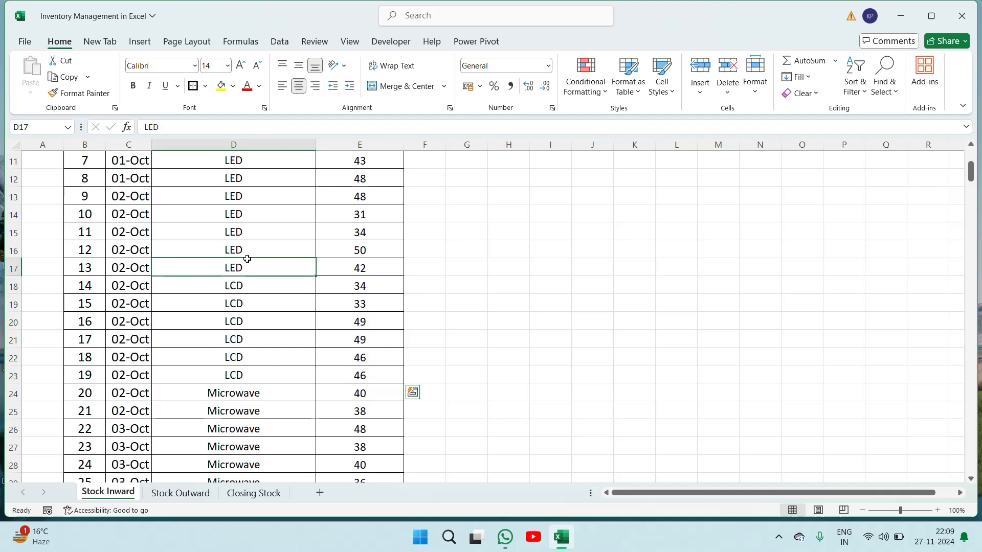
key(ctrl+Up)
key(ctrl+Up)
key(ctrl+Down)
key(Down)
key(Right)
key(Right)
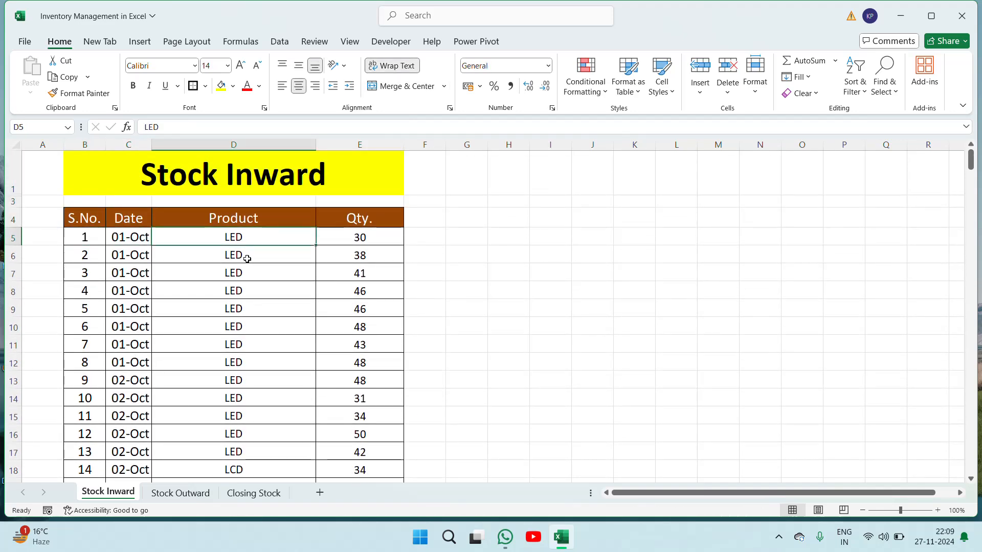
key(Right)
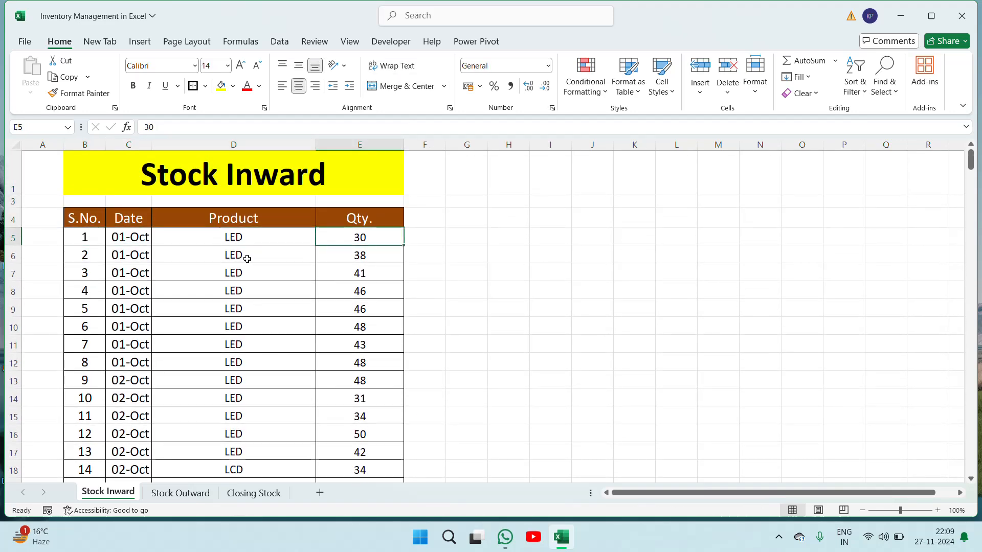
text(50)
key(Return)
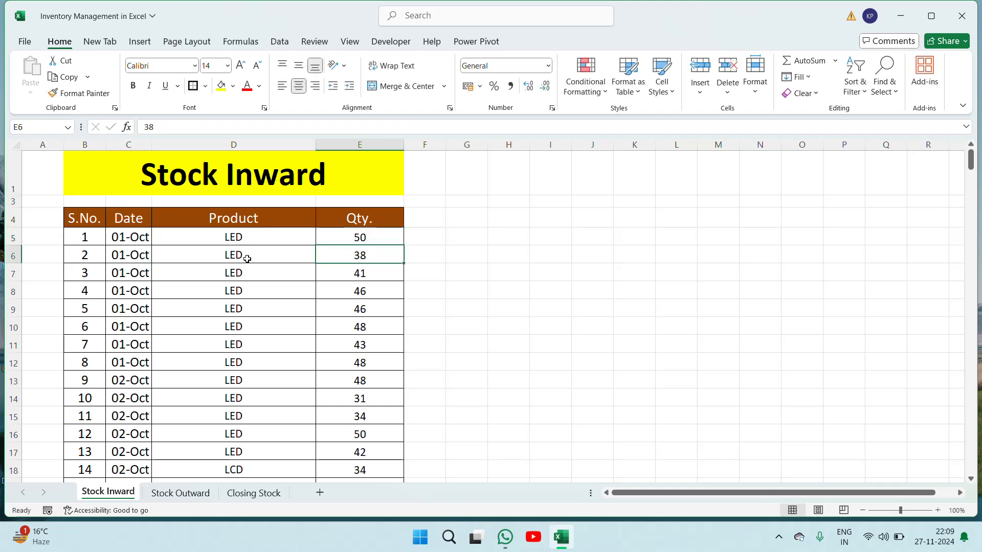
text(60)
key(Return)
text(70)
key(Return)
text(80)
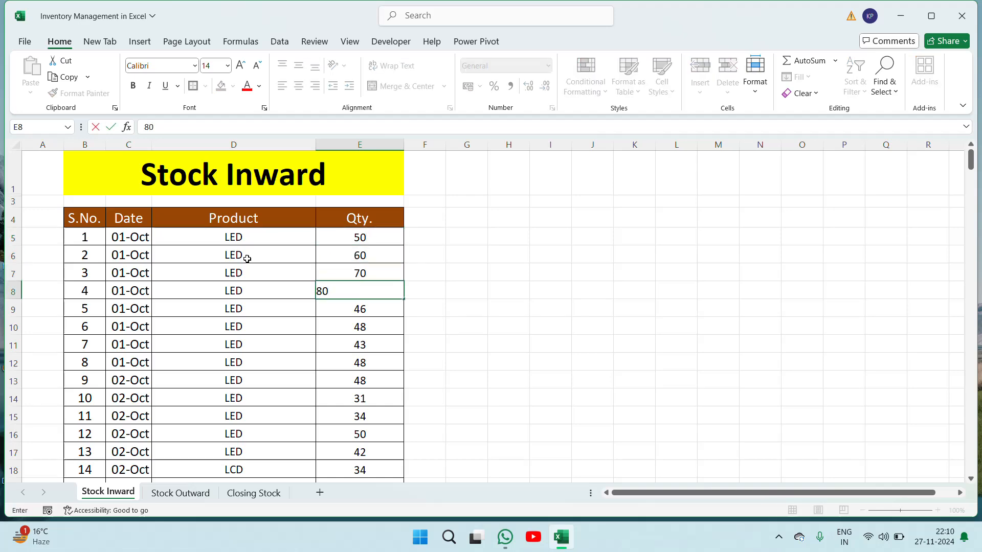
key(Return)
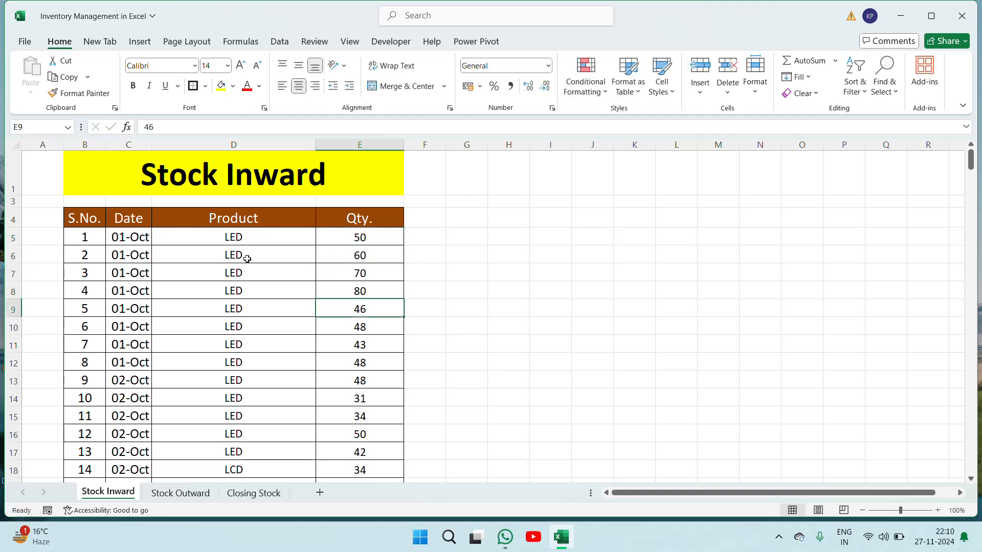
Step: On the Closing Stock sheet, check the LED closing stock formula in E8 and compare its result with the minimum quantity in F8
click(258, 493)
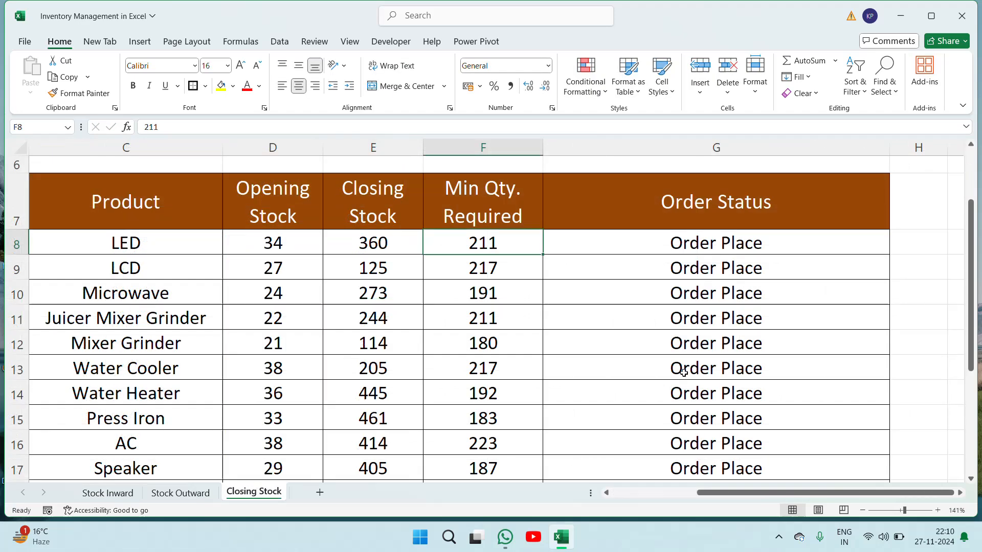
double_click(473, 242)
key(Escape)
key(Left)
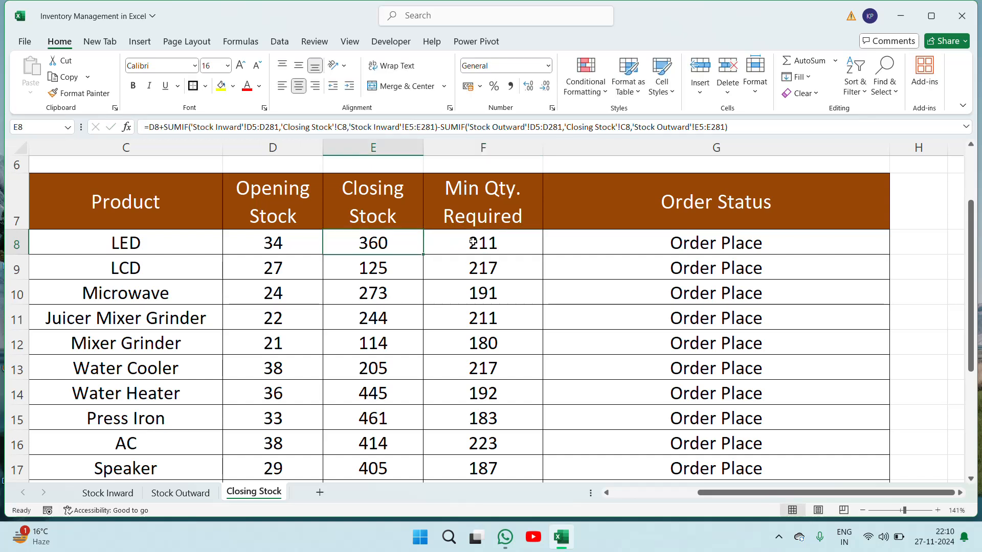
key(F2)
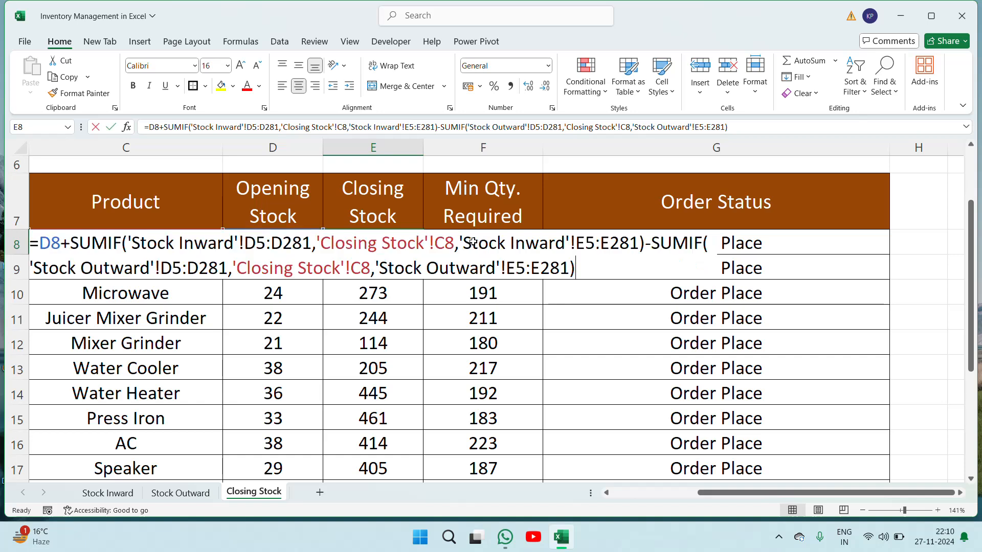
key(Escape)
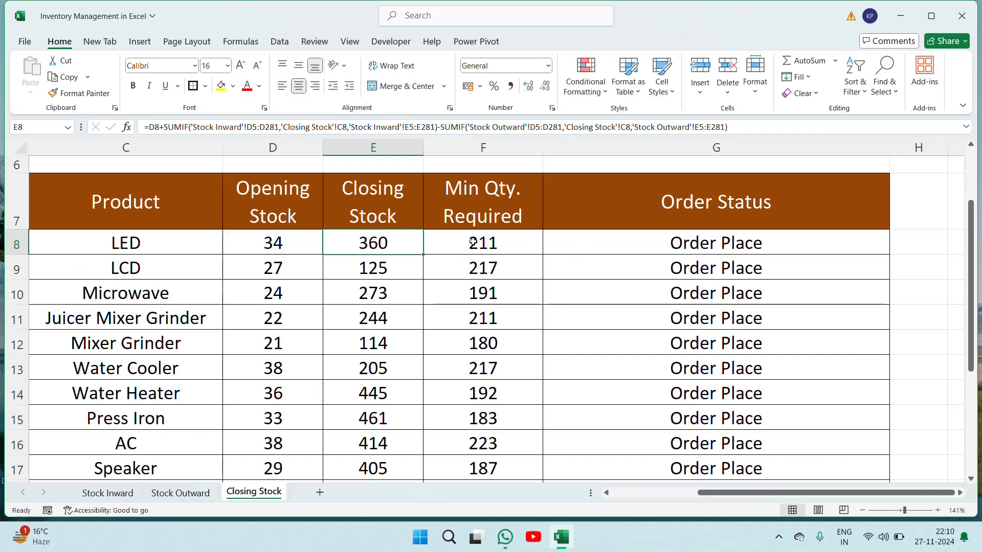
key(Right)
key(Left)
key(Right)
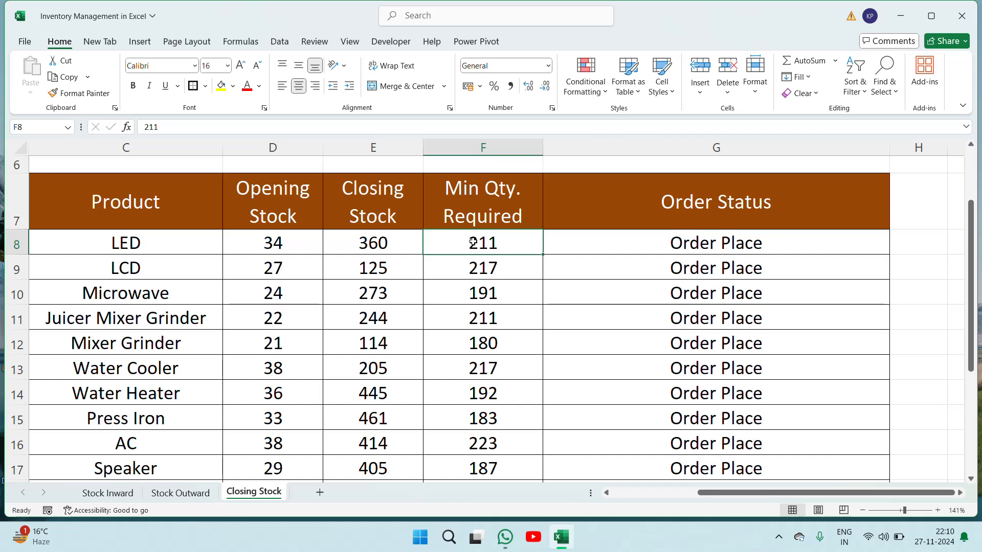
click(387, 240)
click(497, 245)
click(360, 244)
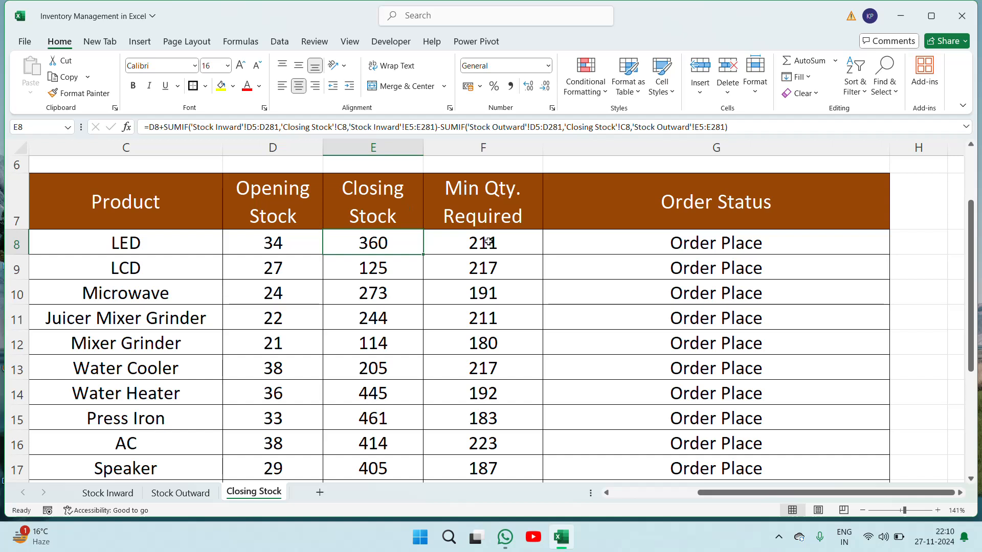
key(Right)
key(Left)
click(495, 250)
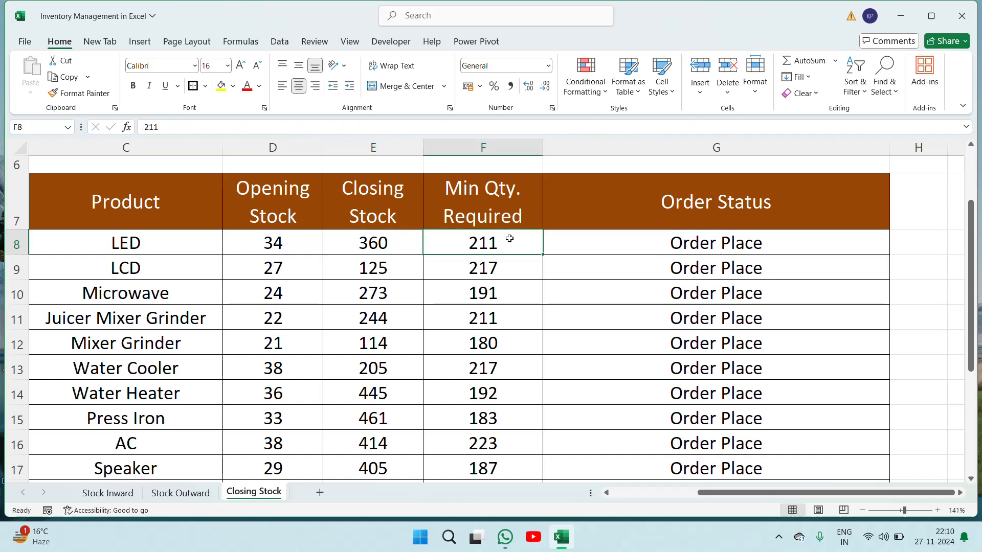
Step: Delete the entire Min Qty. Required column F from the Closing Stock sheet
click(489, 143)
right_click(489, 143)
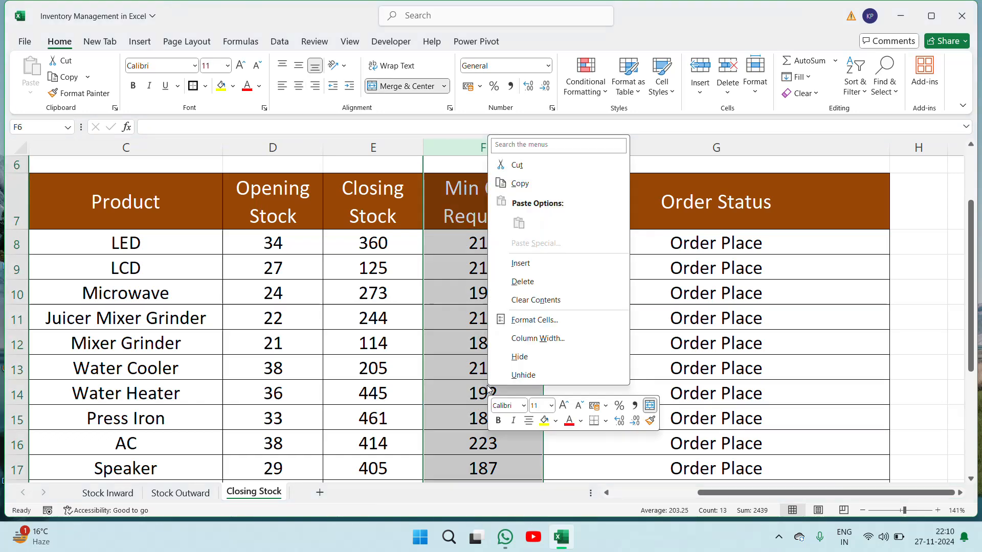
click(526, 279)
Step: Clear the broken Order Status formulas from F8 through F19
click(599, 244)
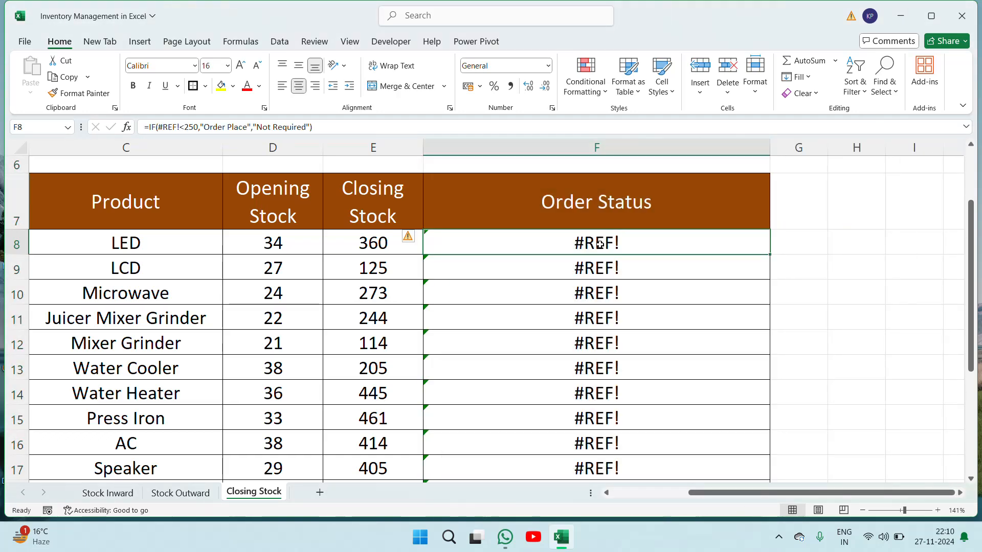
key(ctrl+shift+Down)
key(Delete)
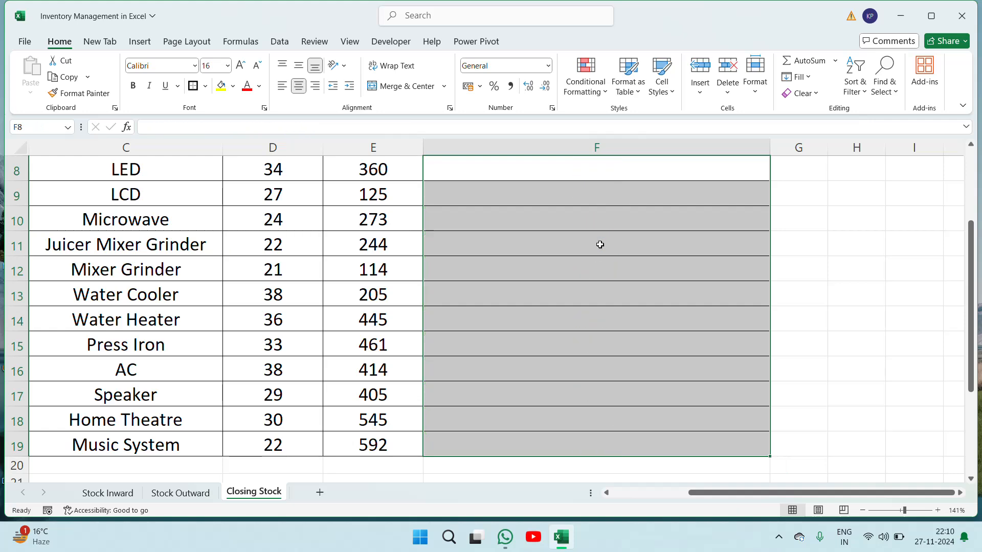
Step: Look over the Closing Stock table's remaining headings and the LED row's opening and closing stock cells
key(Up)
key(Up)
key(Up)
key(Up)
key(Up)
key(Down)
key(Down)
key(Down)
key(Down)
key(Down)
key(Down)
key(Down)
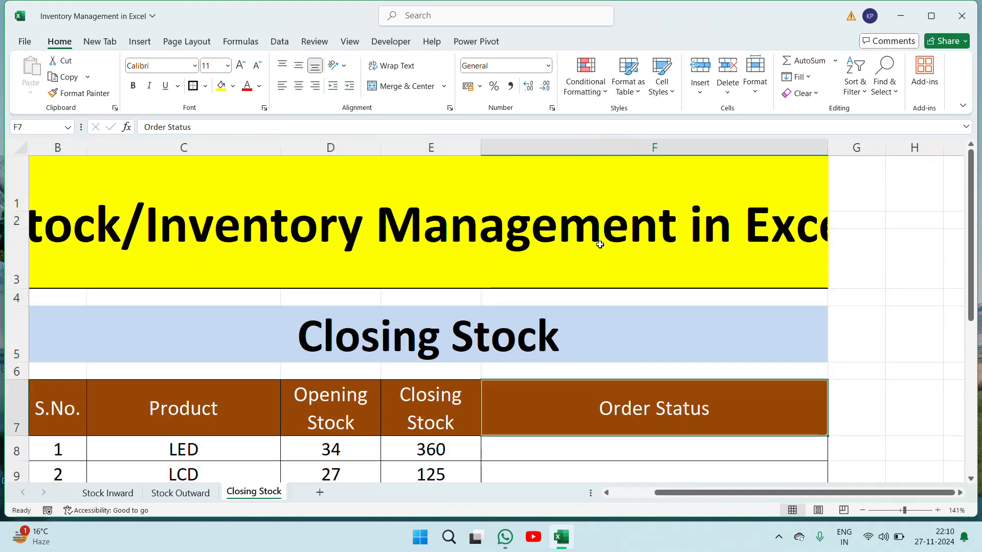
key(Up)
key(Up)
key(Up)
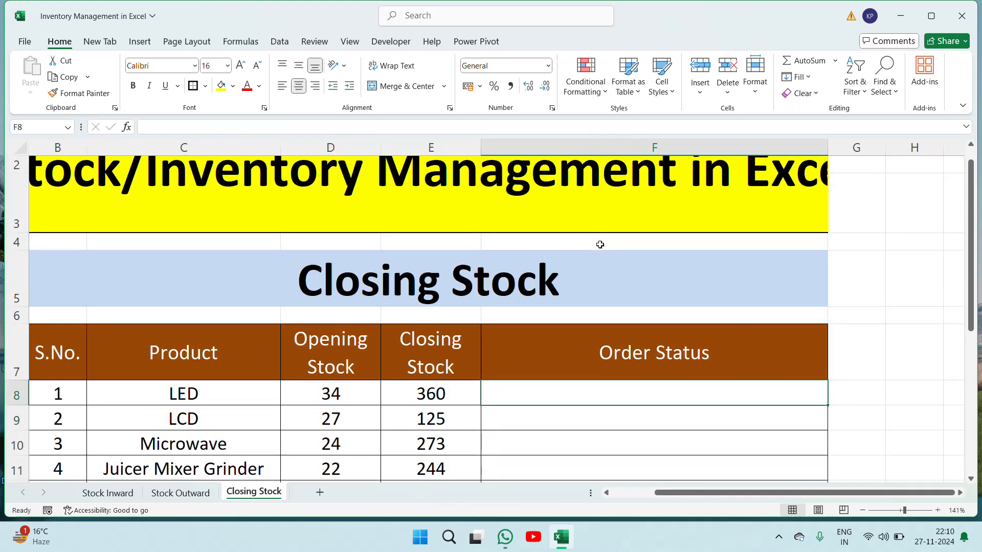
click(335, 397)
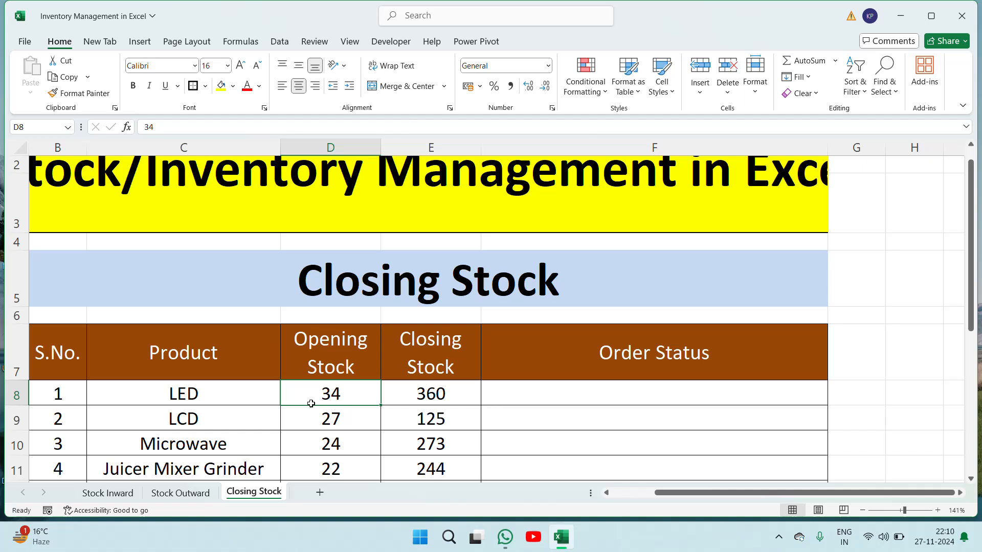
click(422, 395)
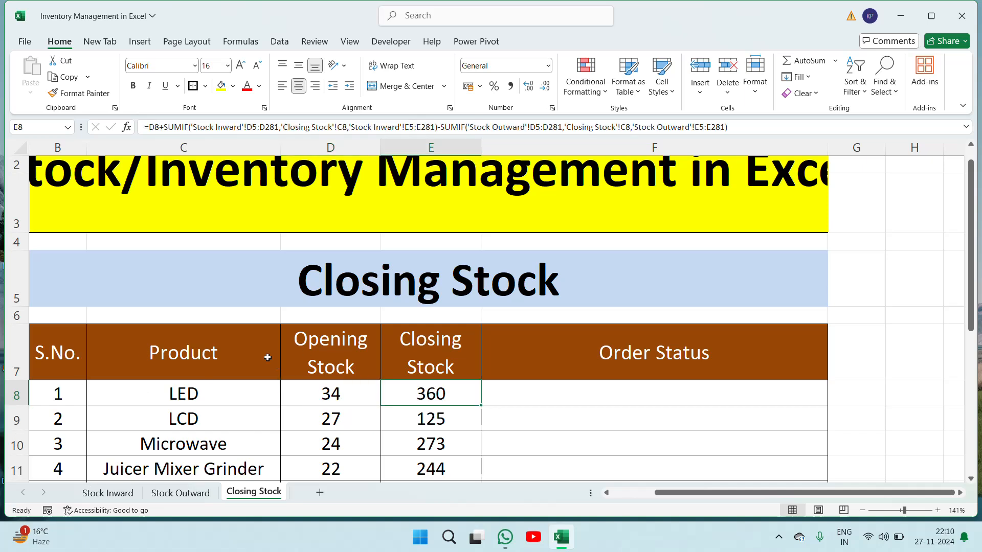
Step: Undo the clearing of the Order Status formulas and the deletion of the Min Qty. Required column
click(568, 379)
key(ctrl+v)
key(ctrl+z)
key(ctrl+z)
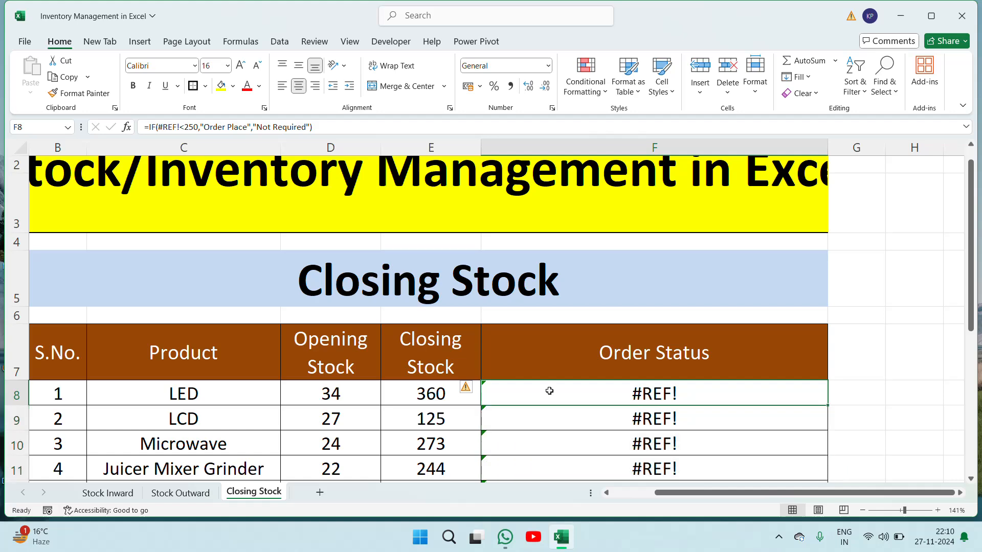
click(564, 397)
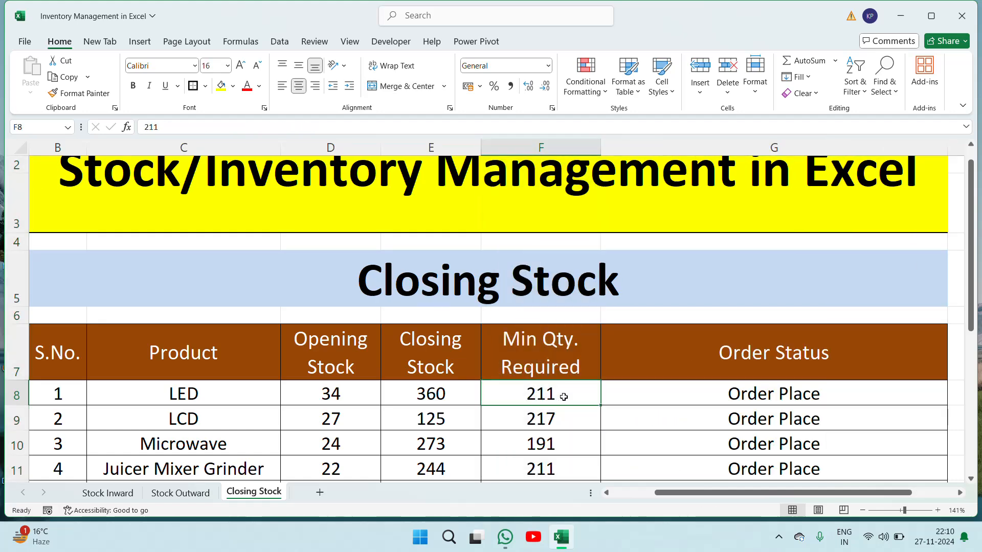
Step: Compare the LED row's closing stock in E8 with its minimum quantity in F8
scroll(564, 397, down, 1)
click(563, 398)
key(Up)
key(Up)
key(Up)
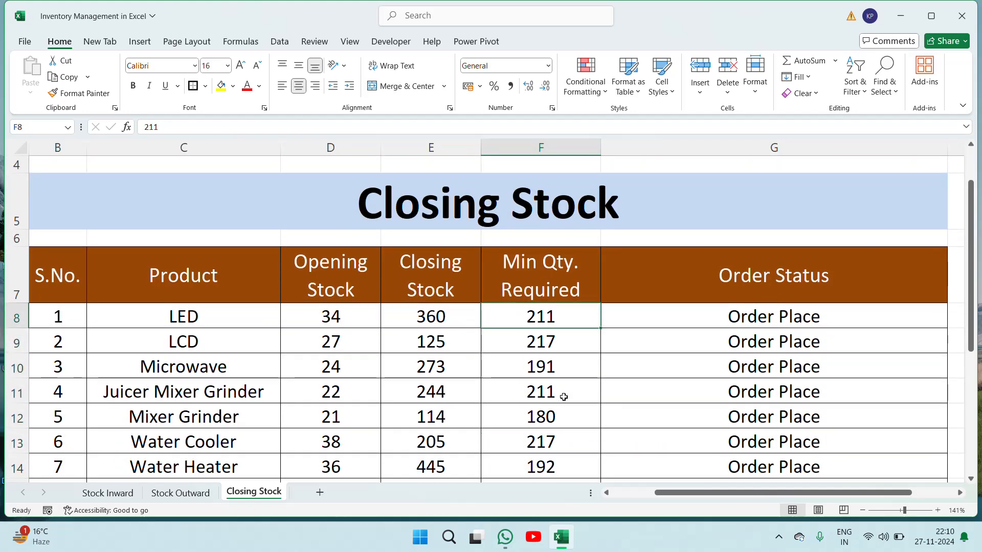
key(Left)
key(Right)
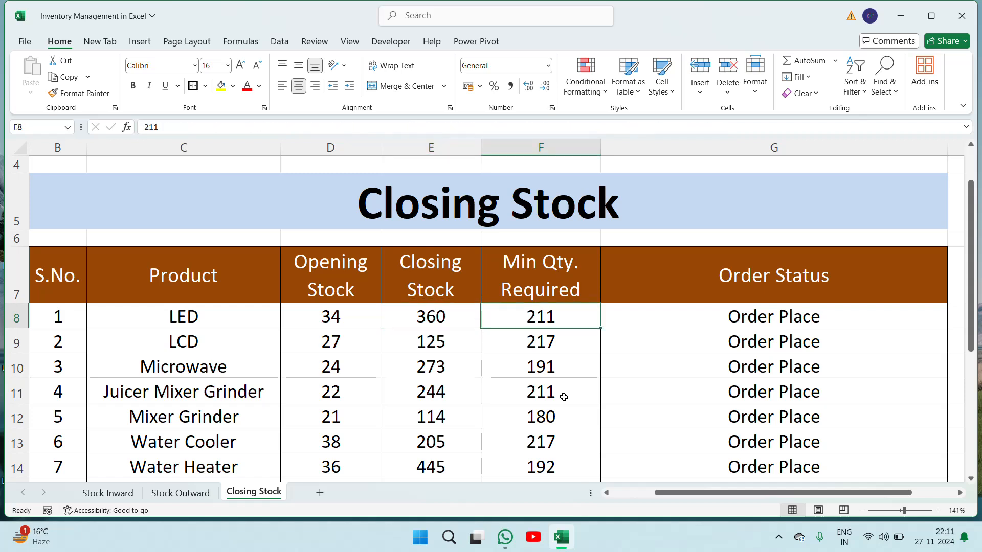
key(Right)
key(Left)
key(Left)
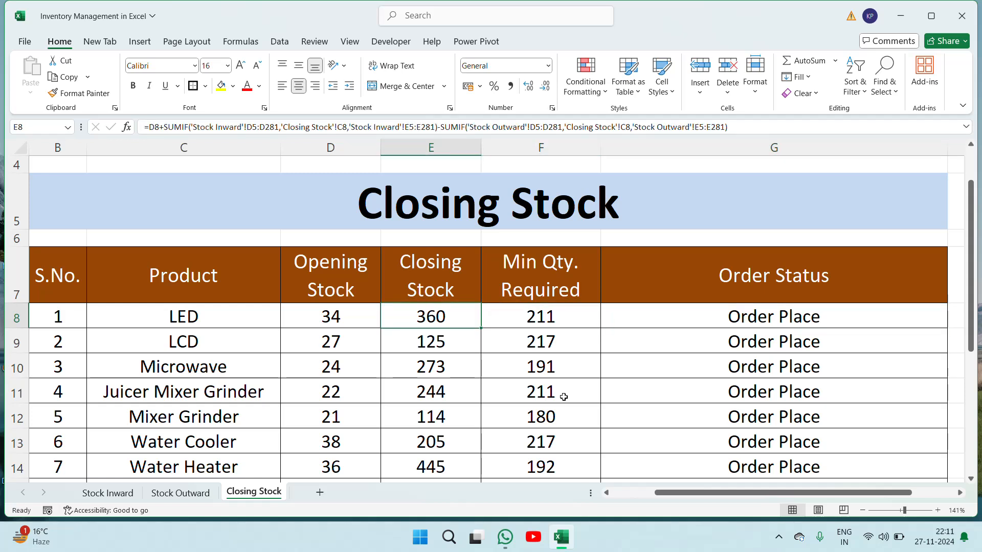
key(Right)
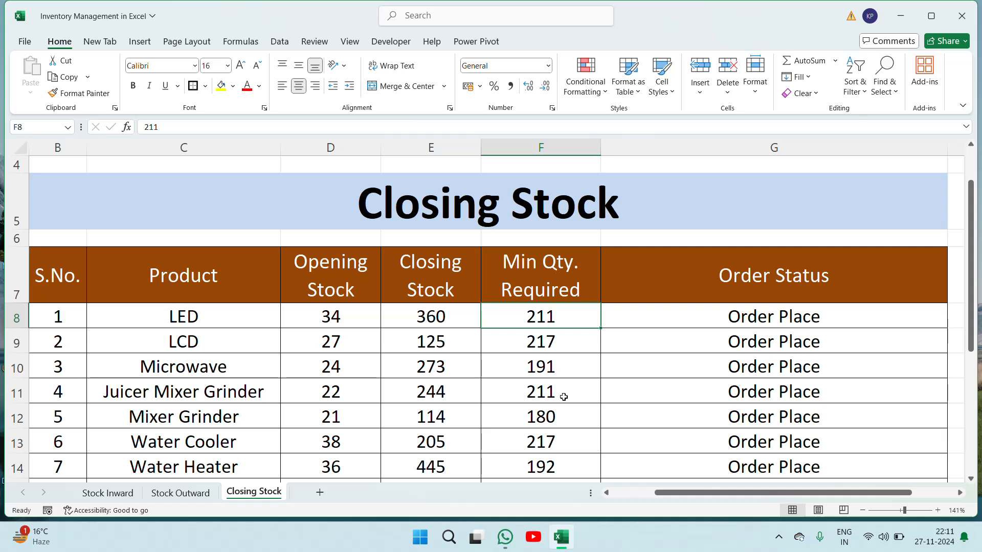
key(Left)
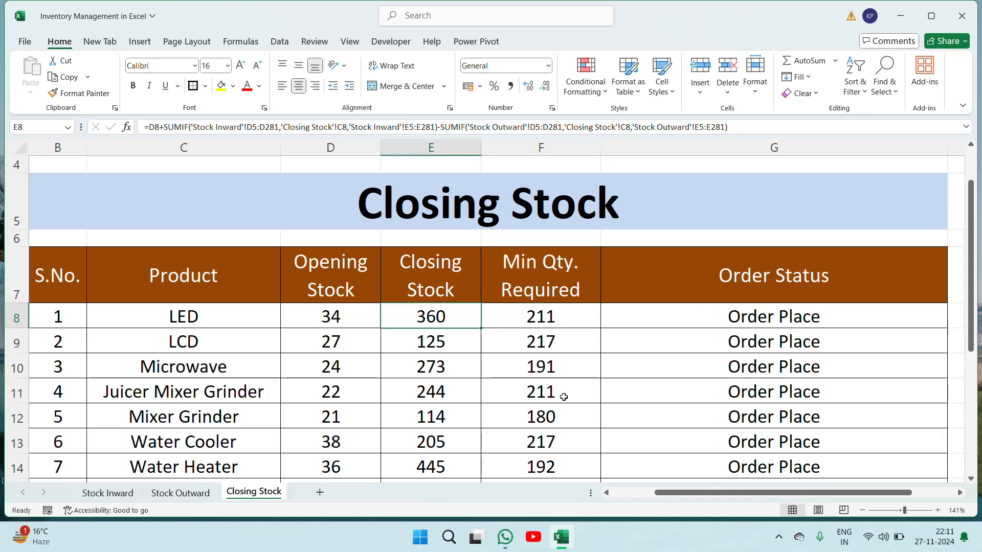
key(Right)
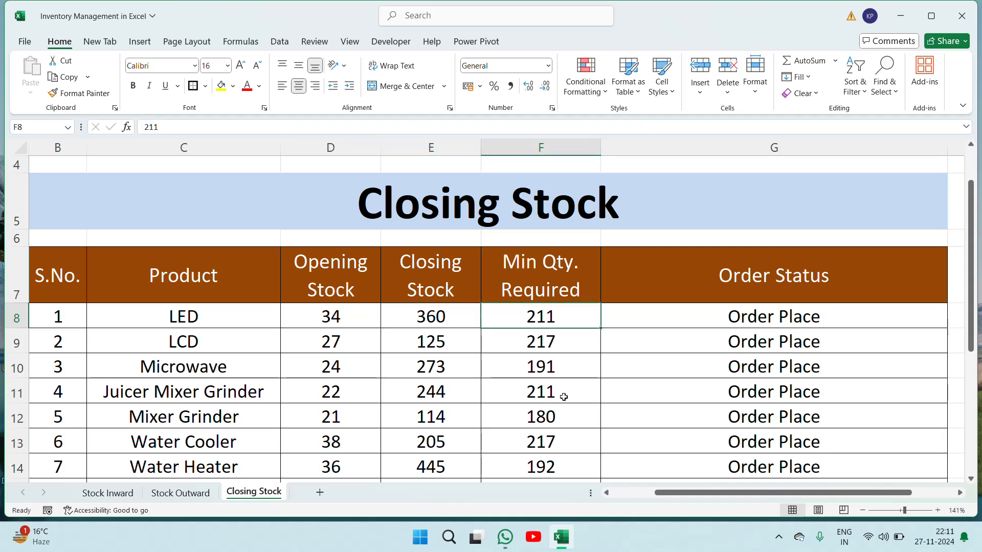
click(459, 321)
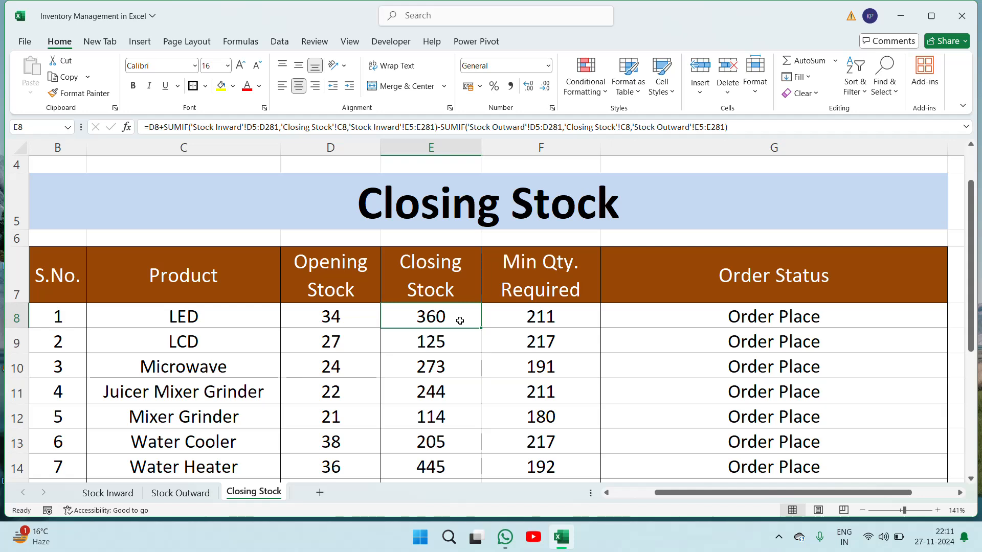
Step: Clear the minimum quantity values from F8 through F19, keeping the Min Qty. Required heading
key(Right)
key(ctrl+shift+Down)
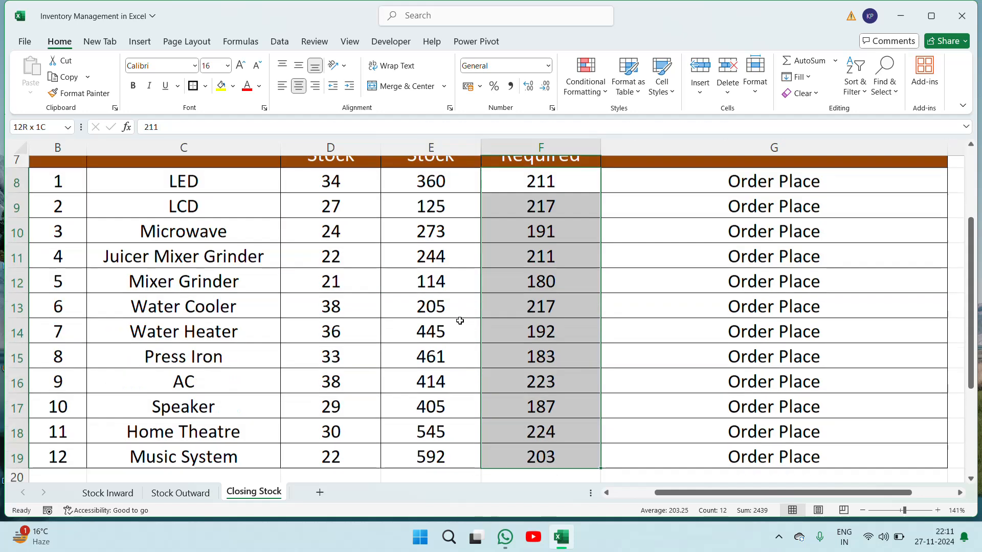
key(Delete)
key(Up)
key(Up)
key(Up)
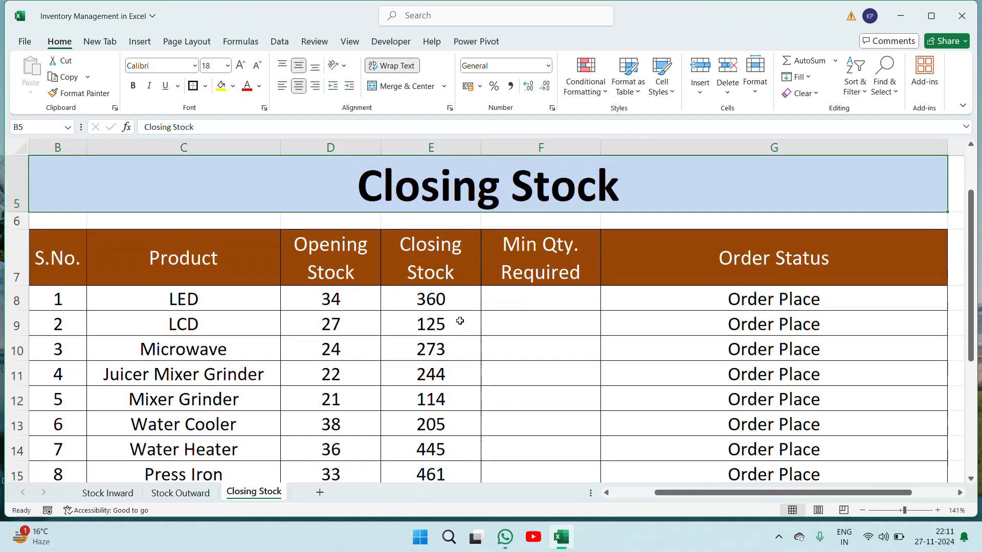
Step: Change the LED order status formula in G8 to =IF(E8<250,"Order Place","Not Required") so it tests the closing stock
key(Down)
key(Down)
key(Down)
key(Right)
key(Right)
key(Left)
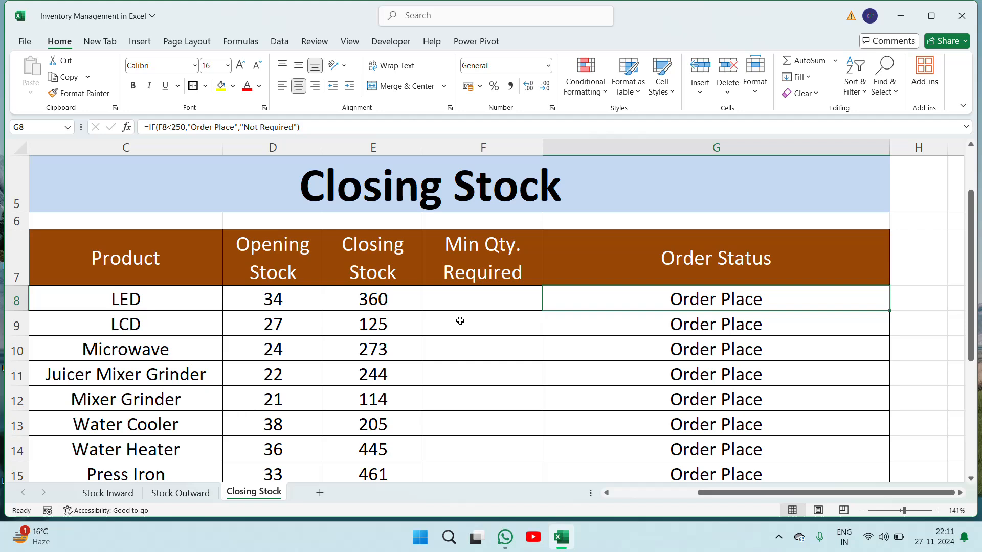
key(ctrl+shift+Down)
key(Up)
key(Up)
key(Down)
key(Down)
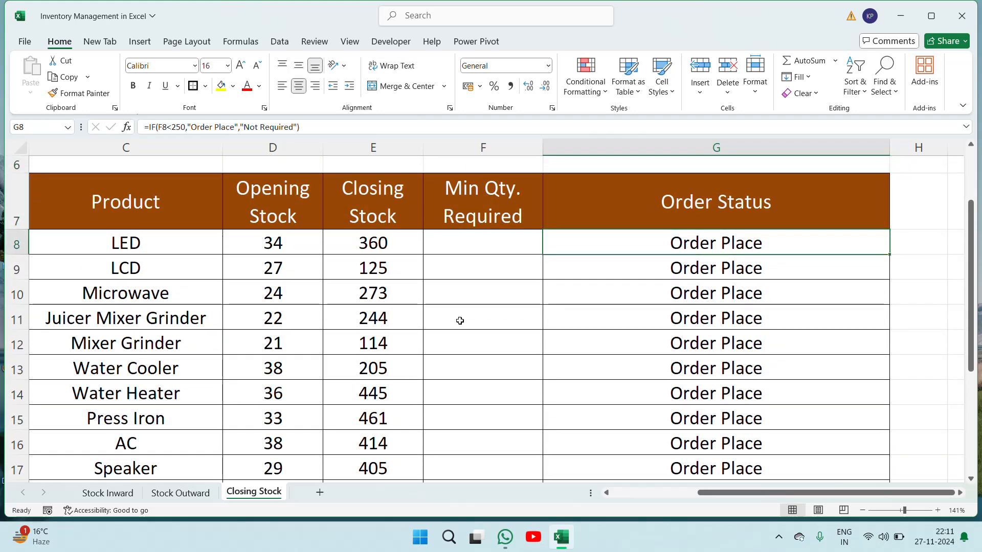
key(F2)
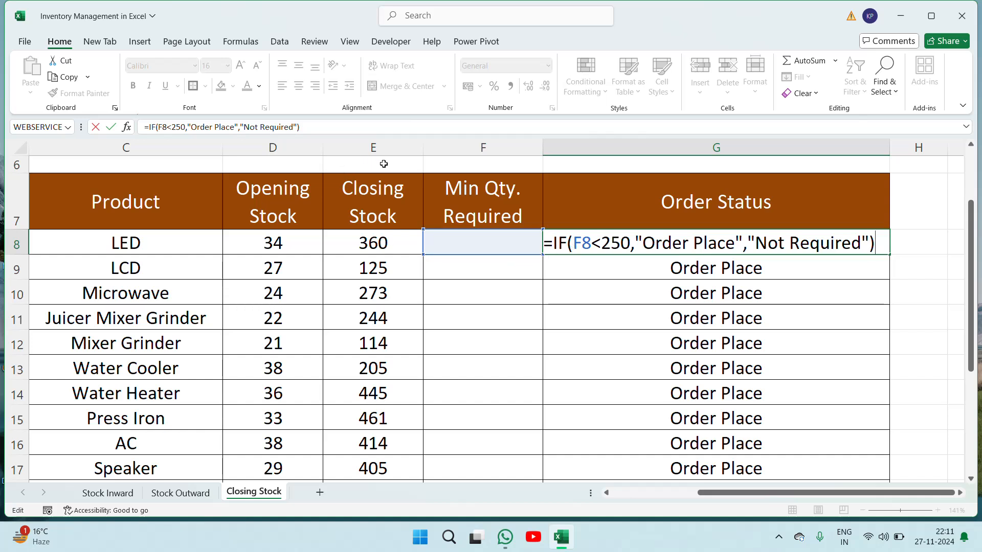
click(573, 243)
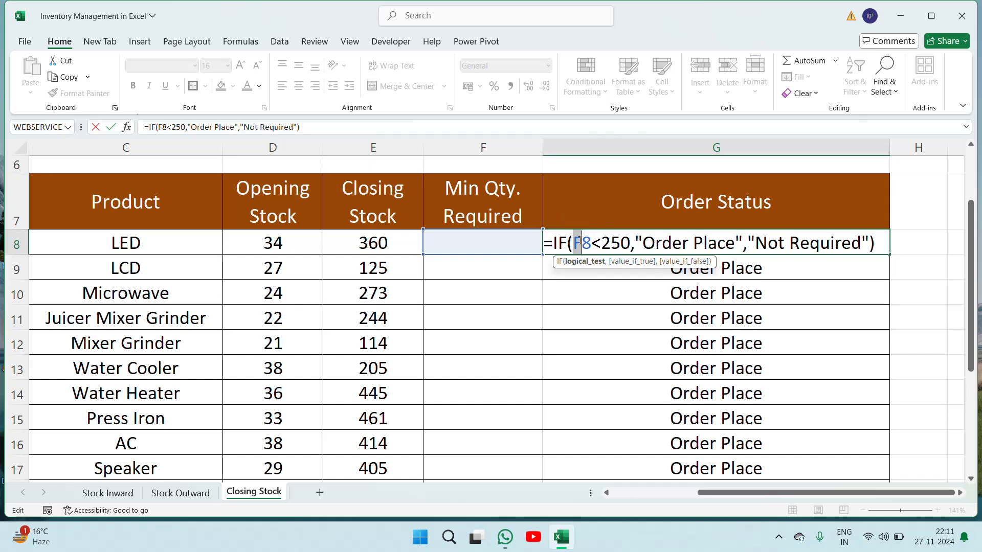
text(E)
key(Return)
Step: Copy the order status formula from G8 down through G19 for all the products
click(579, 240)
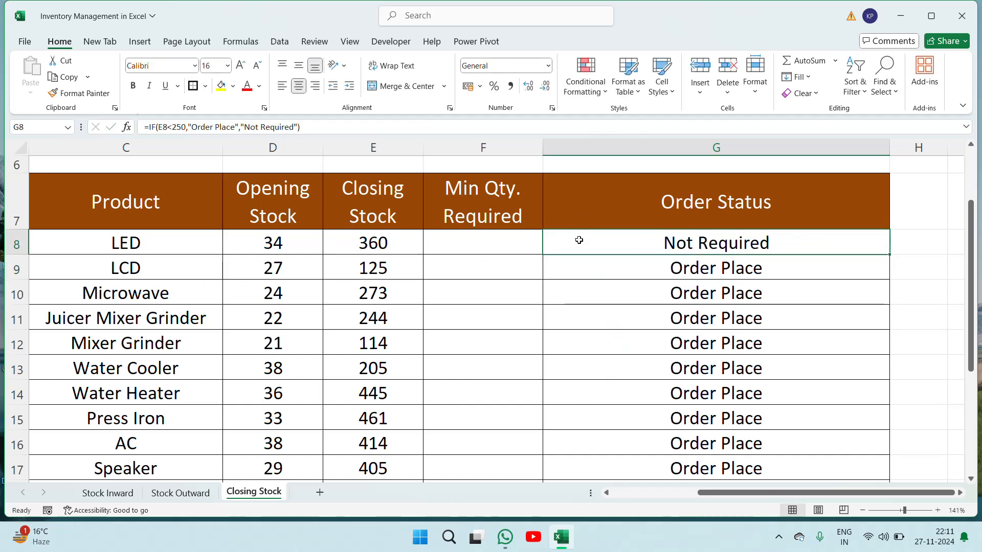
key(ctrl+c)
key(shift+Down)
key(shift+Down)
key(shift+Down)
key(shift+Down)
key(shift+Down)
key(shift+Down)
key(shift+Down)
key(shift+Down)
key(shift+Down)
key(shift+Down)
key(shift+Down)
key(shift+Down)
key(shift+Down)
key(shift+Down)
key(shift+Down)
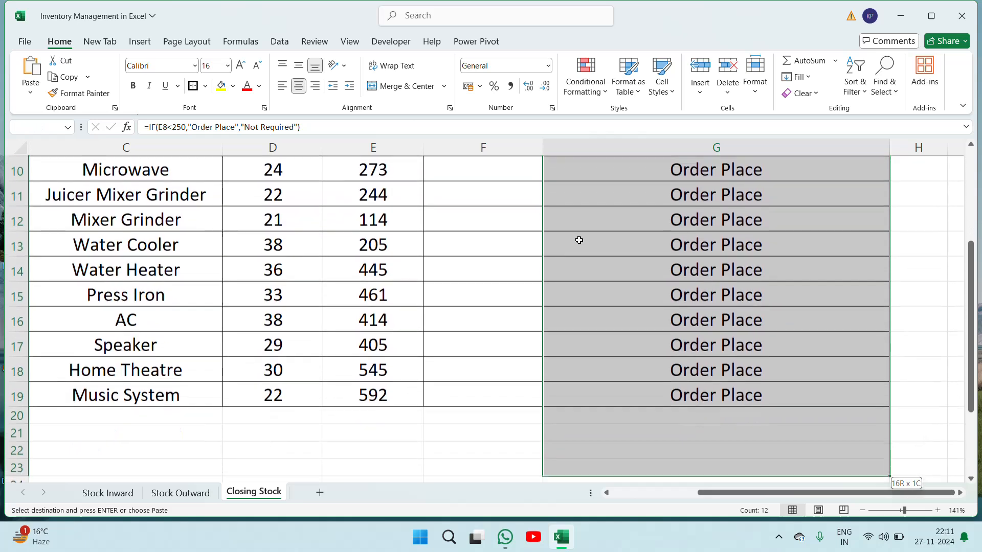
key(shift+Up)
key(shift+Up)
key(shift+Up)
key(shift+Up)
key(ctrl+v)
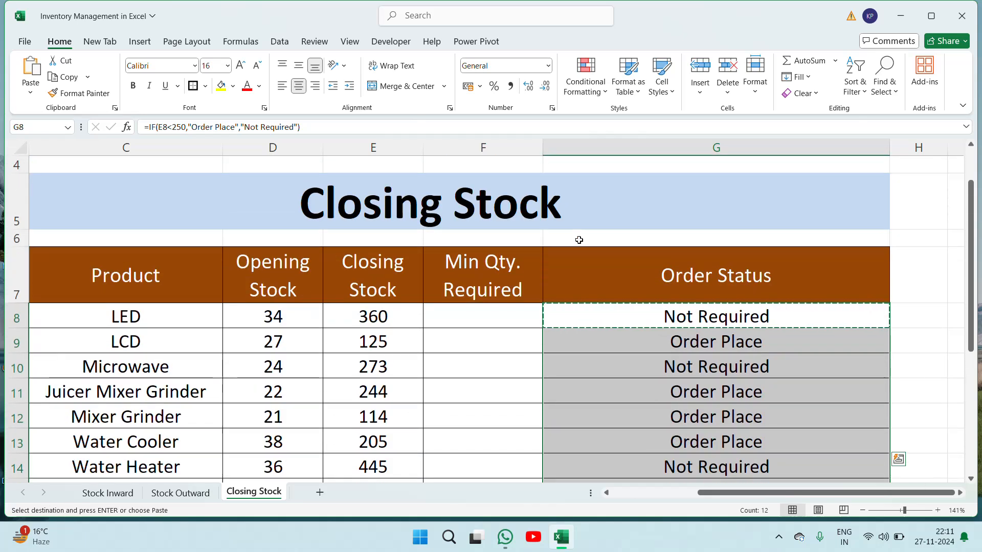
key(Escape)
Step: Review the Order Status results in the first rows and inspect the IF formula in G8 against the LED closing stock
key(Down)
key(Down)
key(Down)
key(Up)
key(Up)
key(Up)
key(Down)
key(Up)
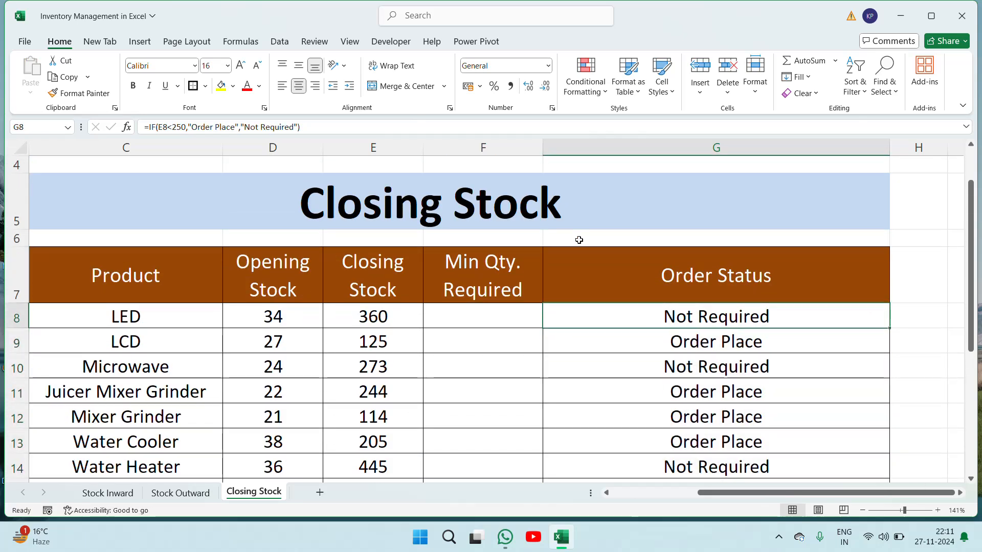
key(Left)
key(Right)
key(Left)
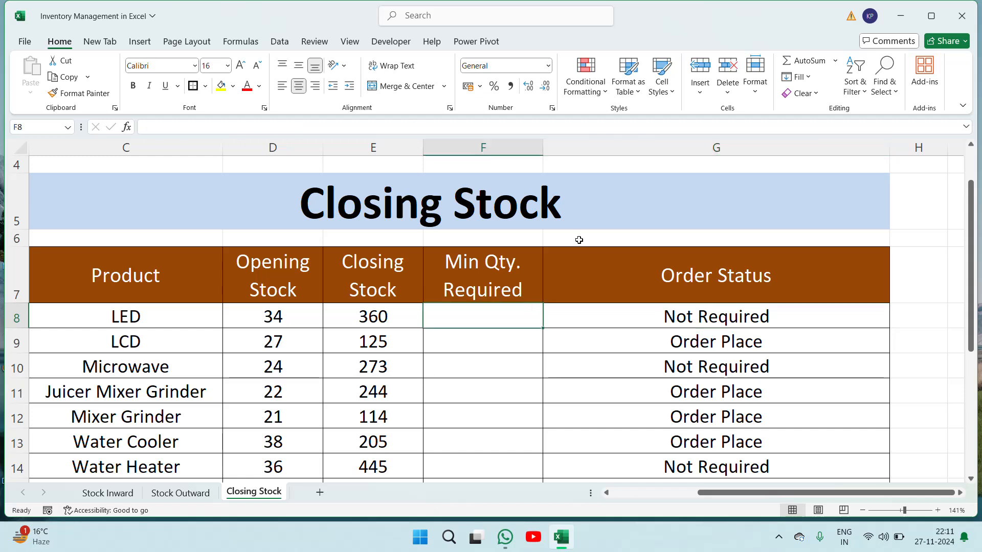
key(Left)
key(Right)
key(Right)
key(Right)
key(Left)
key(Left)
key(Right)
key(Right)
key(Left)
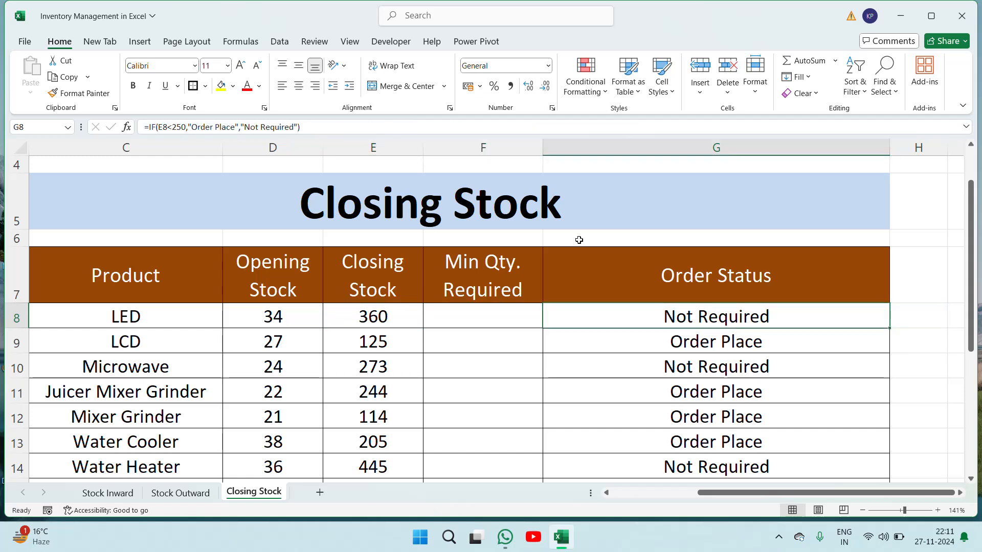
key(F2)
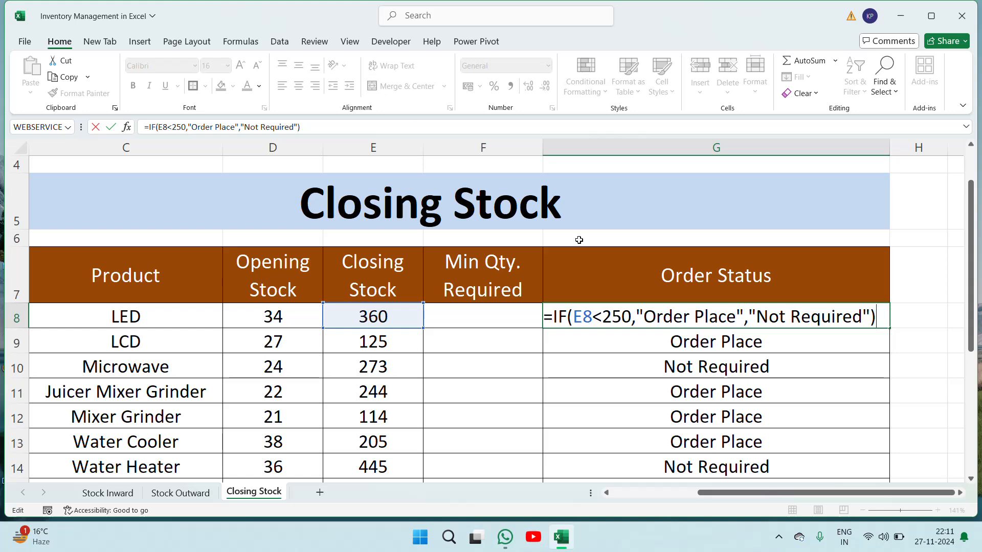
key(Escape)
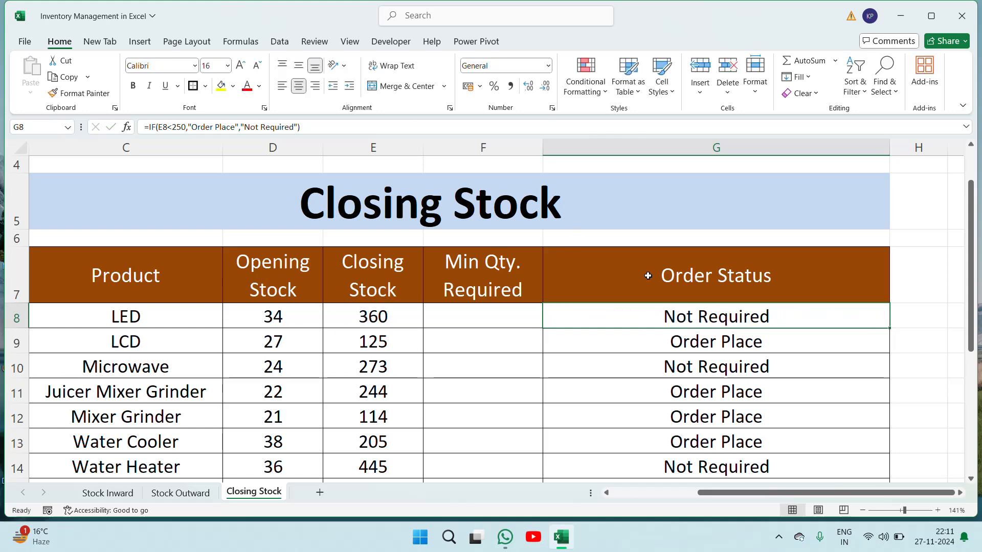
Step: Look across the LCD row's serial number, product, stock and order status cells in row 9
key(Down)
key(Left)
key(Left)
key(Left)
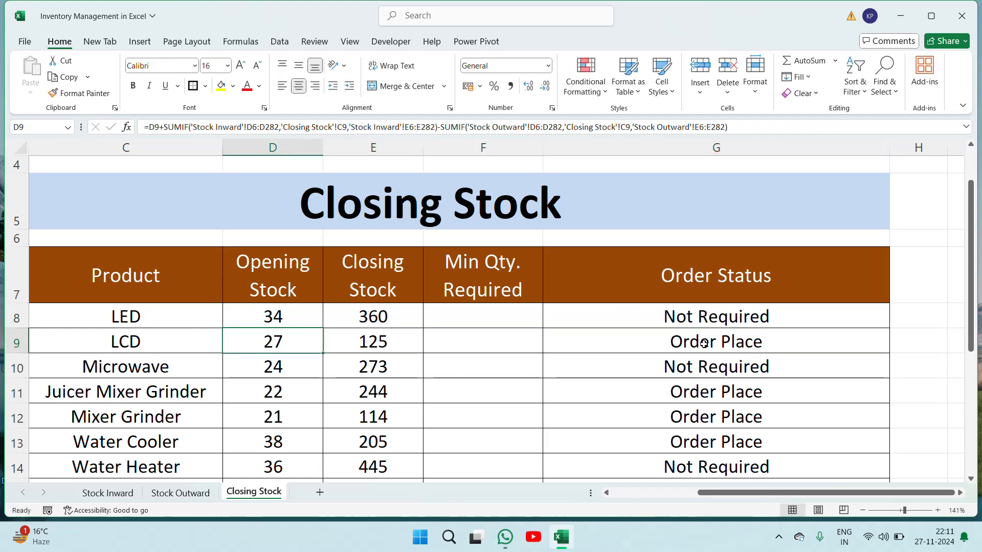
key(Left)
key(Left)
key(Right)
key(Right)
key(Right)
key(Right)
key(Right)
key(Left)
key(Left)
key(Left)
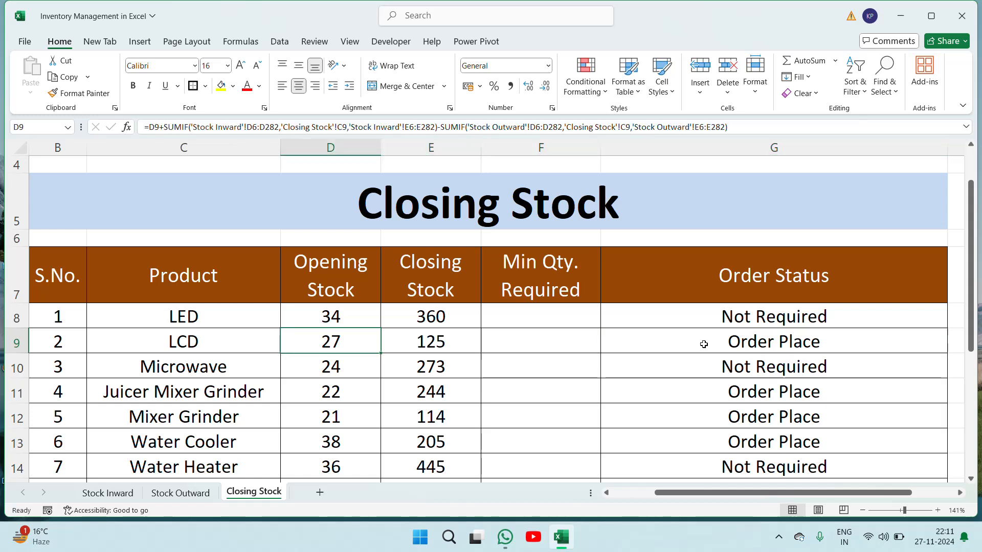
key(Left)
key(Right)
key(Right)
key(Right)
Step: Check the threshold in G8's order status formula and enter <250 as the LED minimum quantity in F8
key(Up)
key(Right)
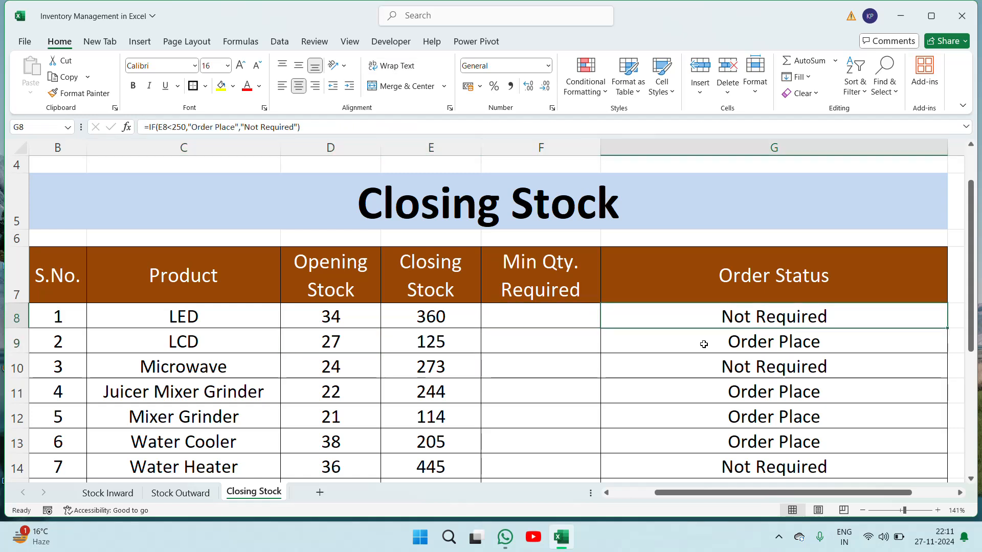
key(F2)
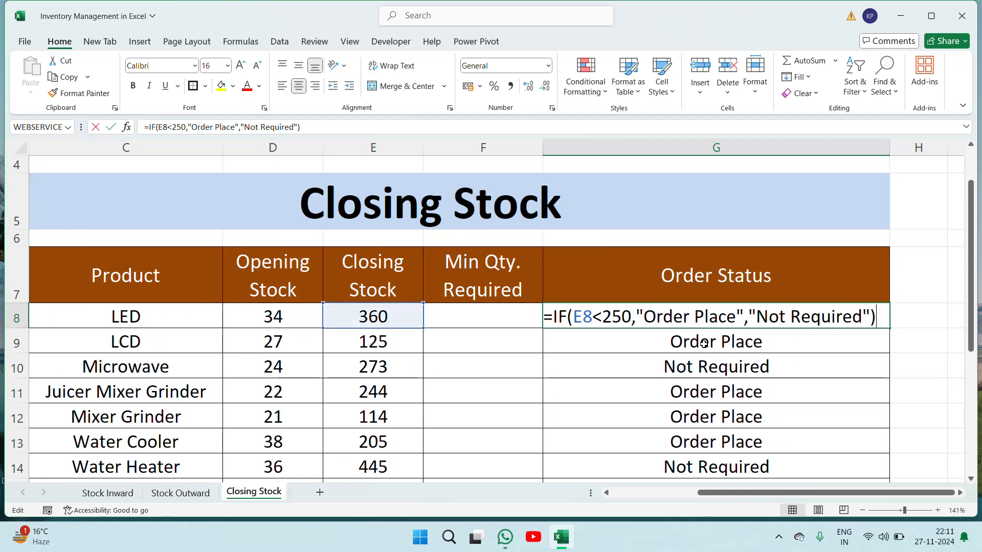
key(Escape)
key(Left)
key(Left)
key(Right)
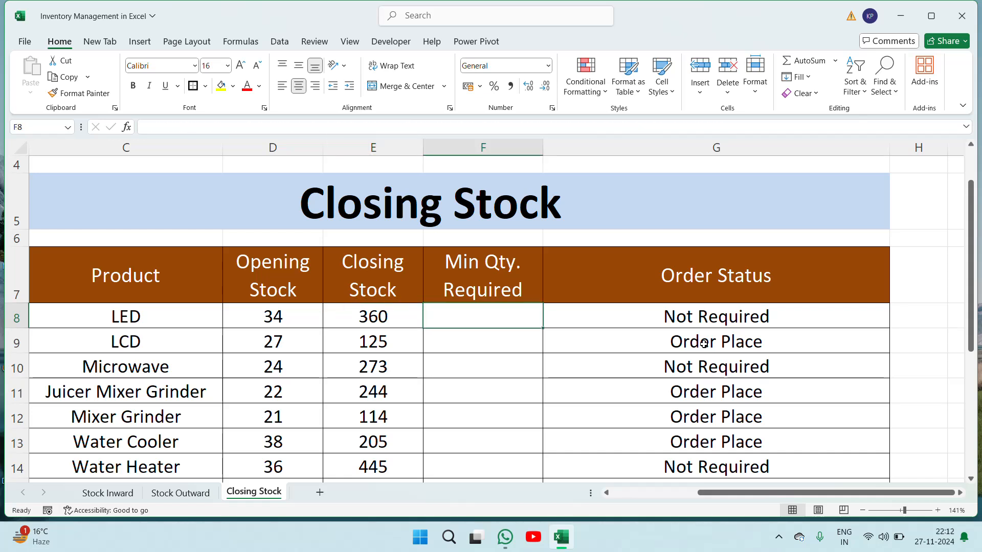
text(<250)
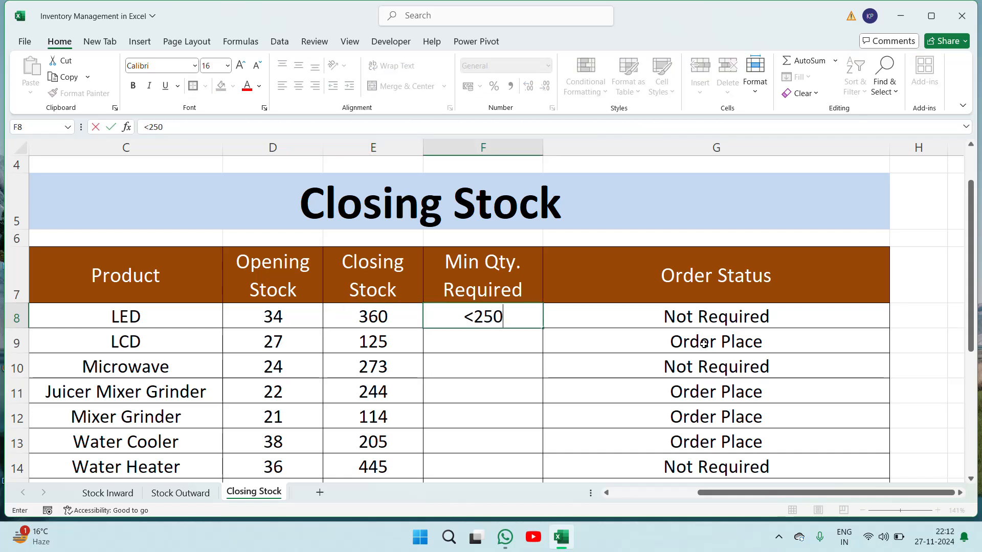
key(Return)
Step: Compare the LED and LCD order statuses in G8 and G9 against the minimum quantity condition
key(Up)
key(Right)
key(Right)
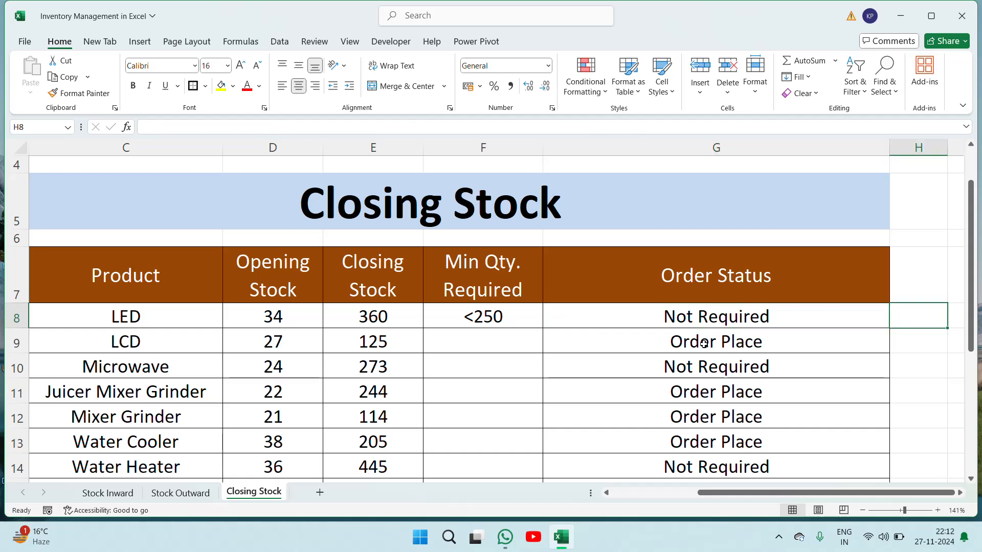
key(Left)
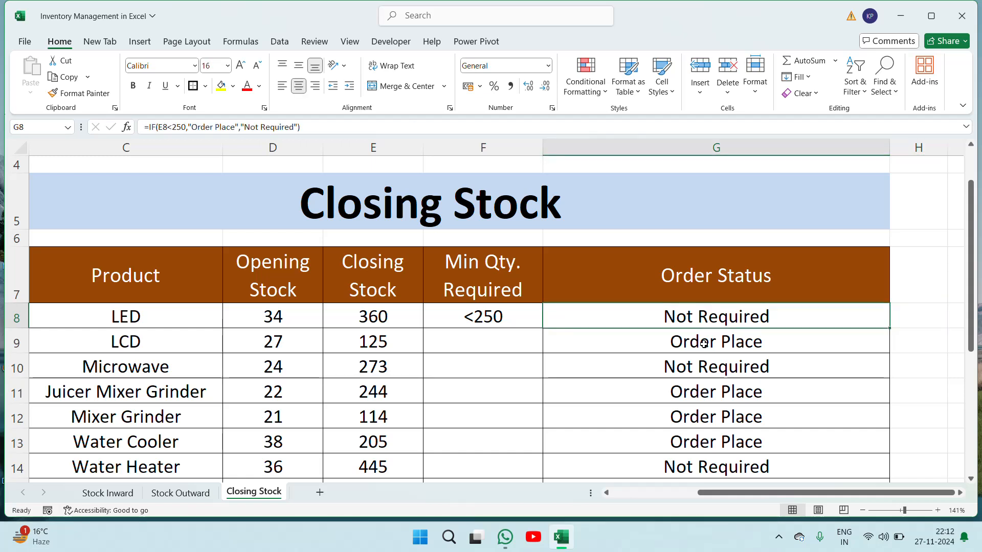
key(Down)
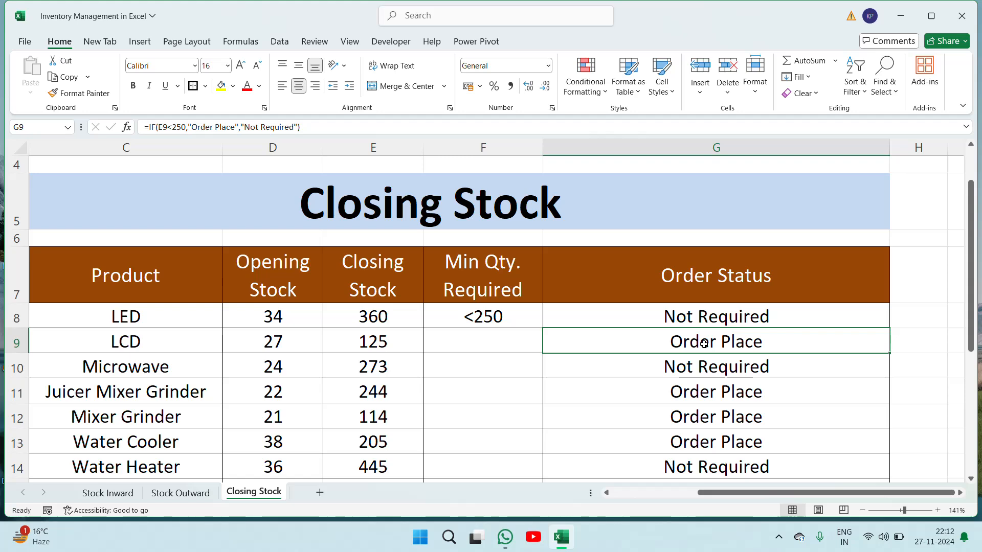
key(Up)
key(Down)
Step: Highlight the LCD row from B9 through G9 with a yellow fill
key(Left)
key(Left)
key(Left)
key(Left)
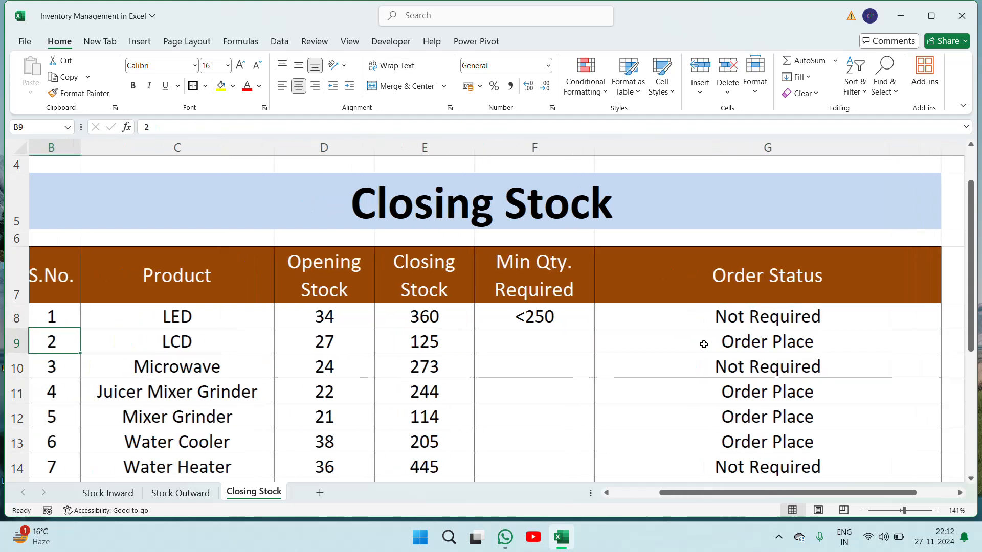
key(Left)
key(shift+Right)
key(shift+Right)
key(shift+Right)
key(shift+Right)
key(shift+Right)
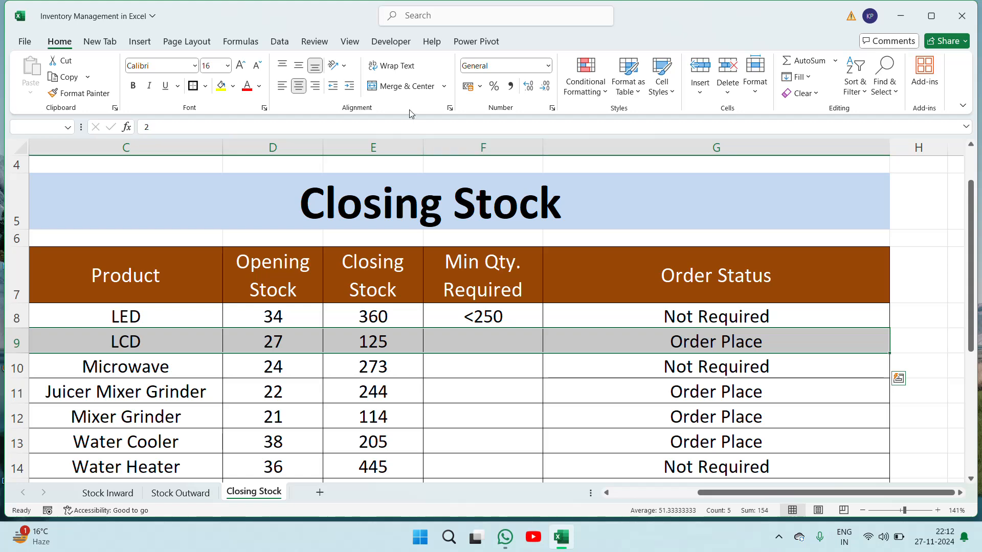
click(221, 86)
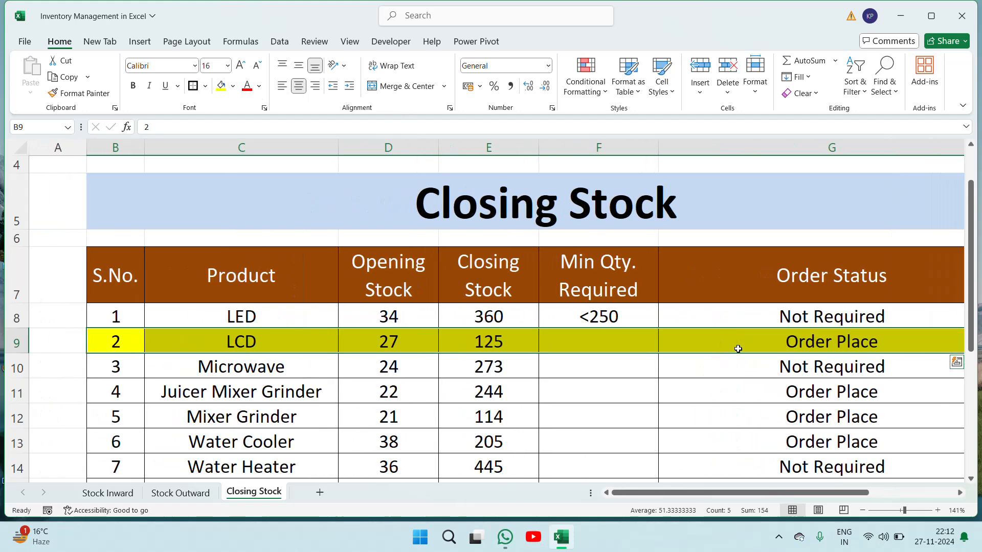
Step: Undo the yellow fill on the LCD row
click(805, 365)
key(Down)
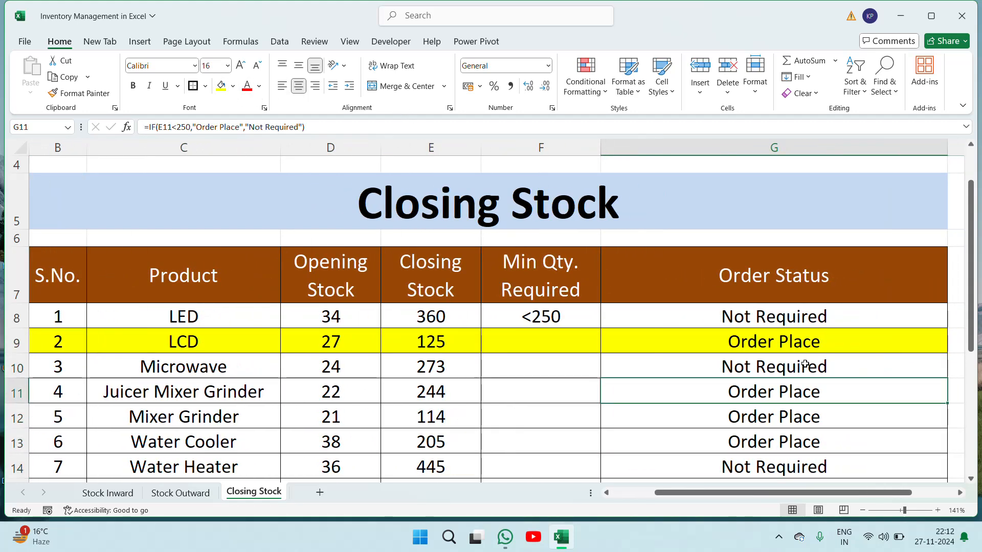
key(Left)
key(Left)
key(Left)
key(Left)
key(Left)
key(Left)
key(Right)
key(Right)
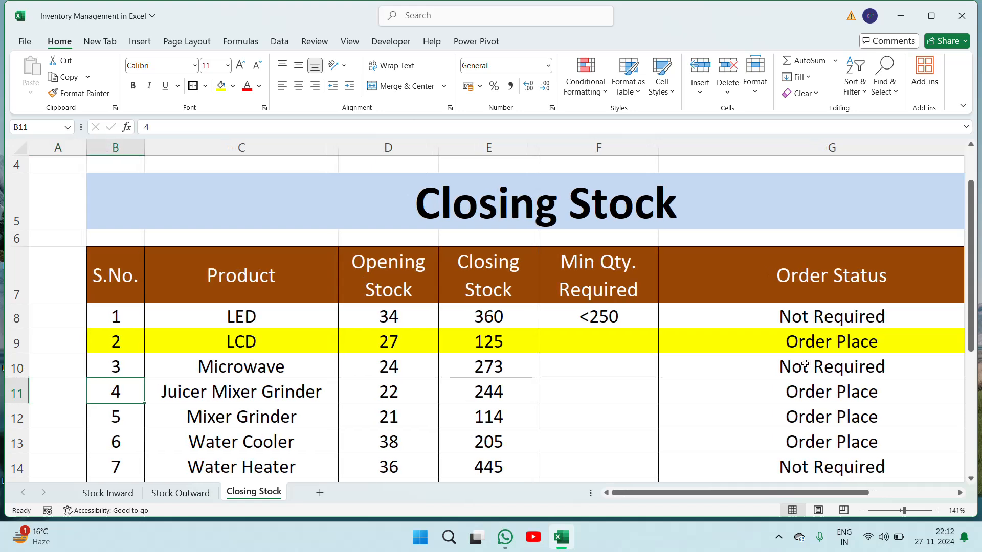
key(Right)
key(ctrl+z)
Step: Inspect the LCD order status formula in G9, leaving it unedited
key(Up)
key(Up)
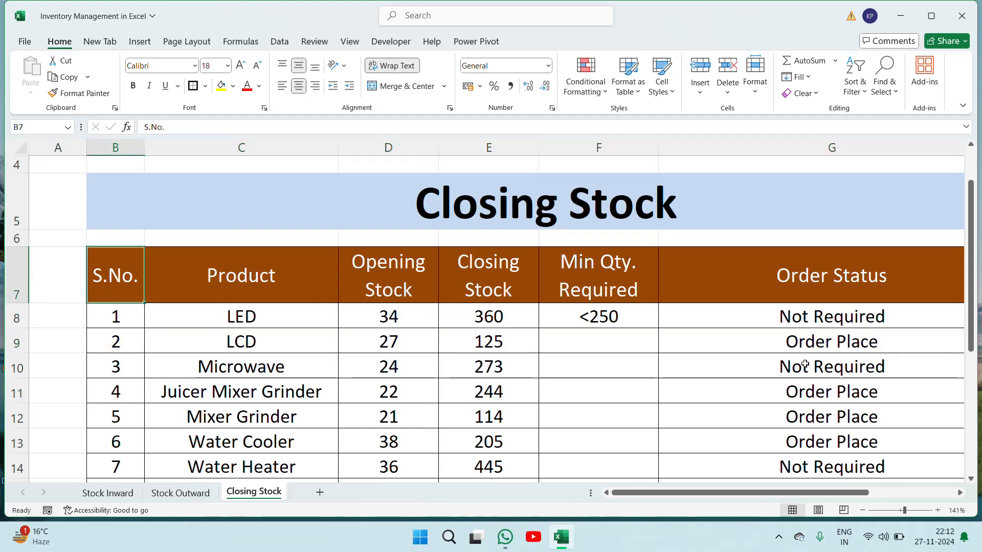
key(Right)
key(Right)
key(Right)
key(Right)
key(Right)
key(Down)
key(Down)
key(Down)
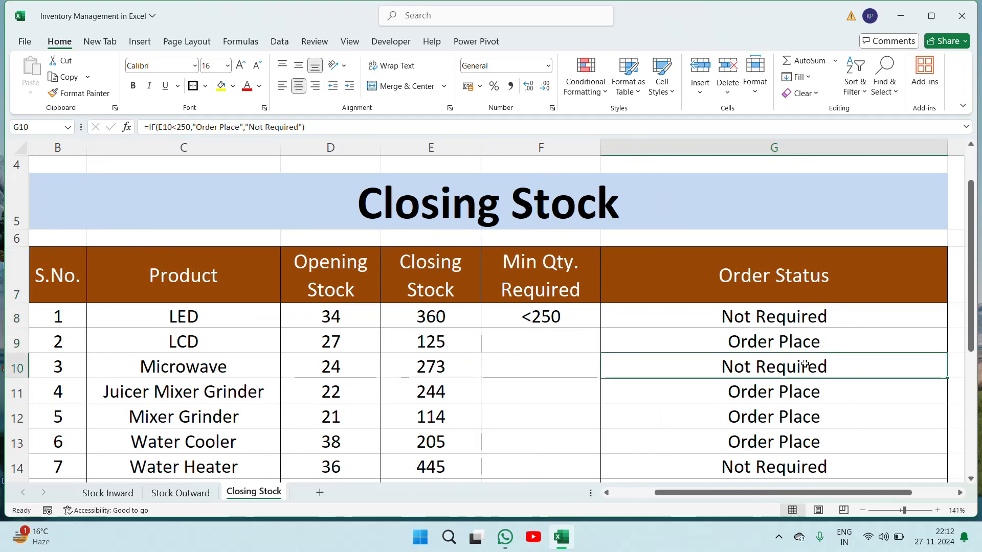
key(Up)
key(F2)
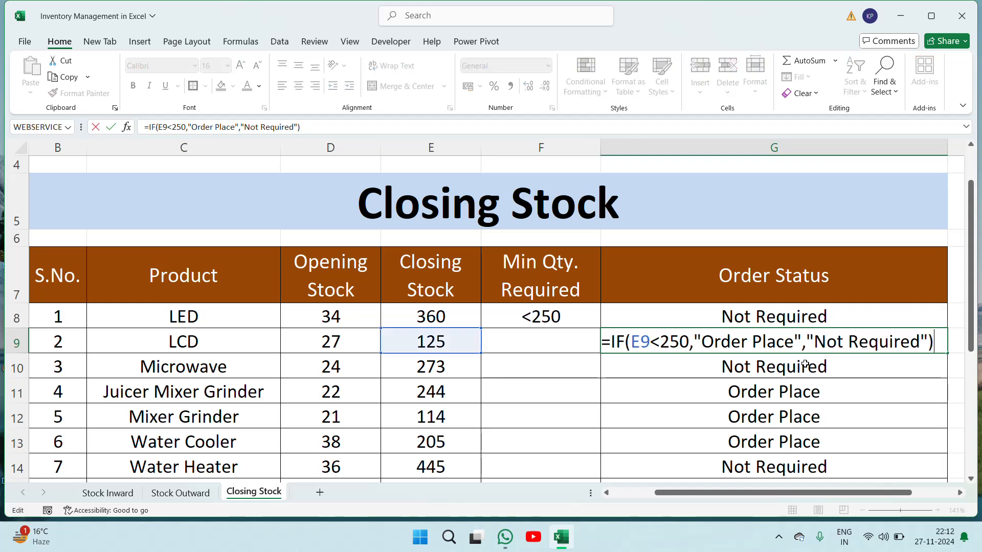
key(Escape)
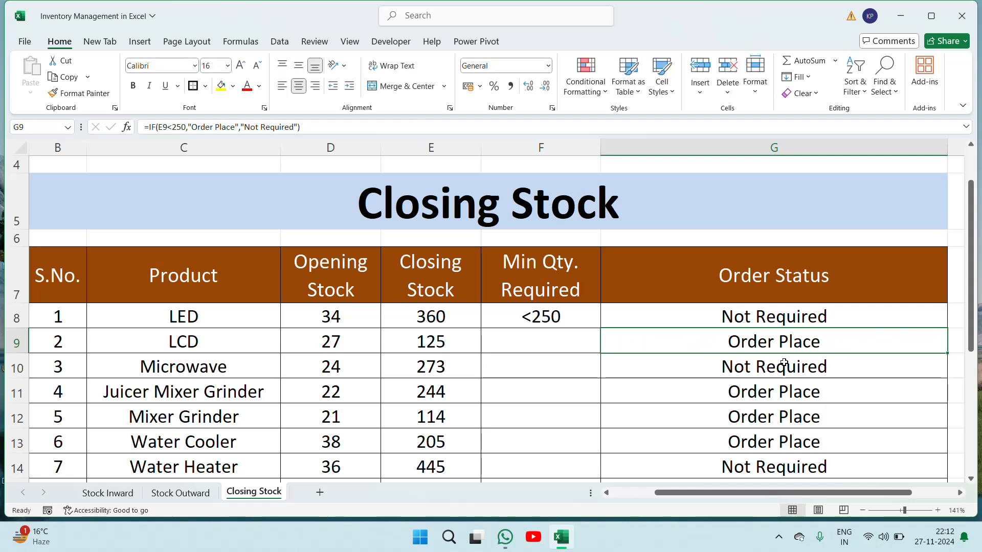
Step: Try a text-contains conditional formatting rule on G8:G19 for "Order Place" with a custom yellow fill
drag(810, 319, 808, 316)
key(ctrl+shift+Down)
scroll(807, 311, down, 1)
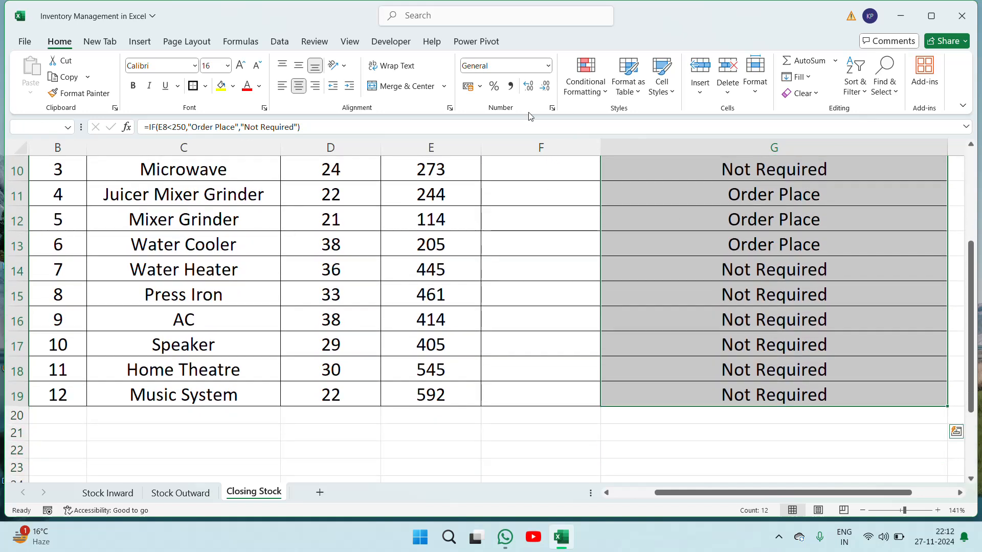
click(608, 97)
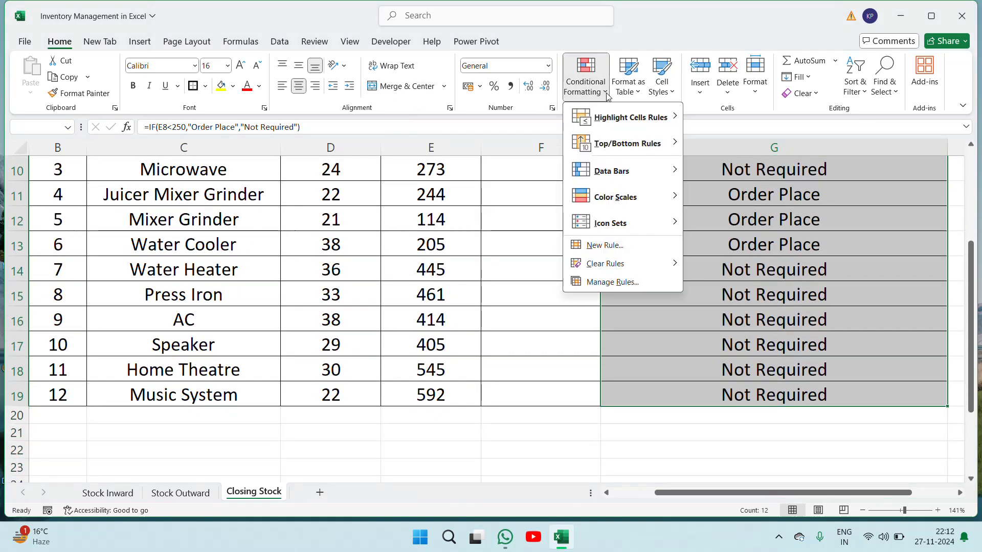
mouse_move(617, 125)
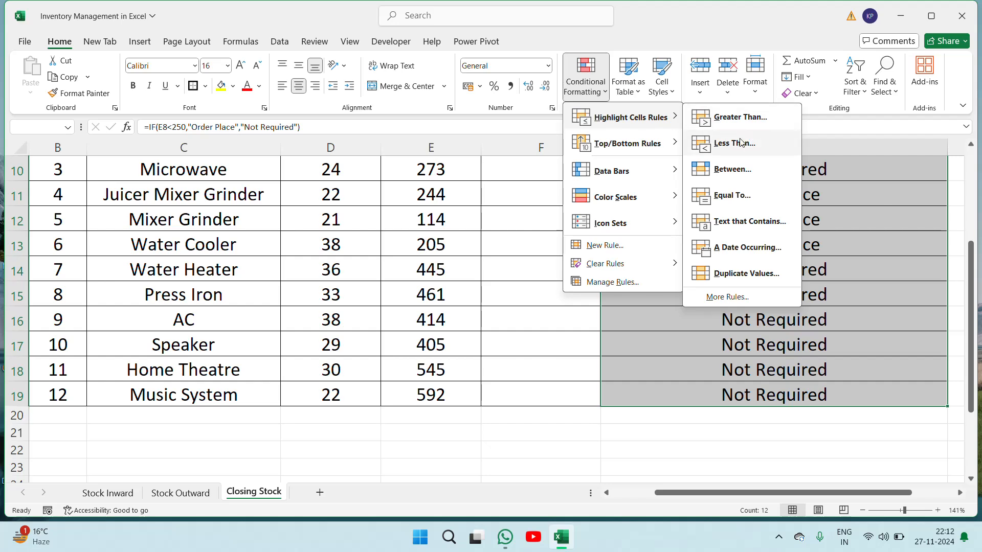
click(751, 225)
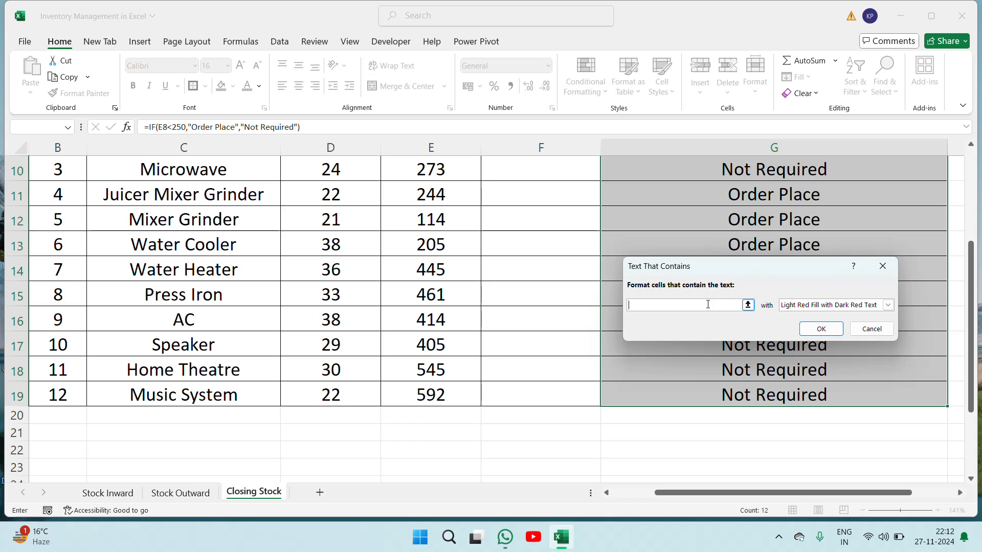
text(Order Place)
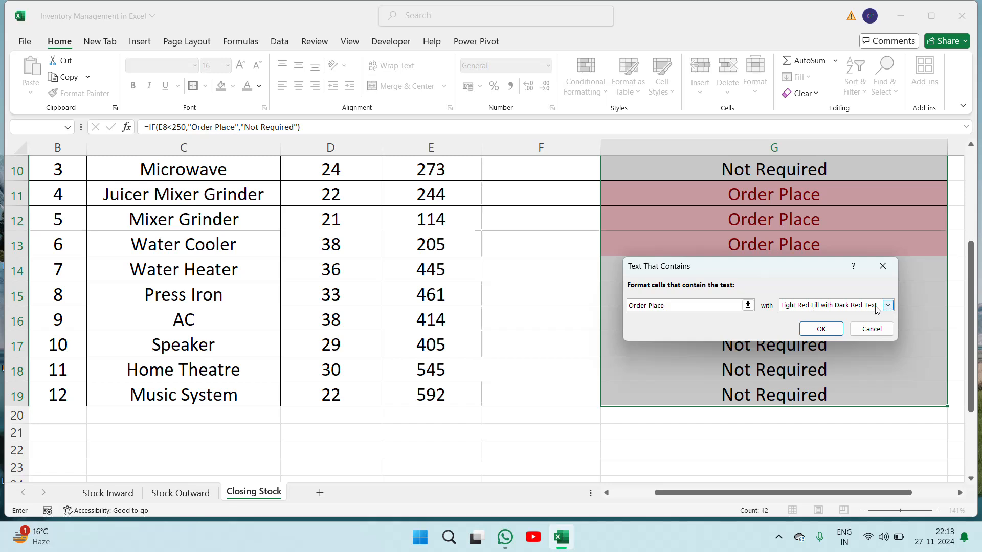
click(868, 306)
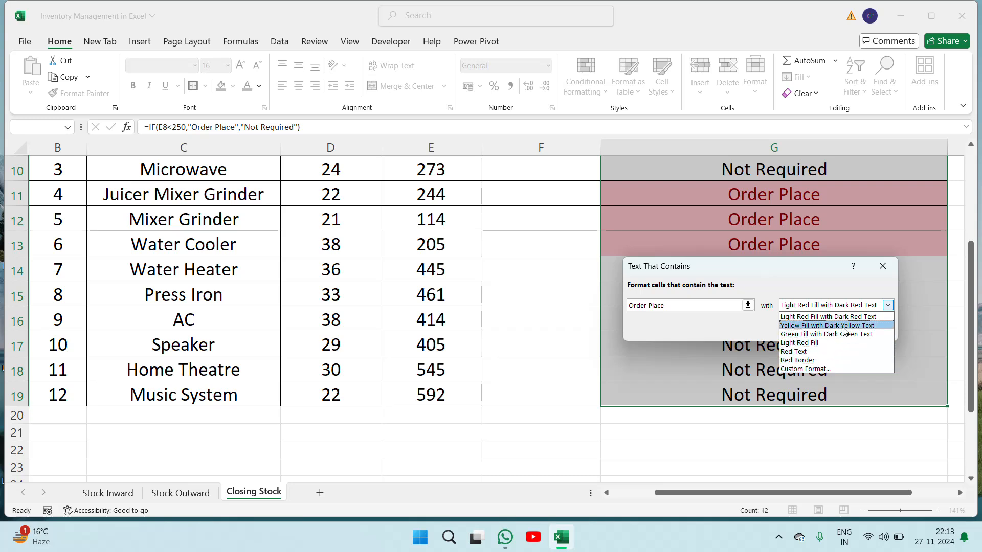
click(815, 369)
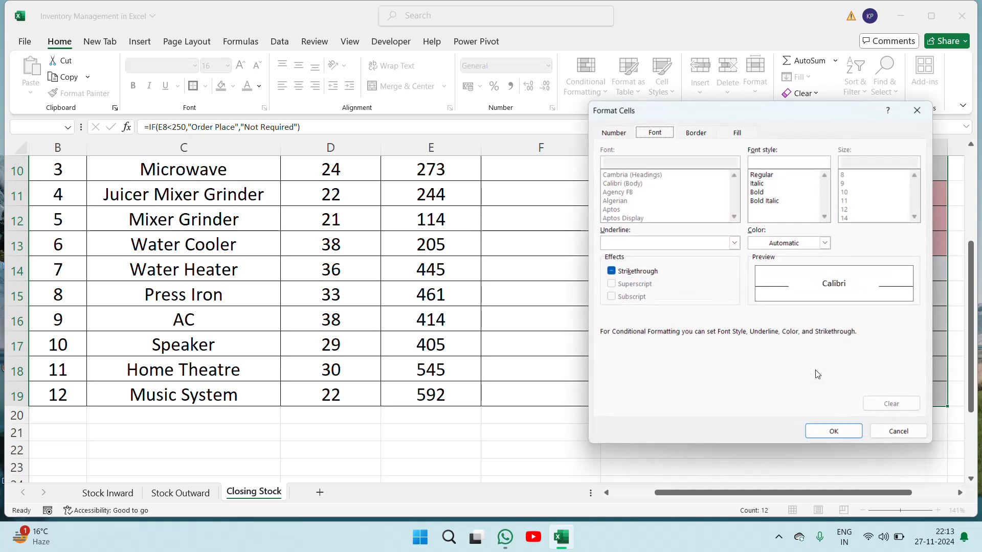
click(725, 134)
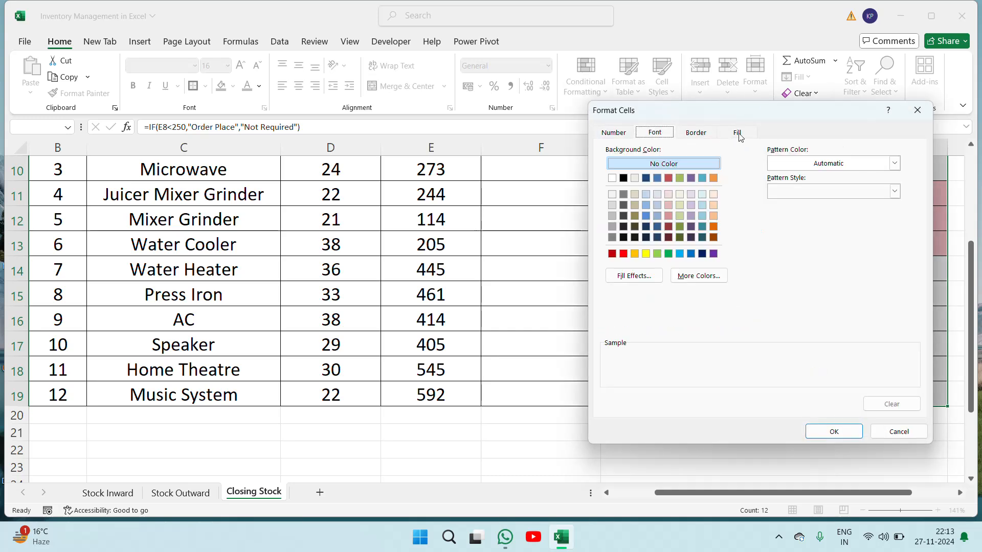
click(646, 253)
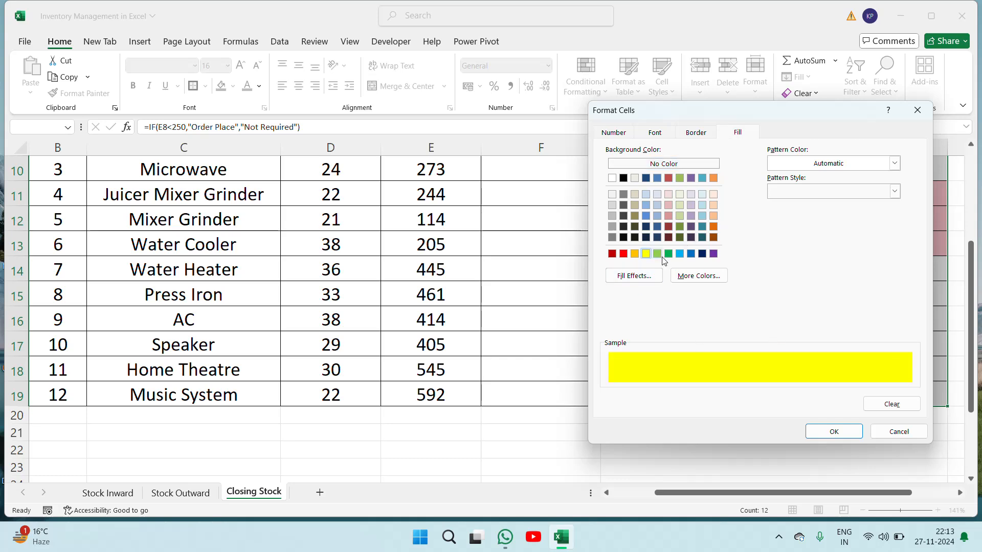
click(826, 431)
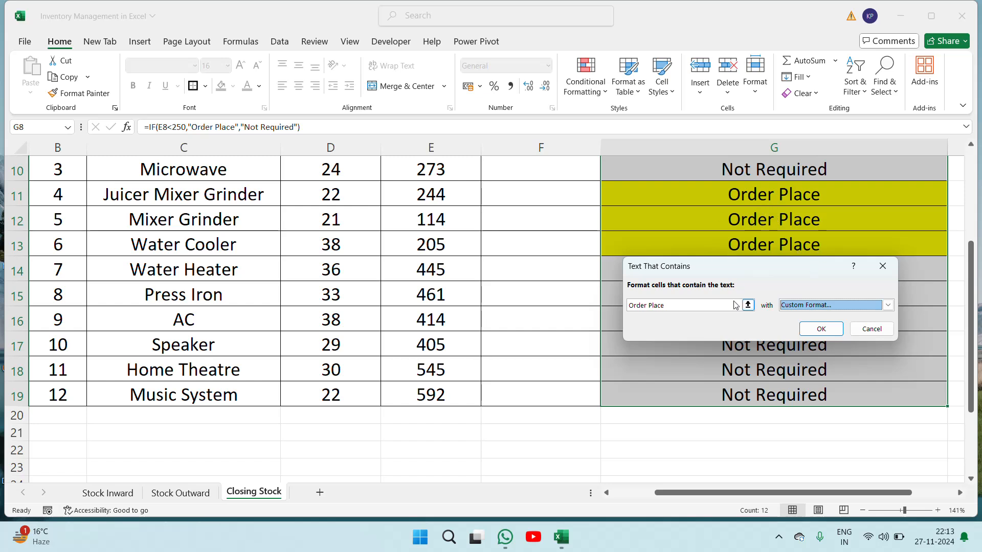
Step: Try to switch the "Order Place" rule's custom fill to red and revise its match text
click(808, 307)
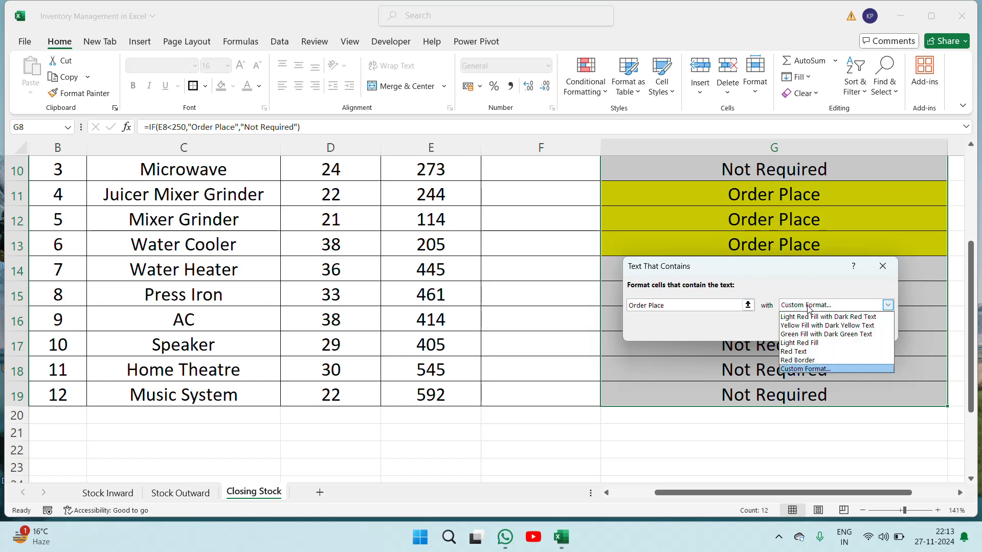
click(804, 369)
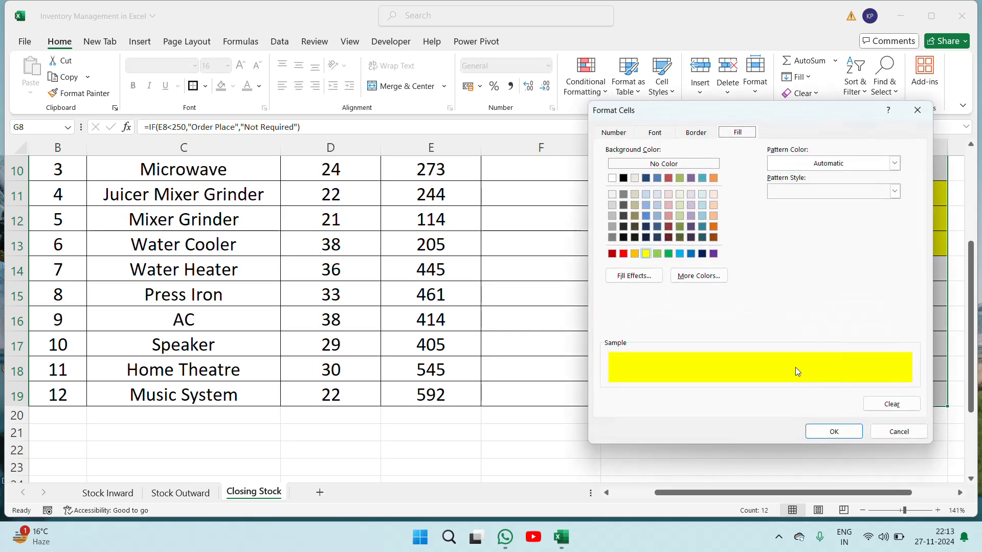
click(622, 254)
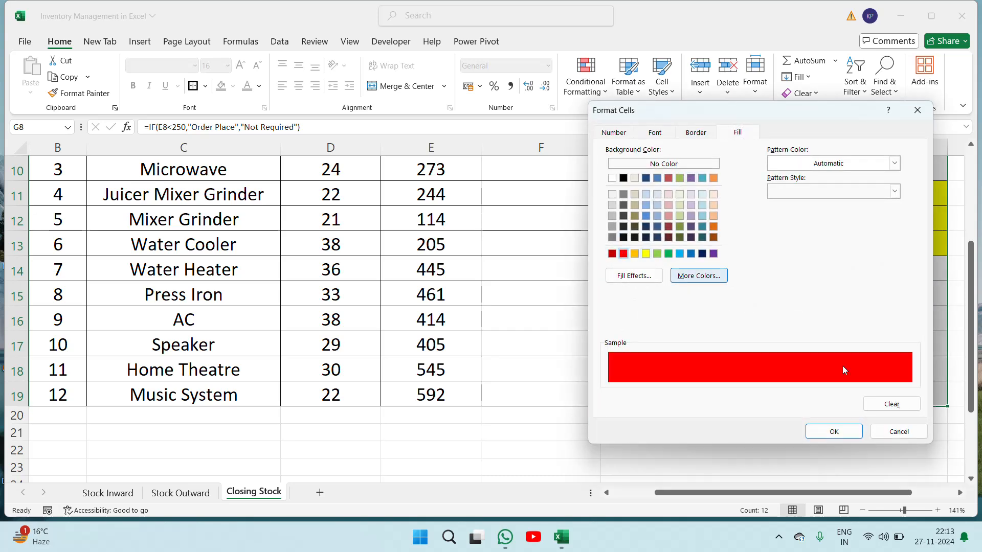
click(844, 432)
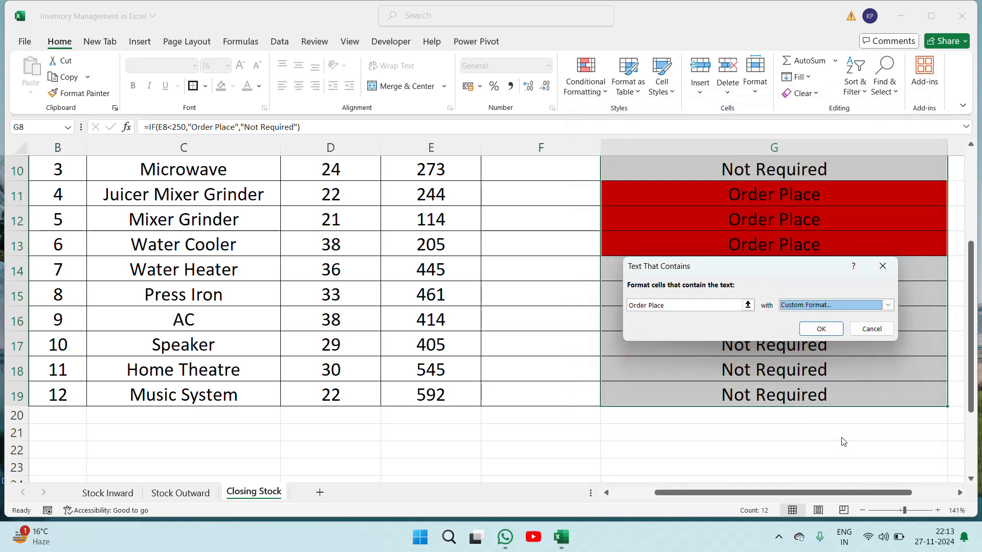
click(686, 307)
key(shift+Home)
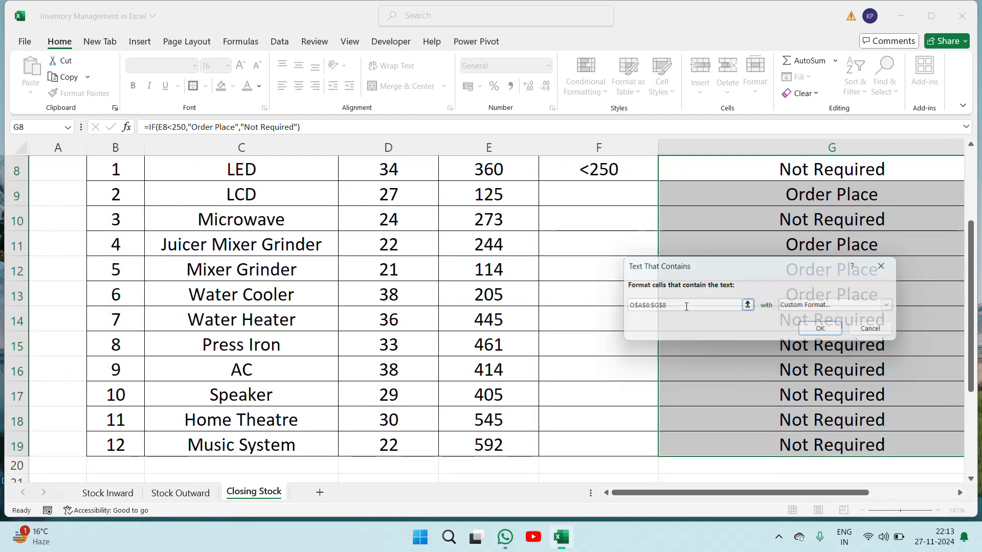
key(Return)
click(811, 296)
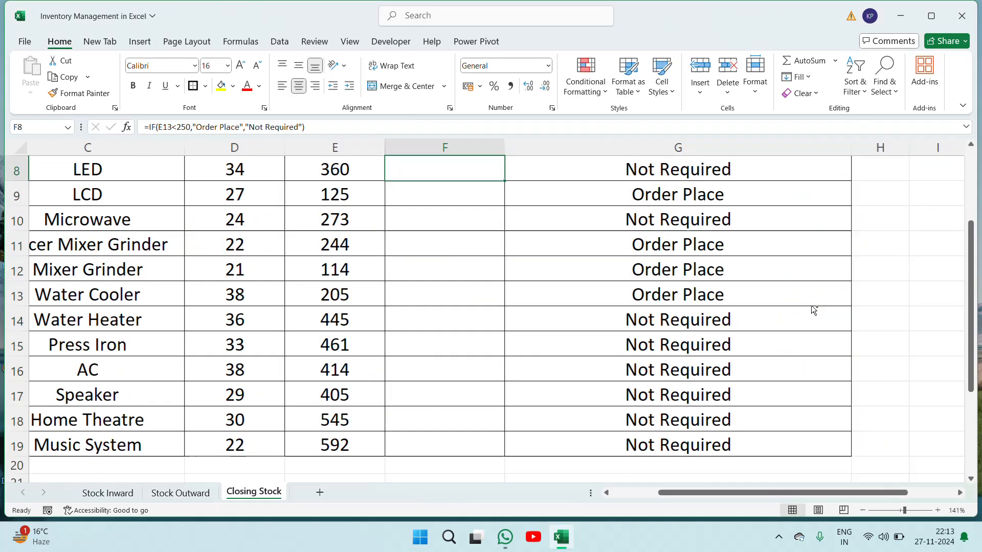
Step: Set up a text-contains conditional formatting rule on order statuses G8:G19 matching "Order Place"
scroll(811, 305, right, 3)
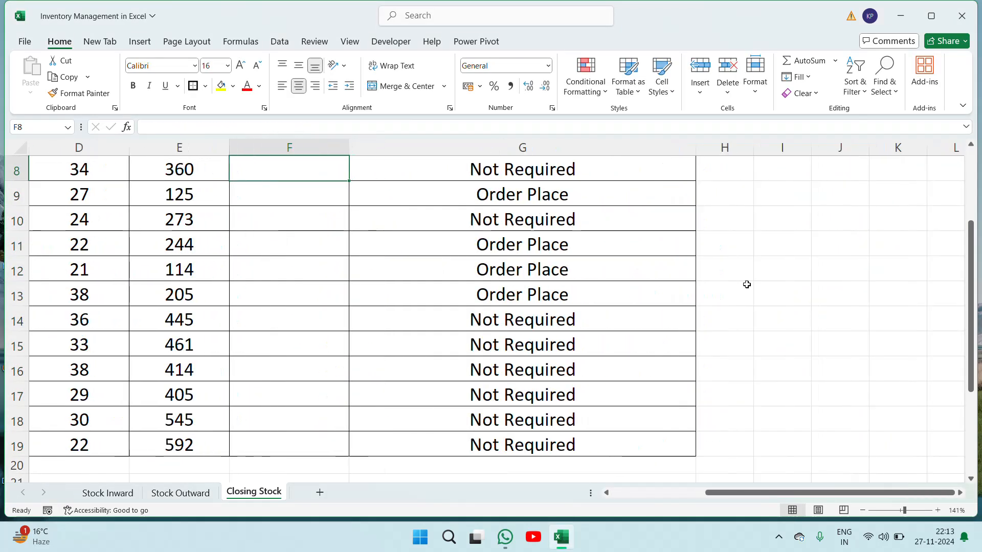
click(512, 226)
key(Up)
key(Up)
key(Up)
key(Up)
key(Down)
key(Down)
key(ctrl+shift+Down)
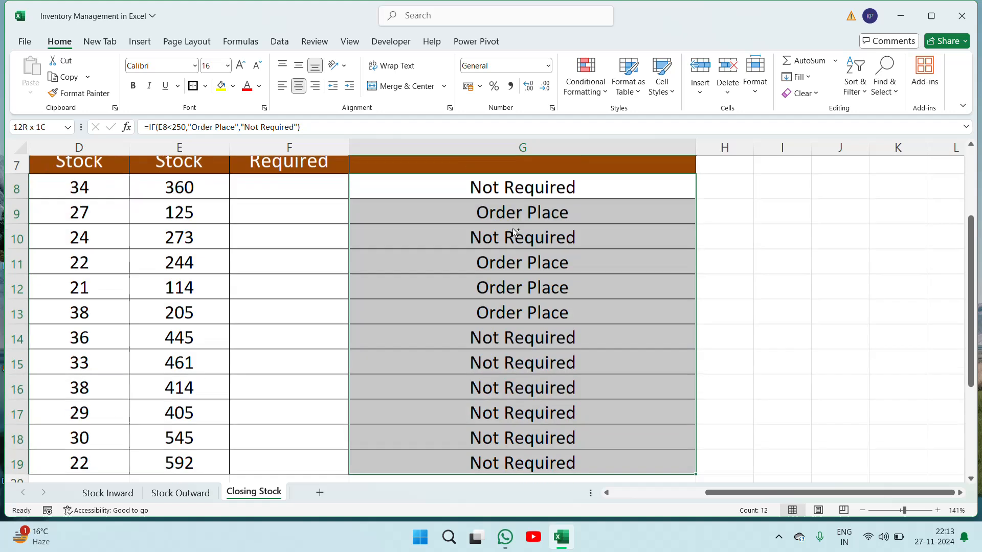
click(604, 99)
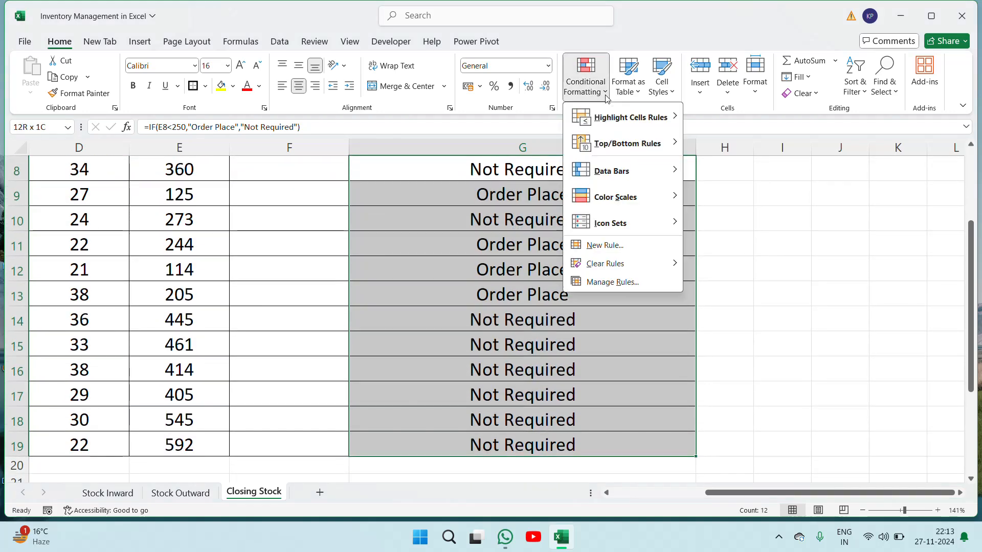
mouse_move(626, 123)
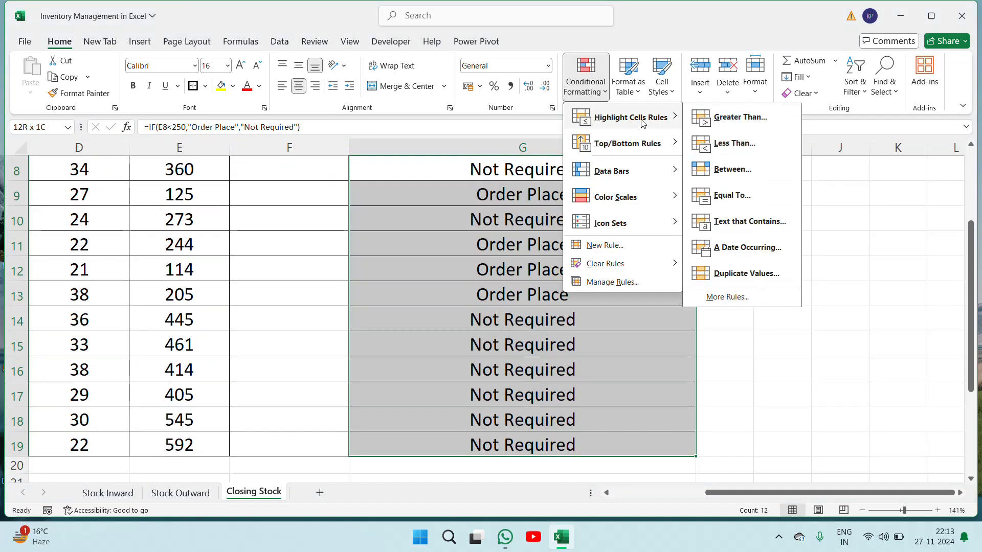
click(737, 226)
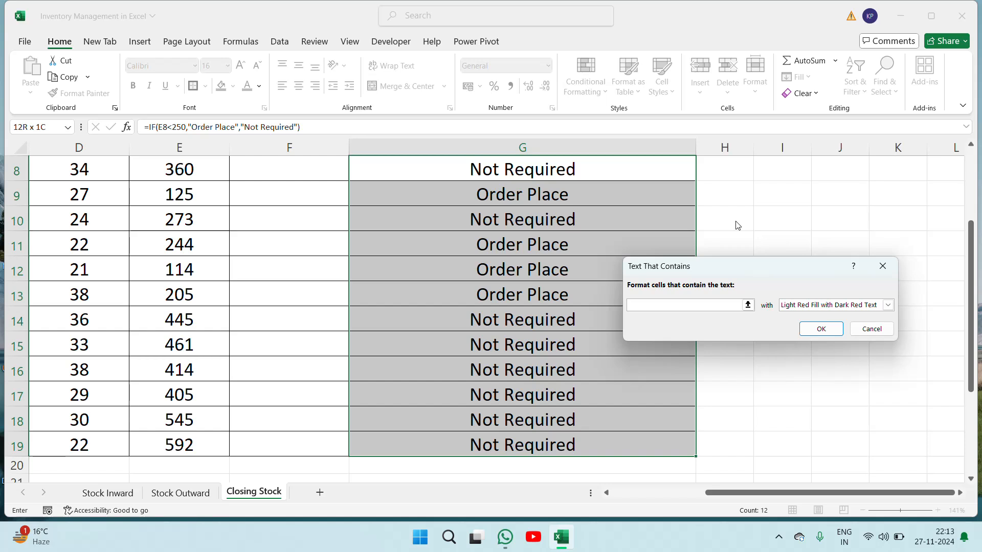
text(Orde)
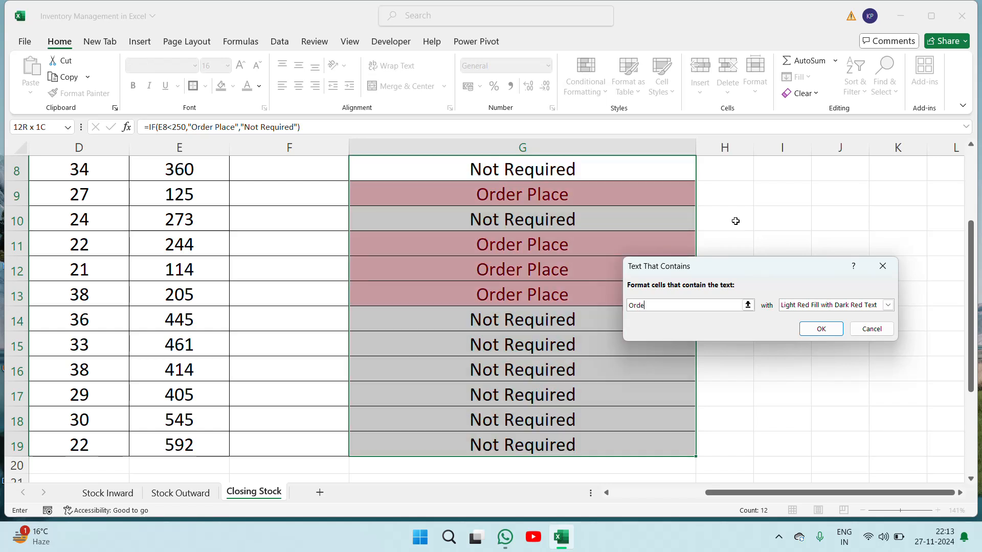
text(r Place)
Step: Give the "Order Place" rule a custom red fill and apply it to the order statuses
click(887, 305)
click(799, 372)
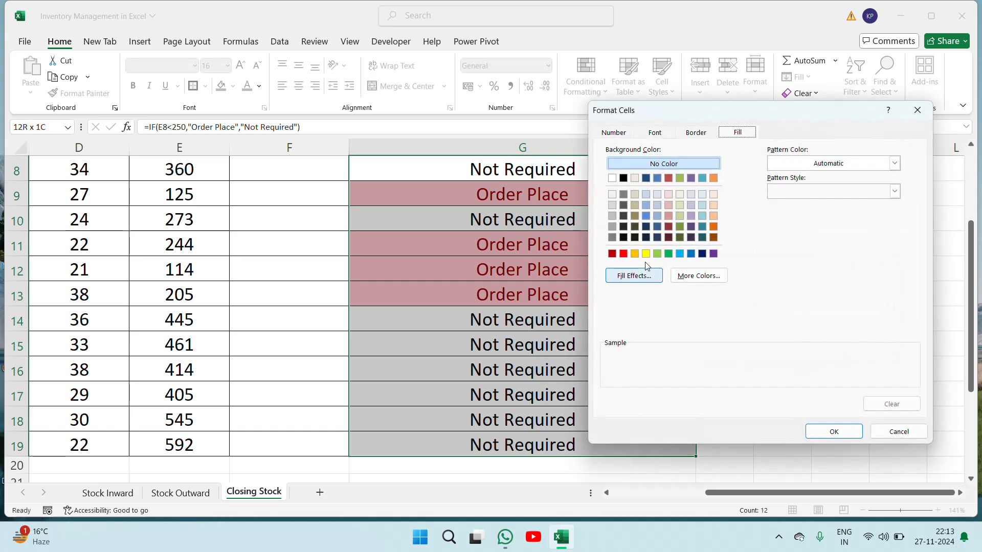
click(623, 254)
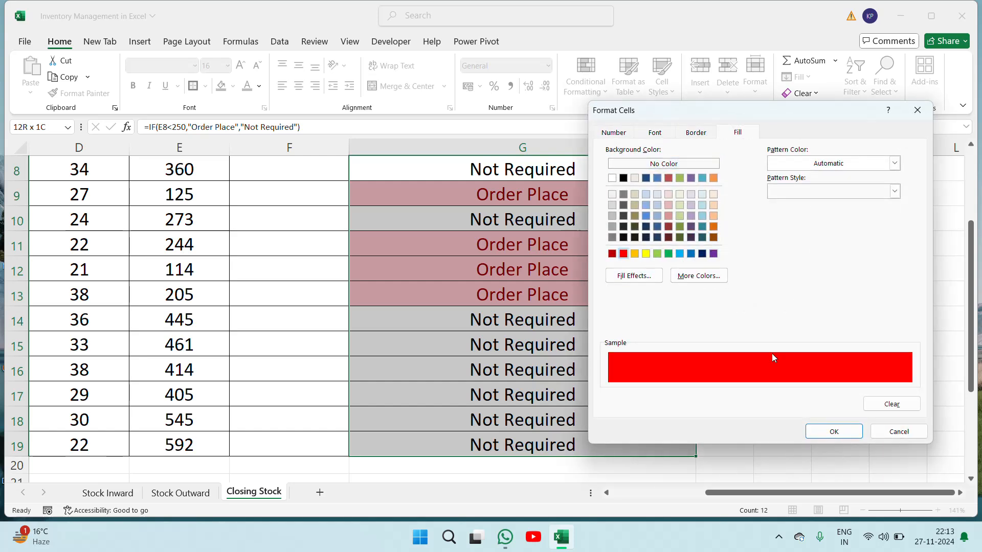
click(824, 431)
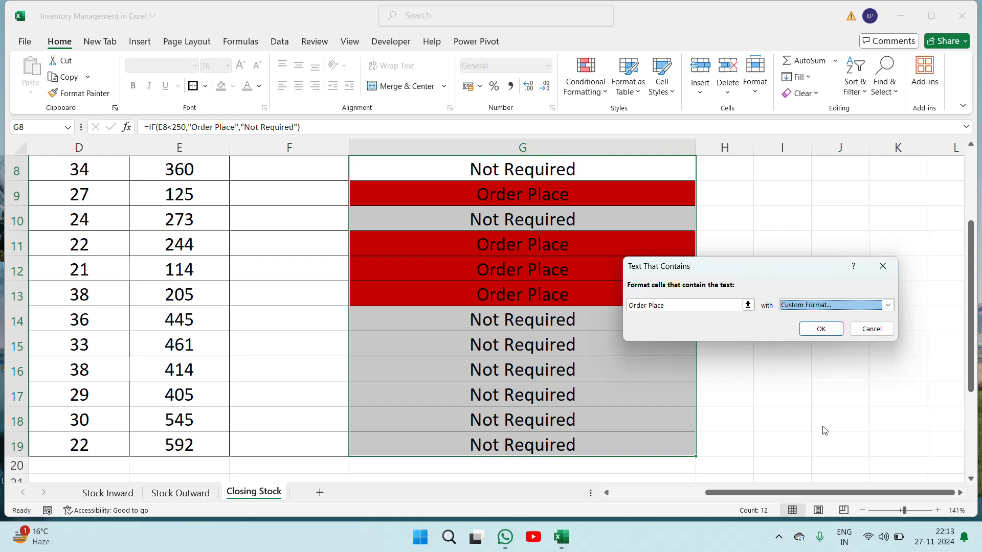
click(817, 327)
Step: Review the conditional highlighting across the order status cells in column G
click(586, 308)
key(Up)
key(Up)
key(Up)
key(Up)
key(Up)
key(Up)
key(Up)
key(Up)
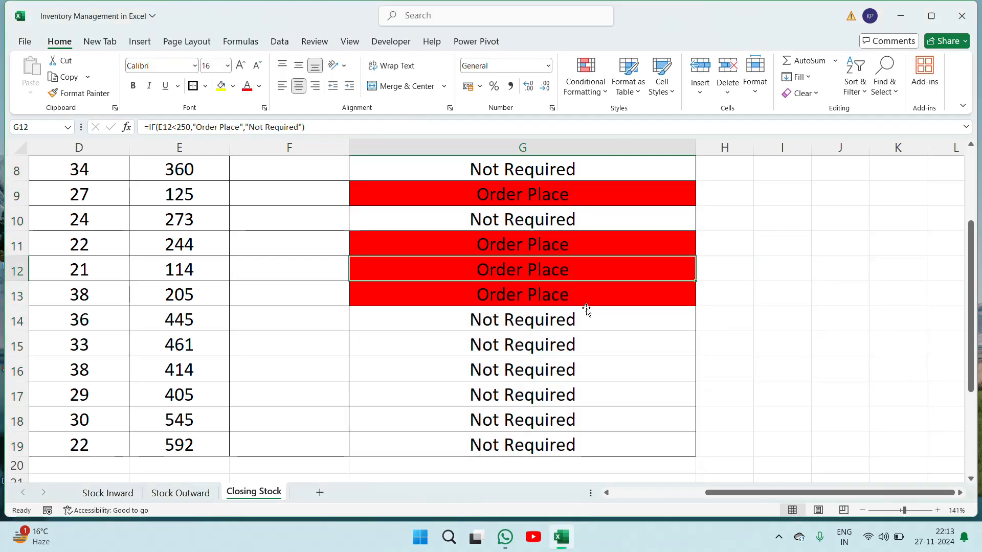
key(Down)
key(Down)
key(Right)
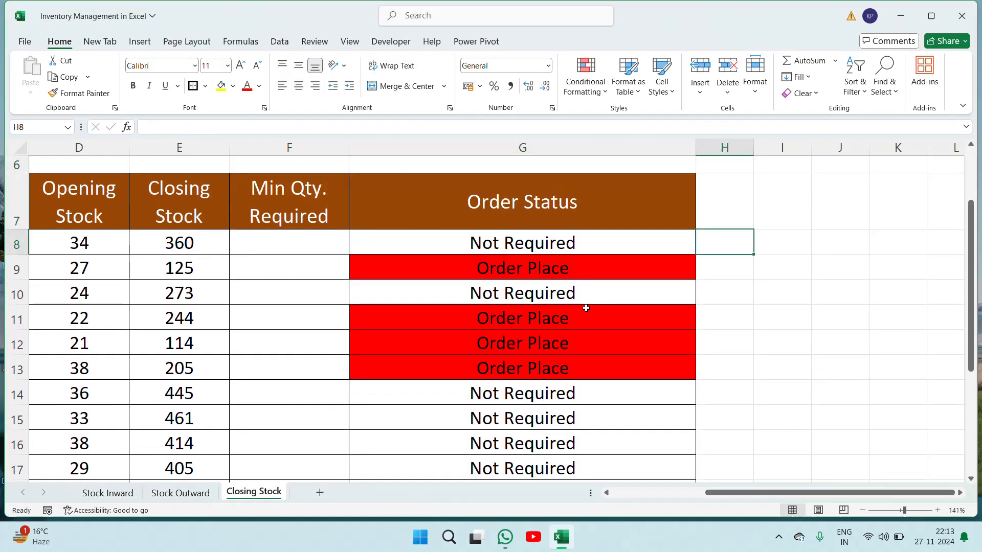
Step: Set up a text-contains conditional formatting rule on order statuses G8:G19 matching "Not Required"
key(Left)
key(ctrl+shift+Down)
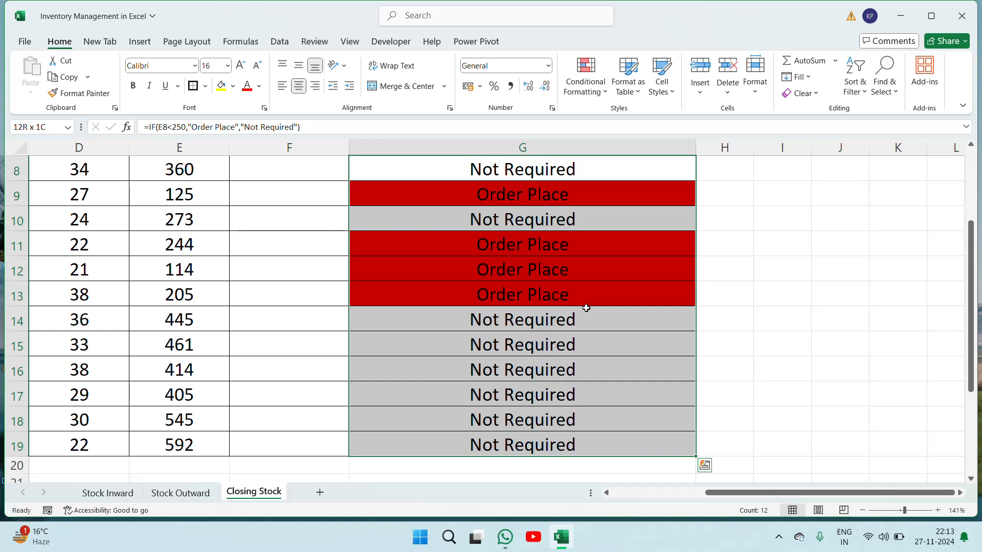
click(606, 100)
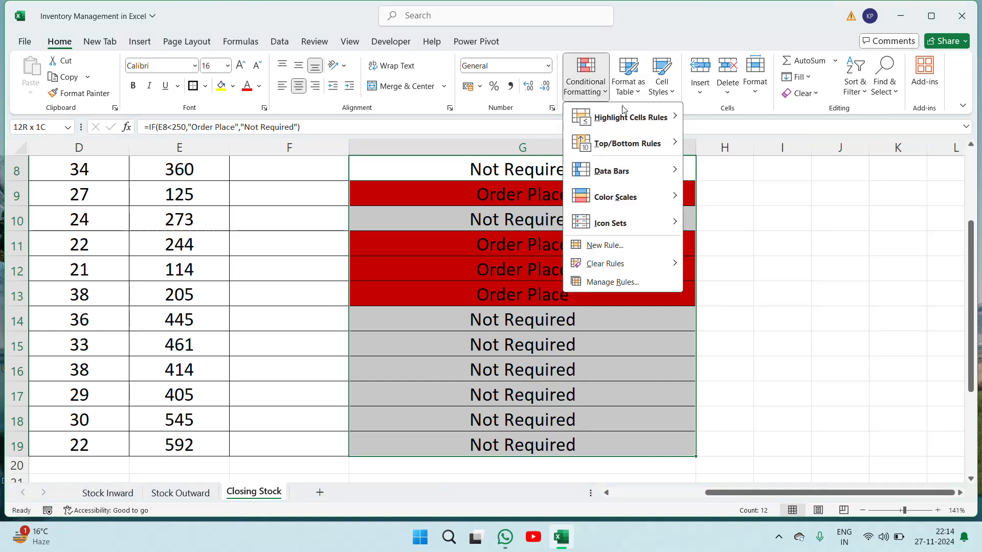
mouse_move(629, 117)
click(749, 220)
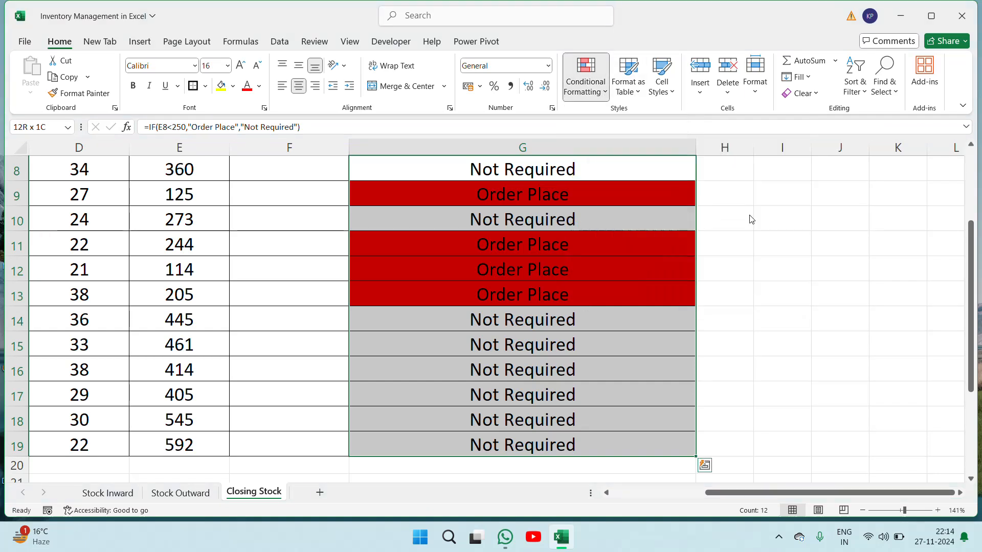
click(684, 302)
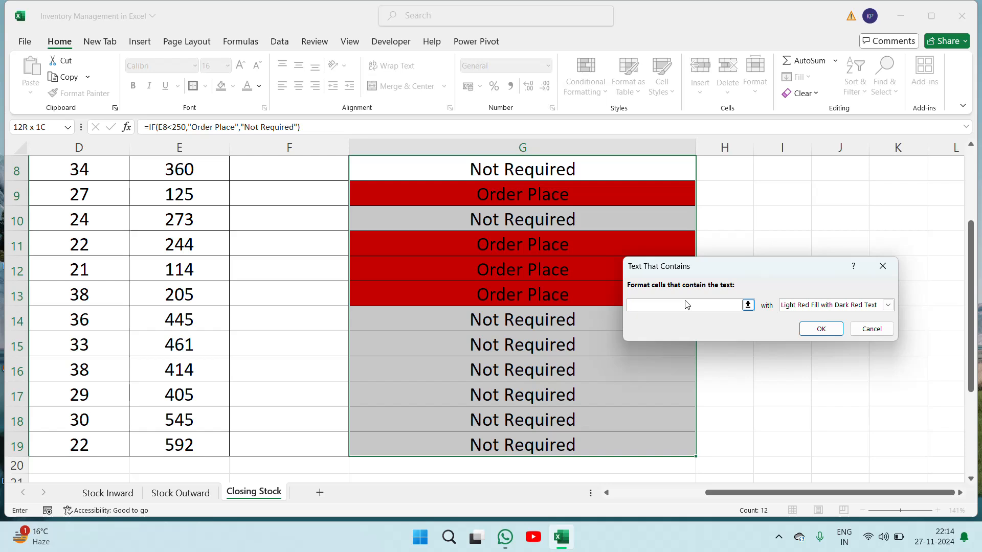
text(Not)
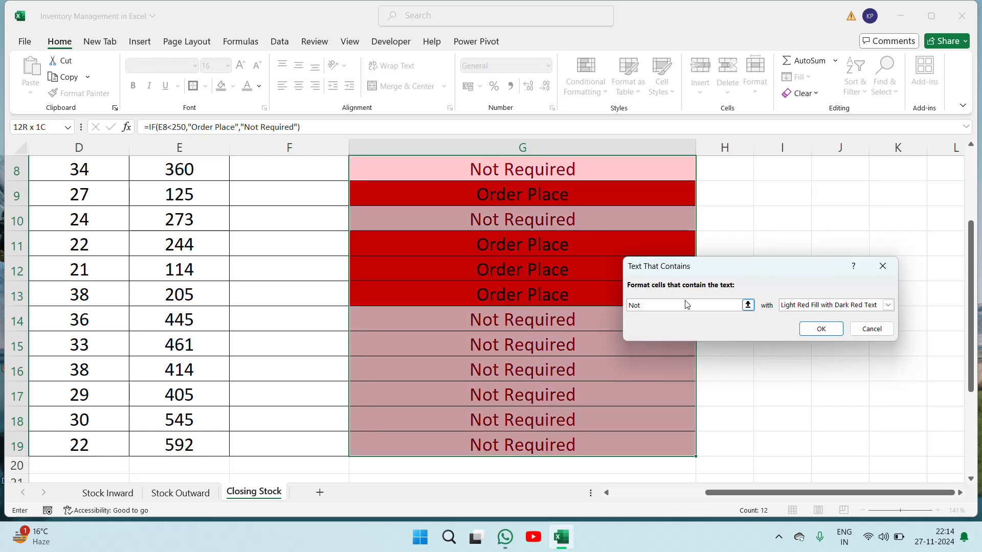
text( Required)
Step: Give the "Not Required" rule a custom green fill and apply it to the order statuses
click(813, 309)
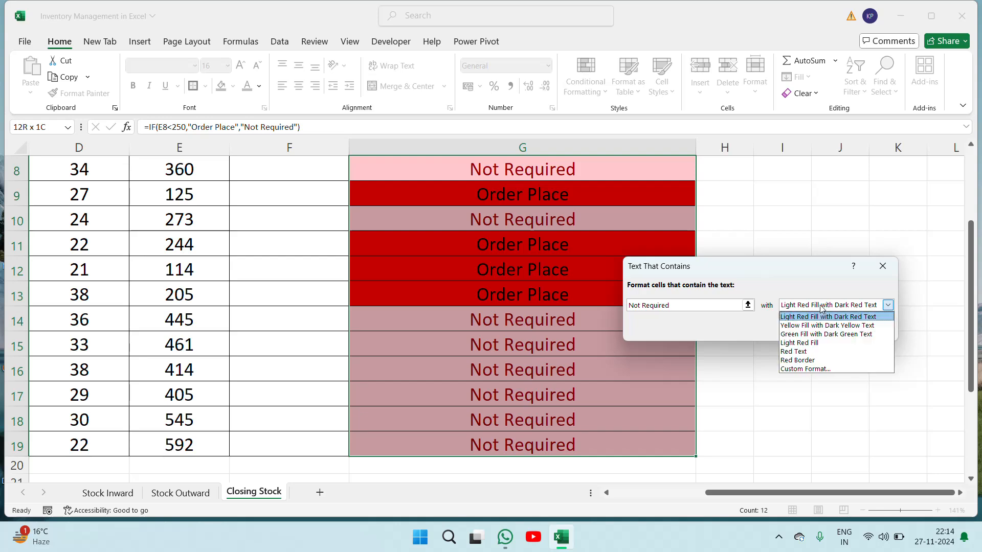
click(829, 369)
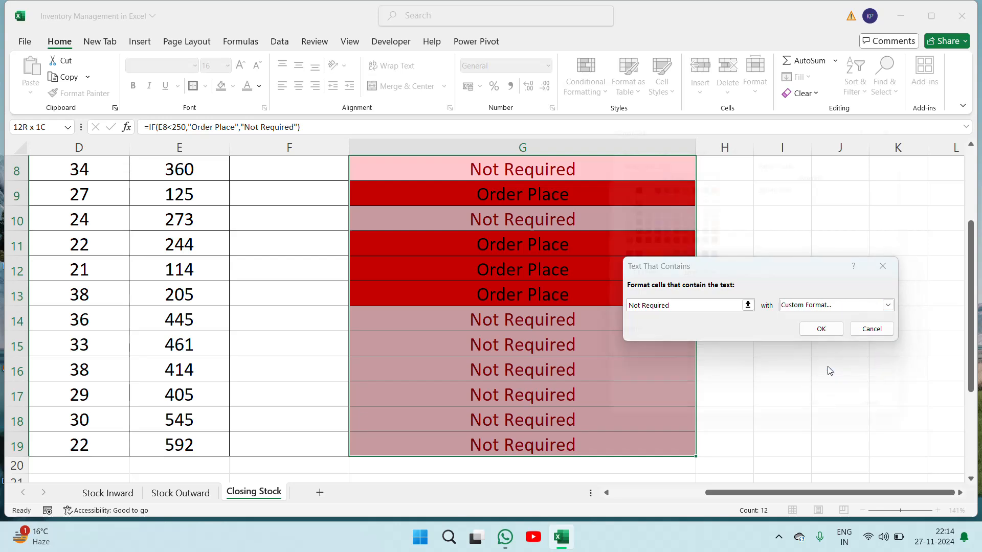
click(668, 253)
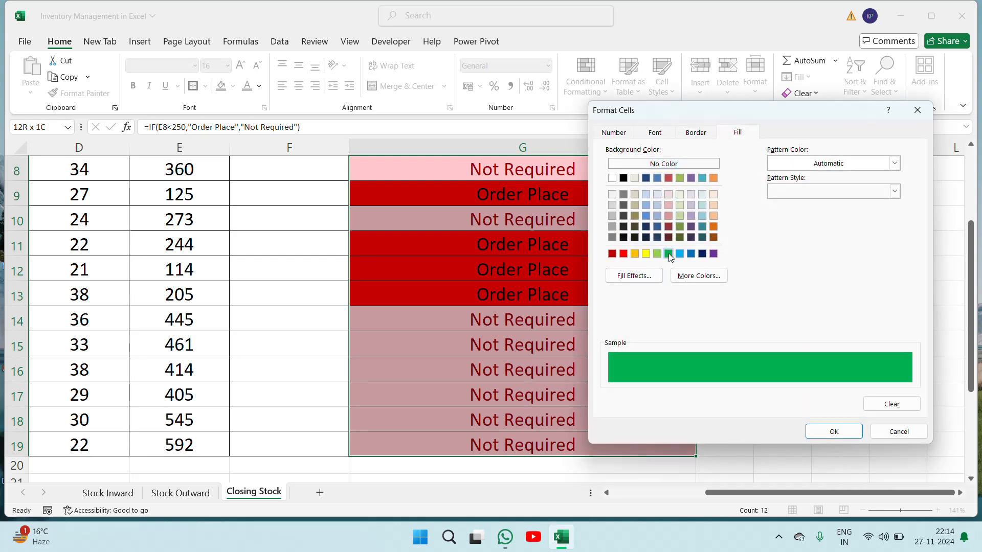
click(834, 432)
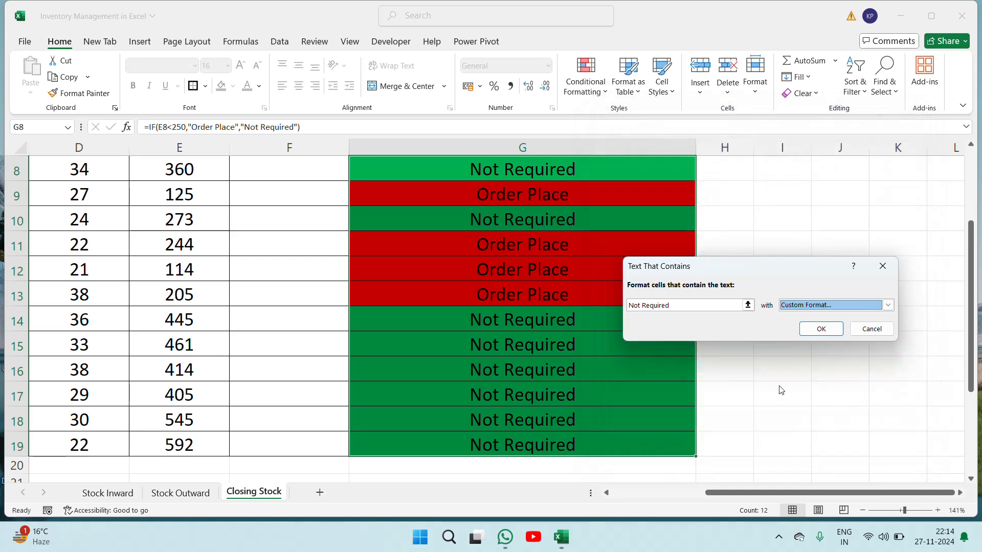
click(821, 329)
click(583, 352)
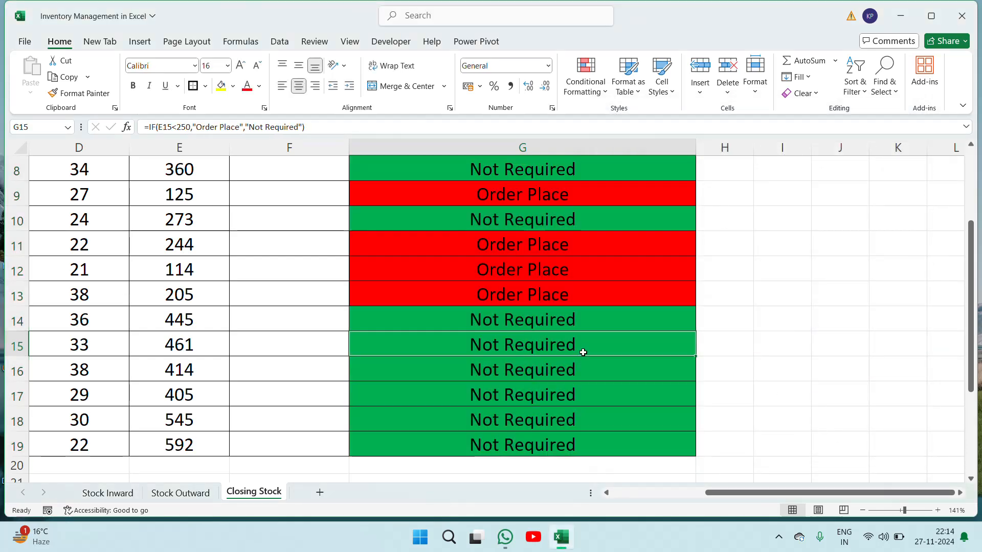
Step: Review the closing stock table from serial number to order status, with the sheet zoomed out to 100%
key(ctrl+Up)
key(Up)
key(Down)
key(Down)
key(Left)
key(Left)
key(Left)
key(Left)
key(Left)
key(Left)
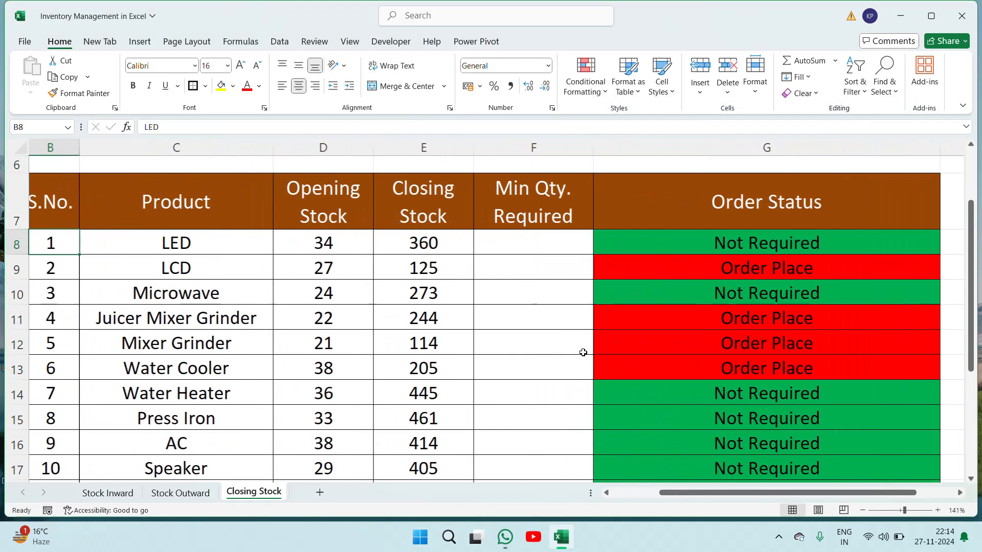
key(Right)
key(Right)
key(Right)
key(Right)
key(Right)
key(Left)
key(Right)
key(Right)
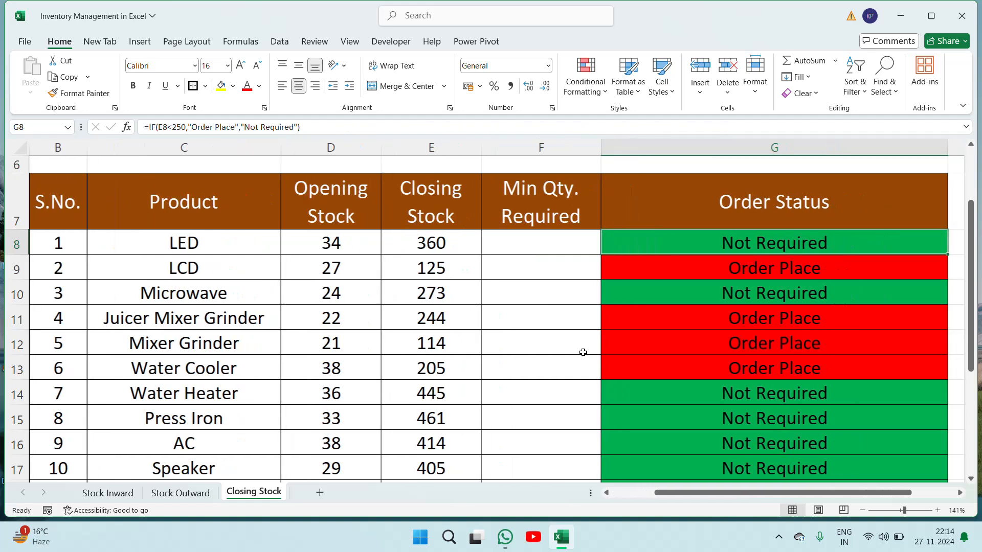
key(Up)
key(Up)
key(Up)
key(Up)
key(Down)
key(Down)
key(Down)
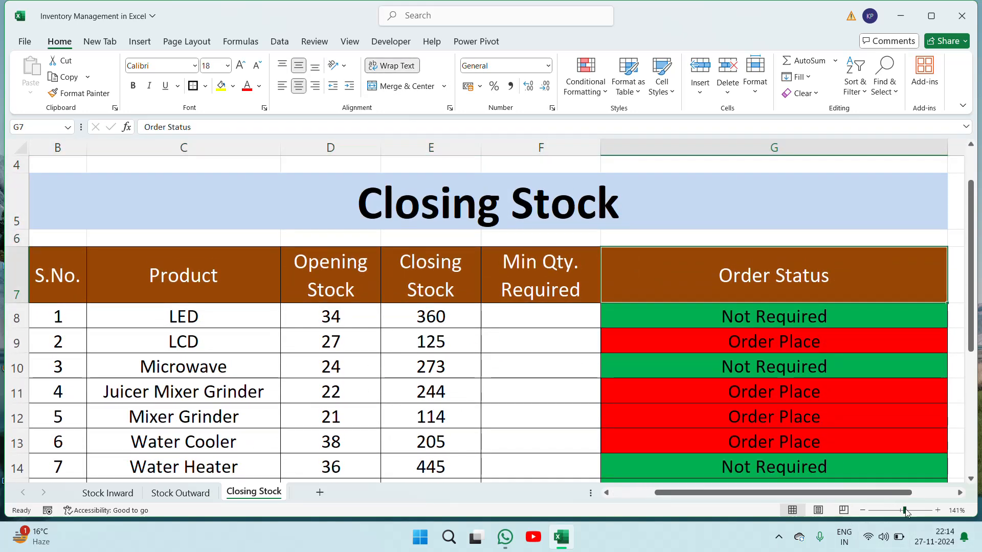
mouse_move(905, 511)
mouse_down()
mouse_move(891, 511)
mouse_move(903, 508)
mouse_up()
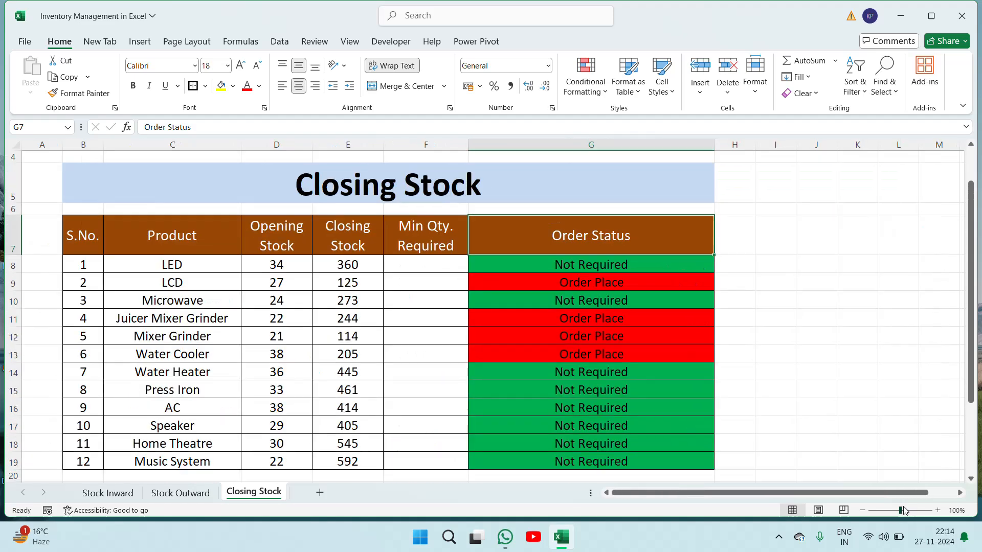
Step: Inspect the order status formula in G8 for its stock threshold
key(Left)
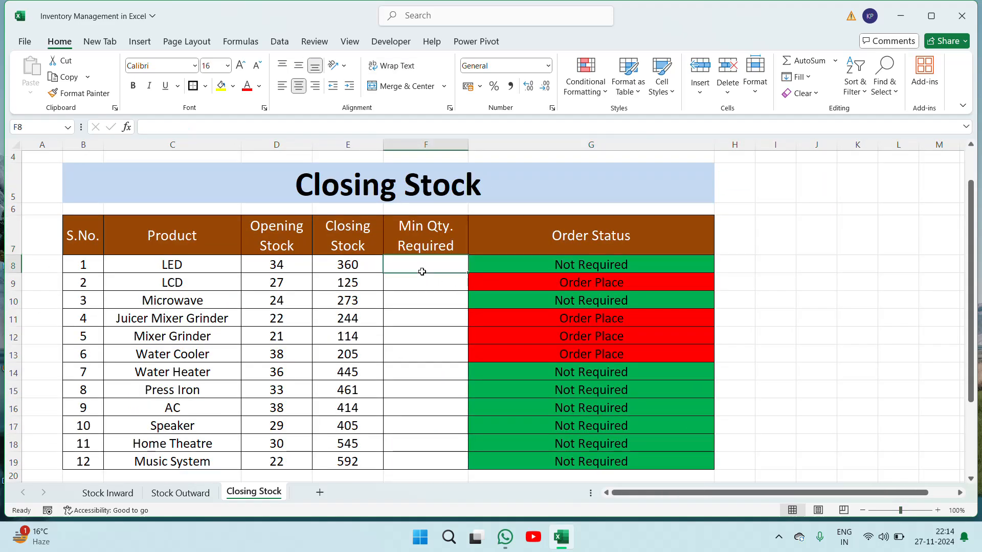
key(Down)
key(Right)
key(Right)
key(Left)
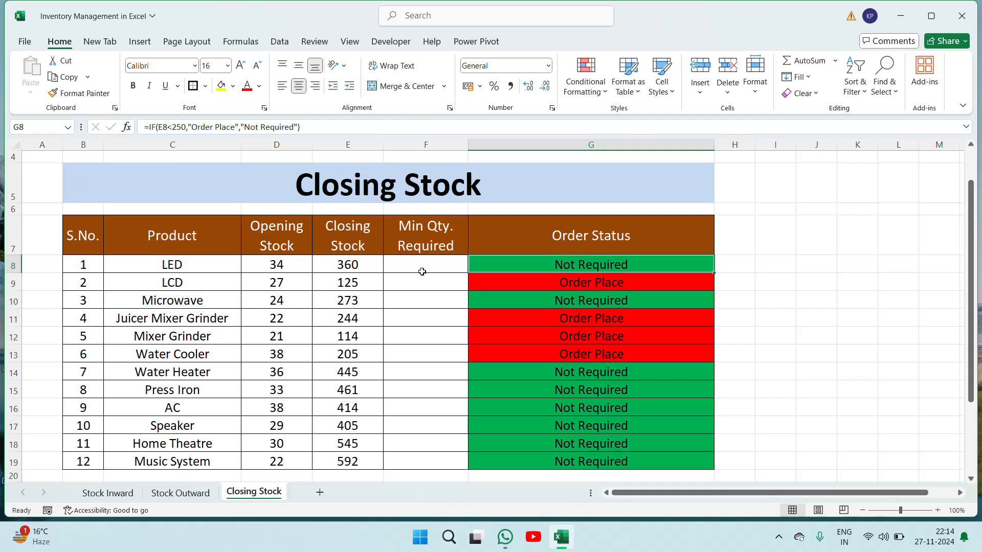
key(F2)
key(Escape)
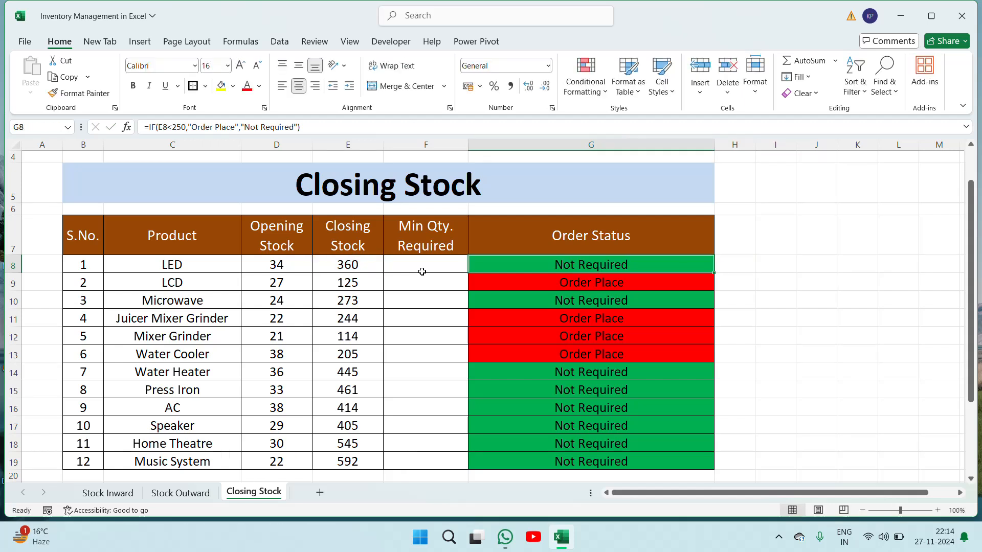
Step: Enter 250 as the minimum required quantity in F8 and copy it down through F19
key(Left)
text(250)
key(Return)
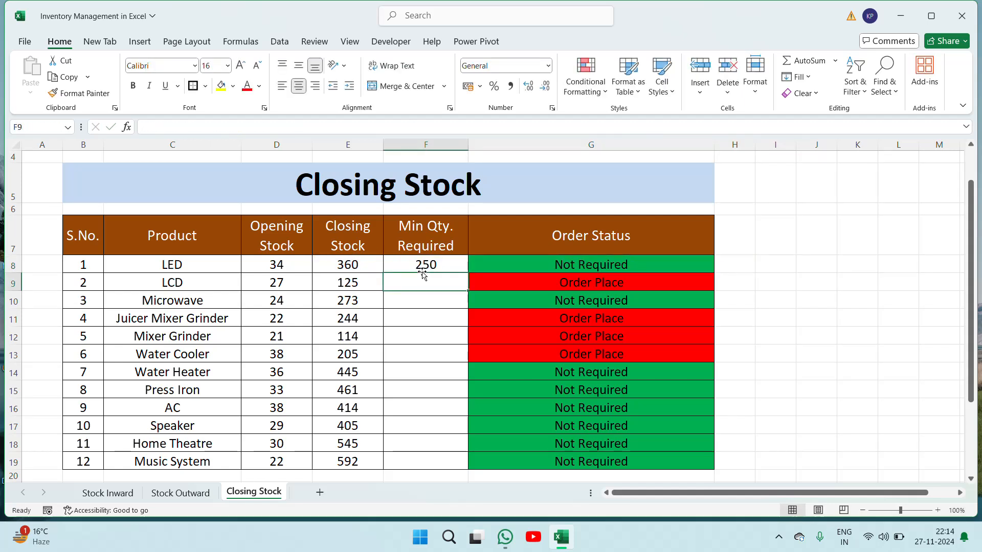
key(Up)
key(ctrl+c)
key(shift+Down)
key(shift+Down)
key(shift+Down)
key(shift+Down)
key(shift+Down)
key(shift+Down)
key(shift+Down)
key(shift+Down)
key(shift+Down)
key(shift+Down)
key(shift+Down)
key(shift+Down)
key(shift+Down)
key(shift+Down)
key(shift+Down)
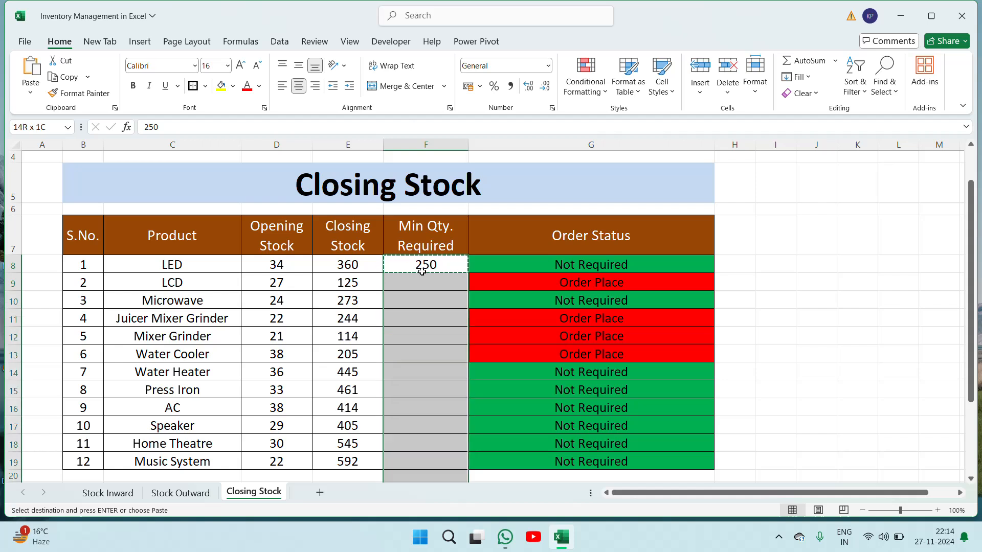
key(shift+Up)
key(shift+Up)
key(shift+Up)
key(shift+Up)
key(ctrl+v)
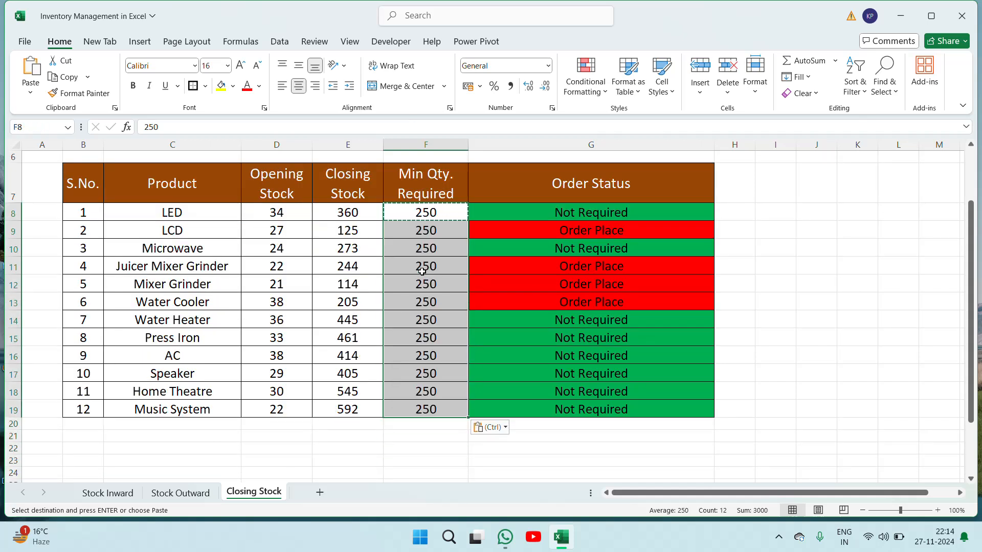
key(Escape)
Step: Compare each product's closing stock with its minimum required quantity and order status
key(Up)
key(Down)
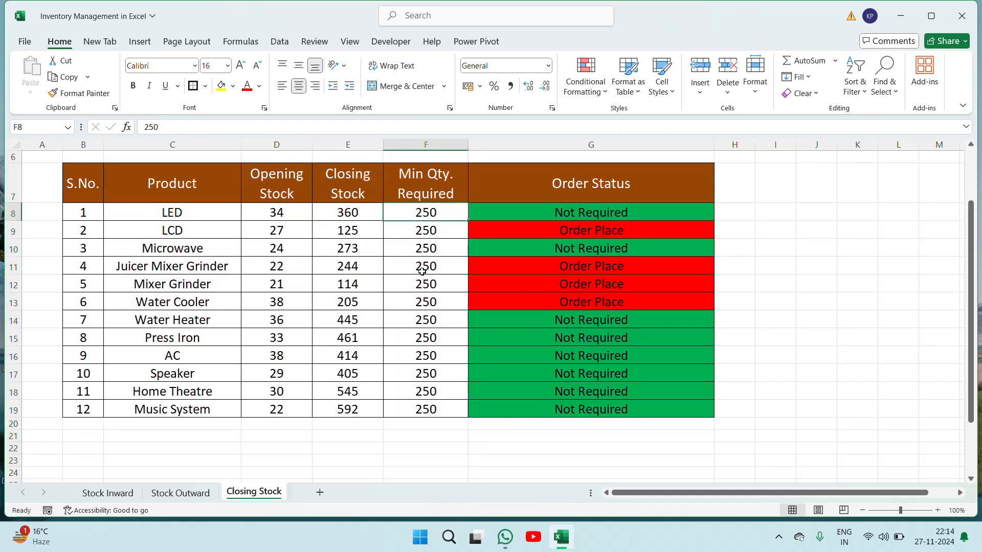
key(Right)
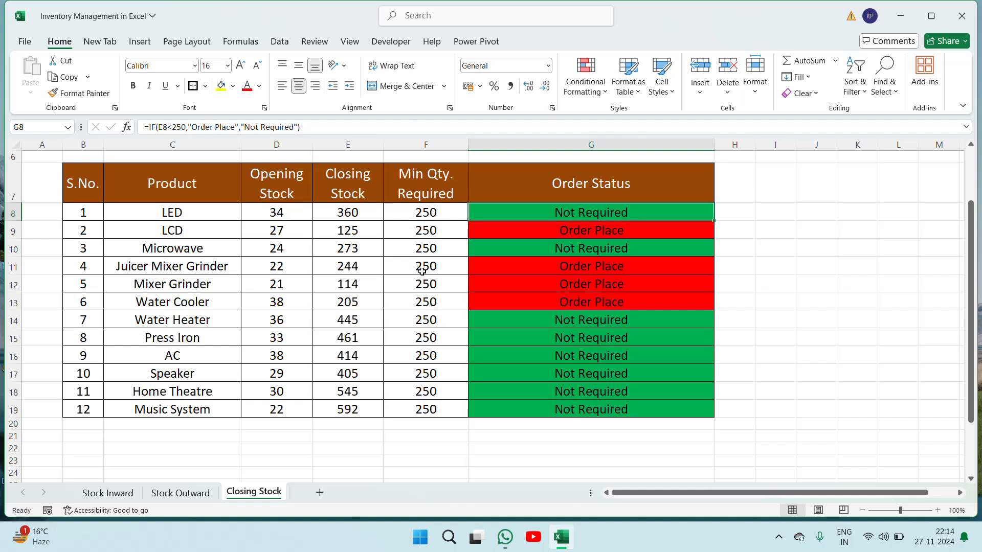
key(Down)
key(Left)
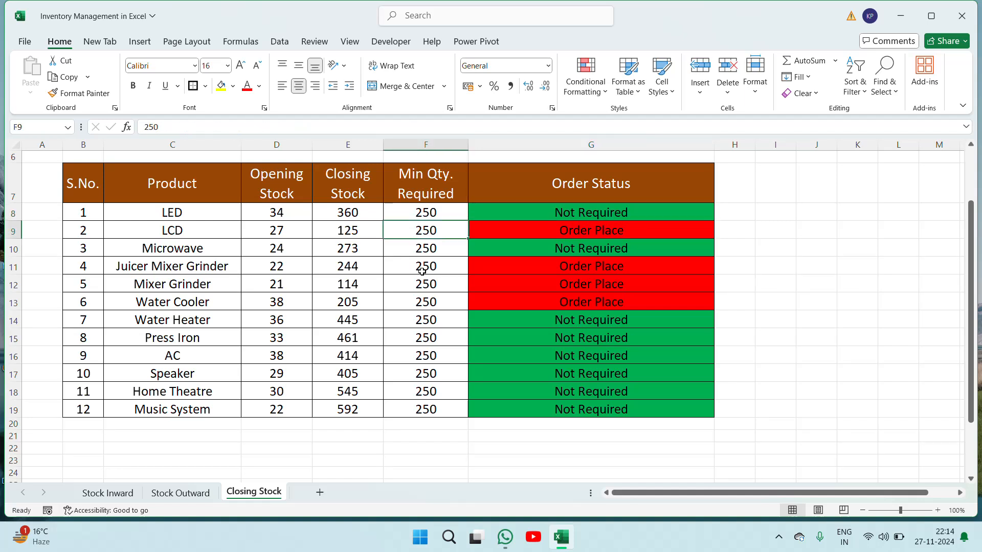
key(Right)
key(Left)
key(Down)
key(Down)
key(Down)
key(Down)
key(Up)
key(Up)
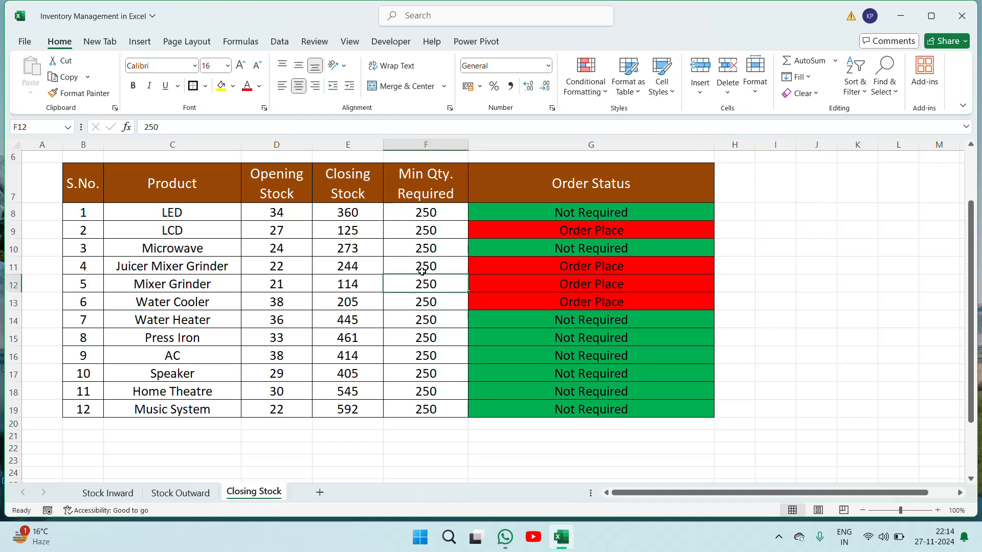
key(Down)
key(Up)
key(Left)
key(Left)
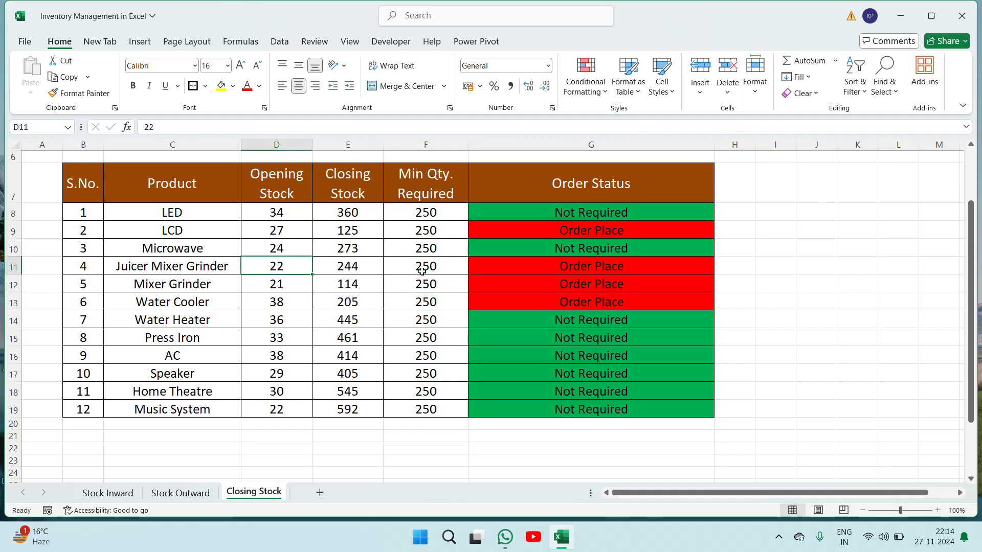
key(Right)
key(Right)
key(Up)
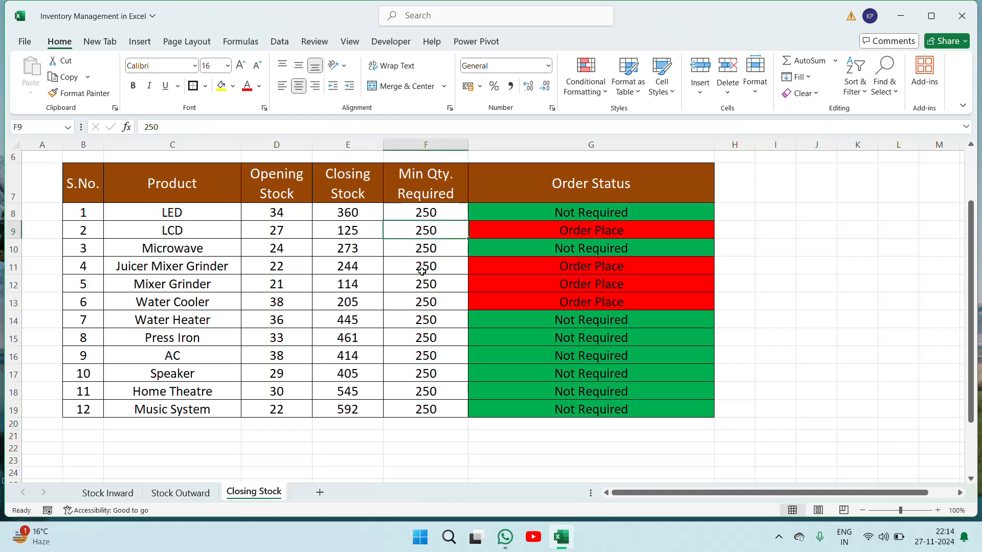
key(Down)
key(Down)
key(Right)
key(Left)
key(Down)
key(Down)
key(Down)
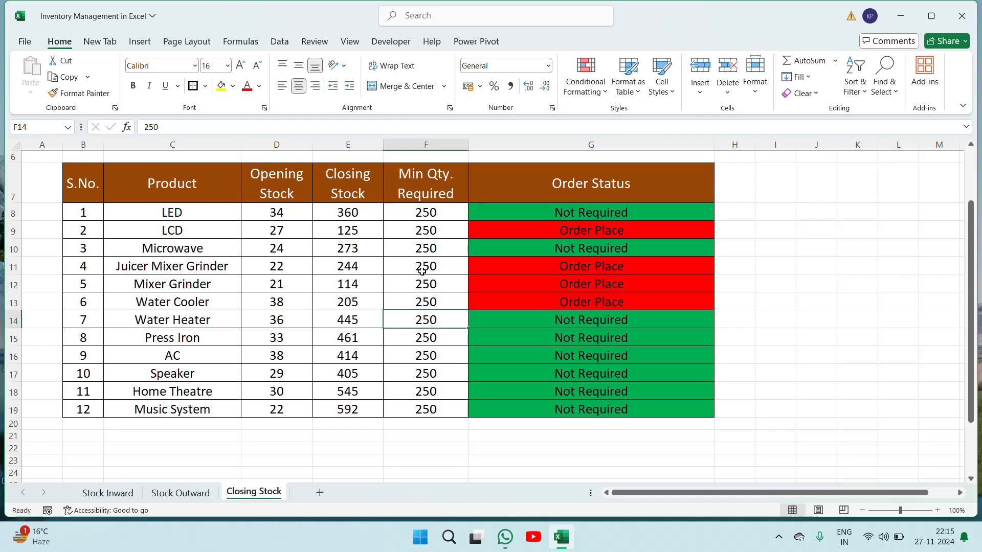
key(Right)
key(Left)
key(Up)
key(Up)
key(Up)
key(Up)
key(Up)
key(Up)
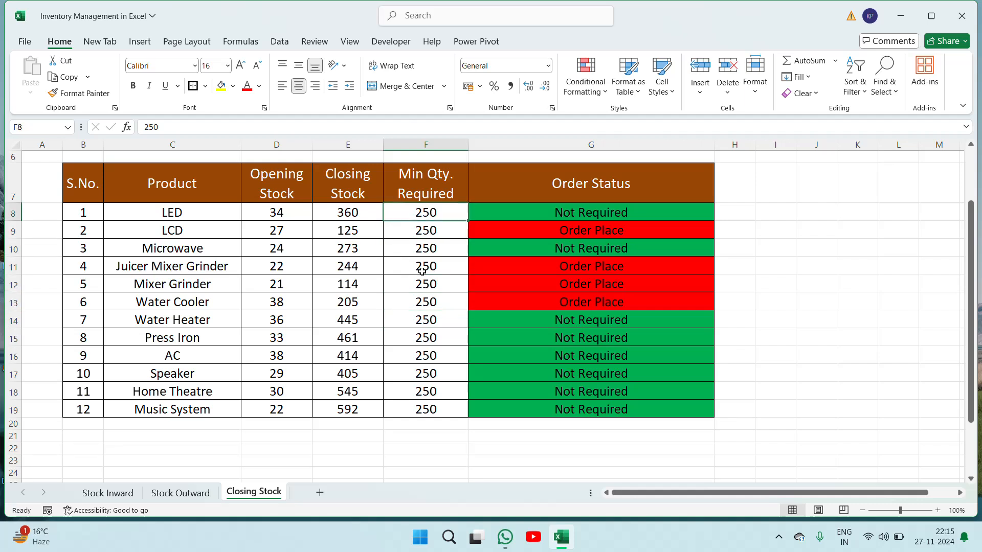
key(Left)
key(Right)
key(Left)
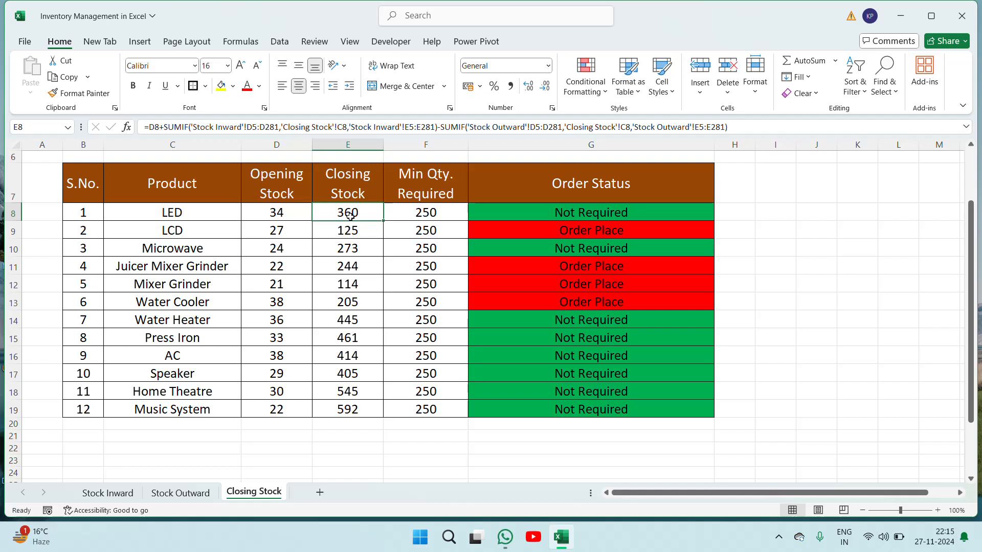
click(351, 233)
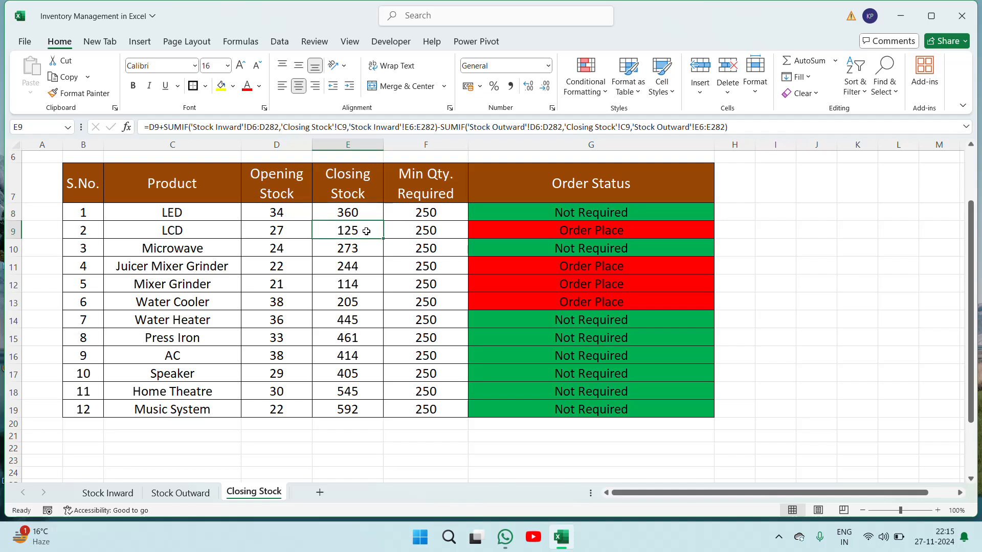
click(429, 216)
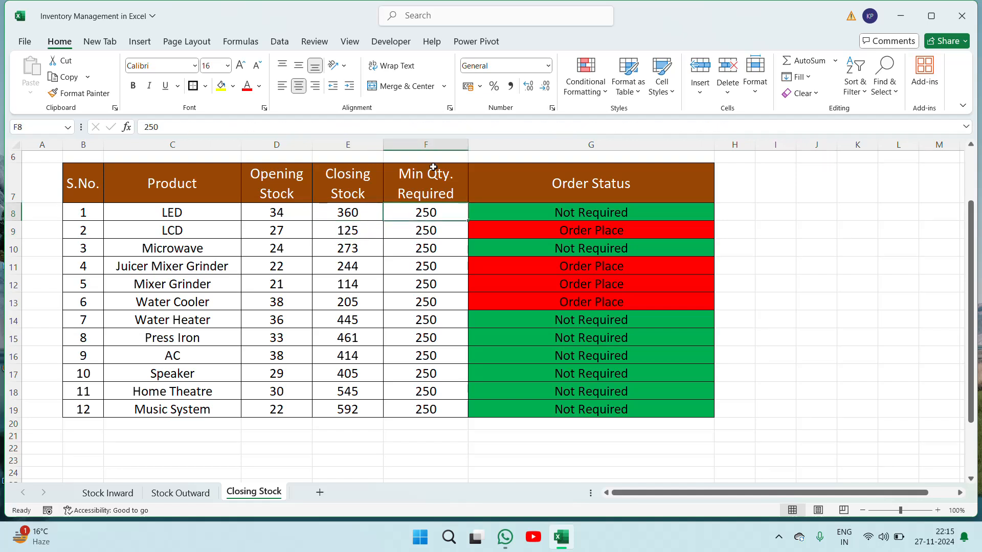
Step: Delete the entire Min Qty. Required column from the Closing Stock sheet
click(428, 146)
right_click(433, 338)
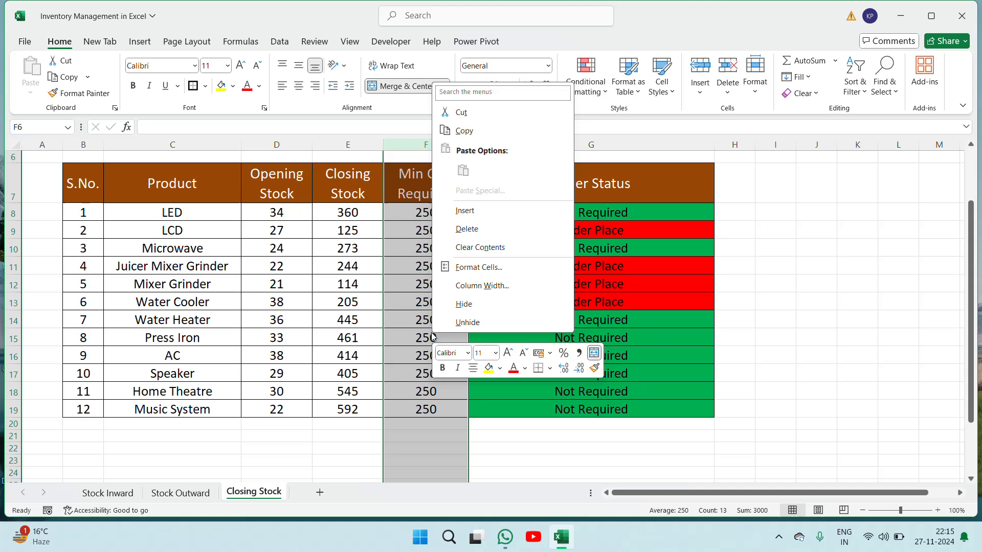
click(466, 229)
click(417, 230)
Step: Check the closing stock values and color-coded order statuses in the remaining table columns
key(Up)
key(Up)
key(Up)
key(Up)
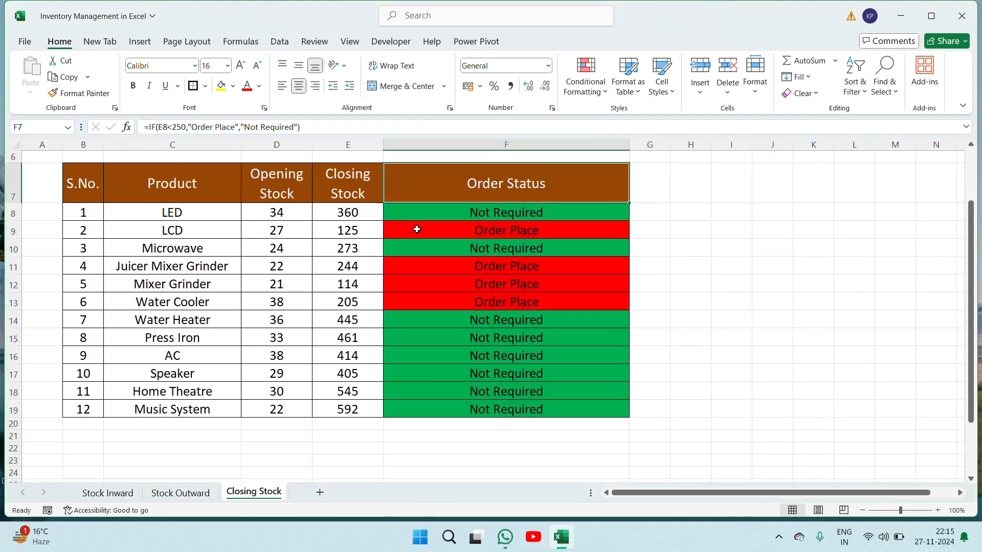
key(Down)
key(Down)
key(Down)
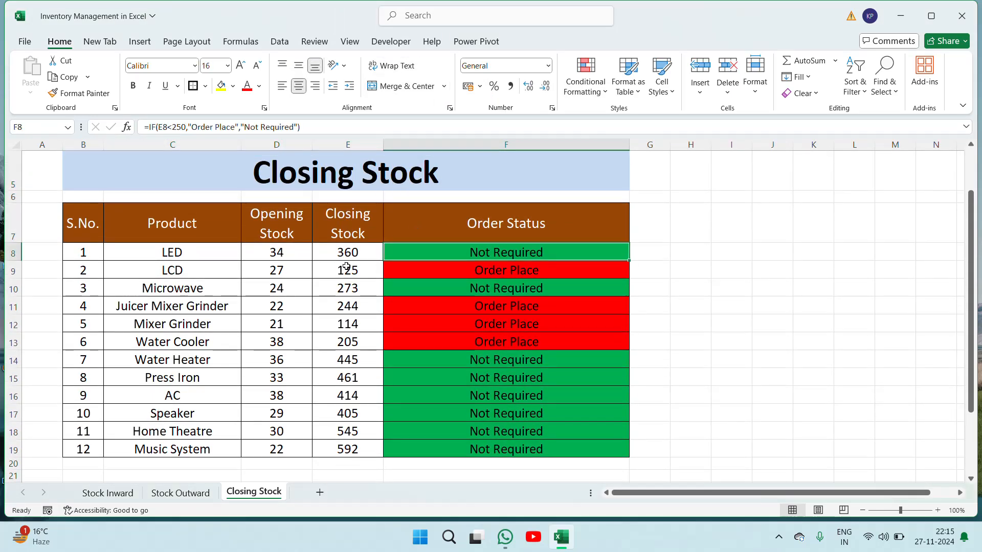
click(347, 266)
click(474, 254)
click(407, 264)
key(Left)
key(Left)
key(Left)
key(Left)
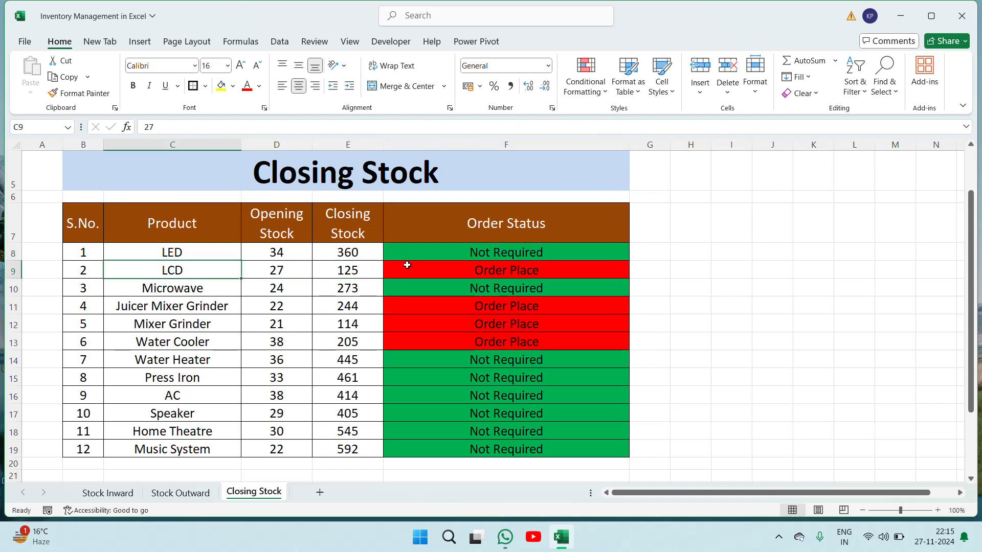
Step: Review the closing stock values, order statuses and underlying formulas for the LCD through Water Heater rows
key(shift+Right)
key(shift+Right)
key(shift+Right)
key(shift+Right)
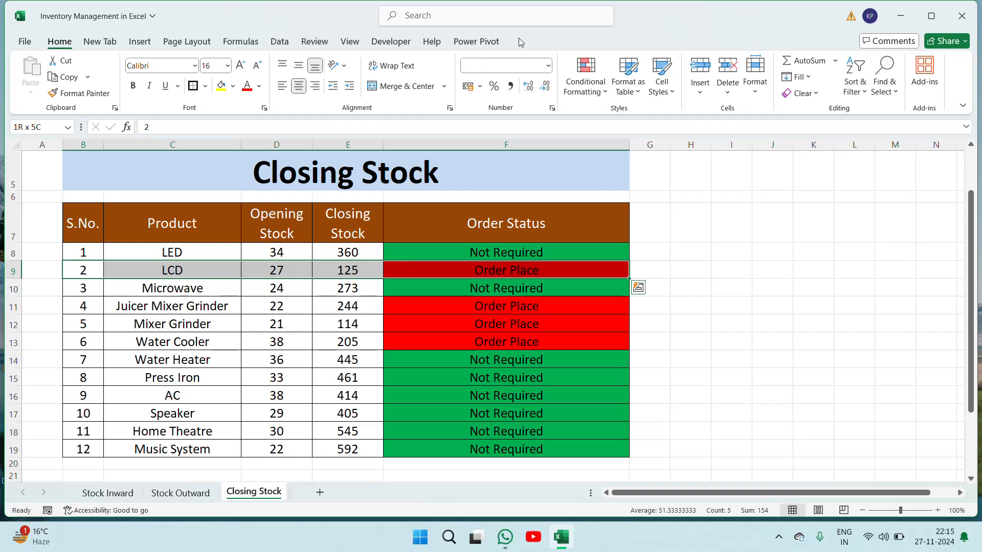
click(531, 288)
key(Down)
key(Left)
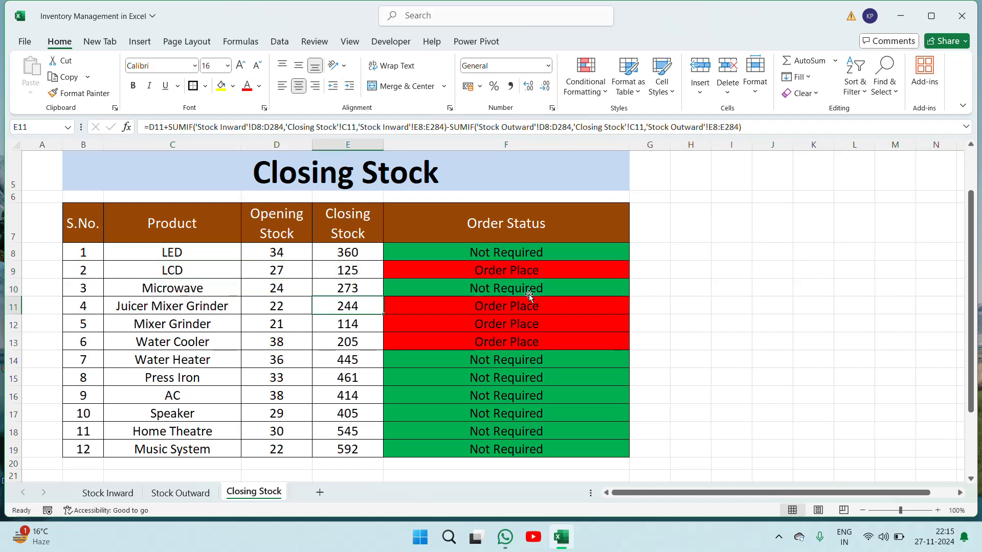
key(Down)
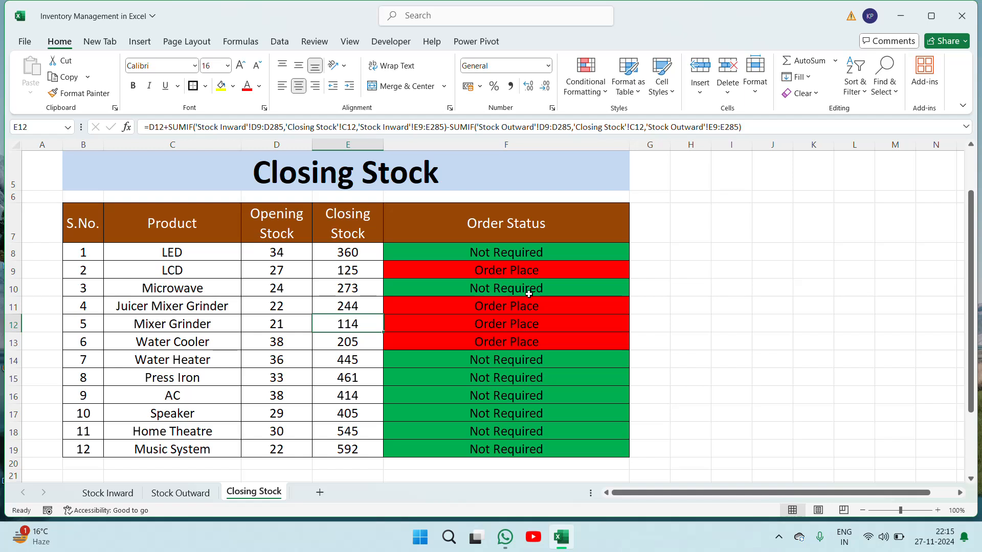
key(Down)
key(Down)
key(Left)
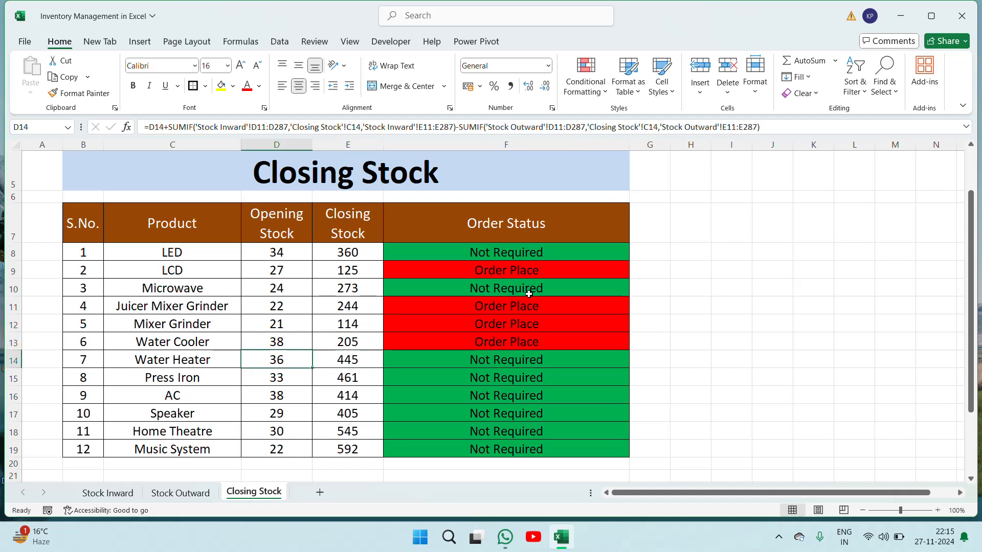
key(Right)
key(Right)
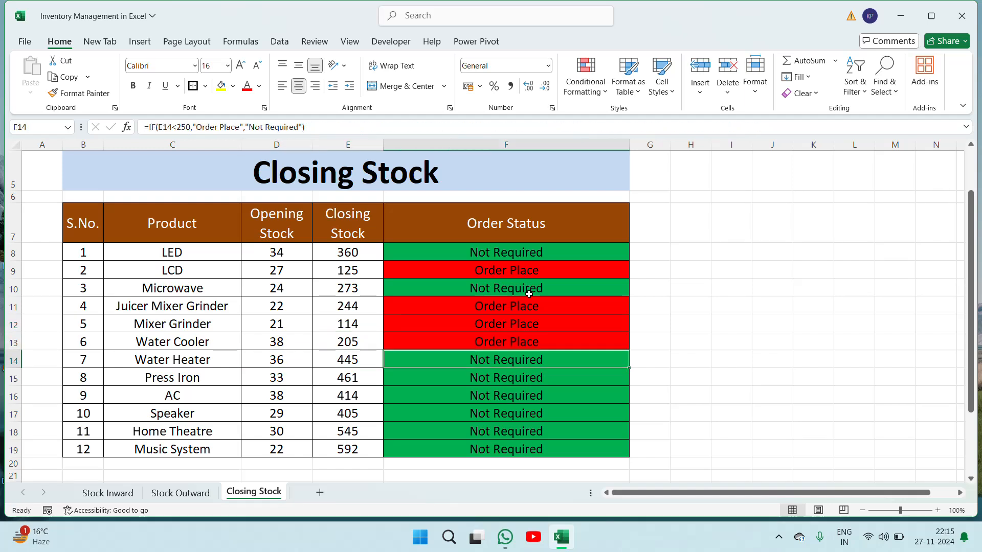
key(Left)
key(Left)
key(Left)
key(Up)
key(Up)
key(Up)
key(Up)
key(Up)
key(Up)
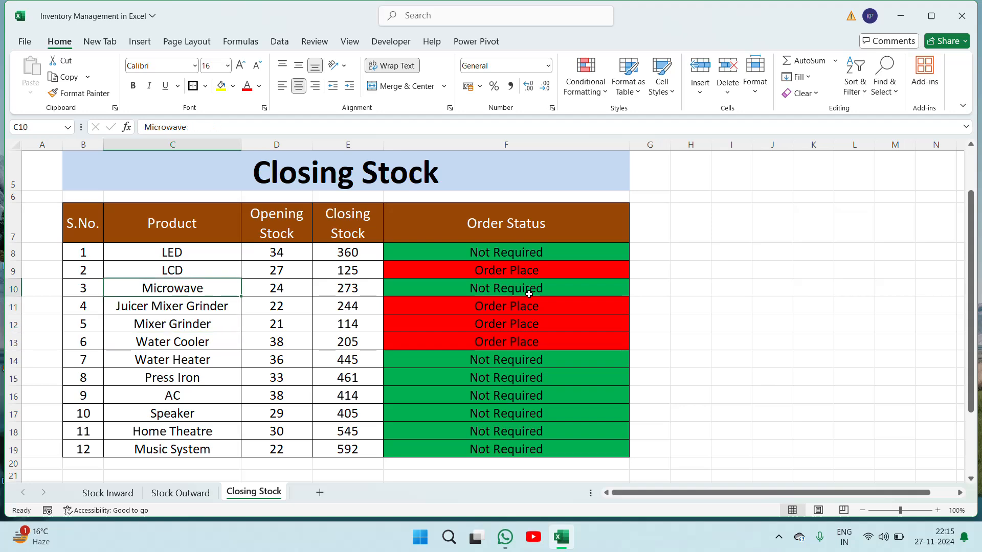
key(Left)
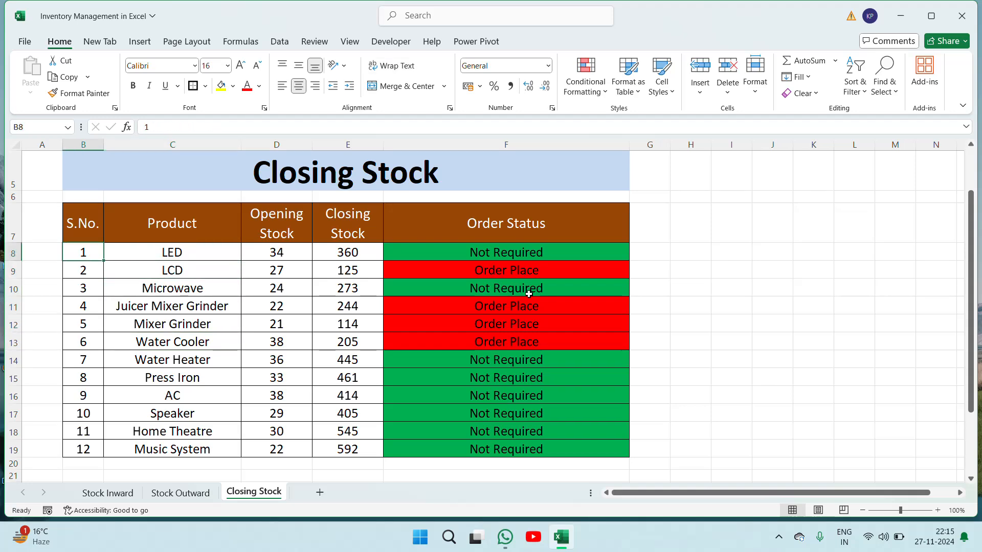
Step: Review the dated product entries in the Stock Inward and Stock Outward sheets, including the last Stock Inward records
click(107, 492)
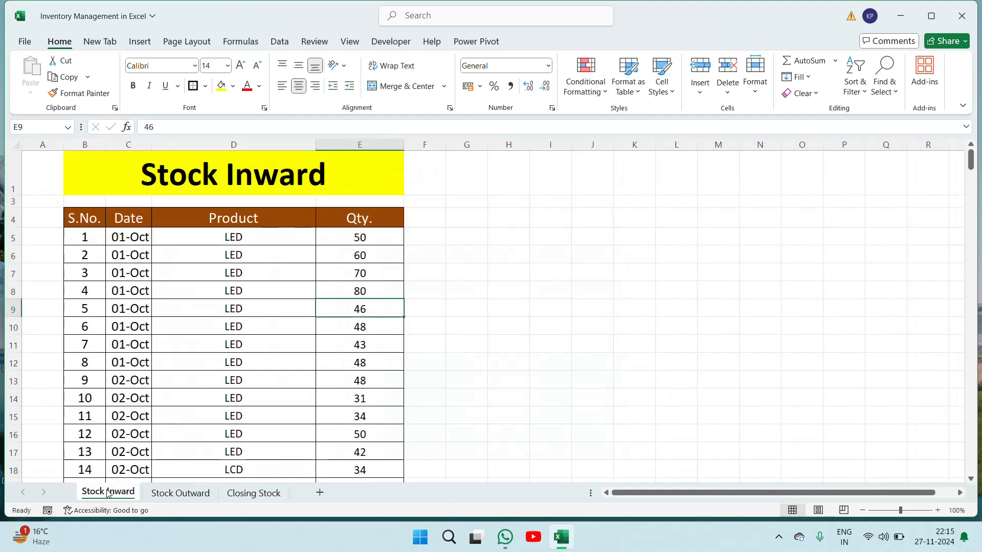
click(308, 274)
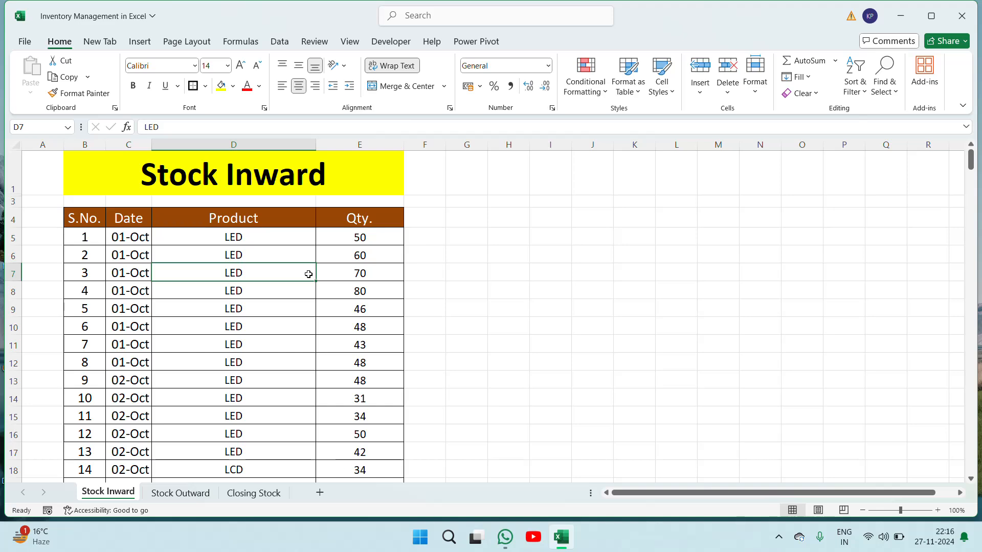
click(174, 493)
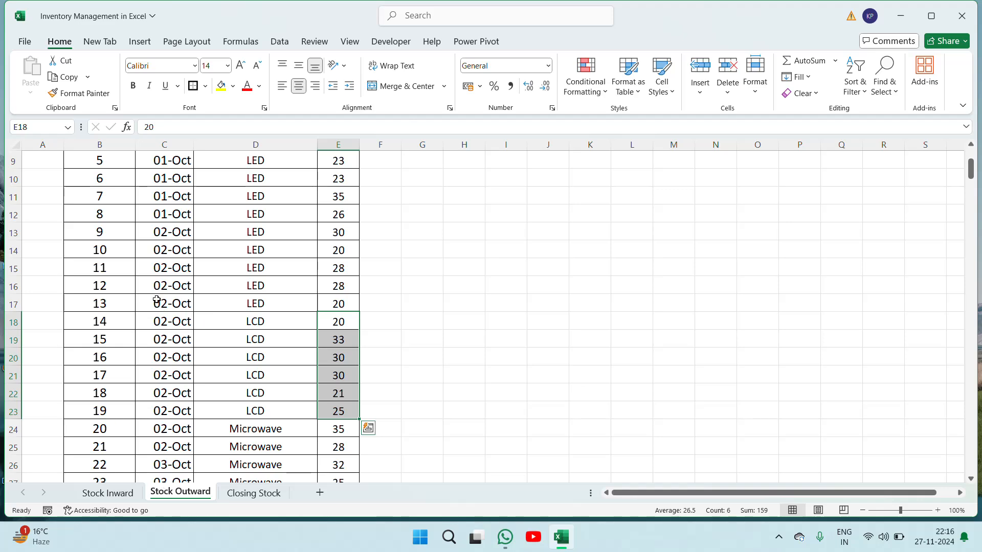
click(106, 495)
click(117, 367)
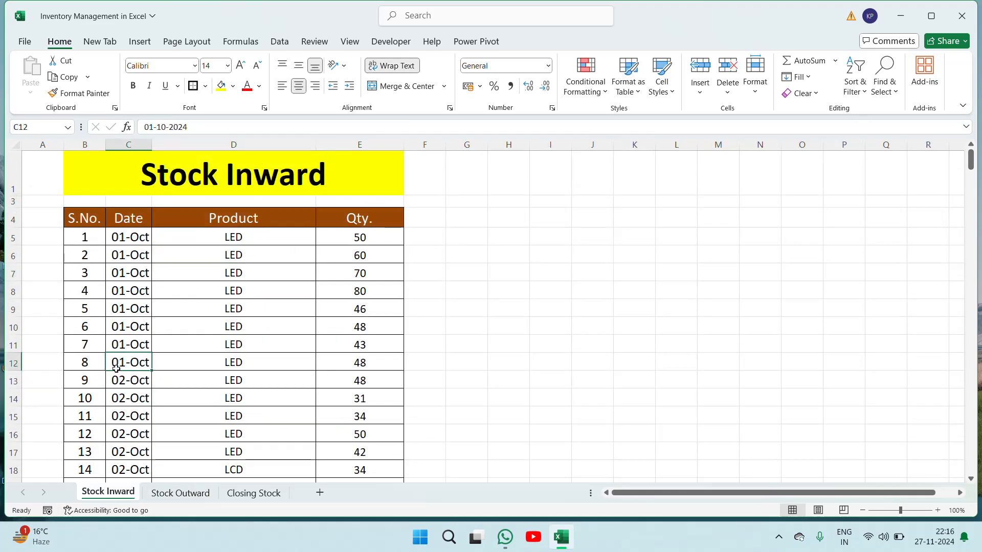
key(Left)
key(ctrl+Down)
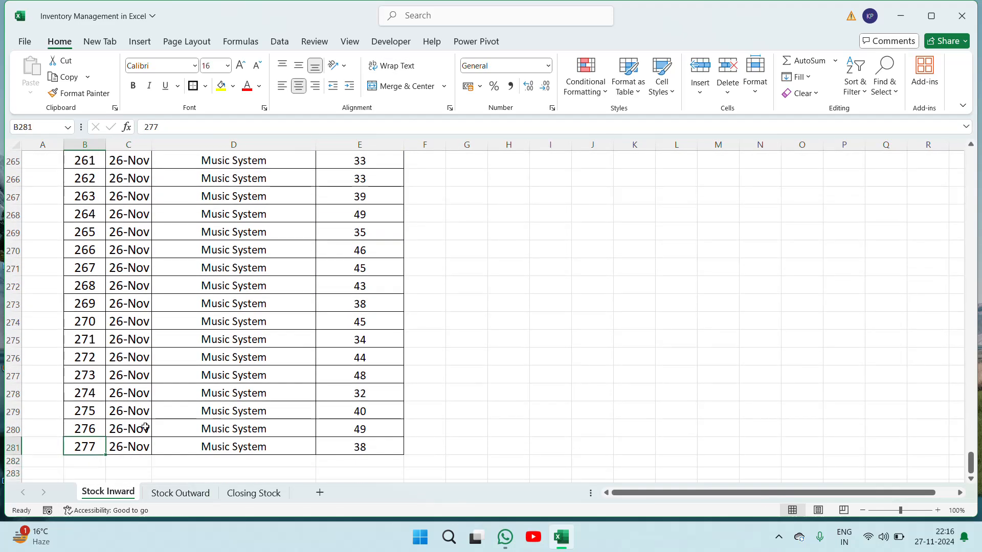
click(170, 491)
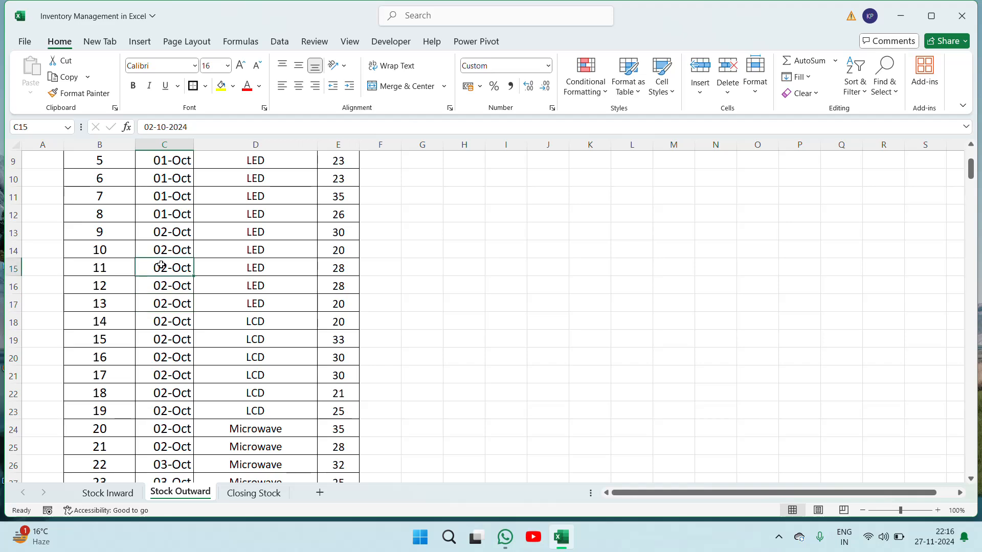
key(ctrl+Up)
key(ctrl+Up)
click(106, 493)
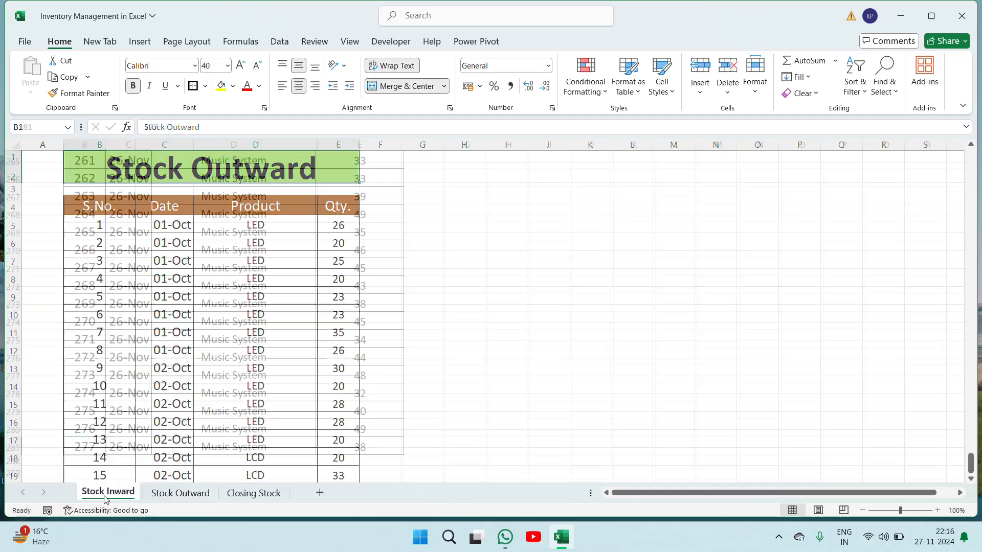
click(180, 492)
click(254, 492)
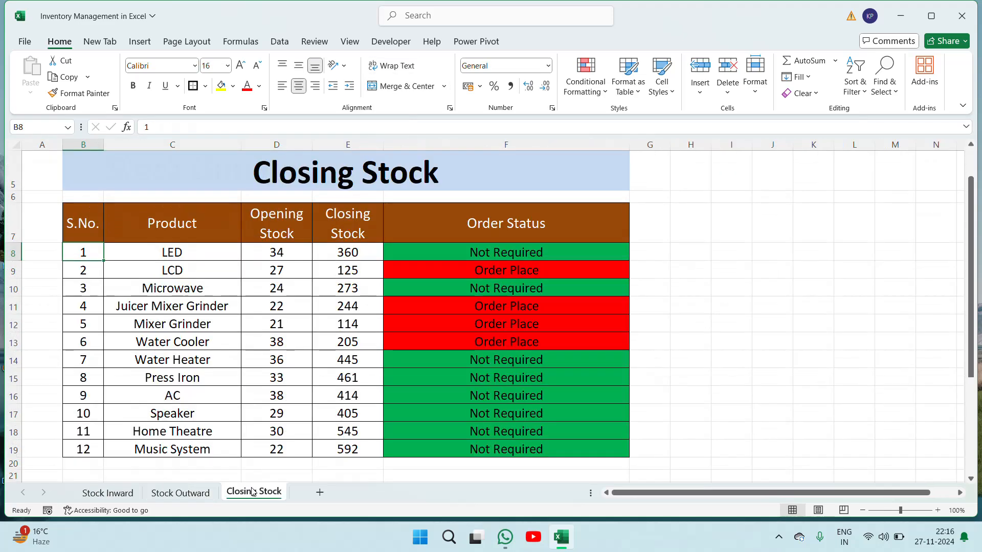
Step: Look over the product rows of the Closing Stock table from LED down past the last entry
click(479, 250)
key(Left)
key(Left)
key(Left)
key(Left)
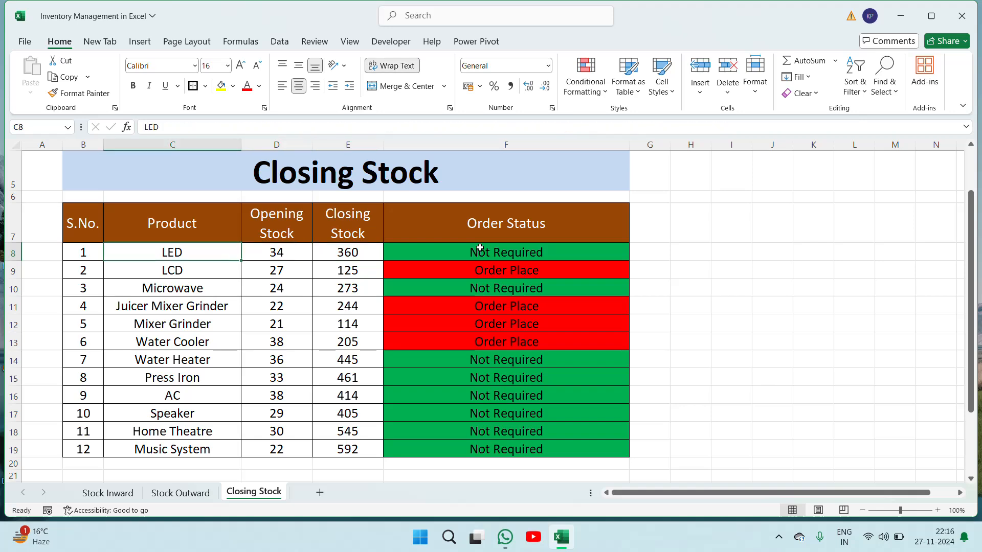
key(Down)
key(Down)
key(Down)
key(Down)
key(Down)
key(Down)
key(Down)
key(Down)
key(Down)
key(Down)
key(Down)
key(Down)
key(Down)
key(Down)
key(Down)
key(Down)
key(Down)
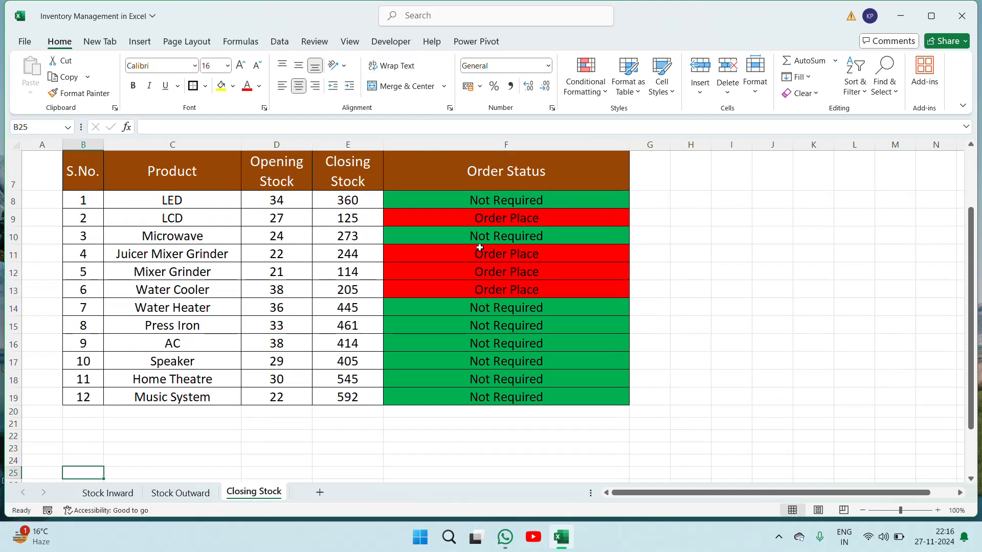
Step: Widen the Order Status column so the full Stock/Inventory Management in Excel title fits across the merged heading
key(Up)
key(Up)
key(Up)
key(Up)
key(Up)
key(Up)
key(Up)
key(Up)
key(Up)
key(Up)
key(Up)
key(Up)
key(Up)
key(Up)
key(Up)
key(Up)
key(Up)
key(Up)
key(Up)
key(Up)
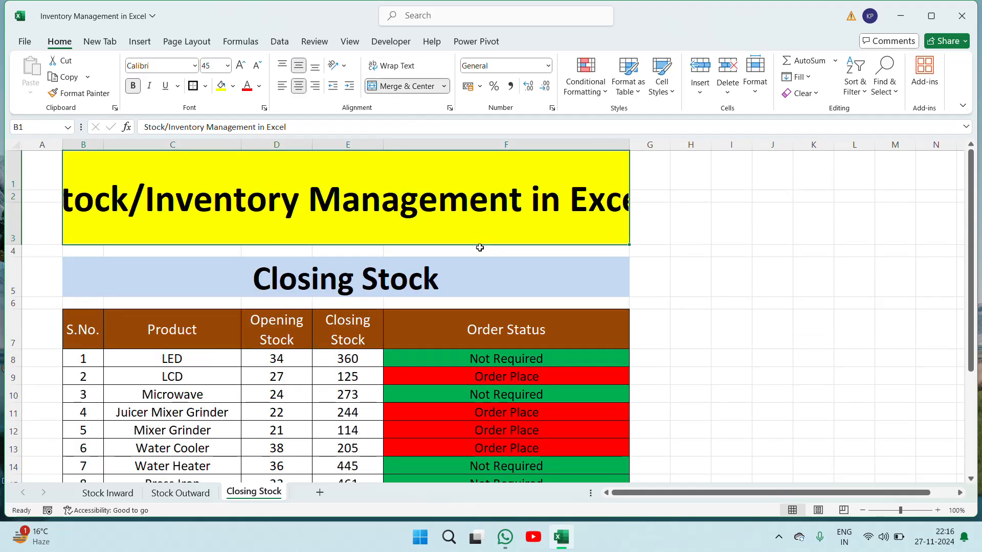
drag(628, 140, 859, 141)
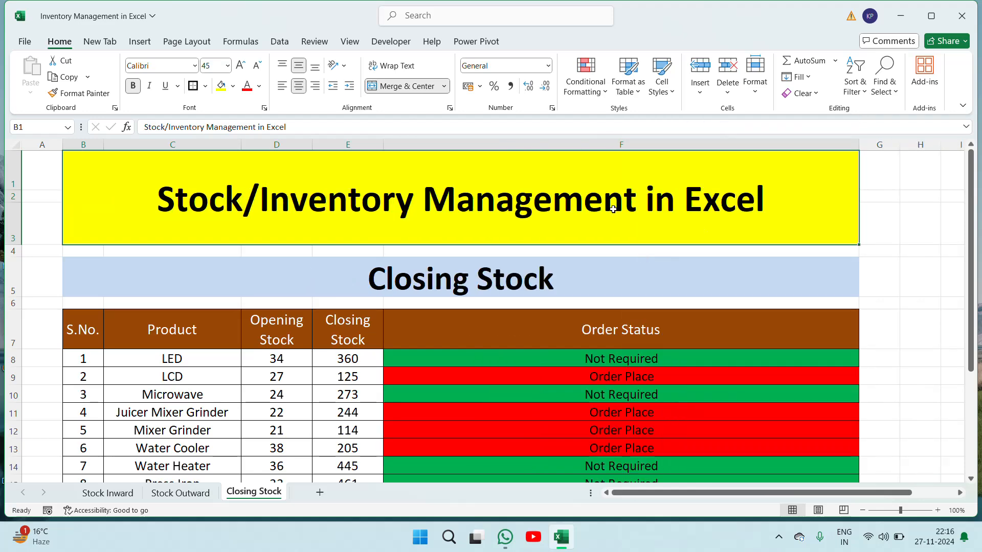
Step: Check the layout of the Closing Stock sheet from its headings down through all product rows
click(665, 275)
key(Down)
key(Down)
key(Down)
key(Down)
key(Down)
key(Down)
key(Down)
key(Down)
key(Down)
key(Down)
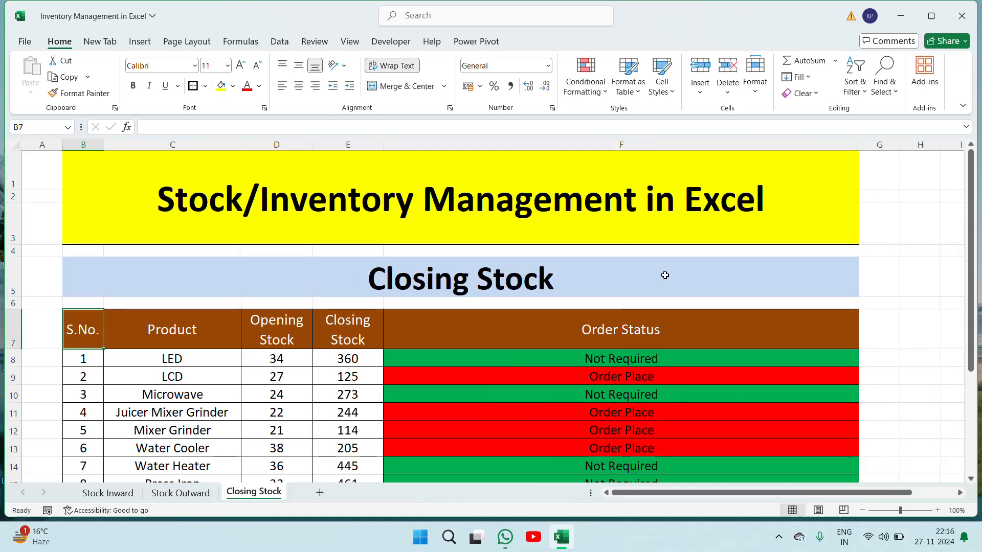
key(Down)
key(Down)
key(Down)
key(Down)
key(Down)
key(Down)
key(Down)
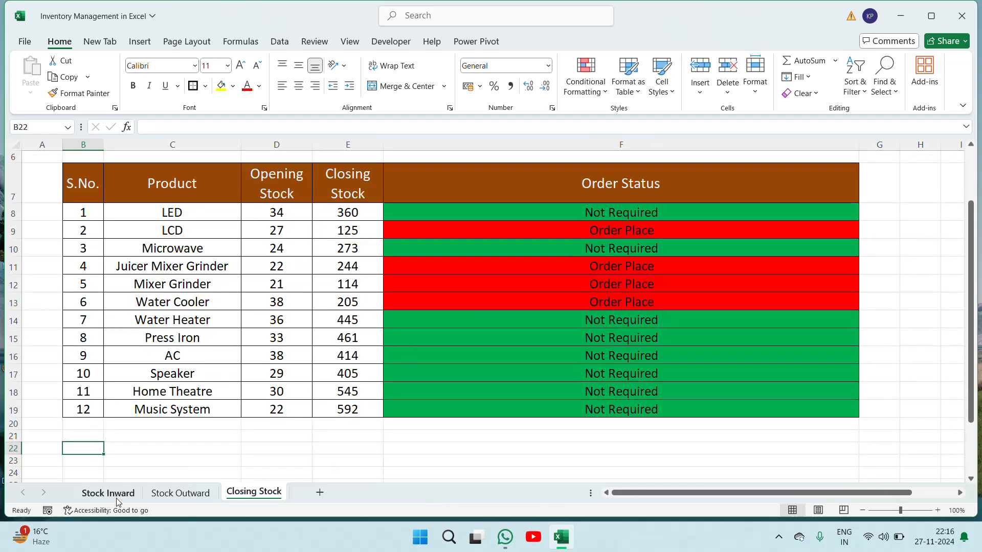
Step: Check the Stock Outward entries and examine the SUMIF closing stock formula for LED in E8 without changing it
click(158, 494)
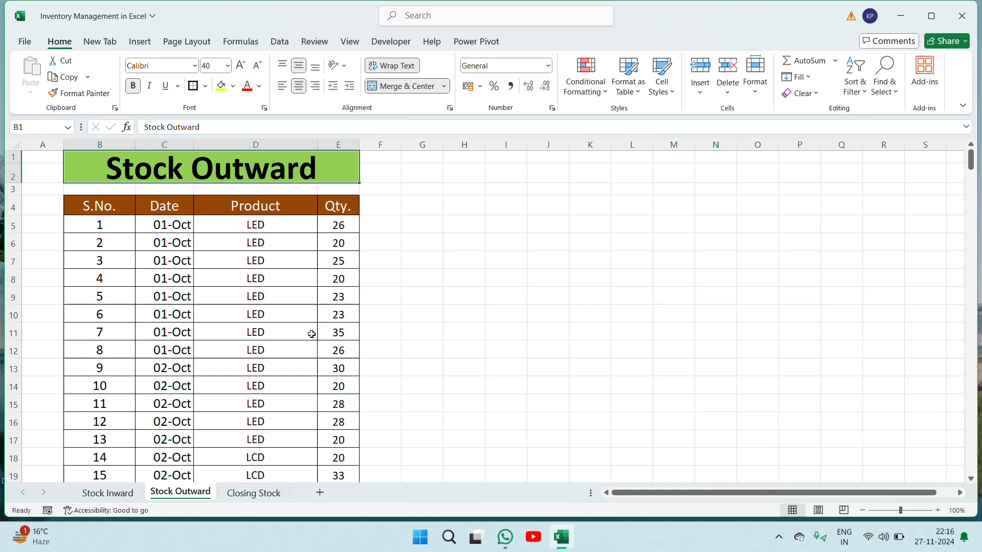
click(255, 492)
click(340, 231)
key(Up)
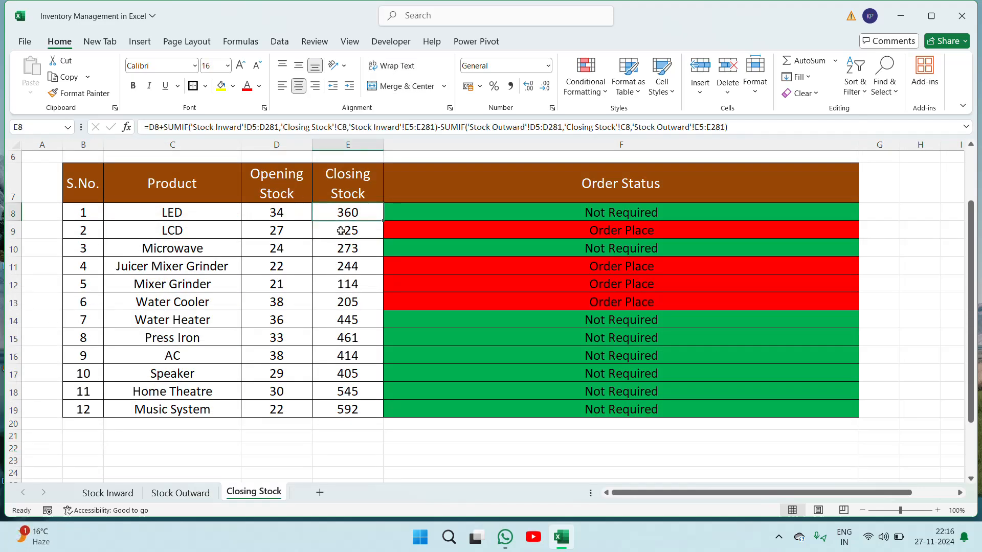
key(Left)
key(Right)
key(F2)
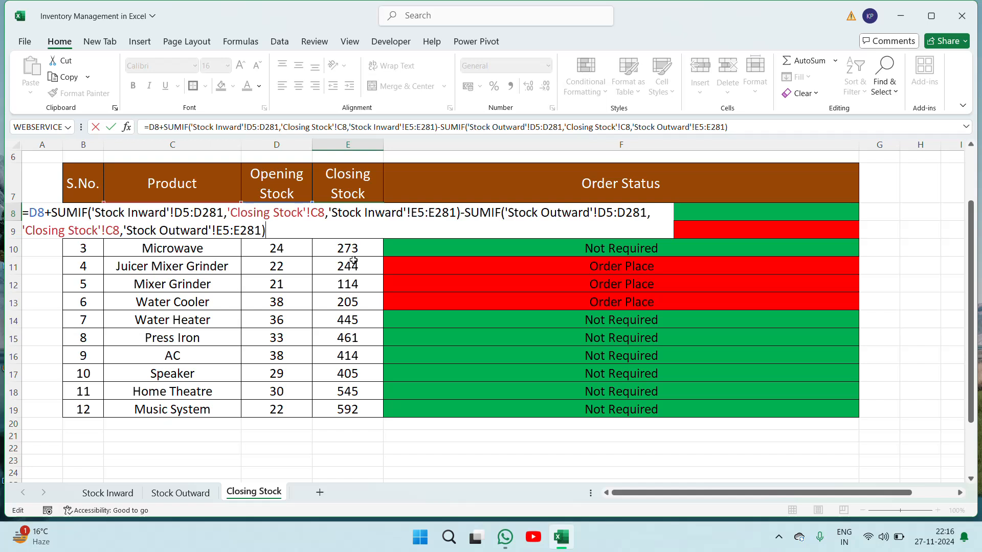
key(Escape)
click(207, 222)
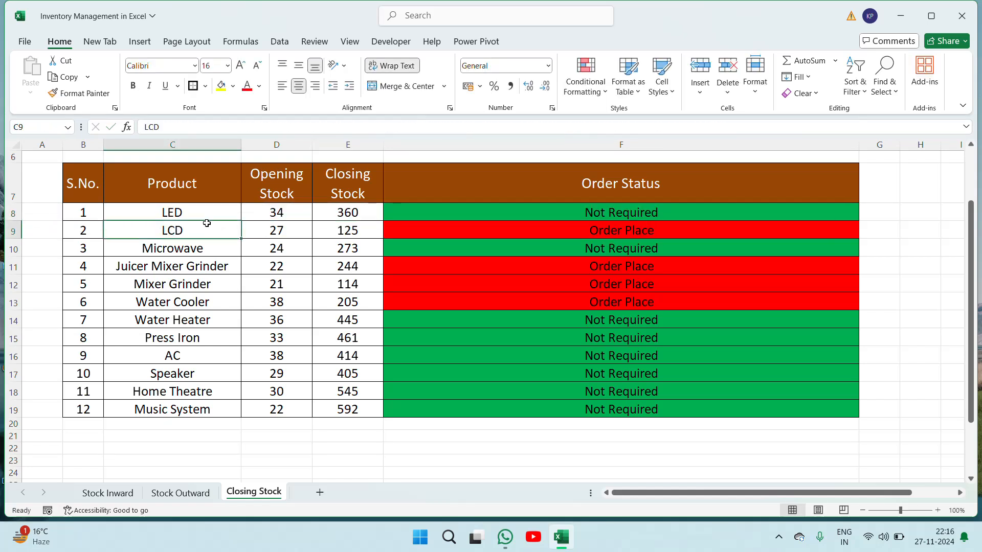
key(Up)
key(Up)
key(Up)
key(Up)
key(Up)
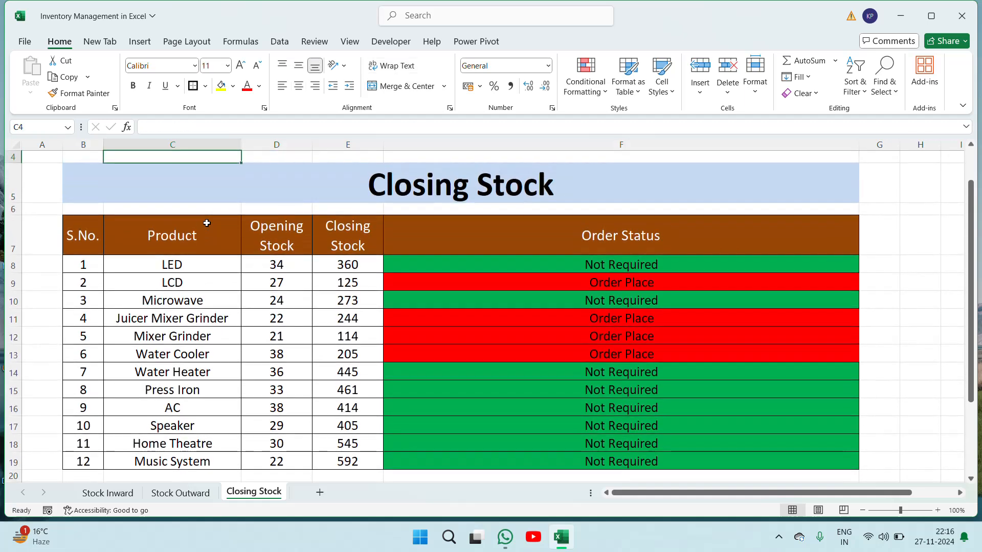
key(Down)
key(Down)
key(Down)
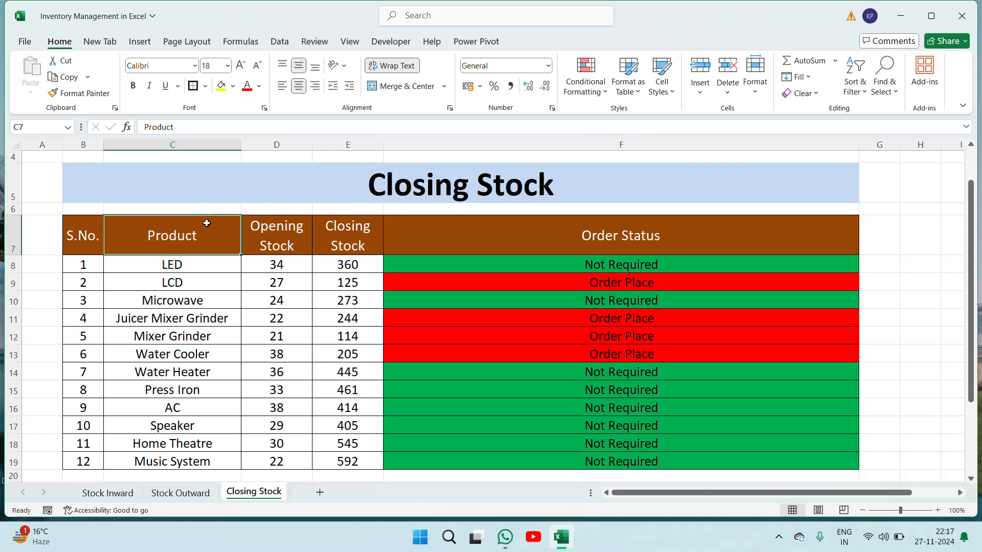
click(779, 541)
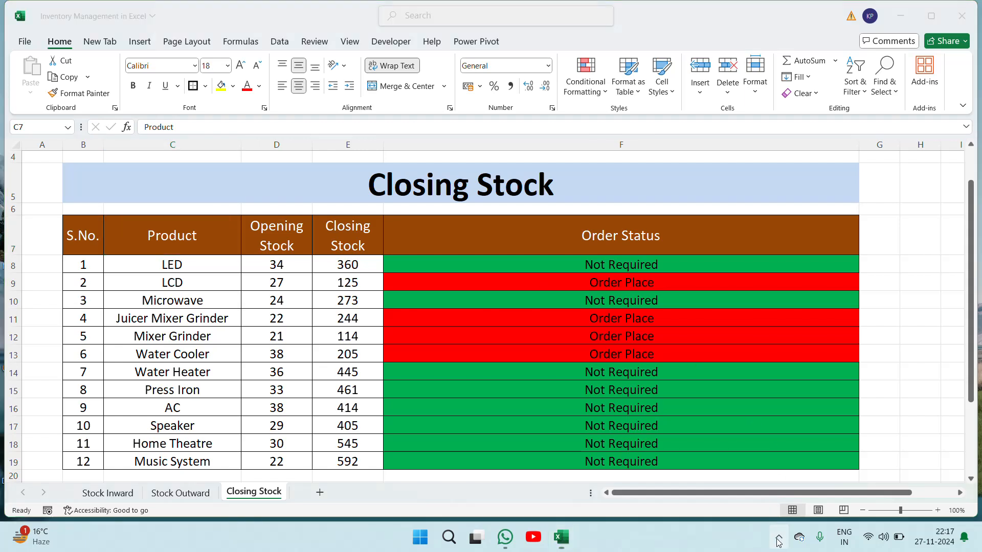
click(753, 497)
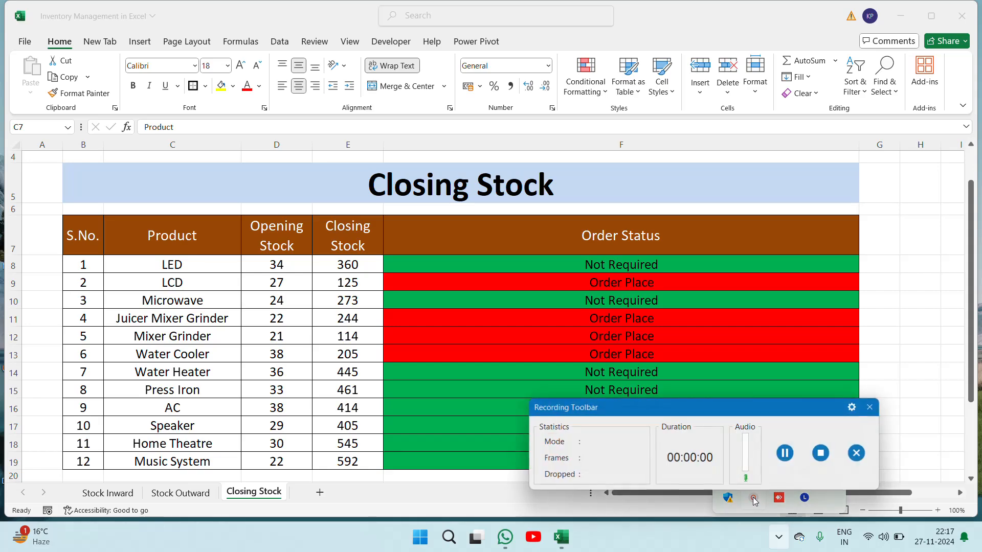